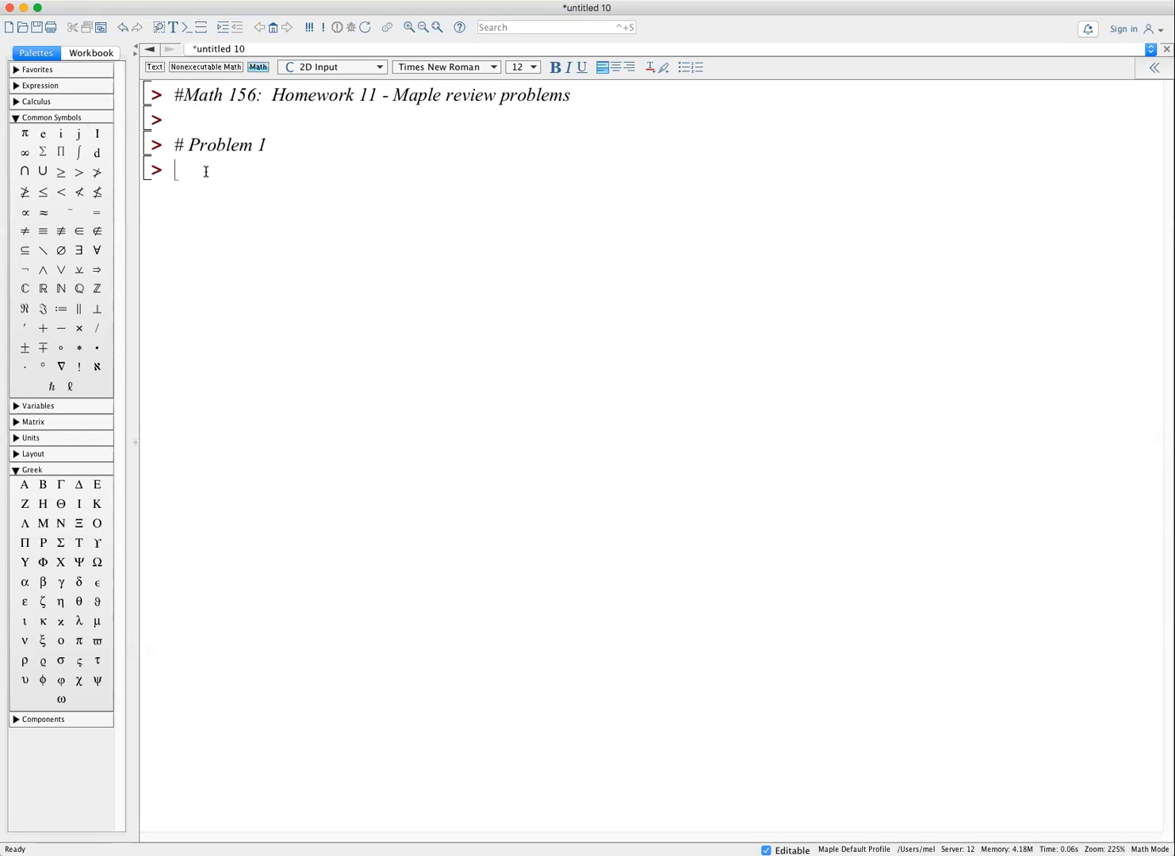
- Enter the sum exp(5)+Pi^5 on the empty line under Problem 1
text(exp(5)
text())
text(+)
text(Pi)
text(^)
text(5)
- Enclose the whole sum exp(5)+Pi^5 in parentheses and raise it to the power 1/5
key(Left)
key(Left)
key(Left)
key(Left)
key(Left)
key(Left)
key(Left)
key(Left)
key(Left)
key(Left)
text(()
key(Right)
key(Right)
key(Right)
key(Right)
key(Right)
key(Right)
key(Right)
key(Right)
key(Right)
key(Right)
key(Right)
text())
text(^5)
key(BackSpace)
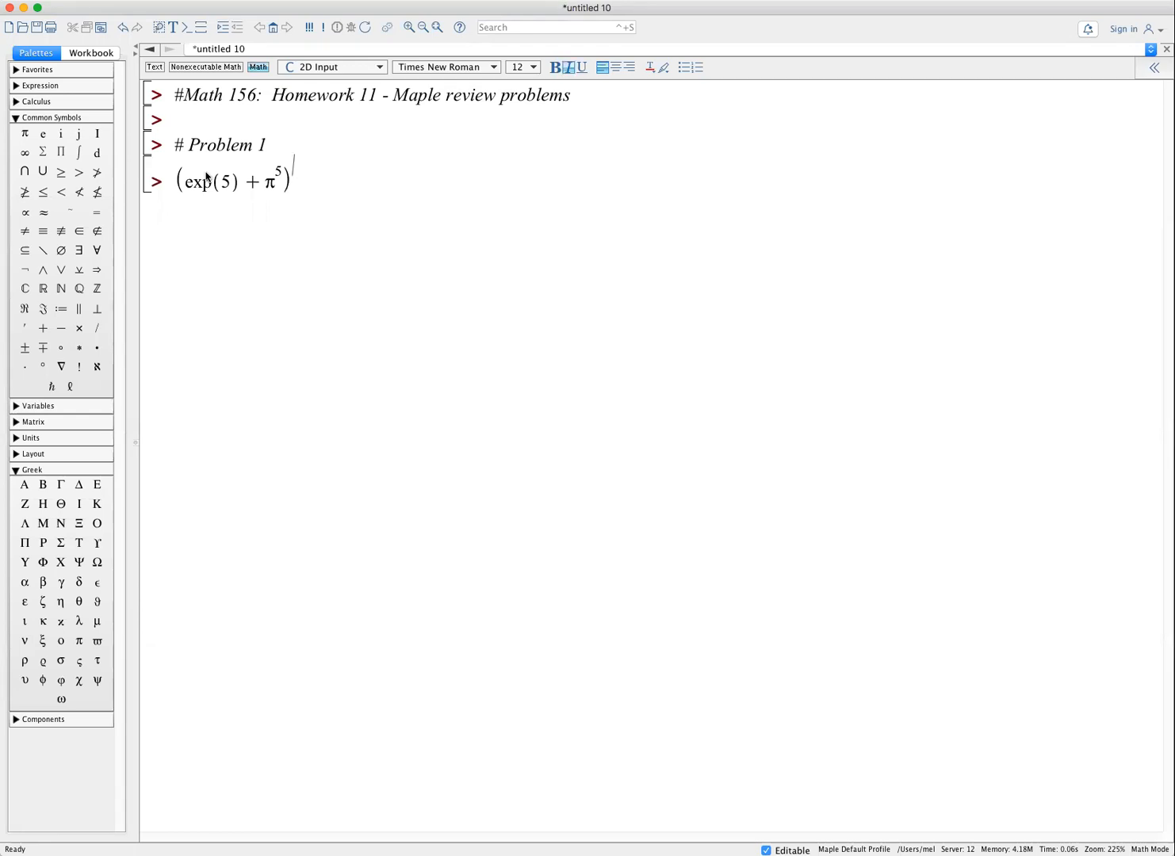
text(1/5)
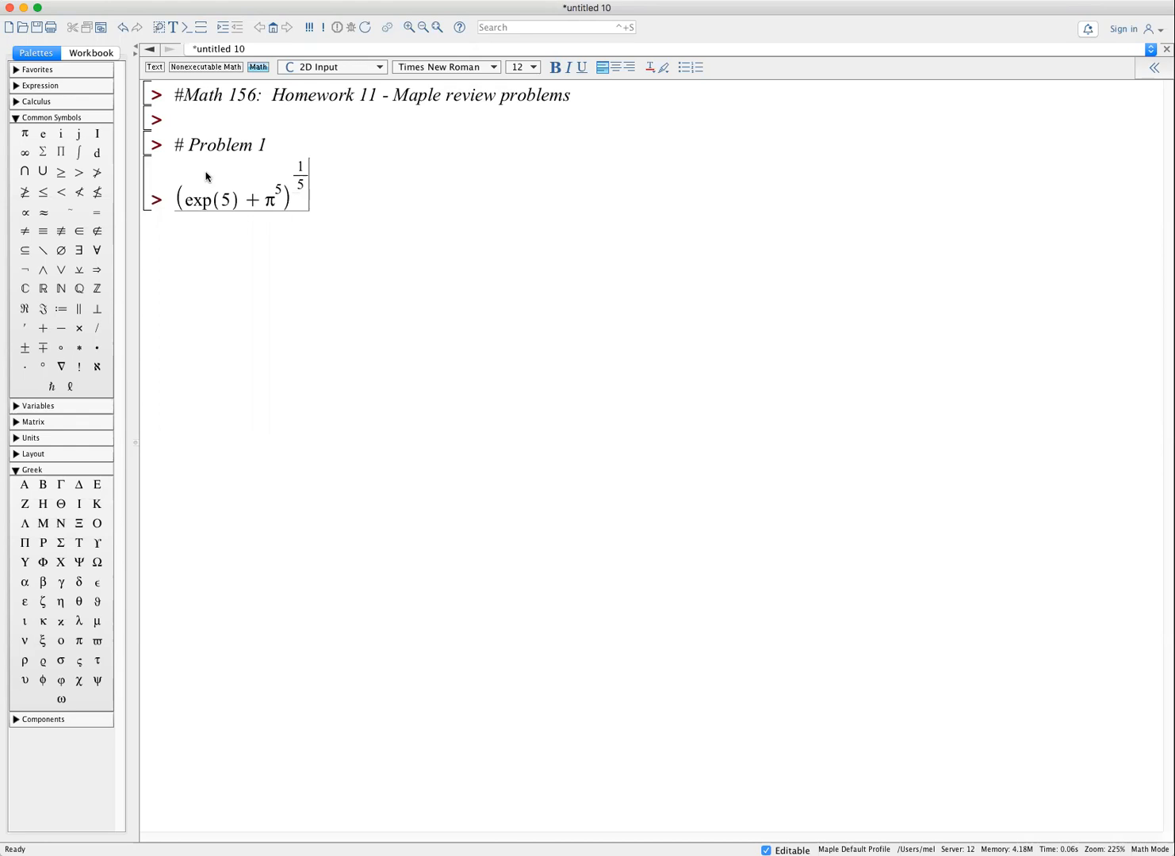
- Append evalf(%) after the fifth-root expression as a second statement and execute the line
key(Right)
text(; evalf()
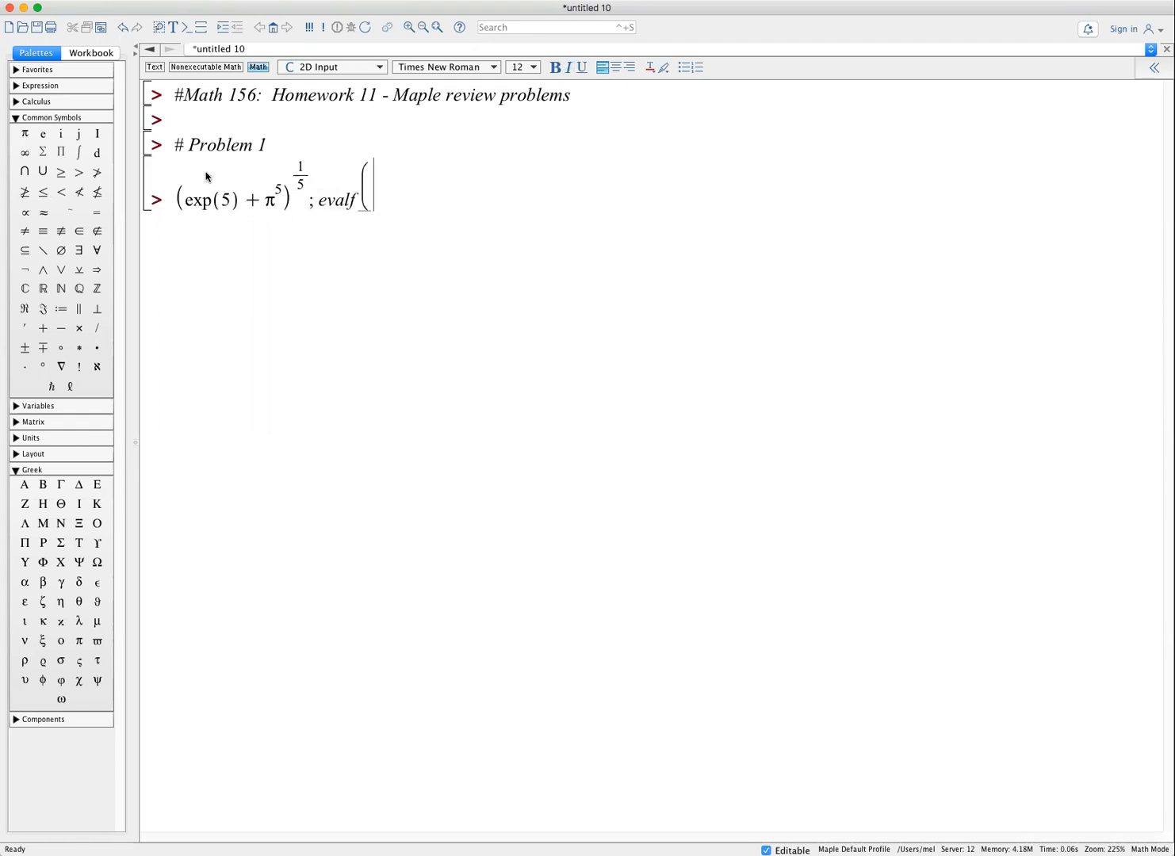
text(%);)
key(Return)
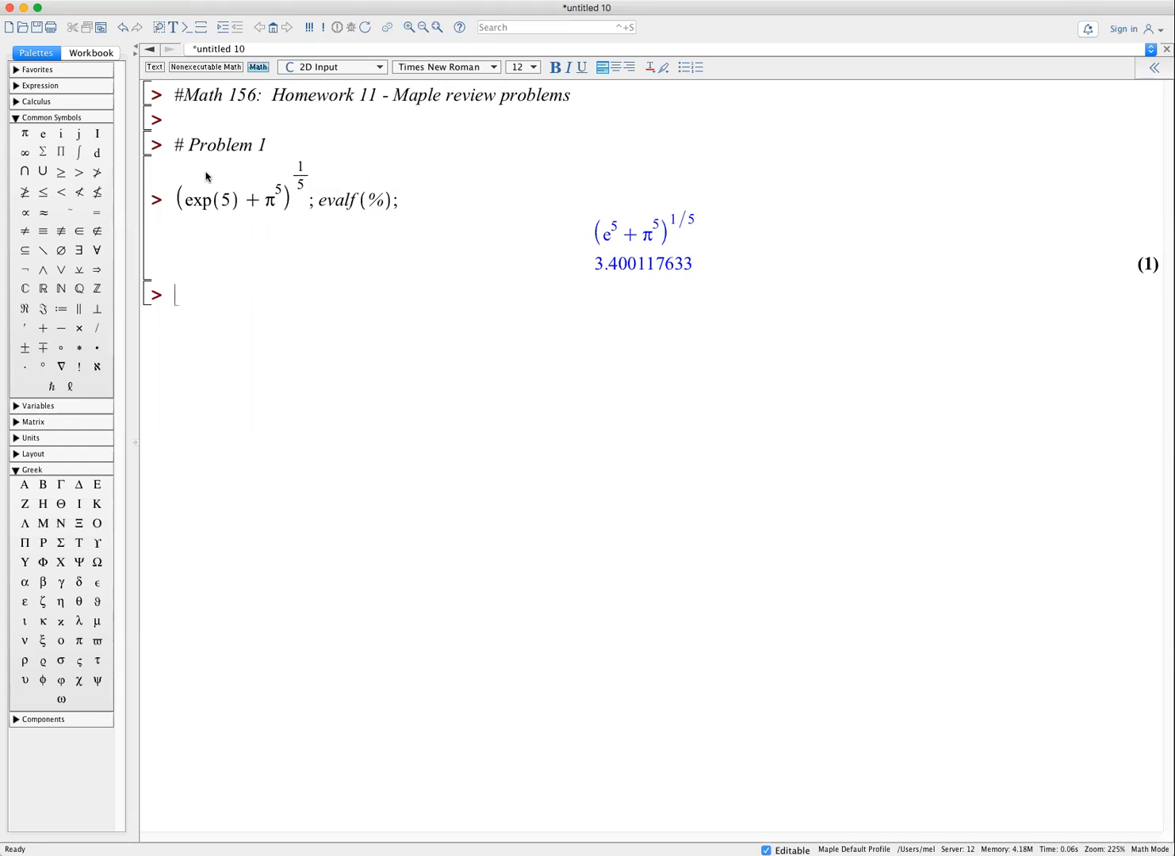
- Try to evaluate the power tower 3^3^3^3^3 on a new line
text(3^3^3^3^3)
key(Right)
key(Right)
key(Right)
key(Right)
text(;)
key(Return)
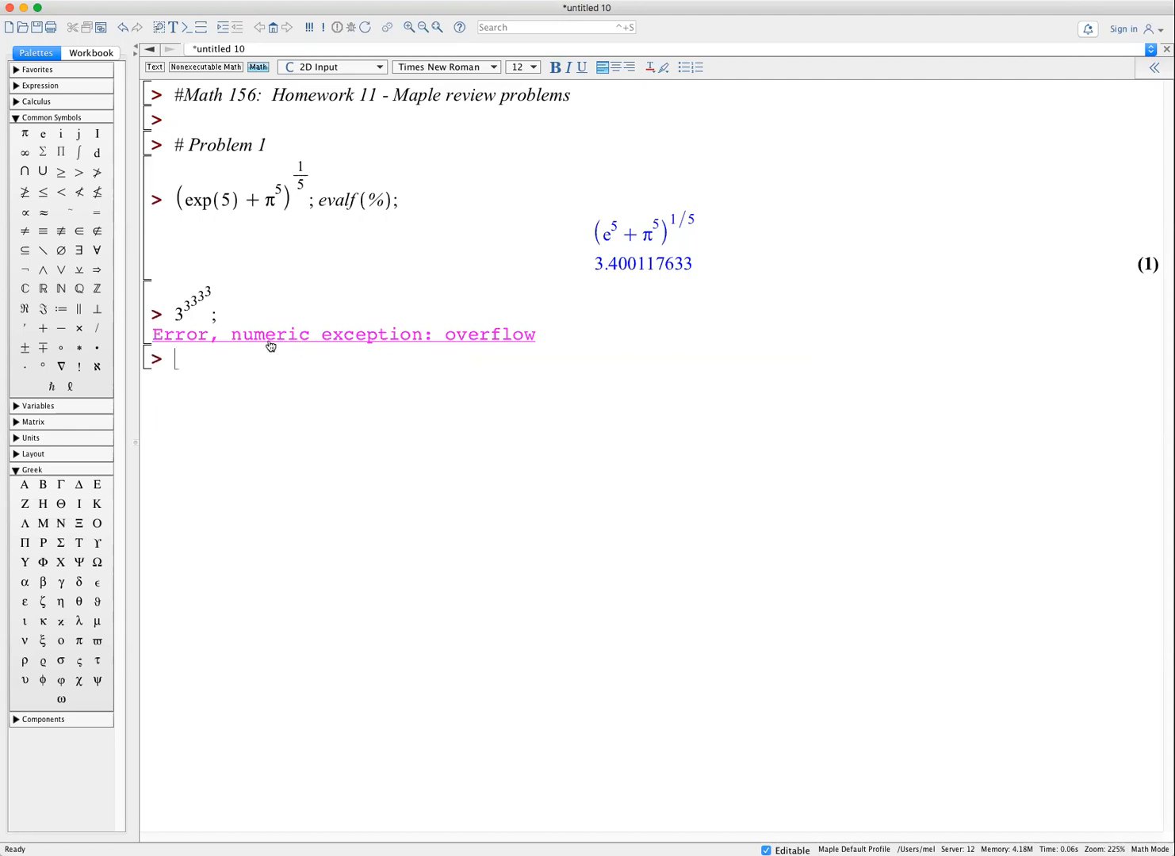
- Wrap the power tower of 3s in evalf( ) and execute the line again
click(176, 315)
text(evalf()
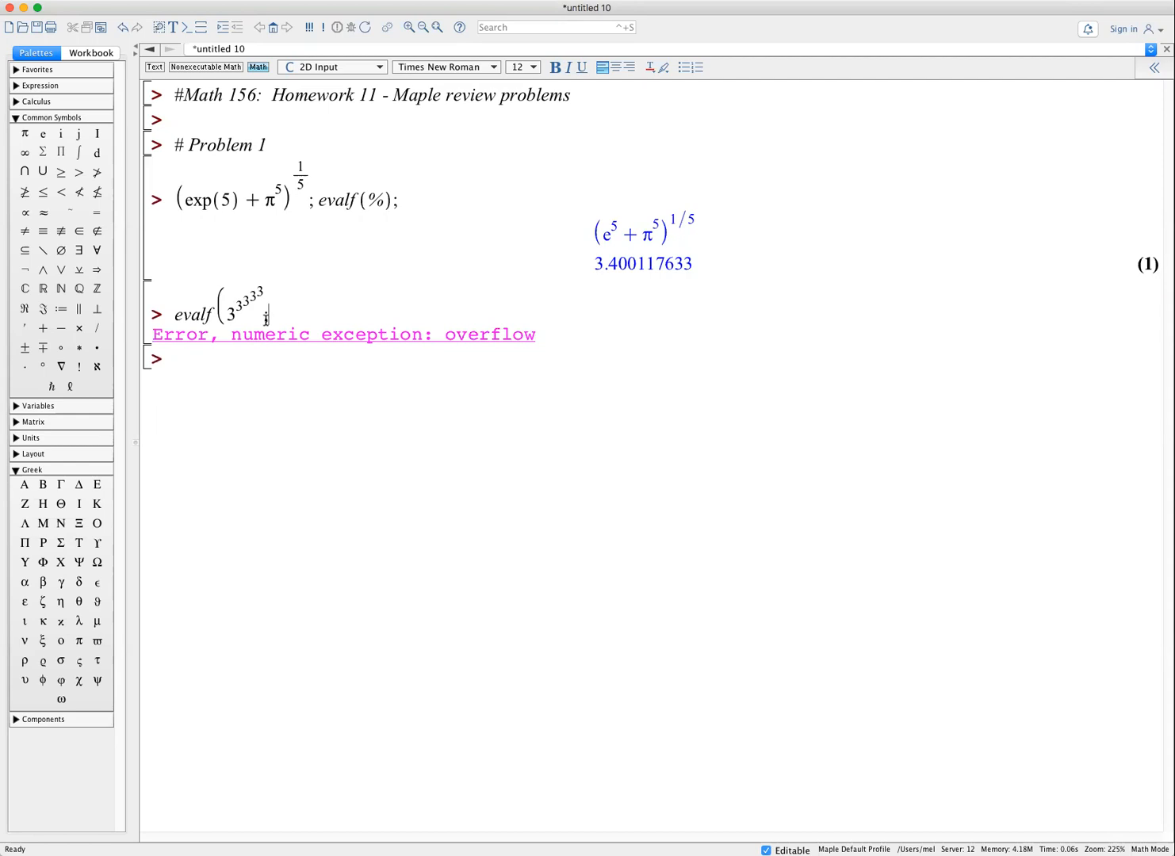
text();)
key(Return)
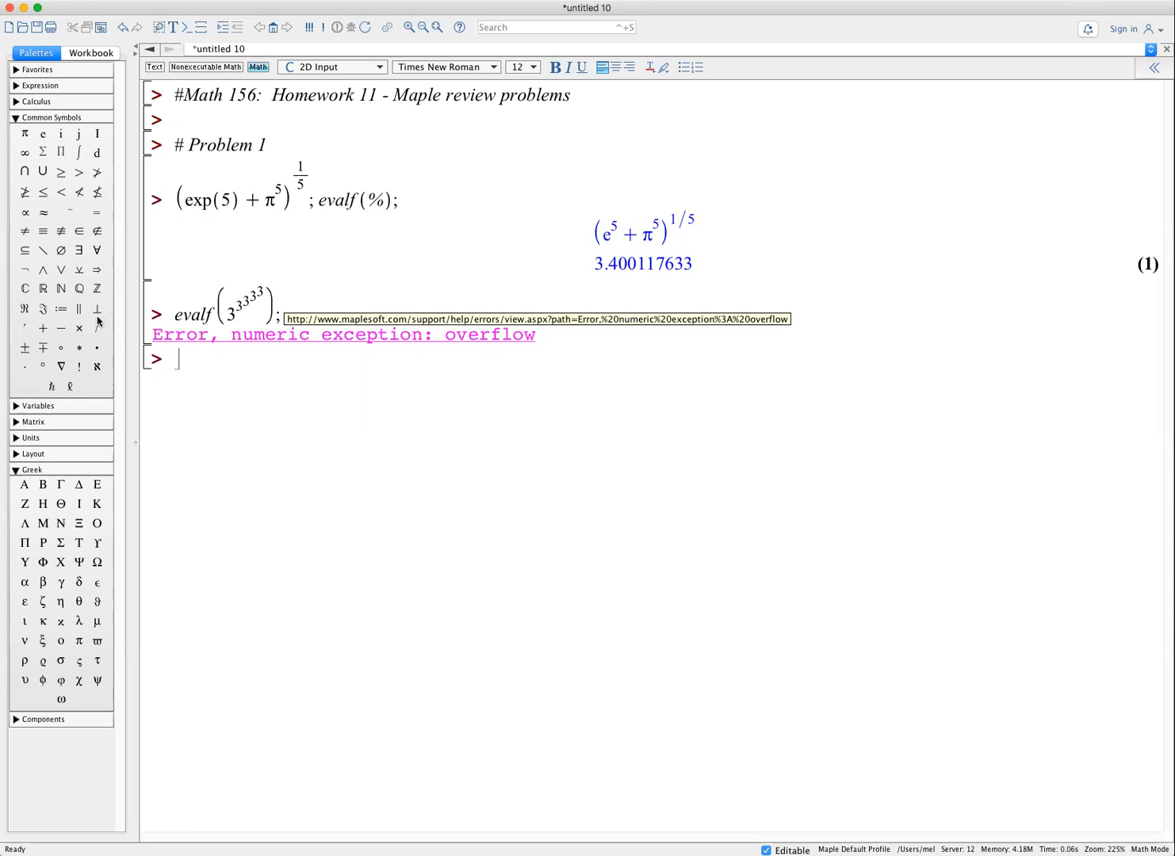
- Remove the topmost exponent so evalf contains 3^3^3^3, and execute the line again
double_click(263, 287)
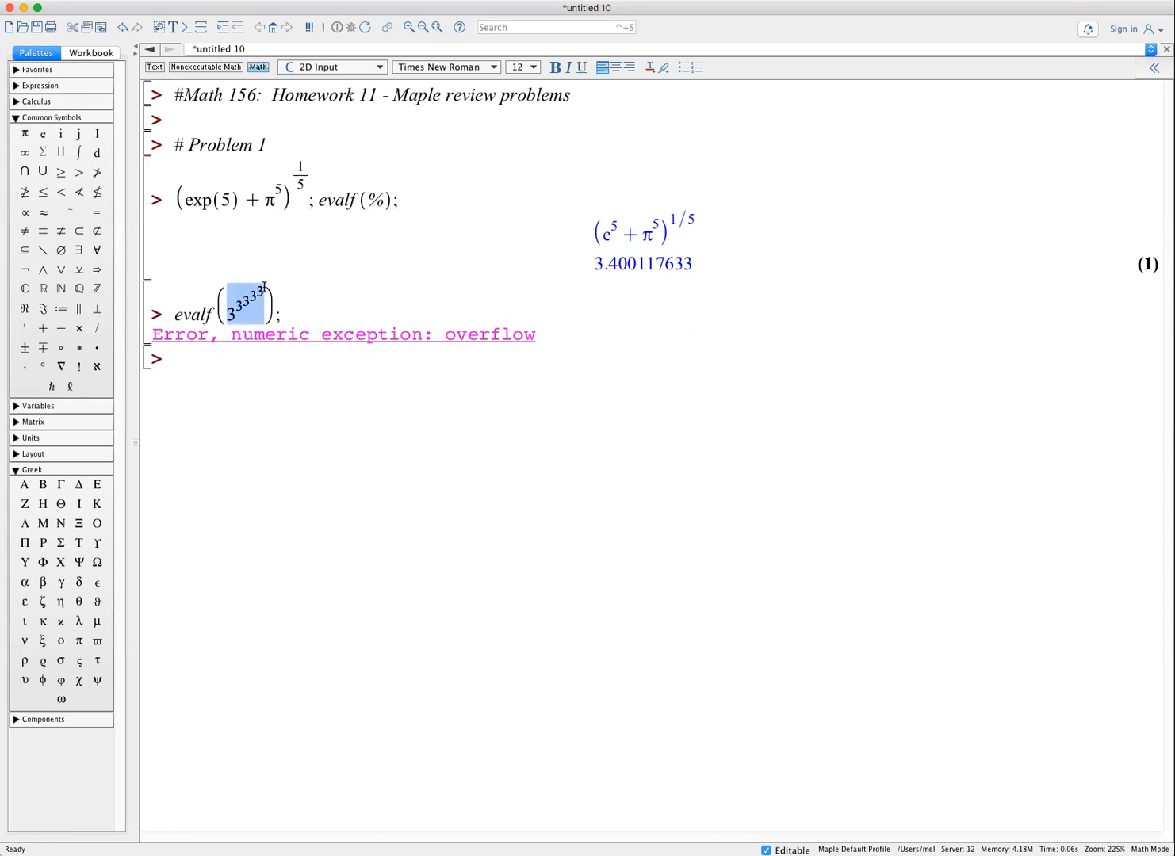
click(264, 287)
key(BackSpace)
key(BackSpace)
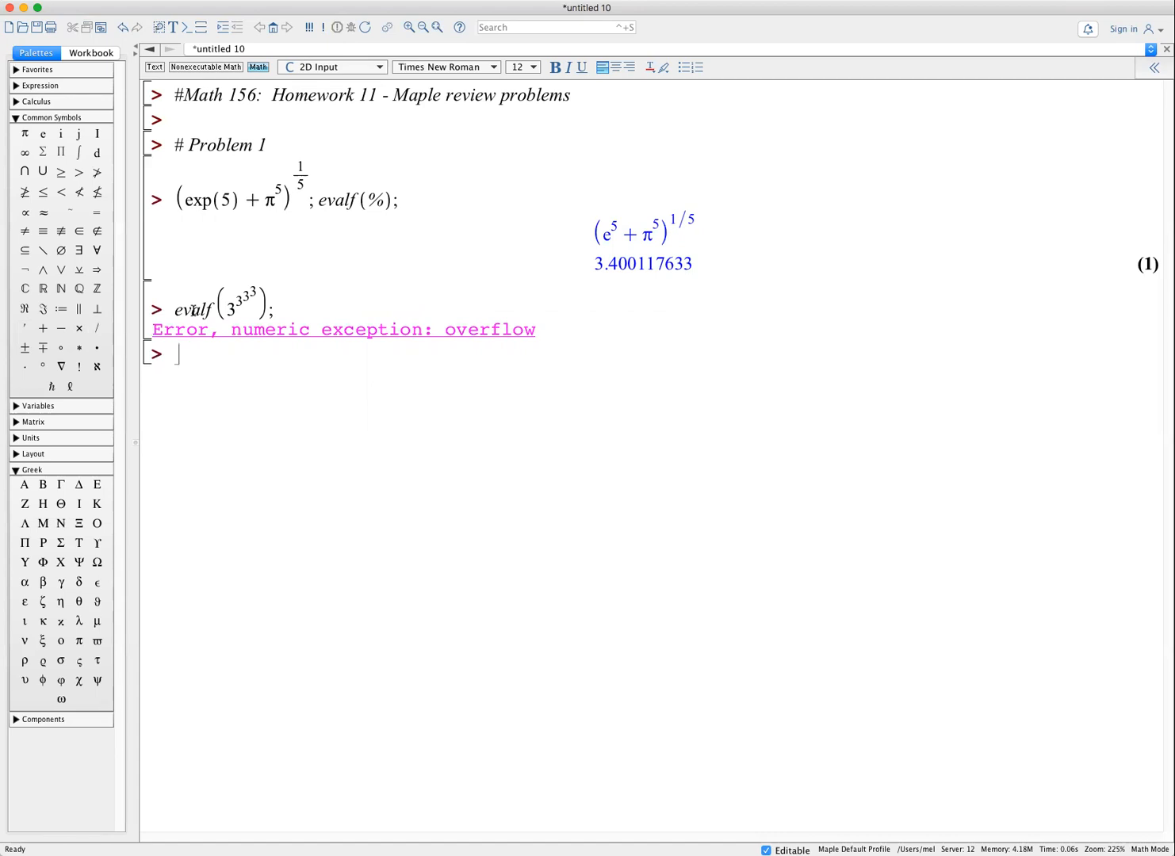
- Evaluate 3^3 on the empty line below the evalf command
text(3^3)
key(Right)
text(;)
key(Return)
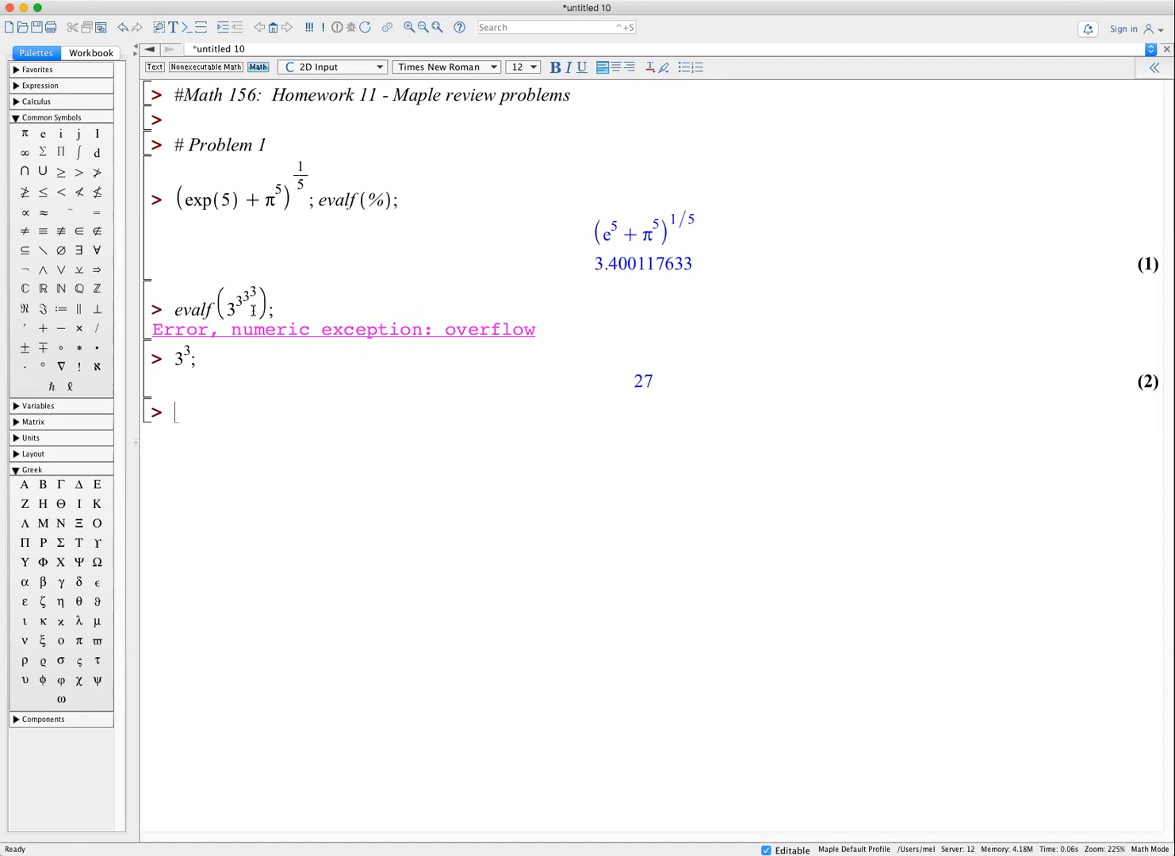
- Add 3^3^3 as a second statement on the 3^3 line and execute it
click(262, 352)
text(3^3^3)
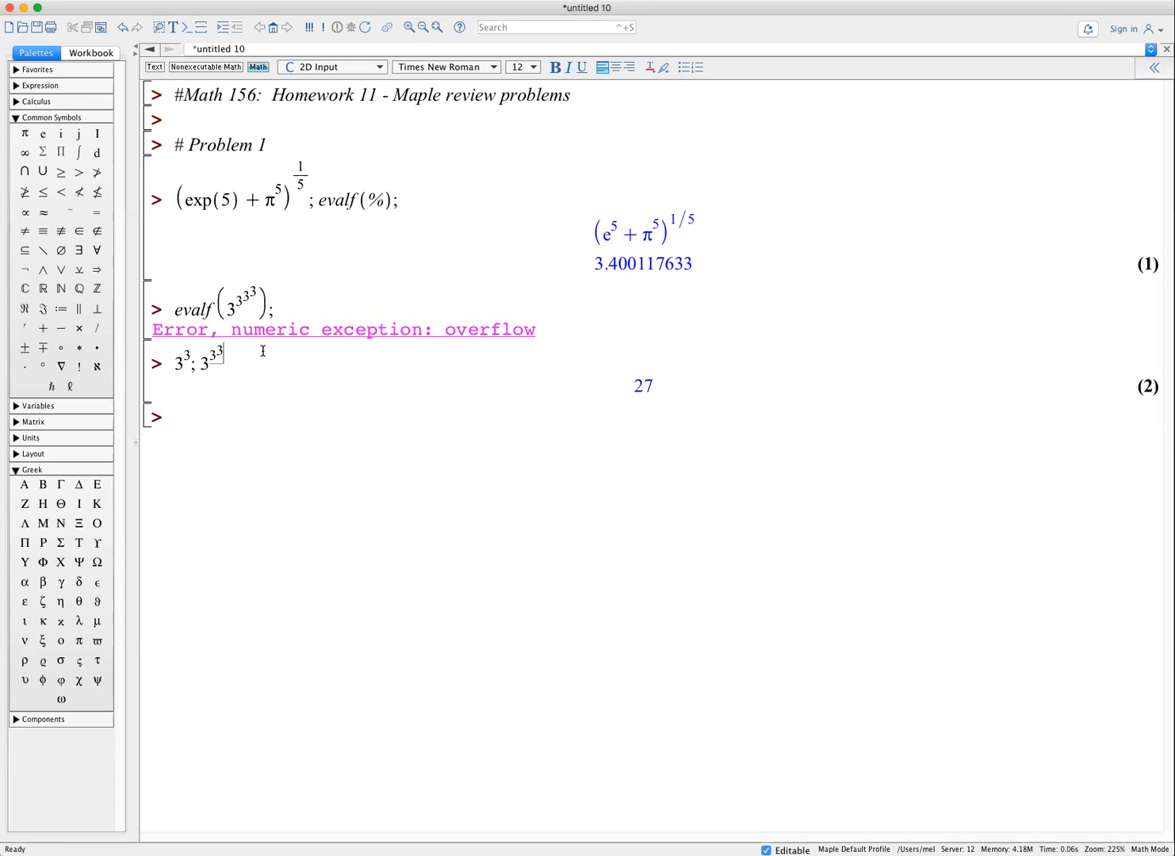
key(Right)
key(Right)
text(;)
key(Return)
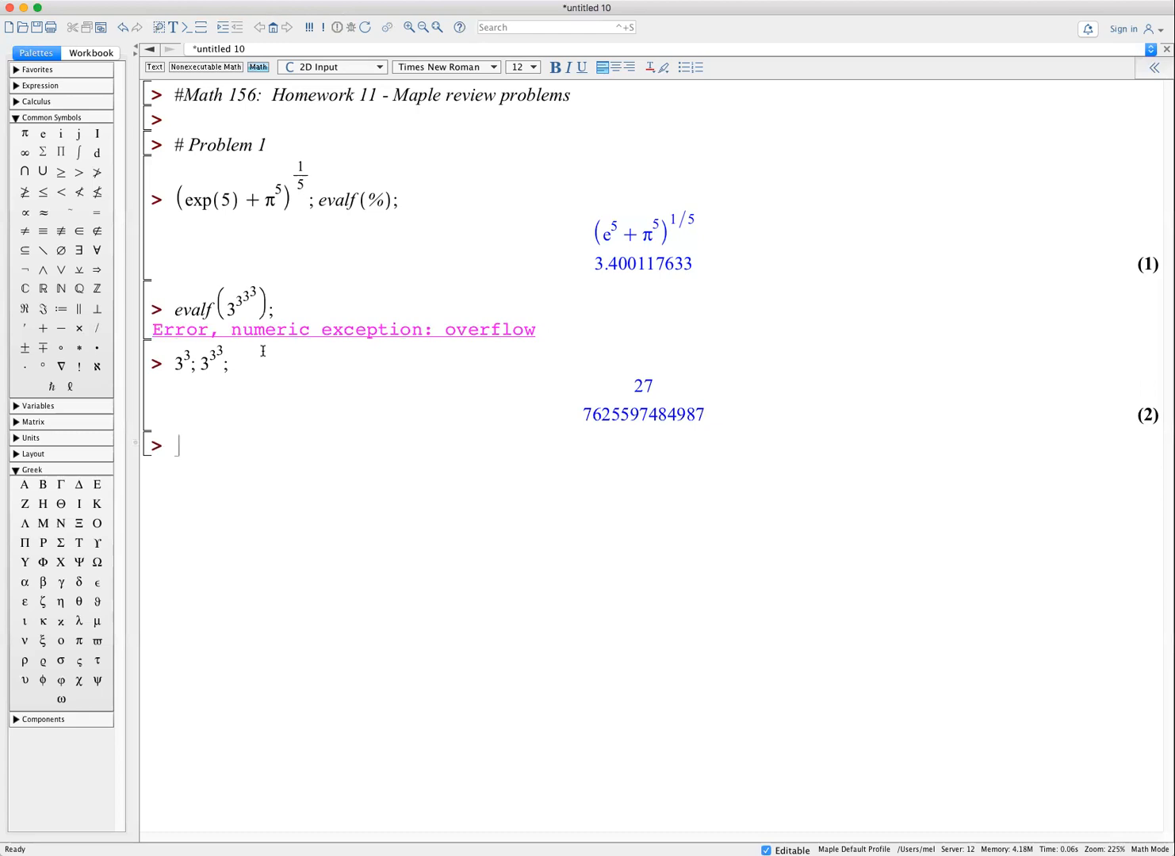
- Raise 3 to the previous result by evaluating 3^% on a new line
text(3^%)
key(Right)
text(;)
key(Return)
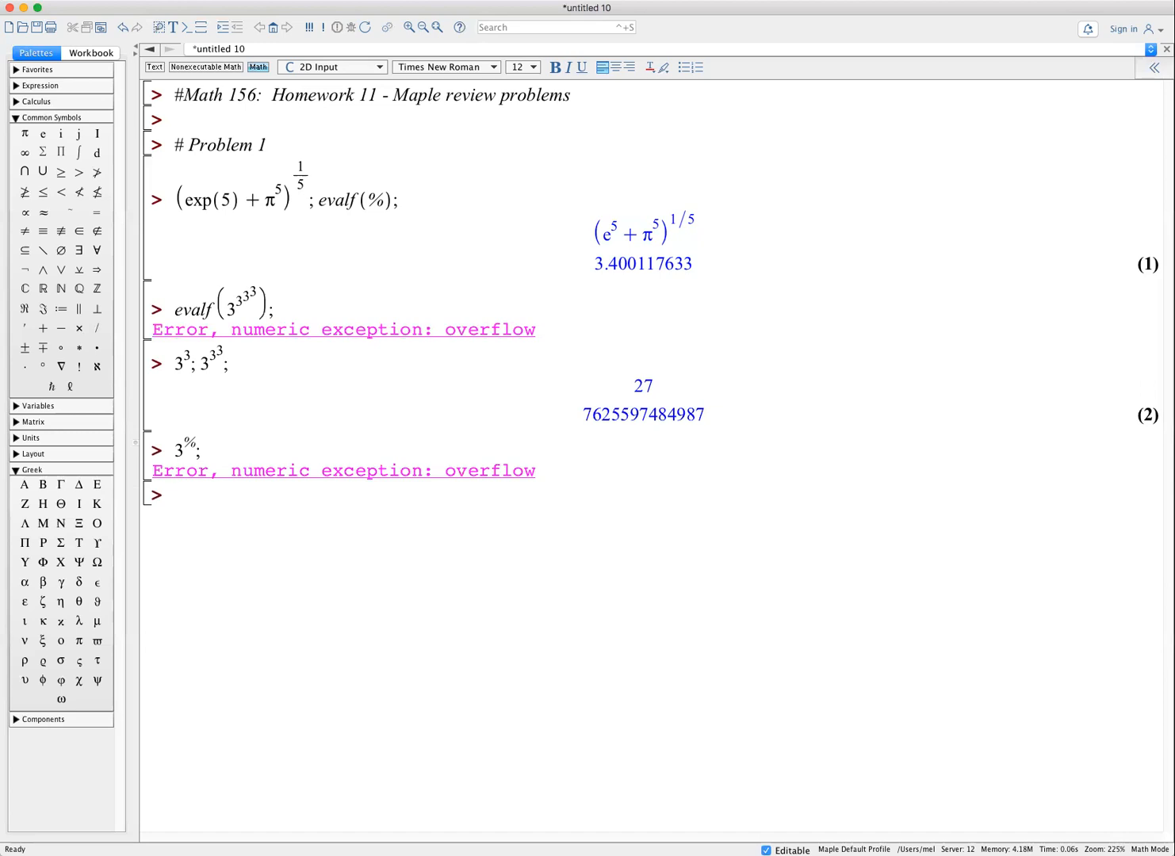
- Leave an empty line and add the comment heading "# Problem 2", with a space after the hash sign
key(Return)
text(#Problem )
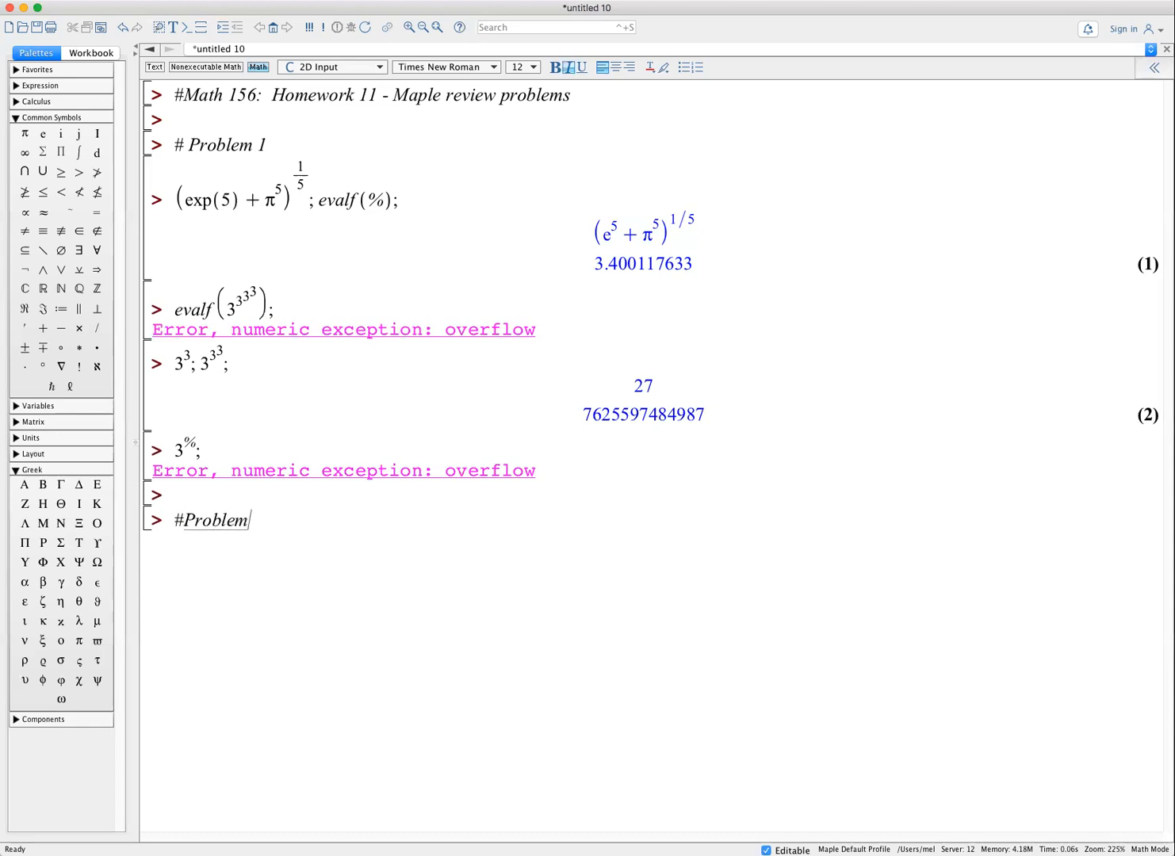
text(2)
key(Left)
key(Left)
key(Left)
key(Left)
key(Left)
key(Left)
key(Left)
key(Left)
key(Left)
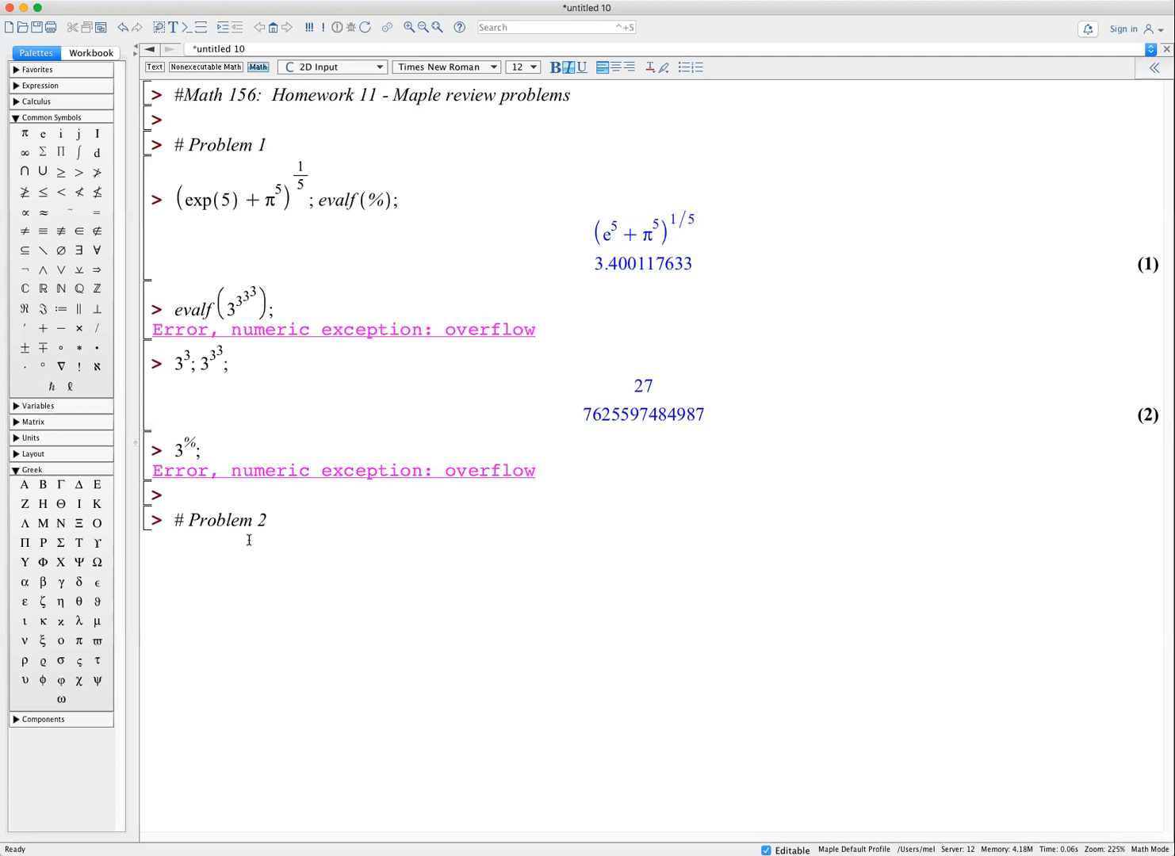
- Under Problem 2, solve the linear equation 5*x+12=11*x-6 for x
click(292, 514)
key(Return)
text(solve()
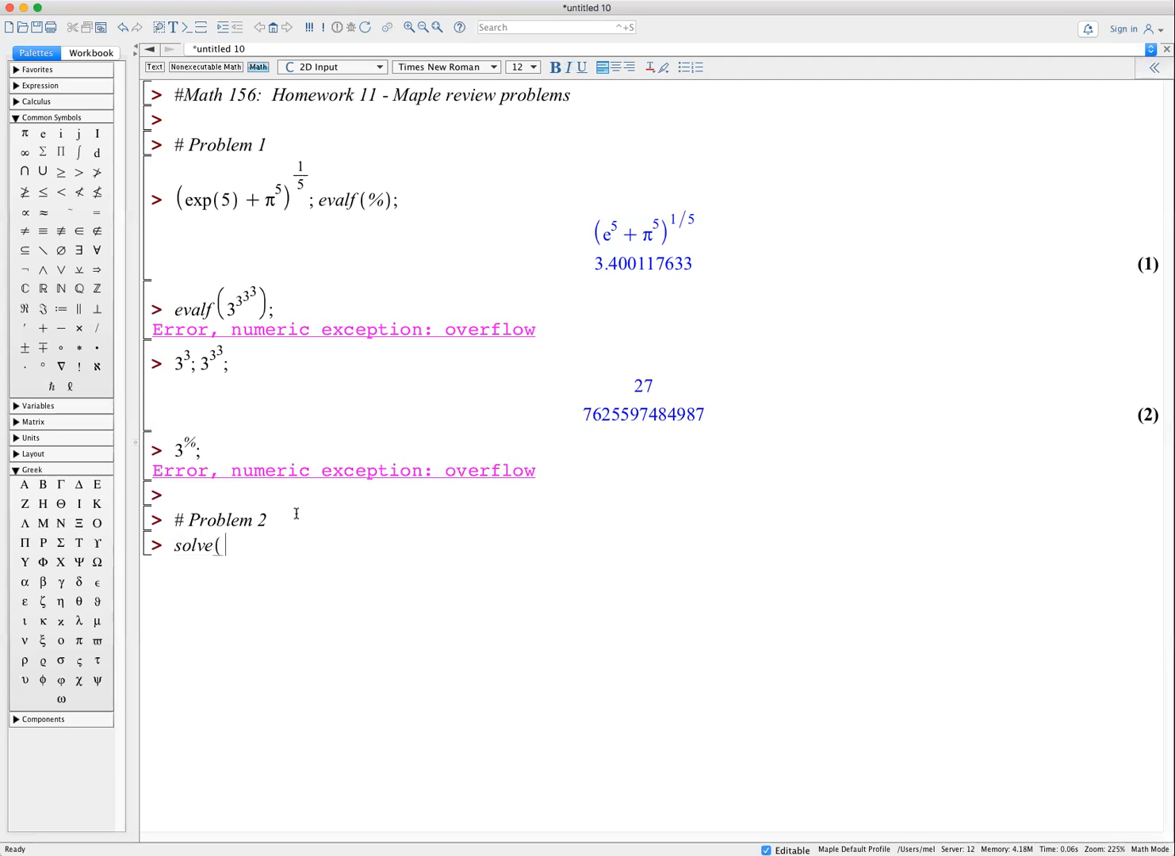
text(5*x)
text(+12)
text(=11)
text(x-)
text(6,)
text(x);)
key(Return)
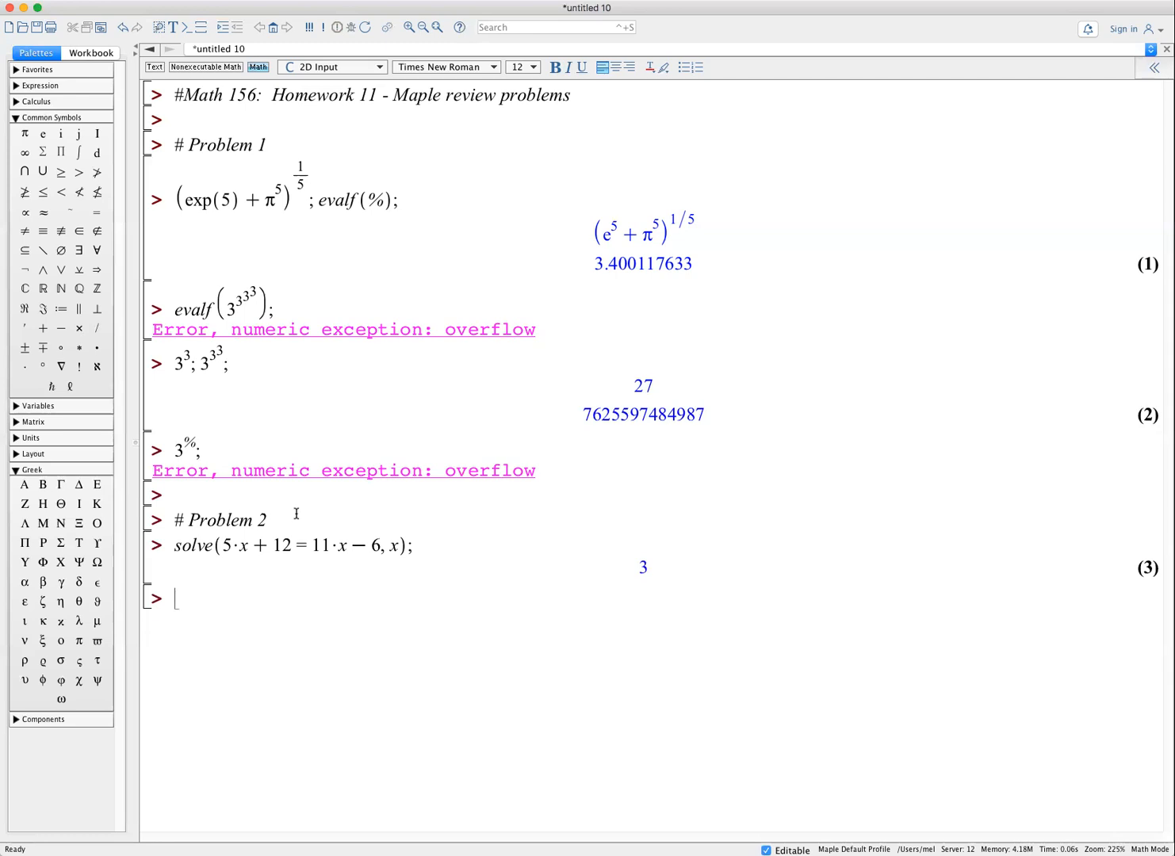
- Use solve on the quadratic equation x^2-11*x+5=0 for x on a new line
text(solve(x^2)
key(Right)
text(-11)
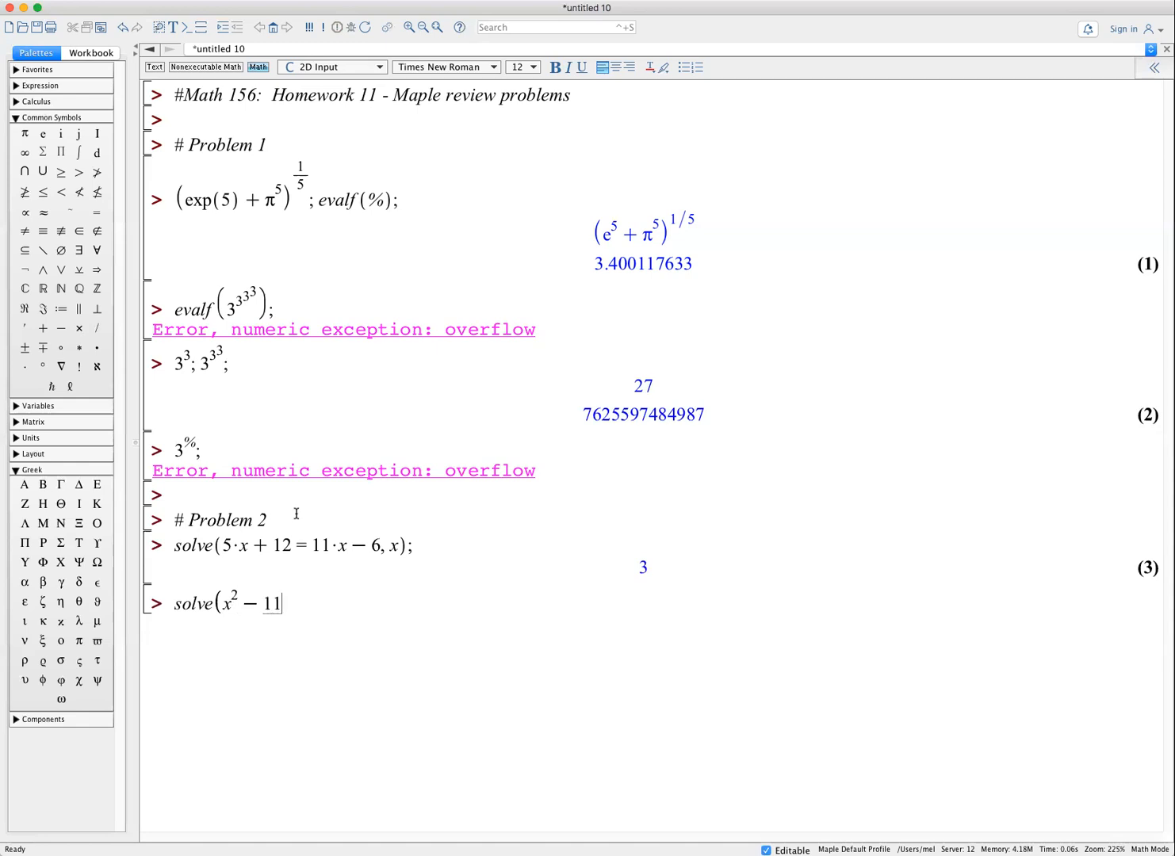
text(*x+5=0,x);)
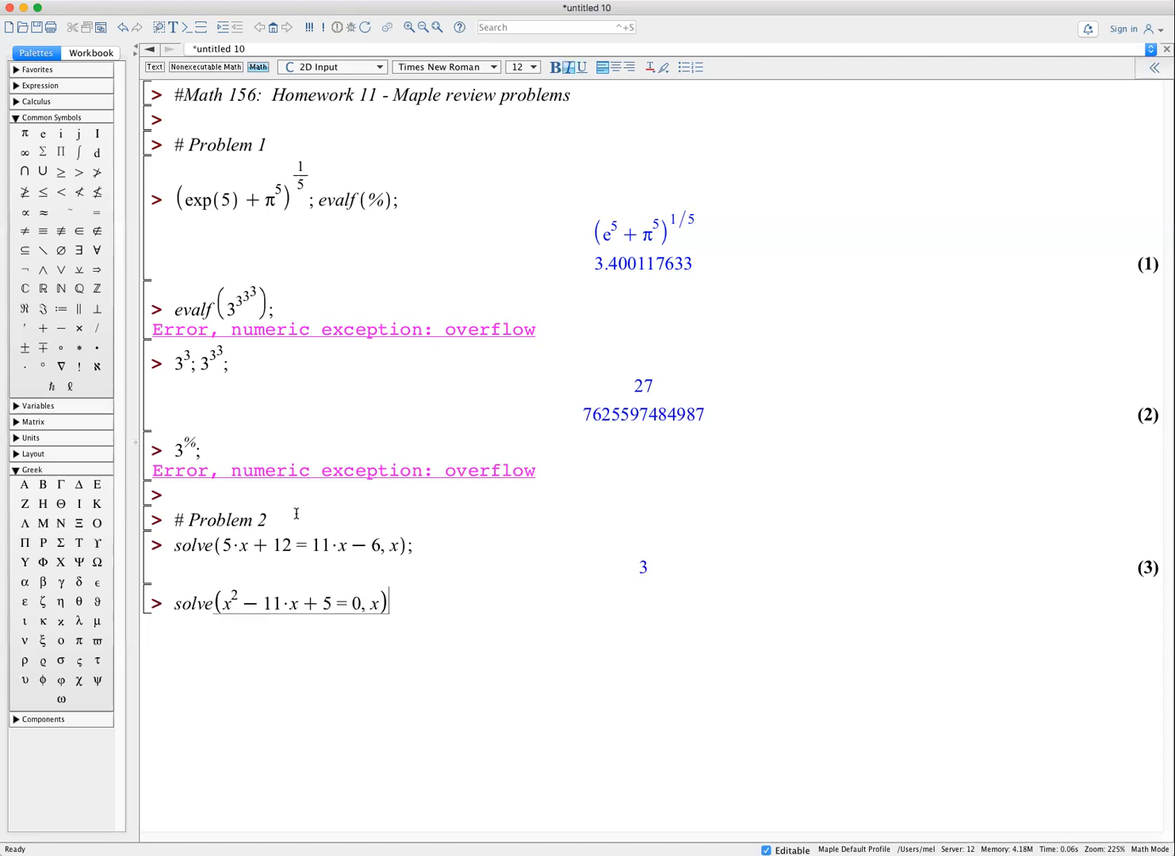
key(Return)
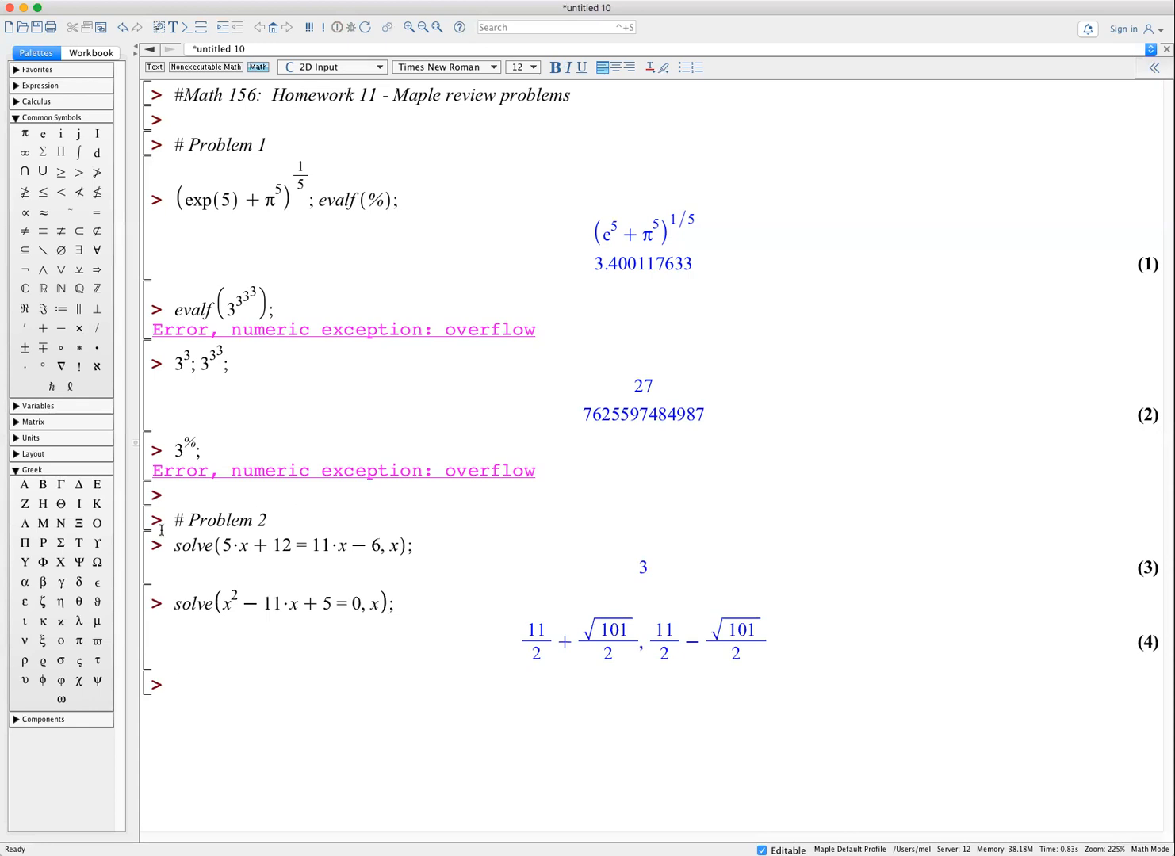
- Copy the quadratic solve command and go to the empty prompt below its output
drag(400, 608, 176, 604)
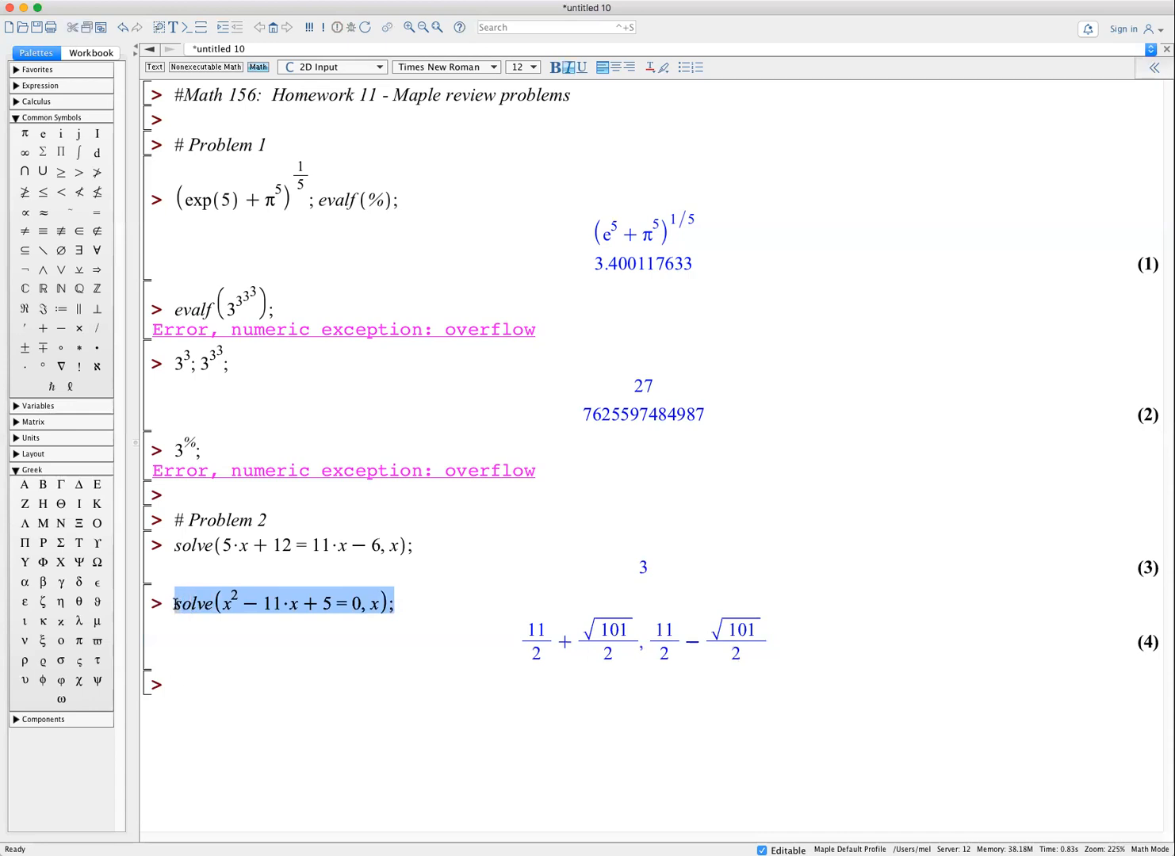
click(174, 683)
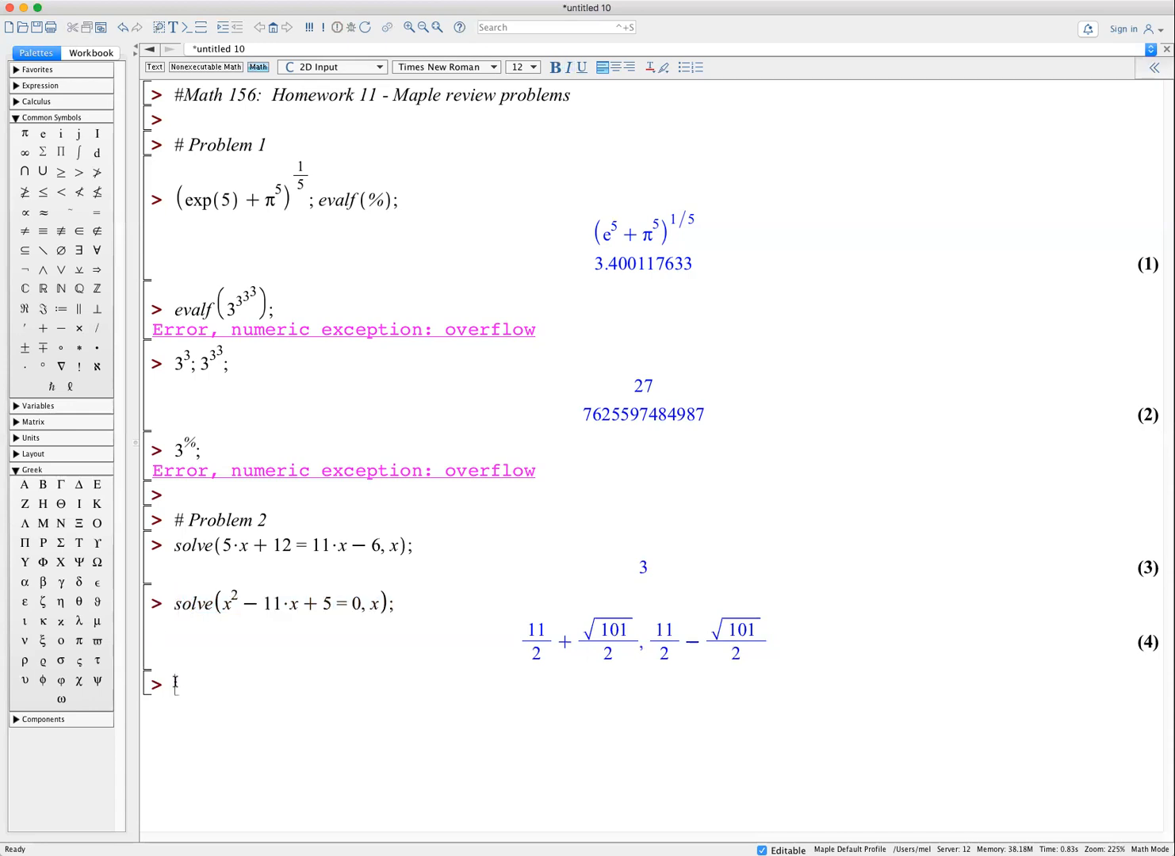
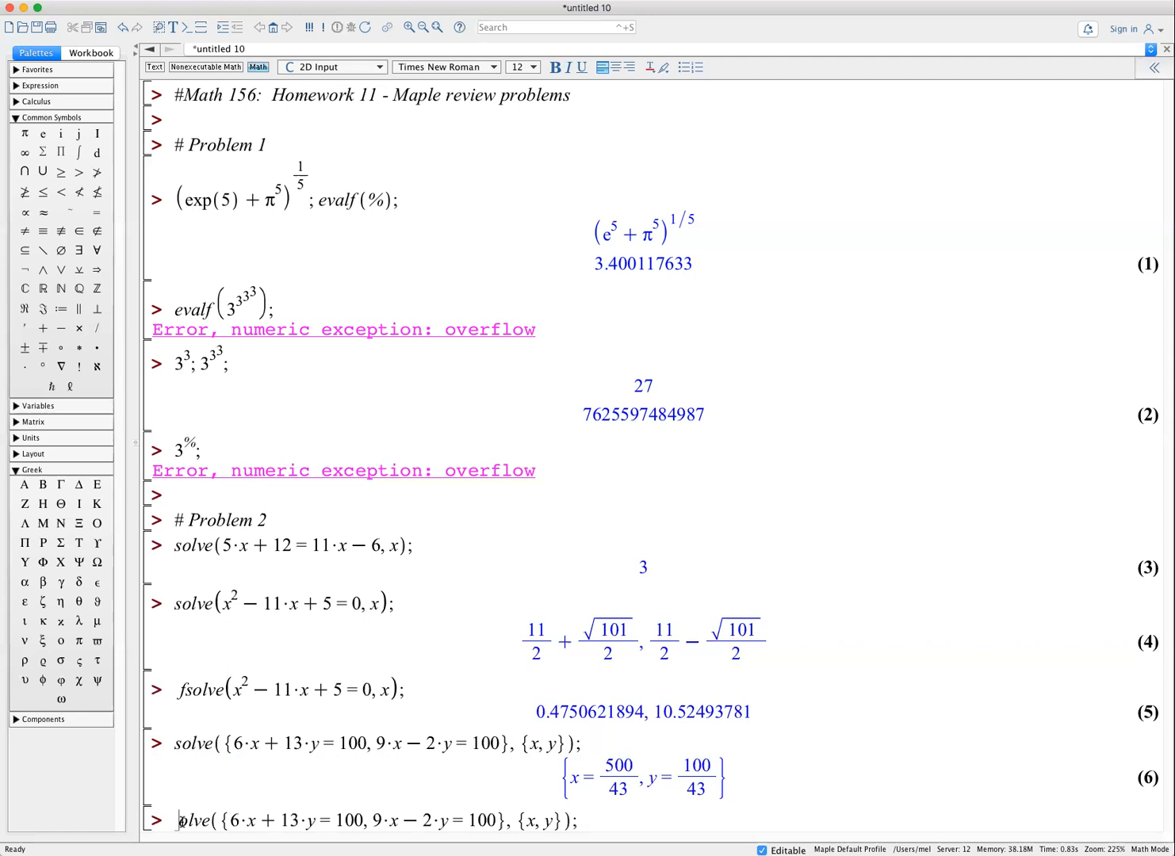
- Change the second solve command for the {x, y} linear system to fsolve and execute it
text(f)
key(Return)
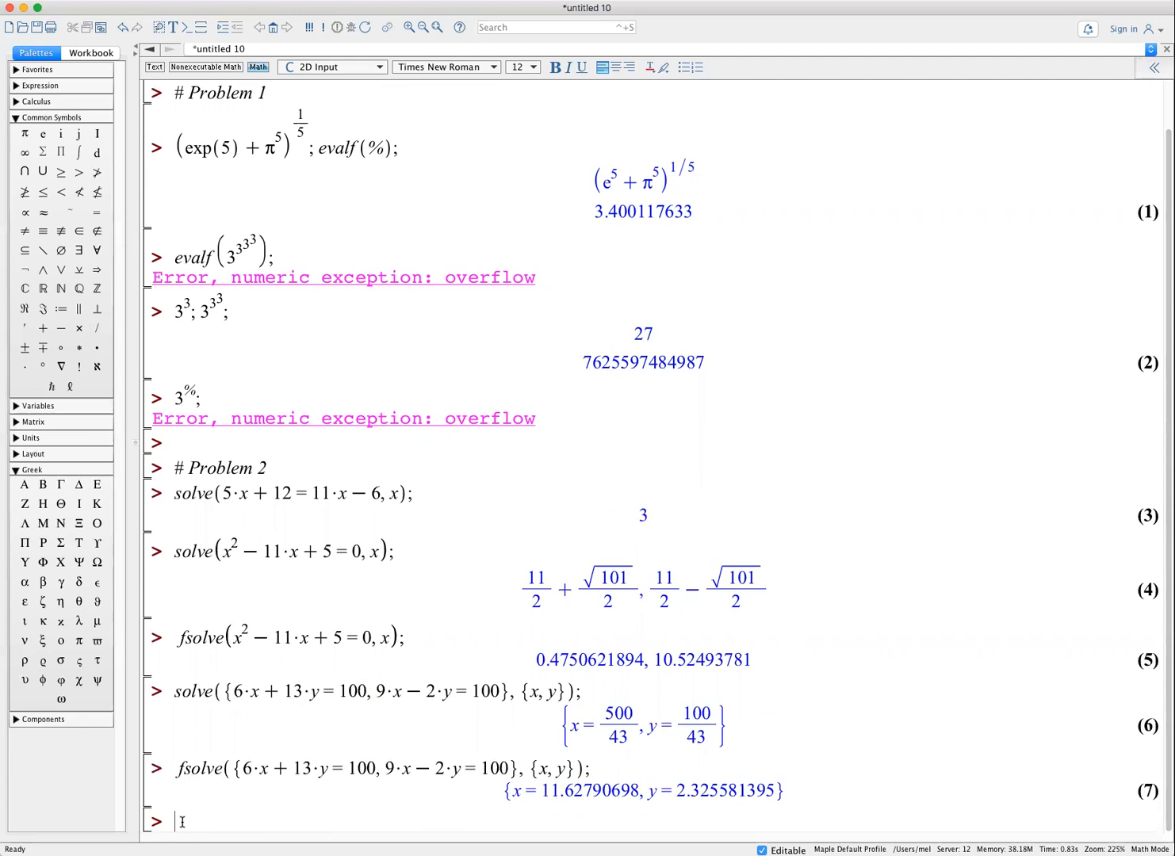
- Try solve on cos(2*x)+sin(3*x)=1/2 with the range x=0..Pi on a new line
text(solve)
text(()
text(cos)
text((2*x)
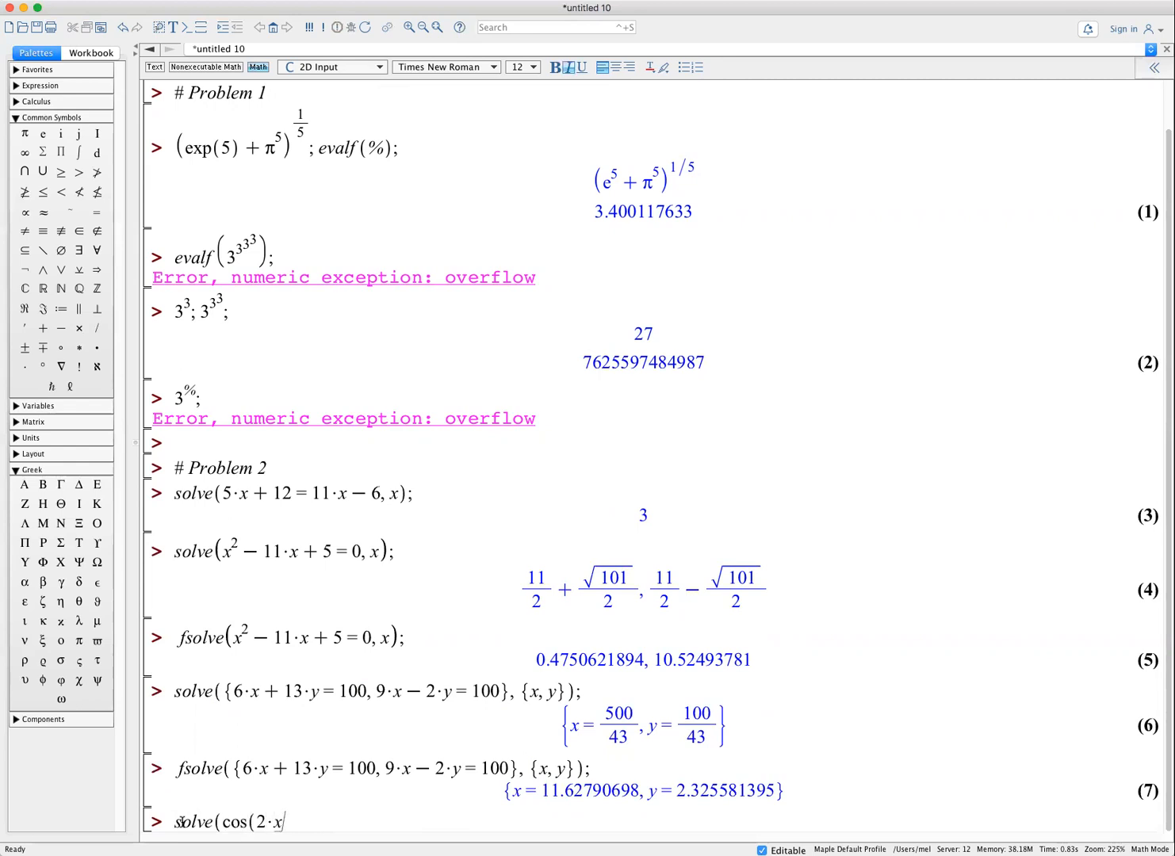
text())
text(+sin()
text(3*x))
text(=1/2)
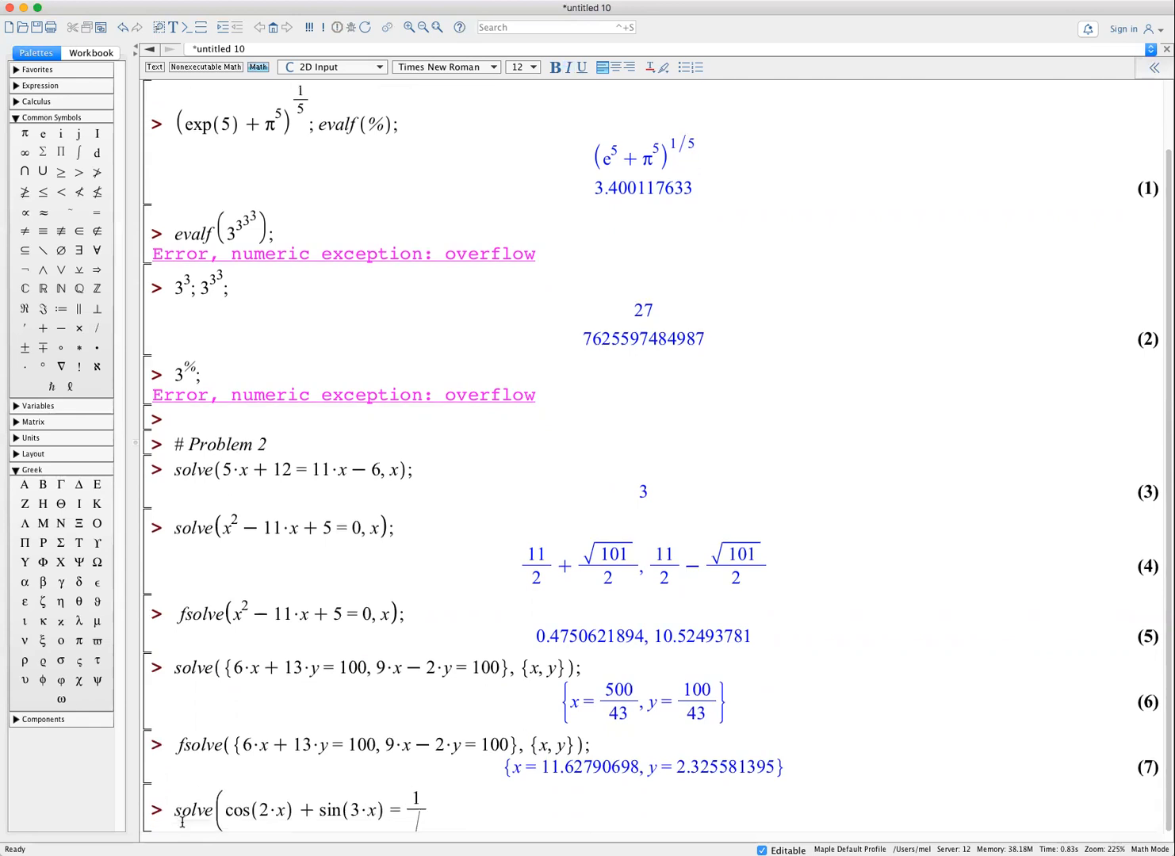
key(Right)
text(, x);)
key(Left)
key(Left)
text(= 0 ..Pi)
key(Return)
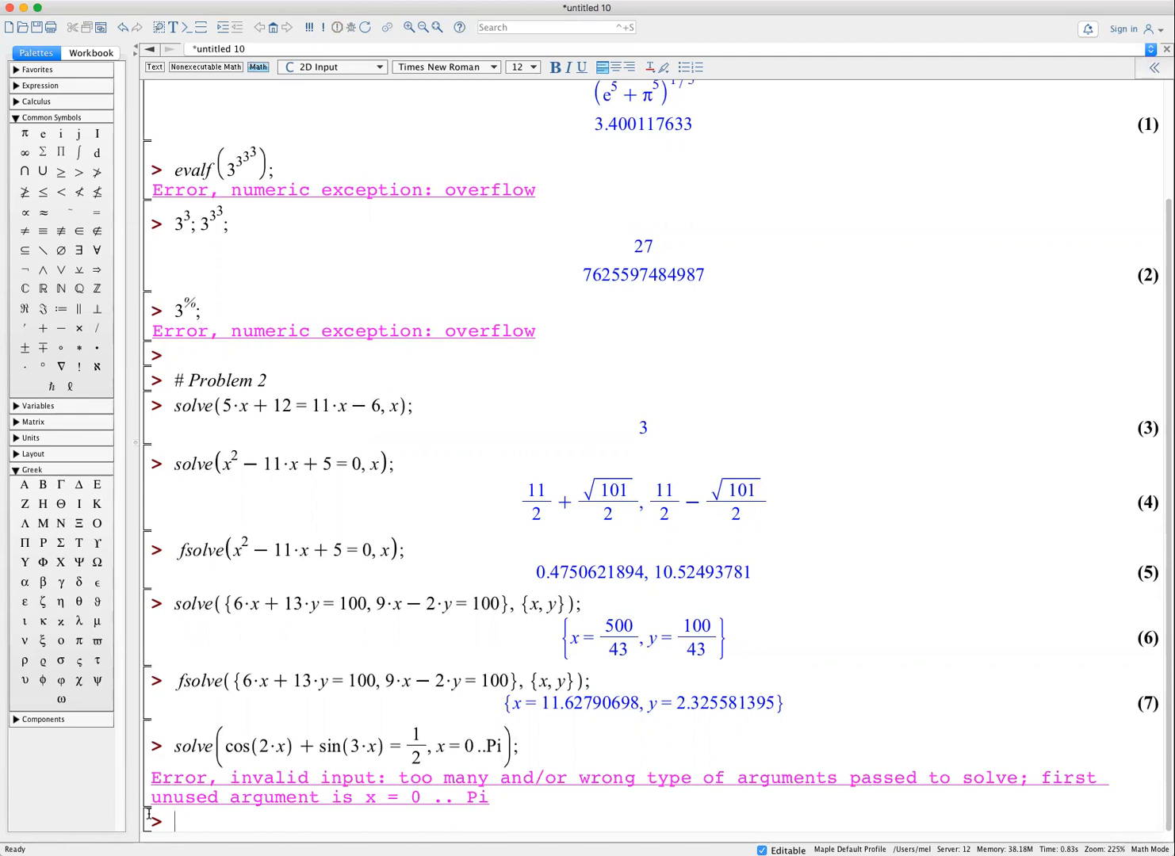
- Change the trigonometric equation's command from solve to fsolve and execute it again
click(176, 750)
text(f)
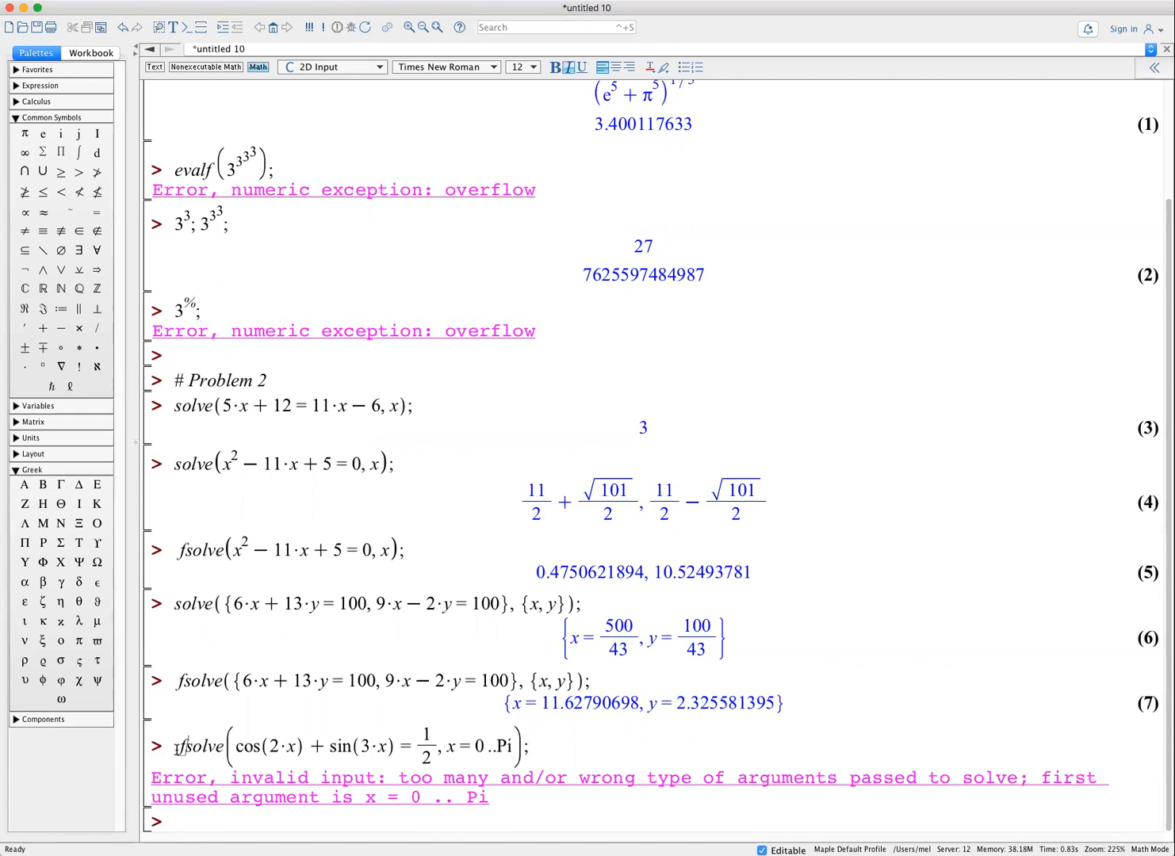
key(Return)
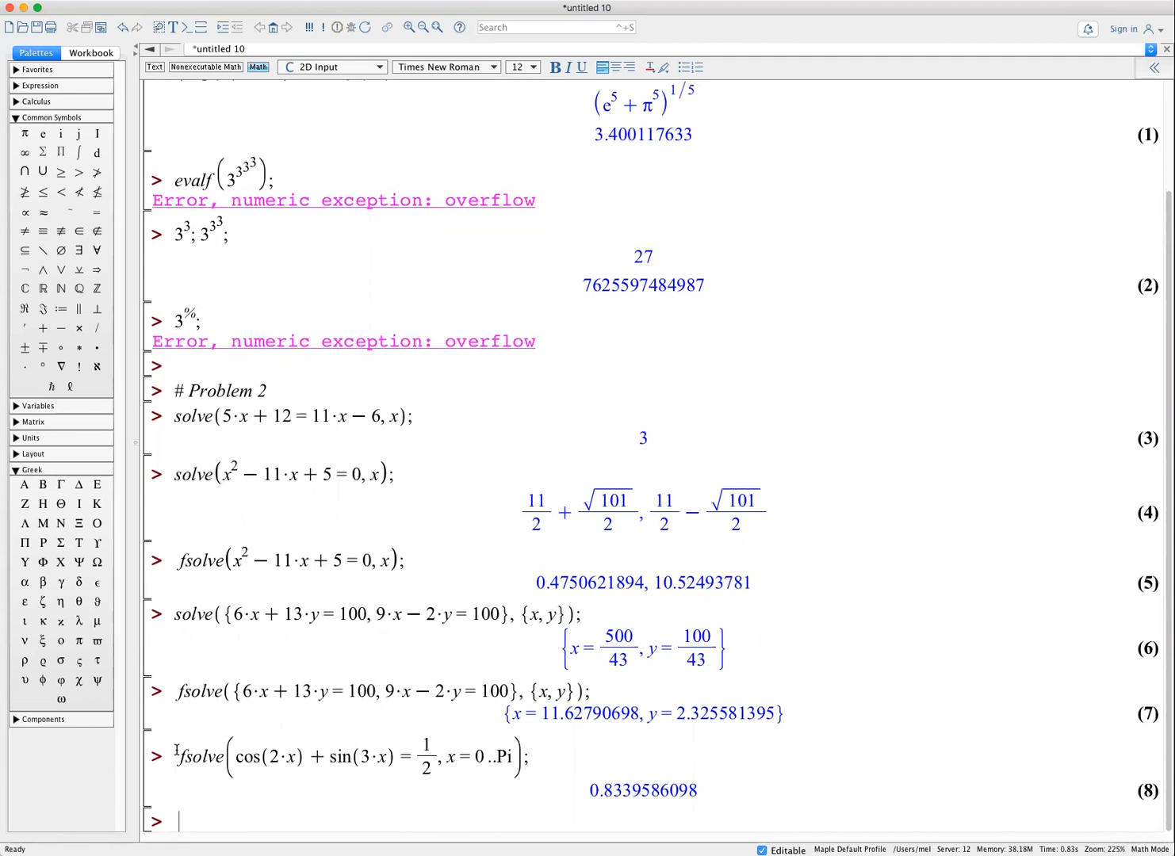
- Begin a plot command with an opening brace and a copy of the equation cos(2*x)+sin(3*x)=1/2
text(plot()
drag(236, 756, 428, 759)
key(super+c)
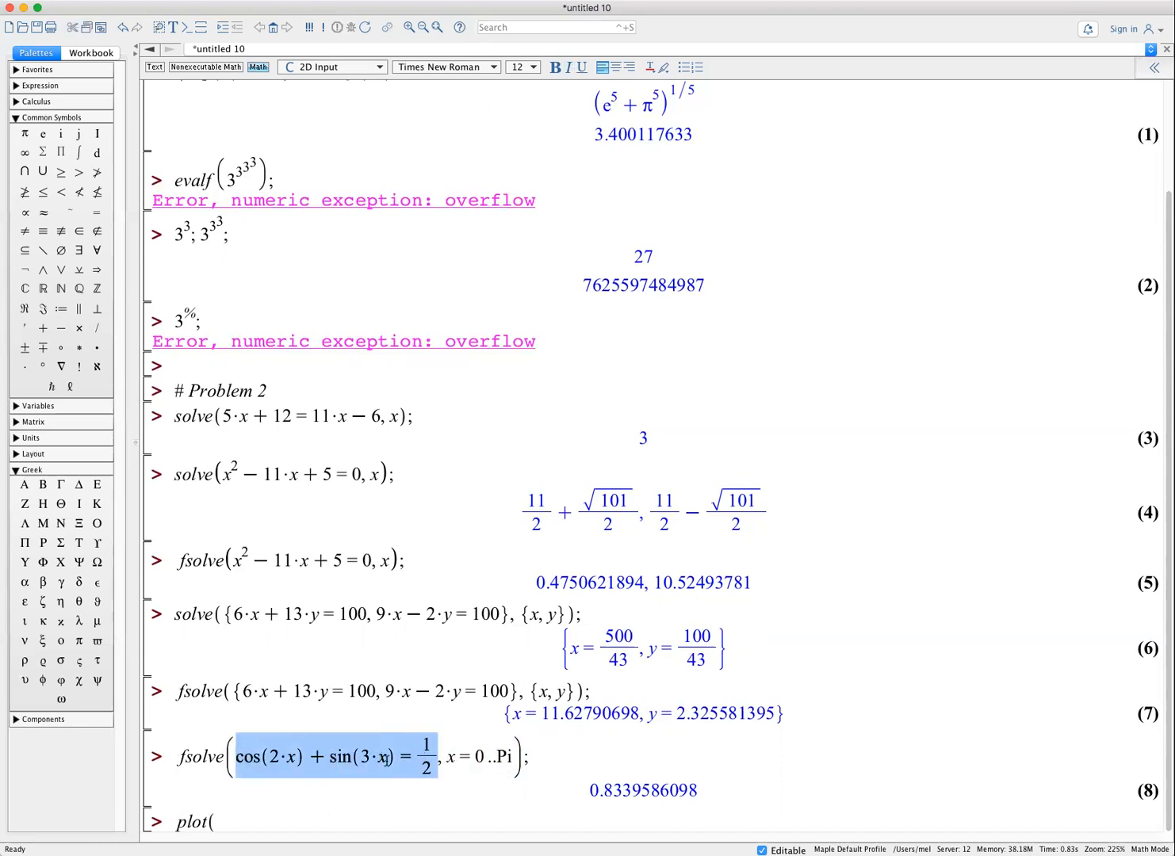
click(228, 822)
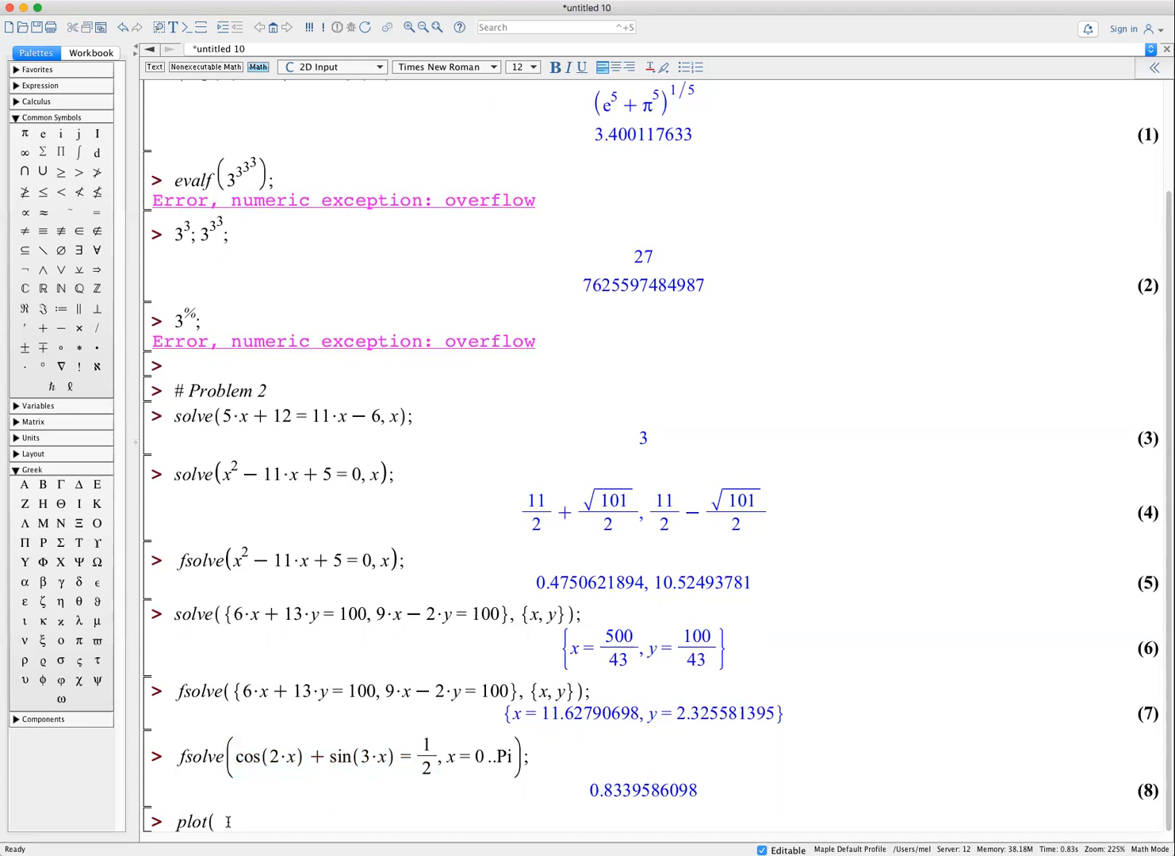
text({)
key(super+v)
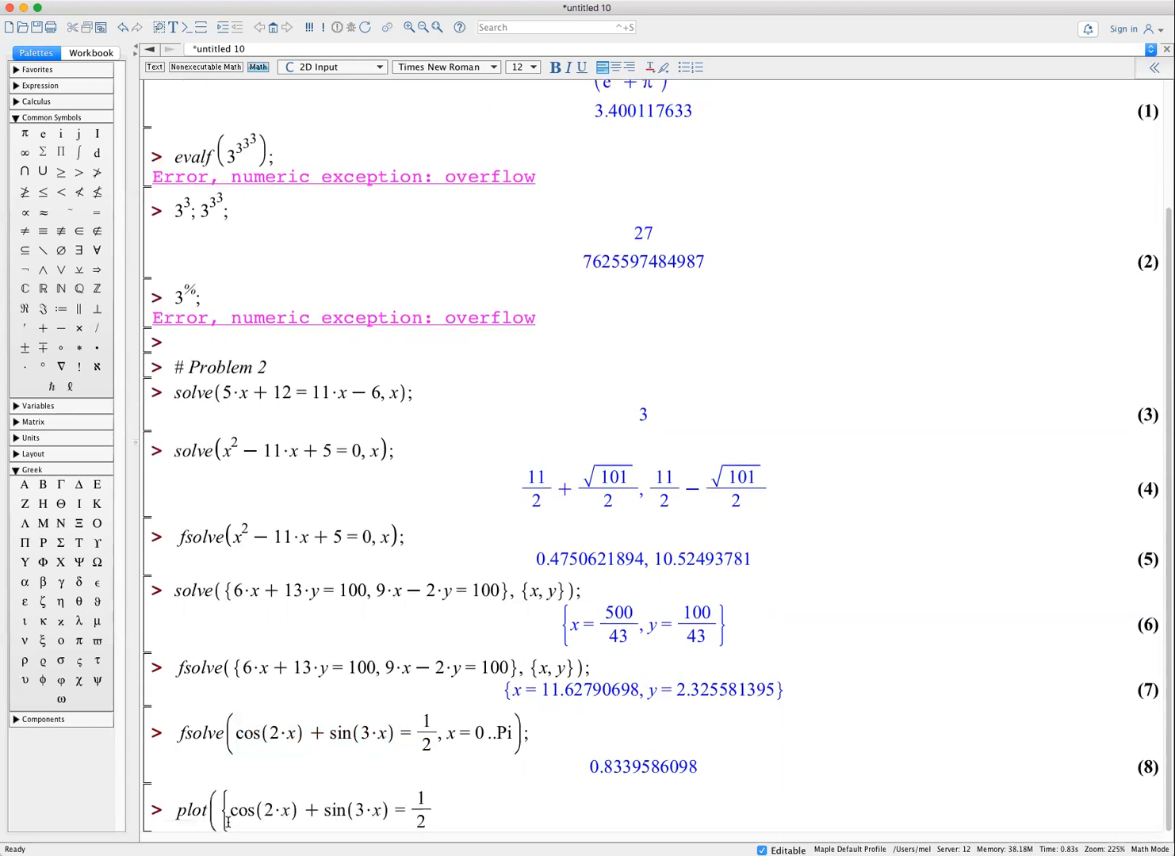
- Replace the equals sign with a comma to plot {cos(2*x)+sin(3*x), 1/2} over x=0..Pi, and execute the command
key(Left)
key(Left)
key(BackSpace)
text(,)
key(Right)
key(Right)
text(}, x = 0 ..)
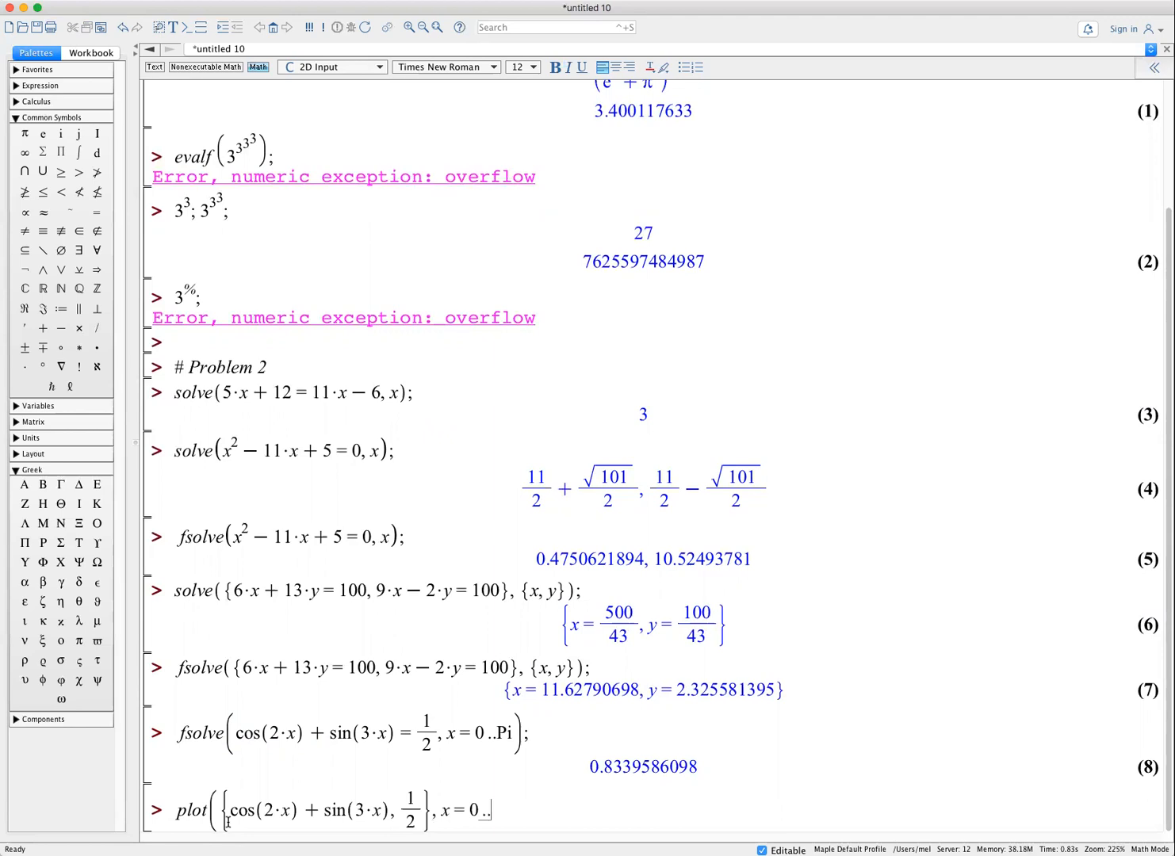
text(Pi);)
key(Return)
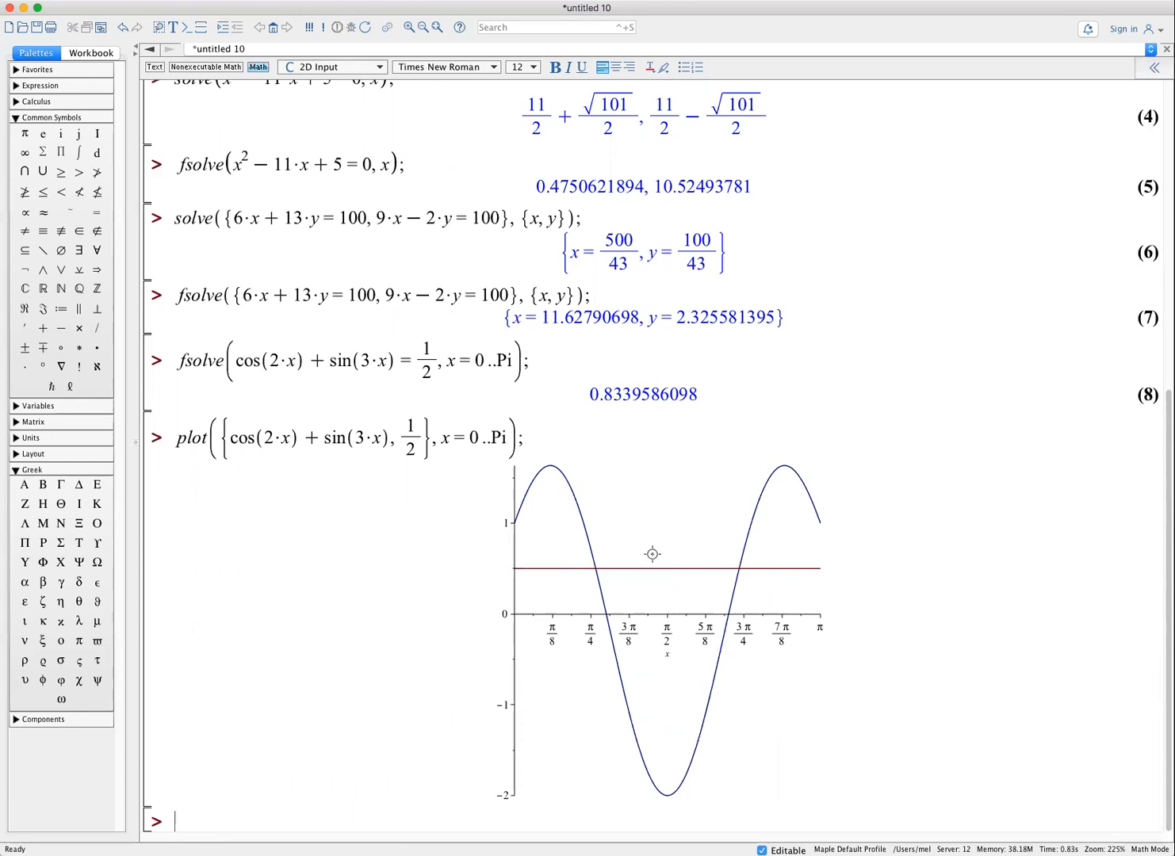
- Copy the plot command for cos(2*x)+sin(3*x) and 1/2 onto the empty line below the graph
drag(173, 435, 541, 432)
key(super+c)
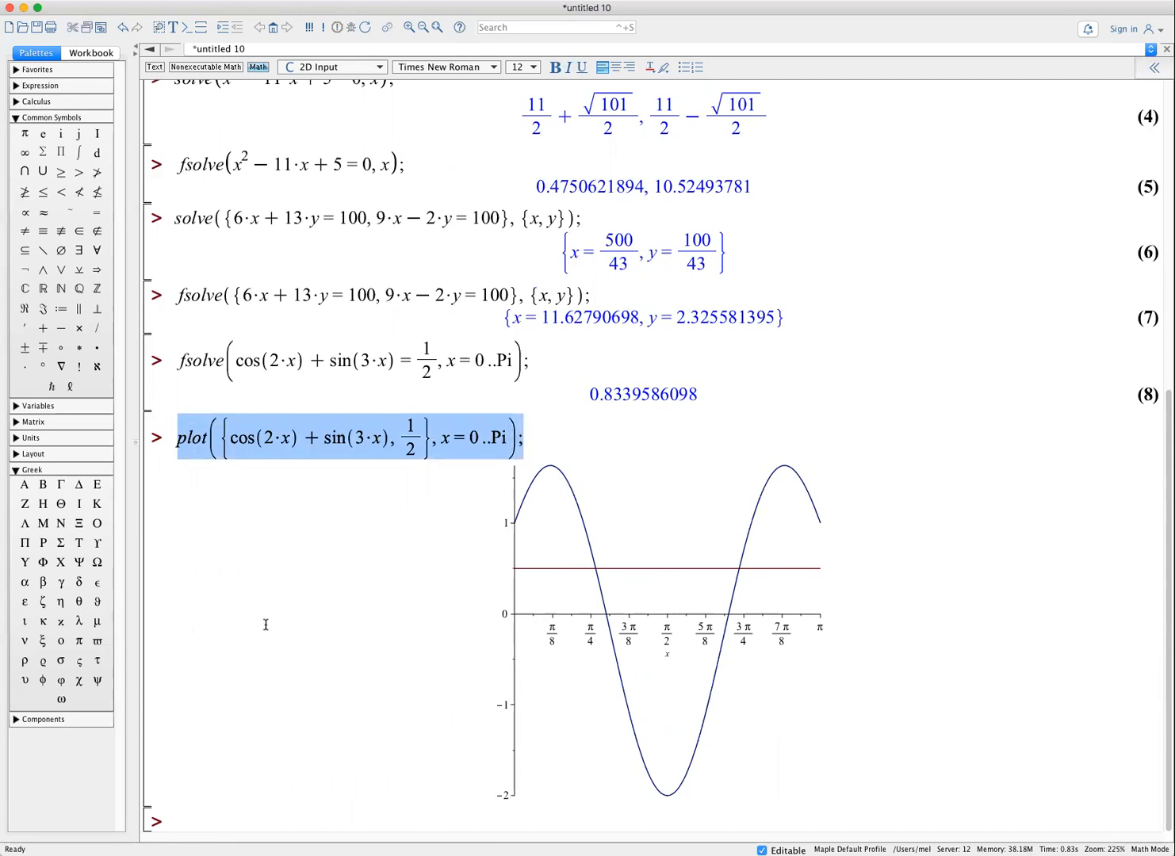
click(167, 820)
key(super+v)
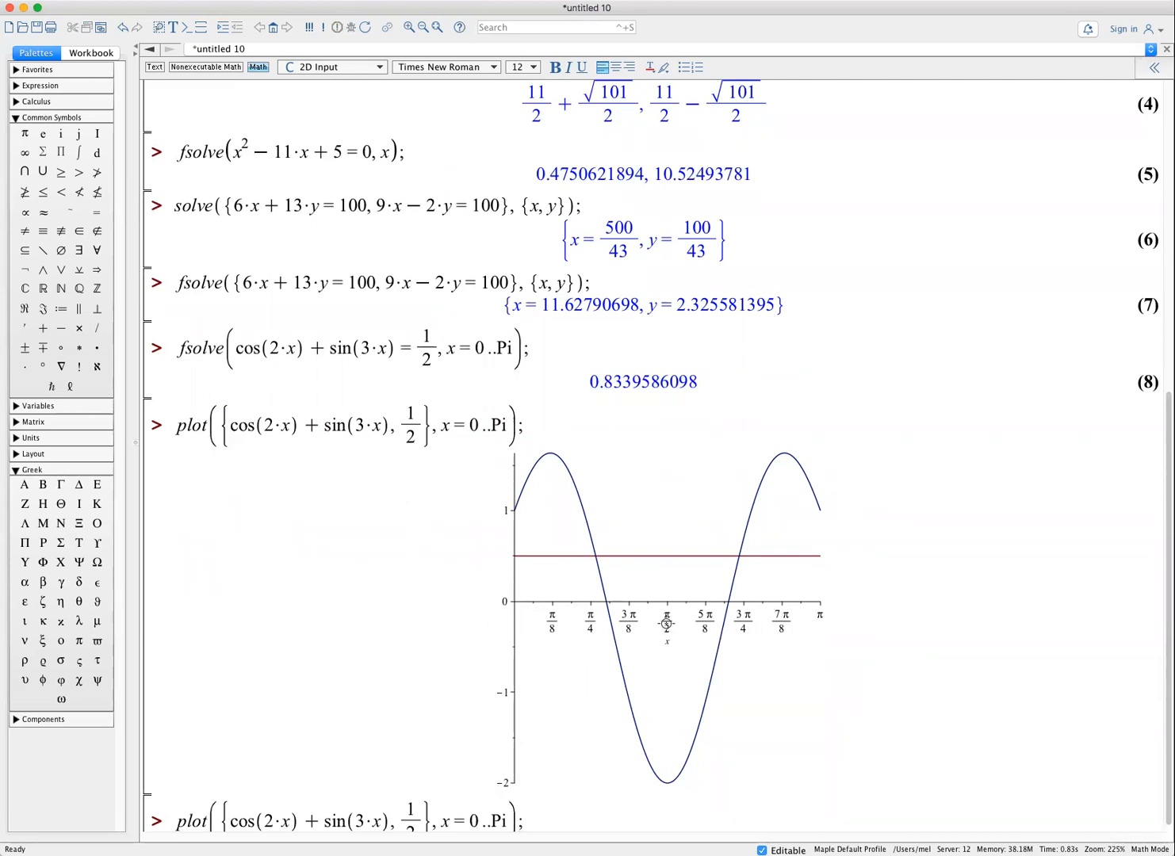
- Change the copied plot command's range to x=Pi/2..Pi and execute it
click(476, 817)
key(BackSpace)
text(Pi/)
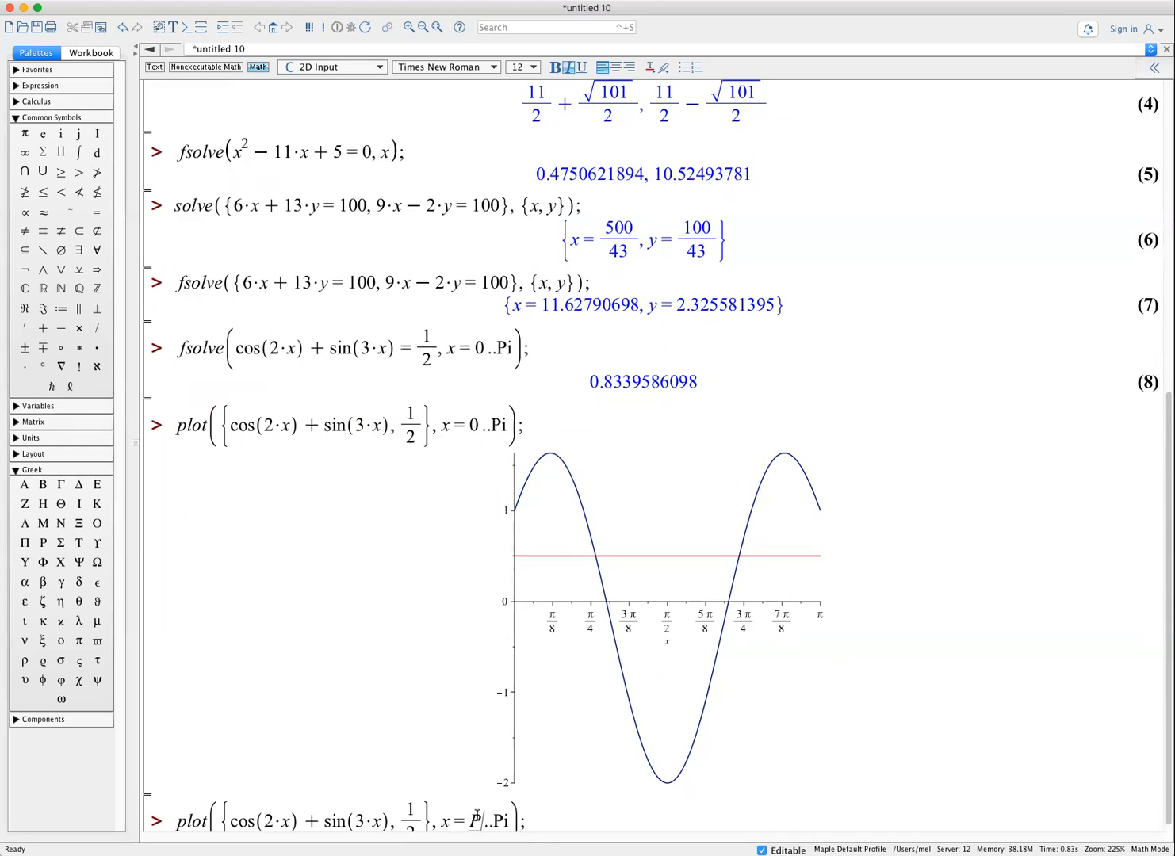
text(2)
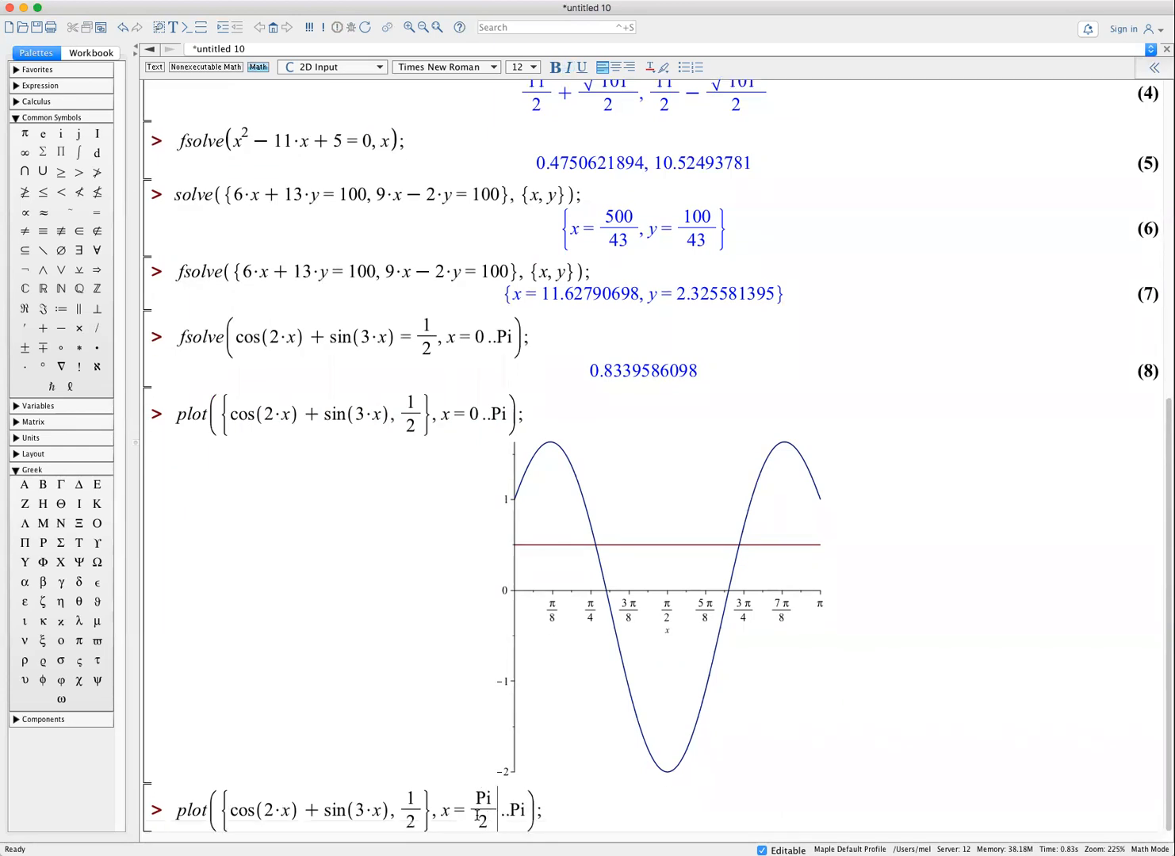
key(Return)
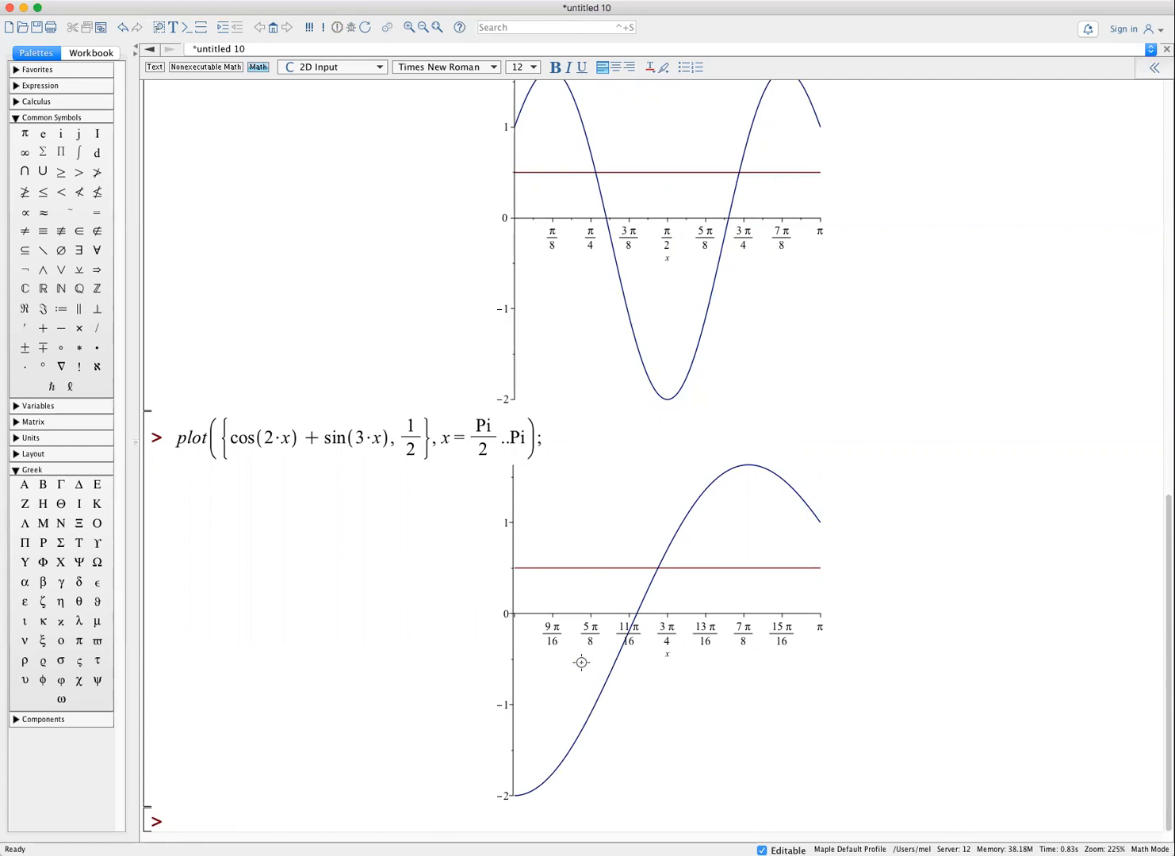
- Restore the second plot command's lower bound to 0 and execute it again
scroll(490, 565, up, 3)
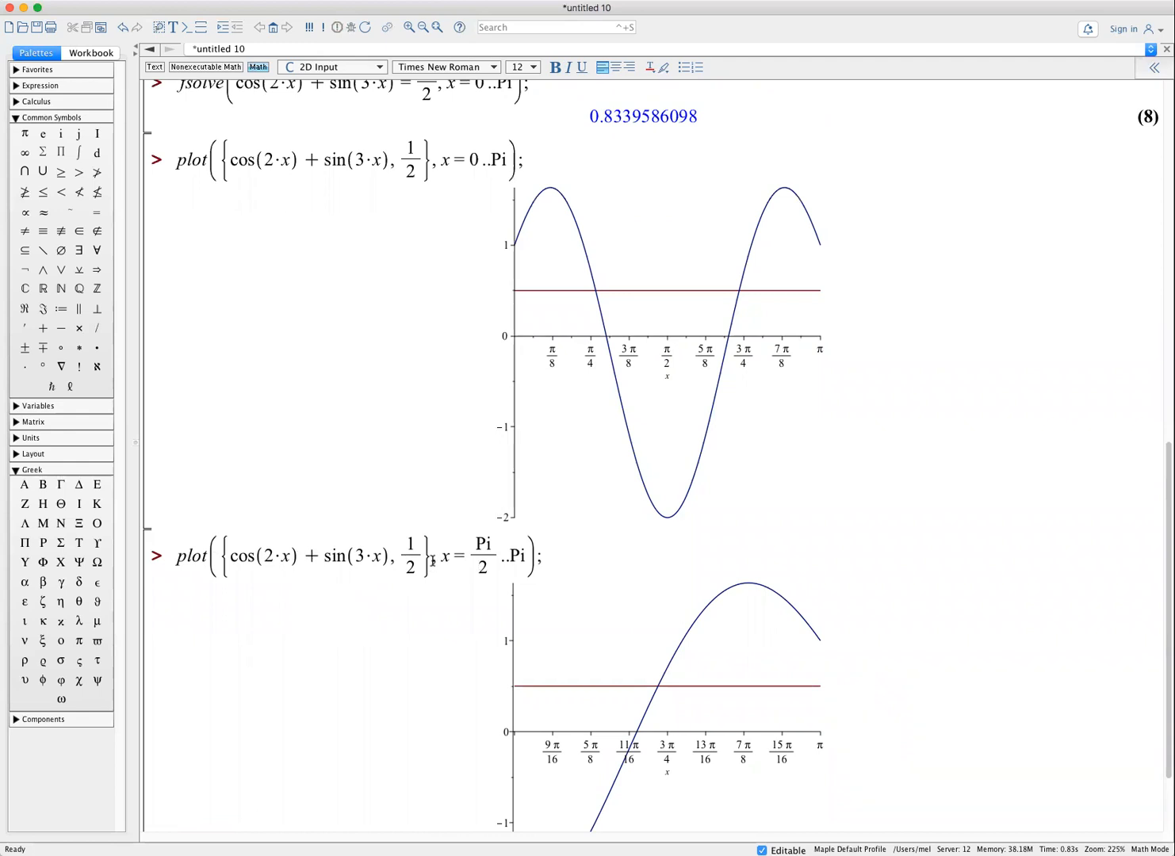
click(492, 567)
key(BackSpace)
key(BackSpace)
key(BackSpace)
key(BackSpace)
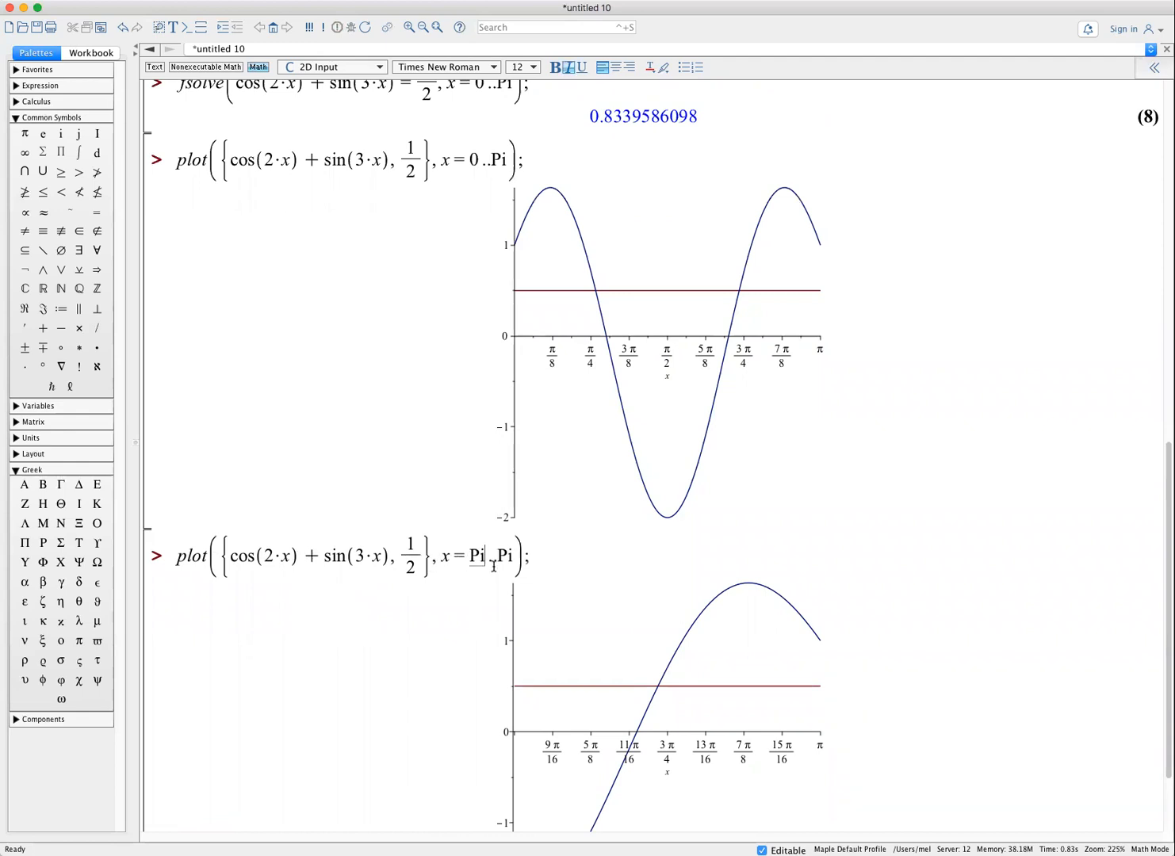
text(0)
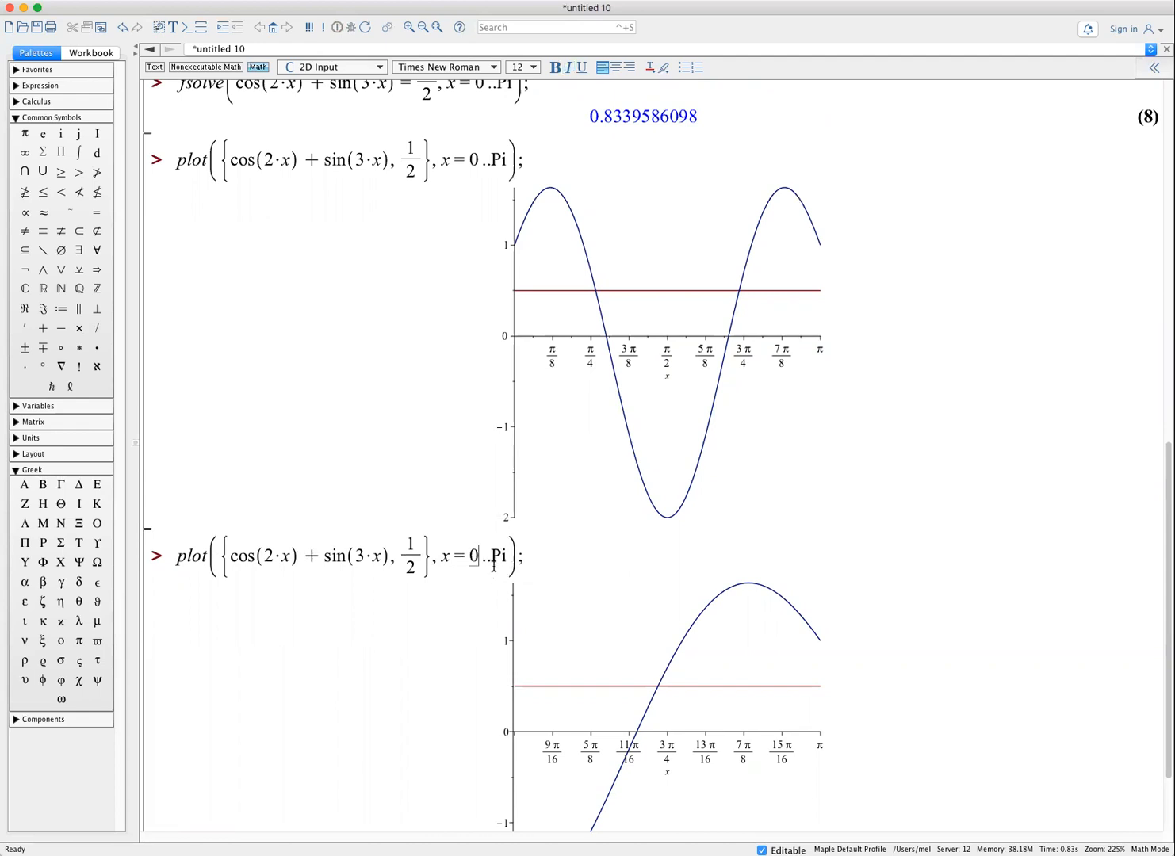
key(Return)
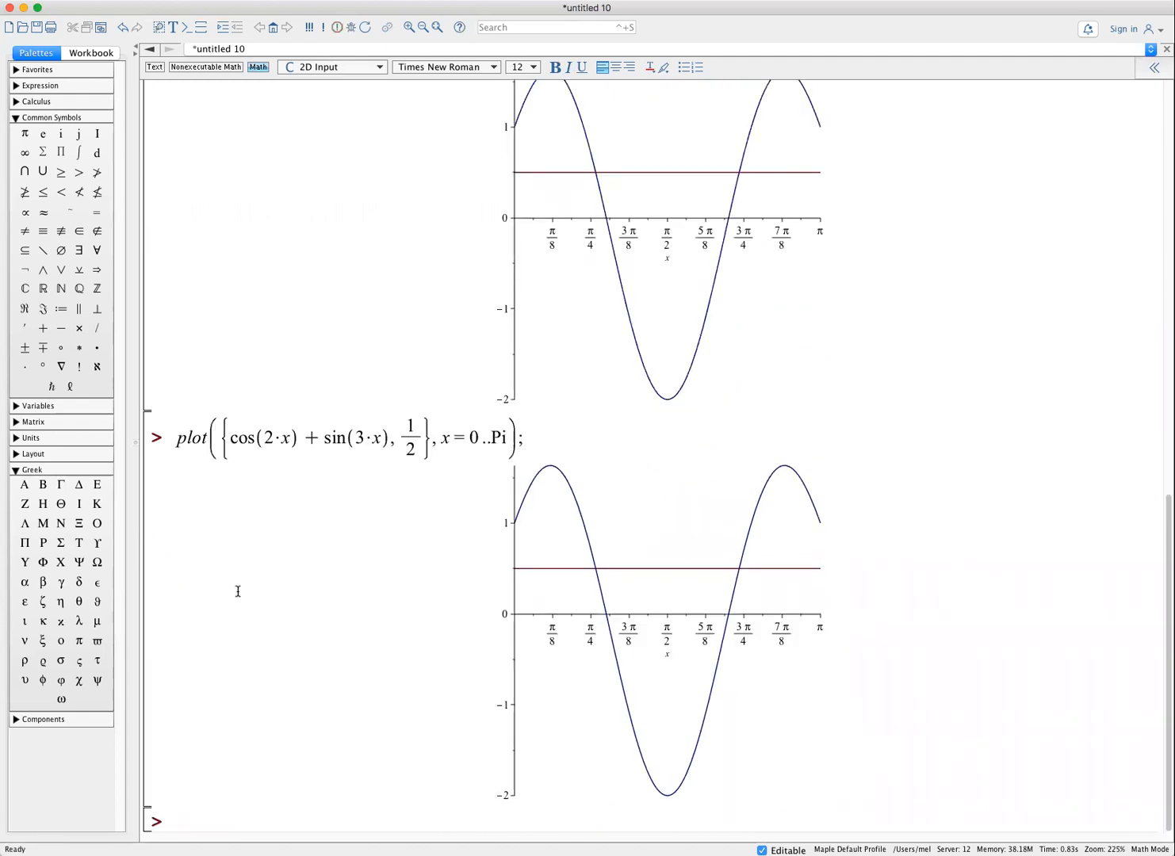
- Replace the command name plot and its opening parenthesis with fsolve in the second plot line
scroll(238, 590, up, 3)
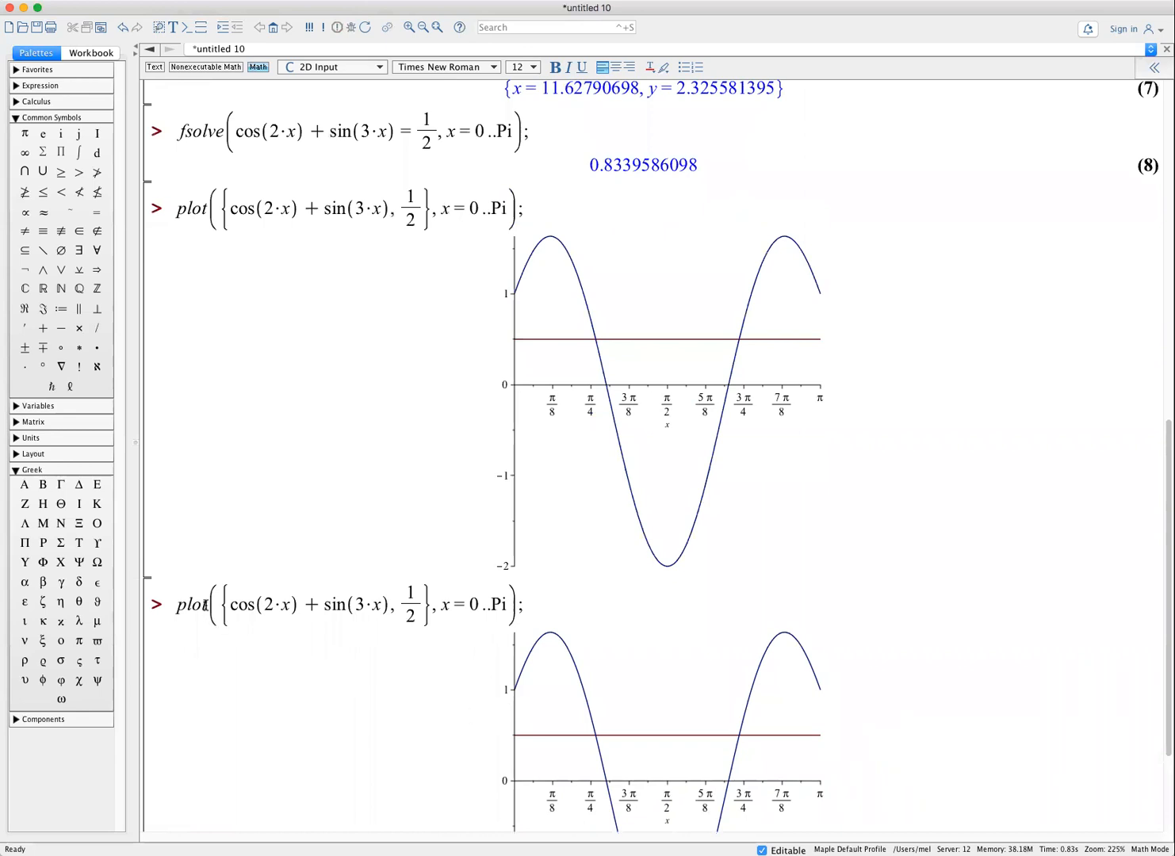
double_click(204, 605)
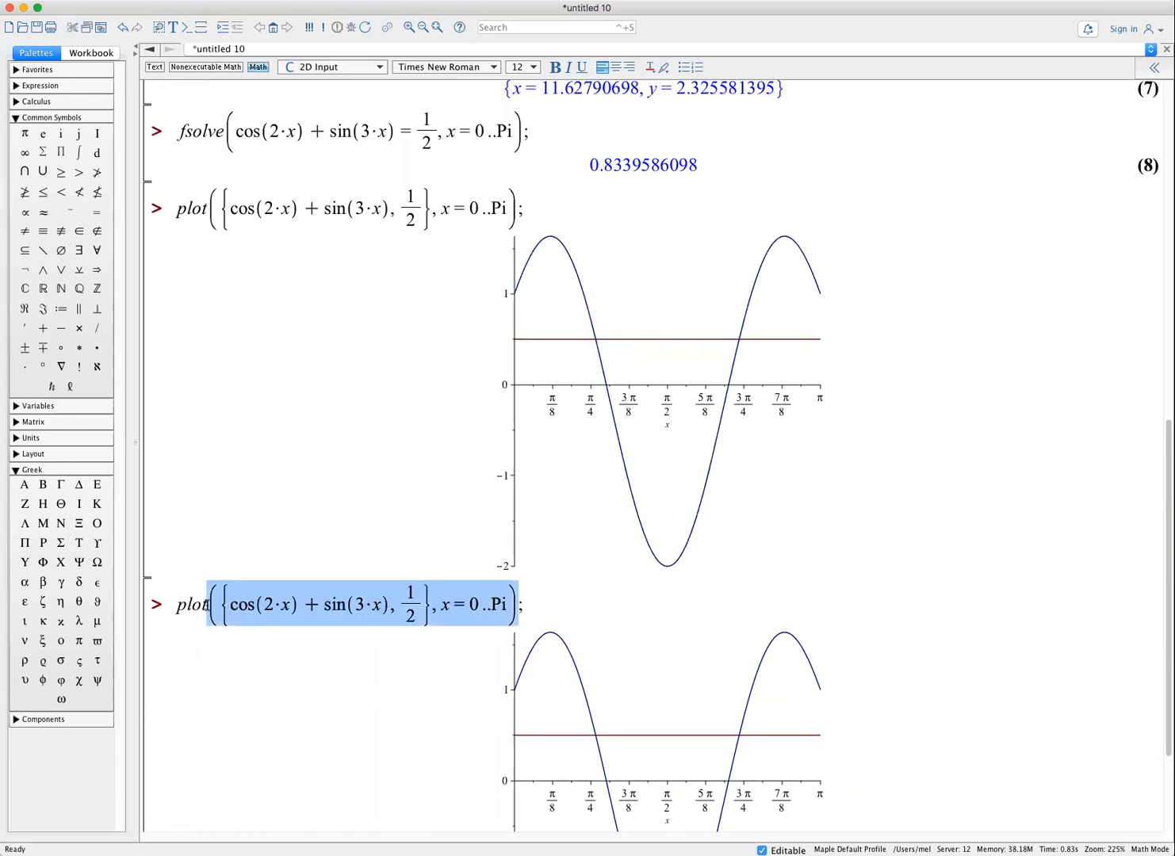
click(218, 602)
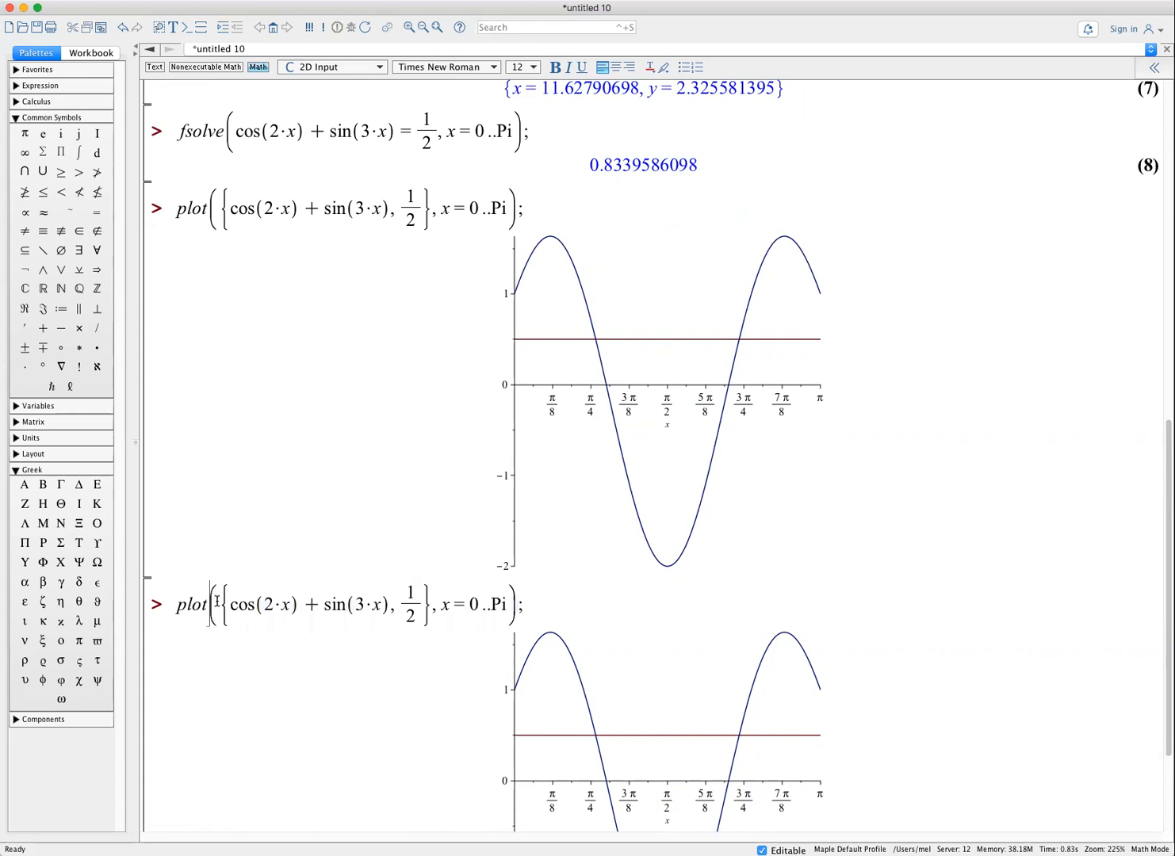
key(BackSpace)
key(BackSpace)
key(BackSpace)
key(BackSpace)
key(BackSpace)
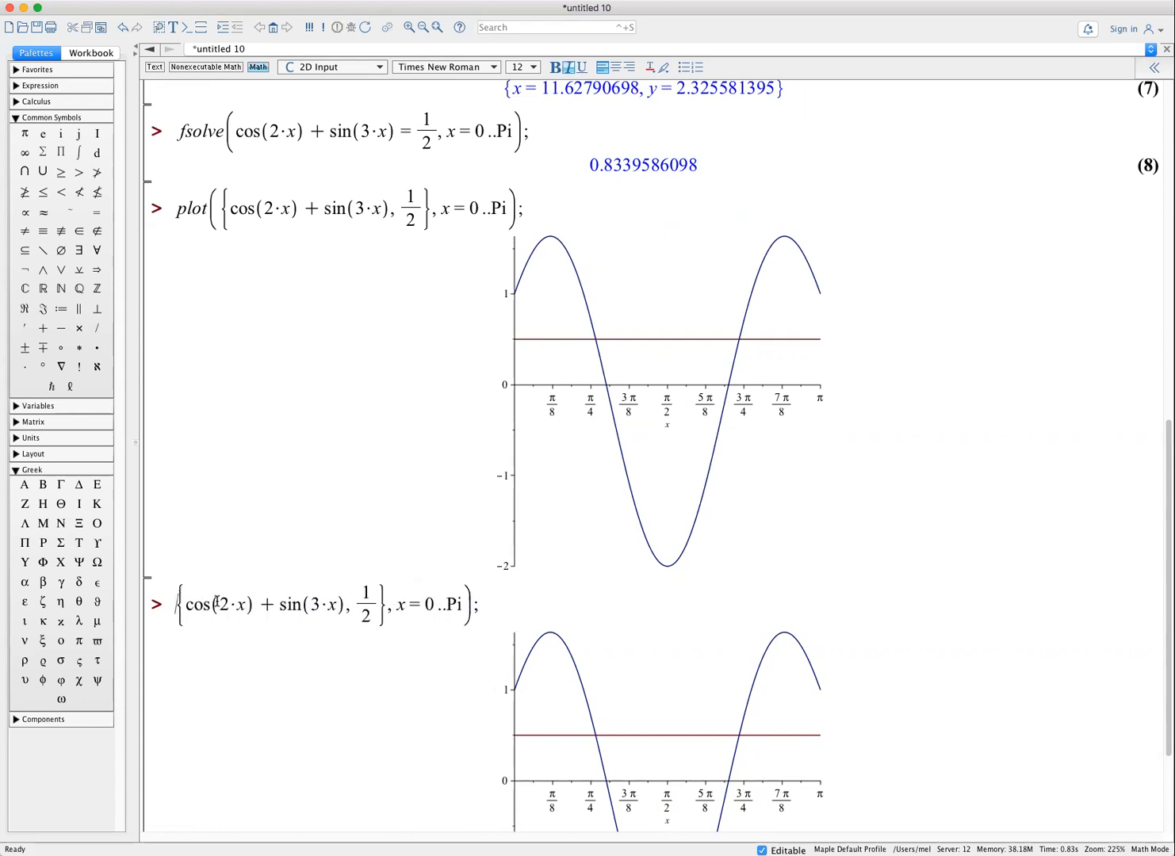
text(fsolve)
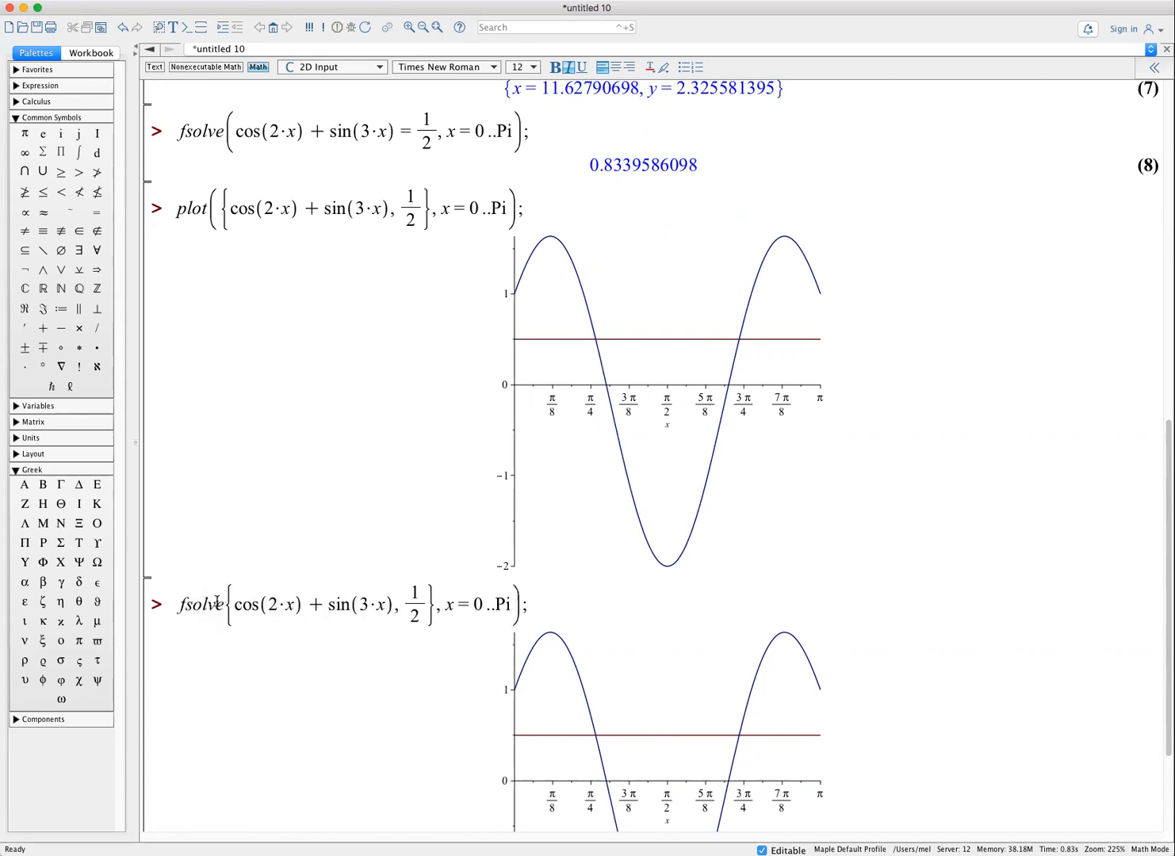
- Turn the fsolve arguments into cos(2*x)+sin(3*x)=1/2 with the range x=Pi/2..Pi, and execute the line
click(395, 605)
key(BackSpace)
text(=)
click(488, 605)
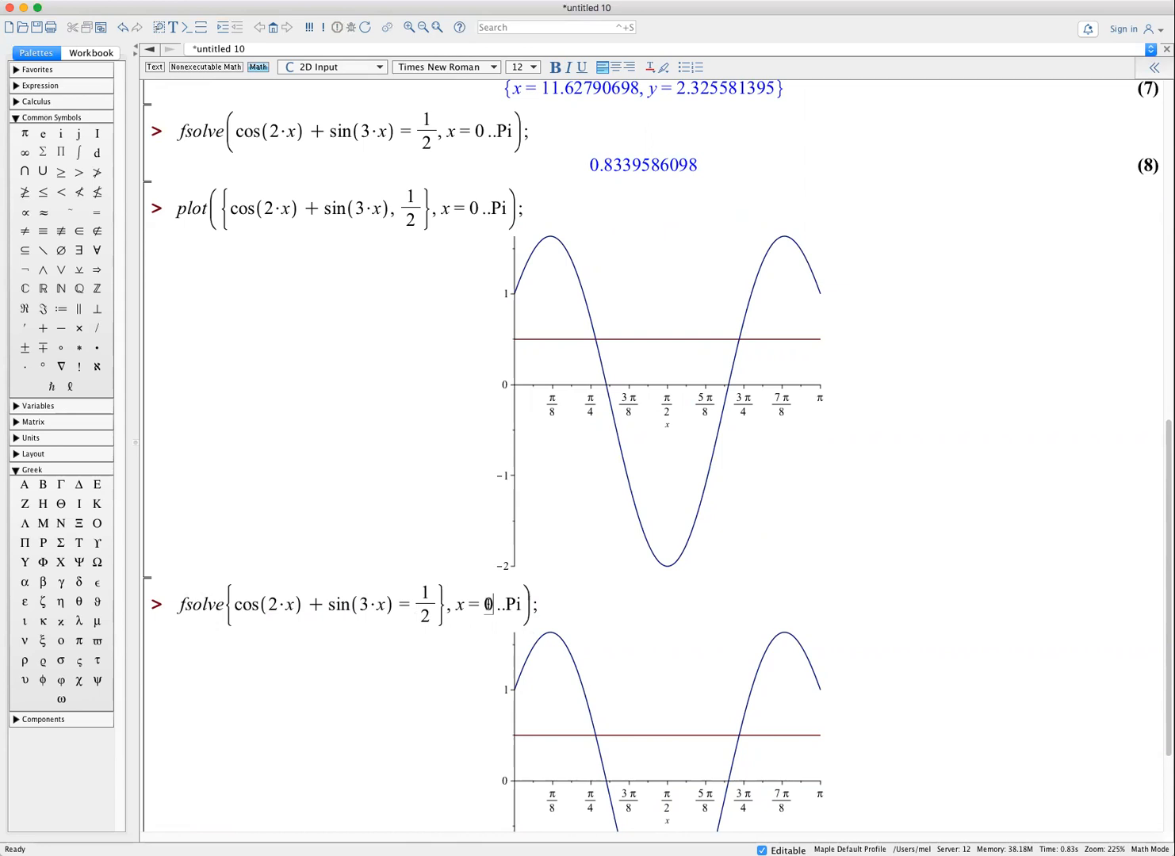
key(BackSpace)
text(Pi/2)
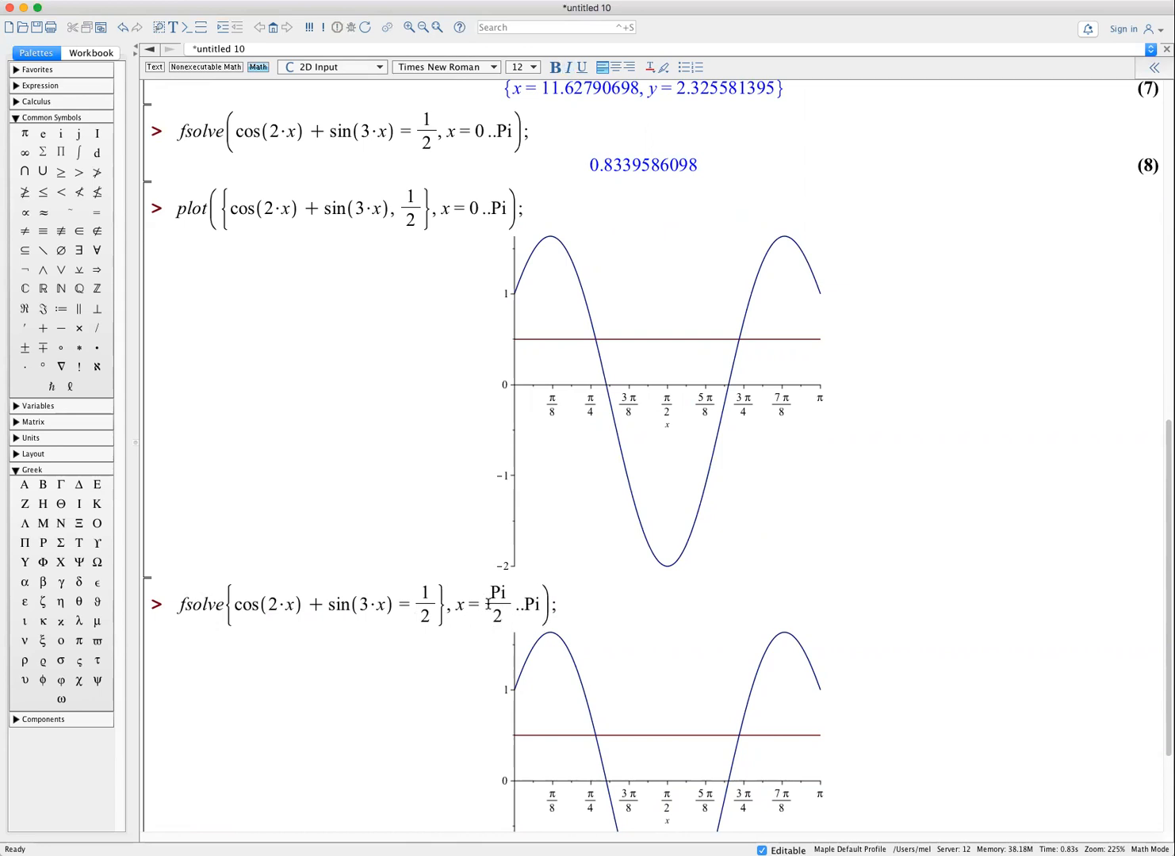
key(Return)
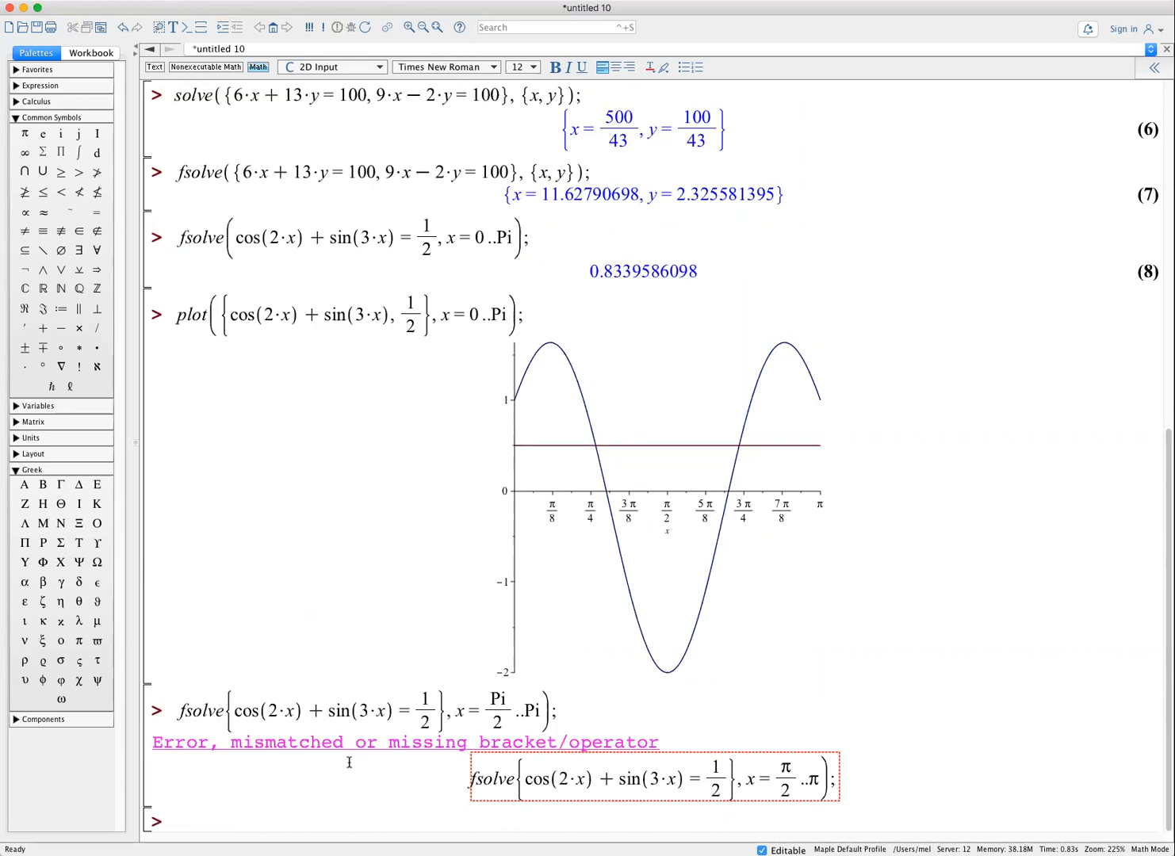
- Replace the opening brace after fsolve with a parenthesis, remove the closing brace after 1/2, and execute the command again
click(234, 712)
key(BackSpace)
text(()
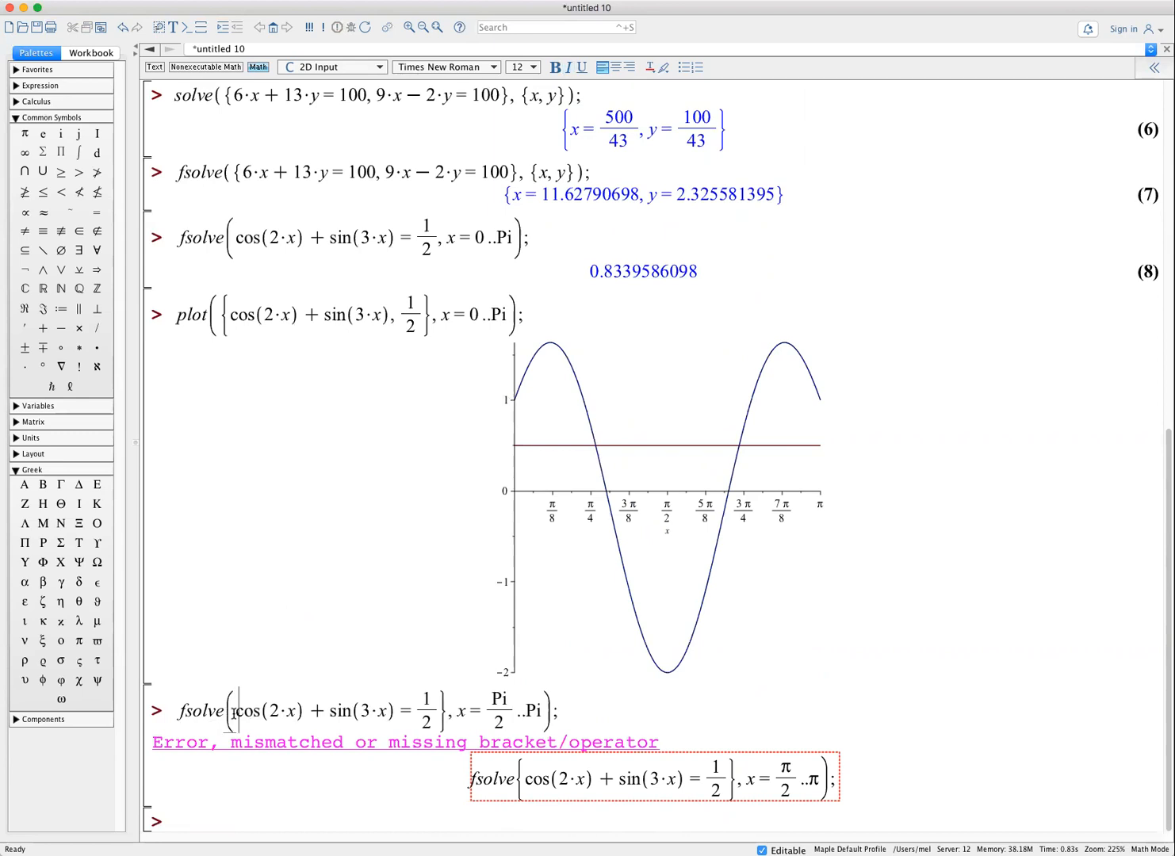
click(445, 714)
key(Left)
text(2)
key(Right)
key(BackSpace)
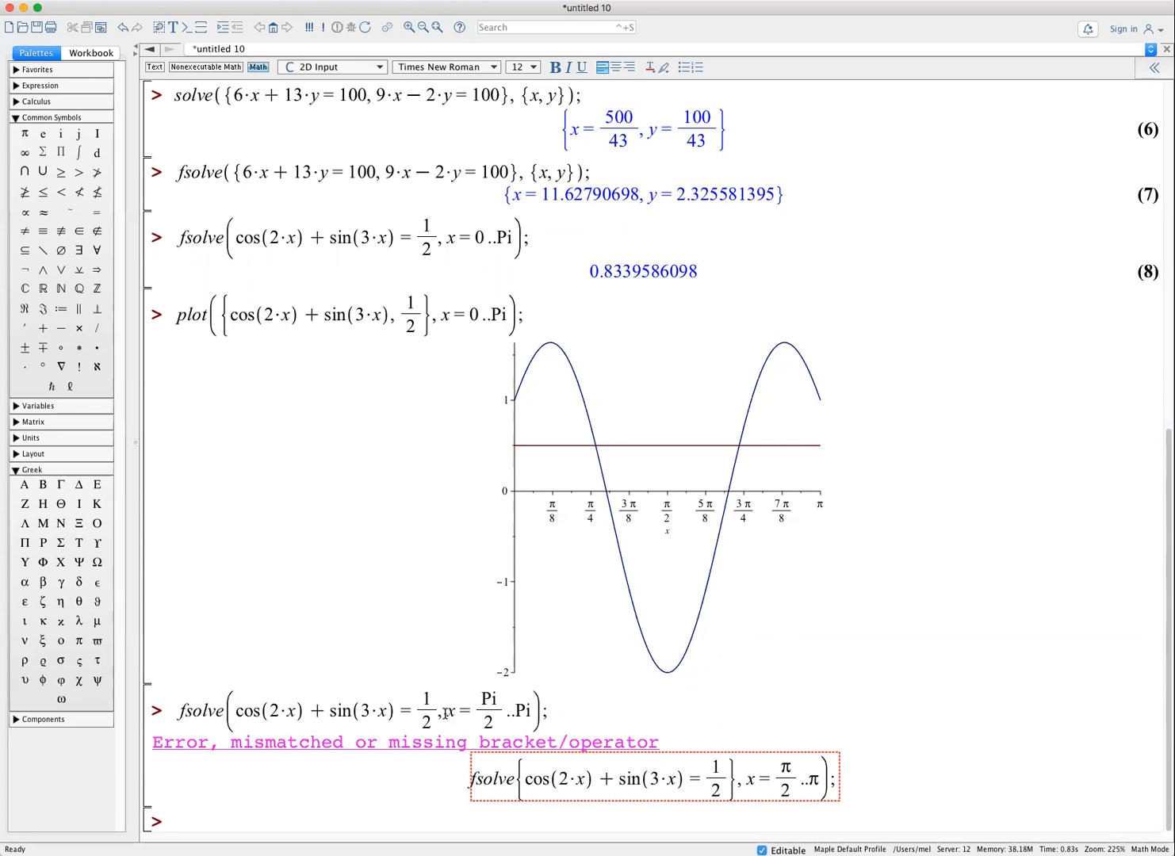
click(573, 710)
key(Return)
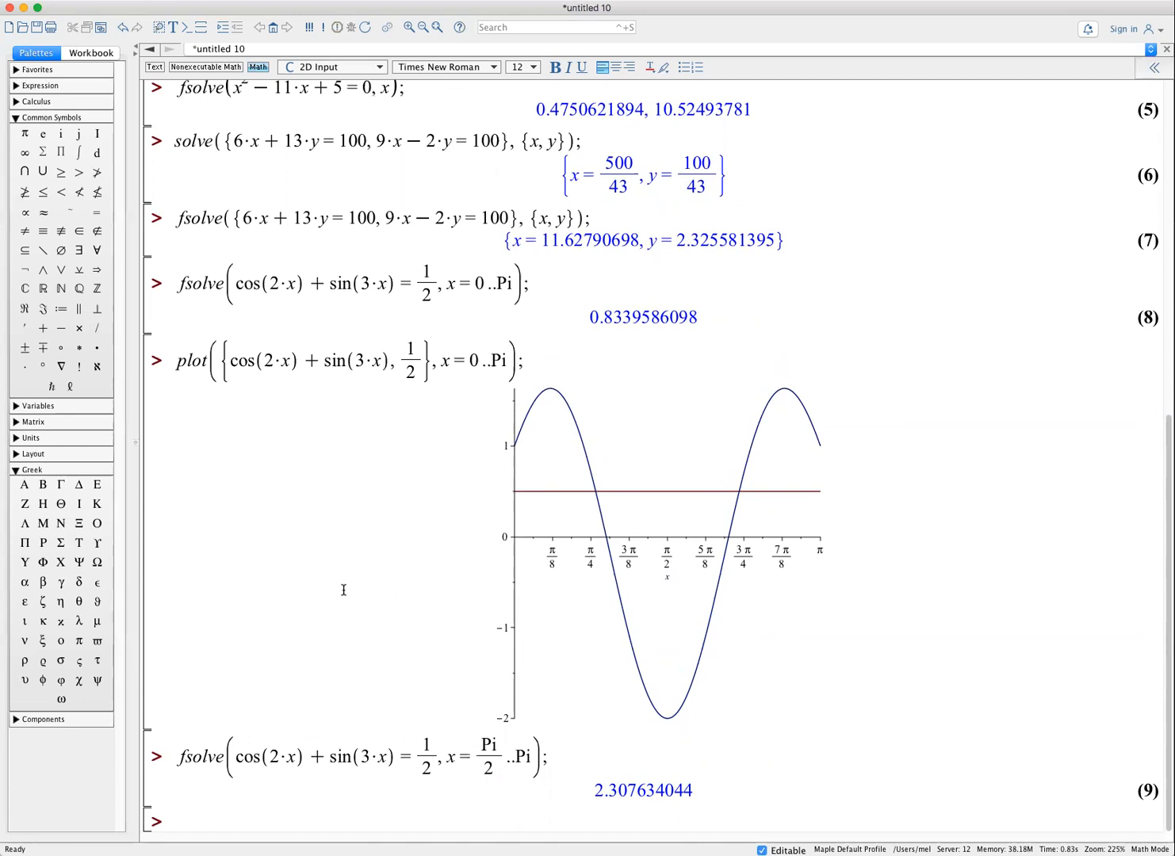
- Leave an empty prompt line and add the comment "# Problem 3" below it
key(Return)
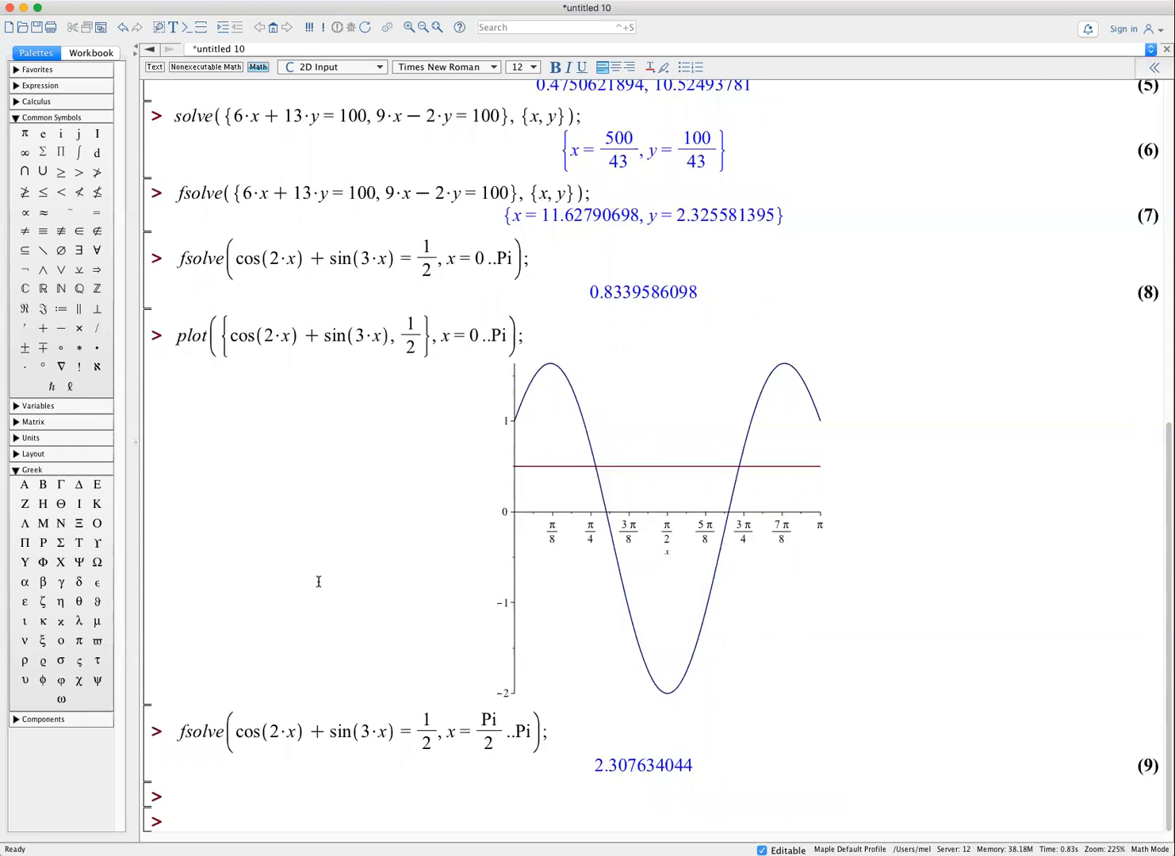
text(# Problem 3)
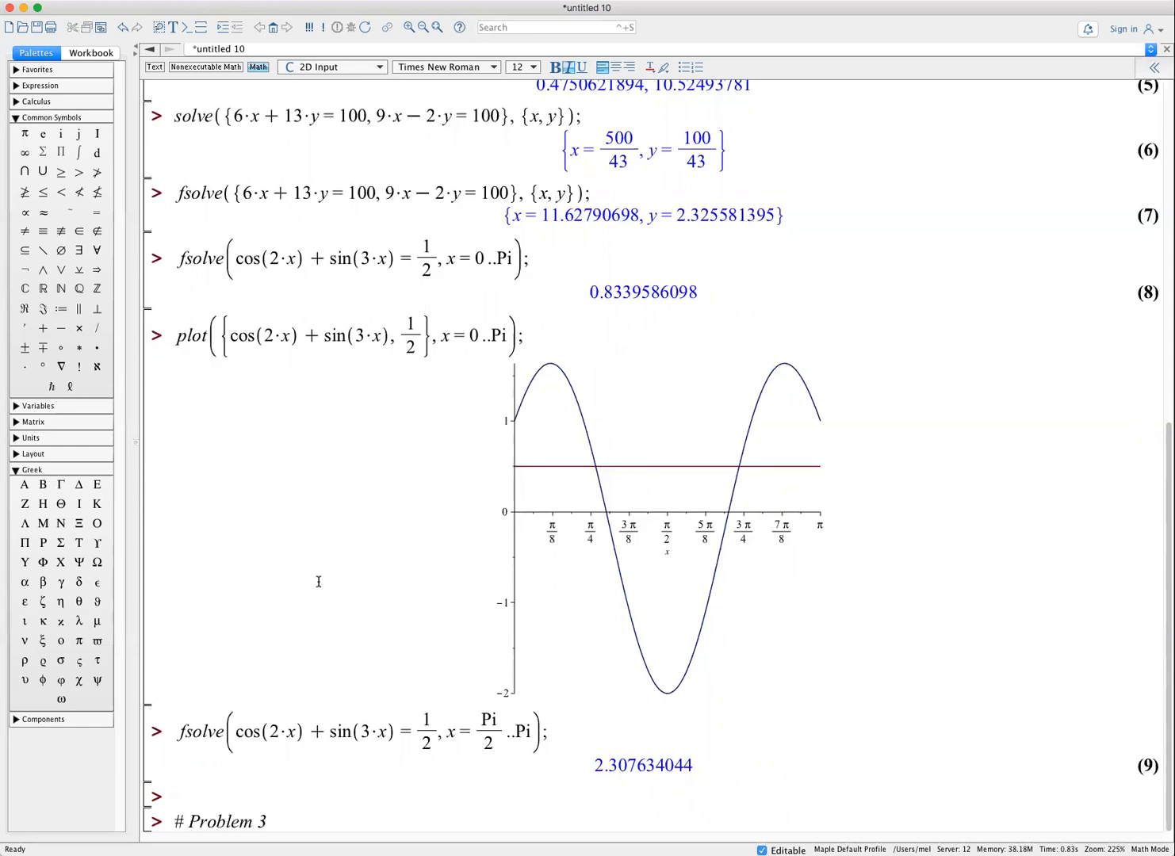
key(Return)
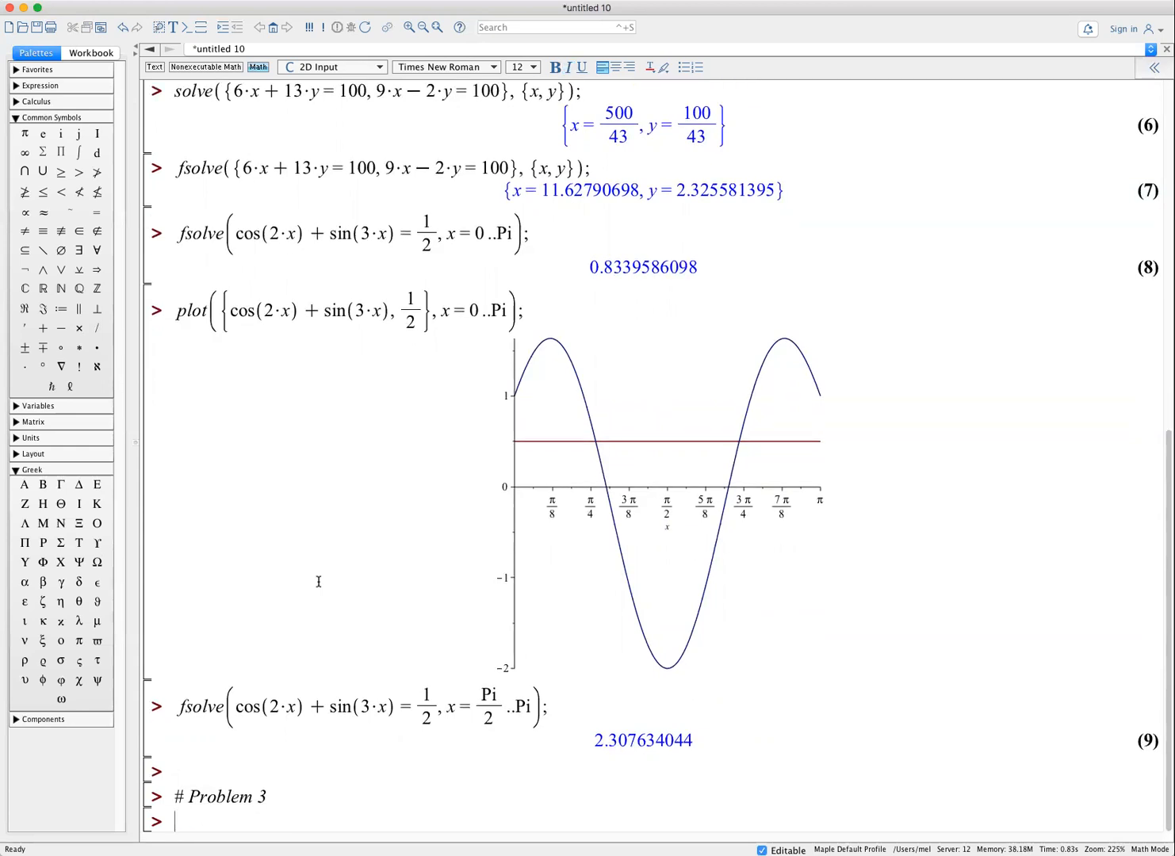
- Solve the equation 6*x+13*y=10 for y under the Problem 3 comment
text(solve(6*x+13*y)
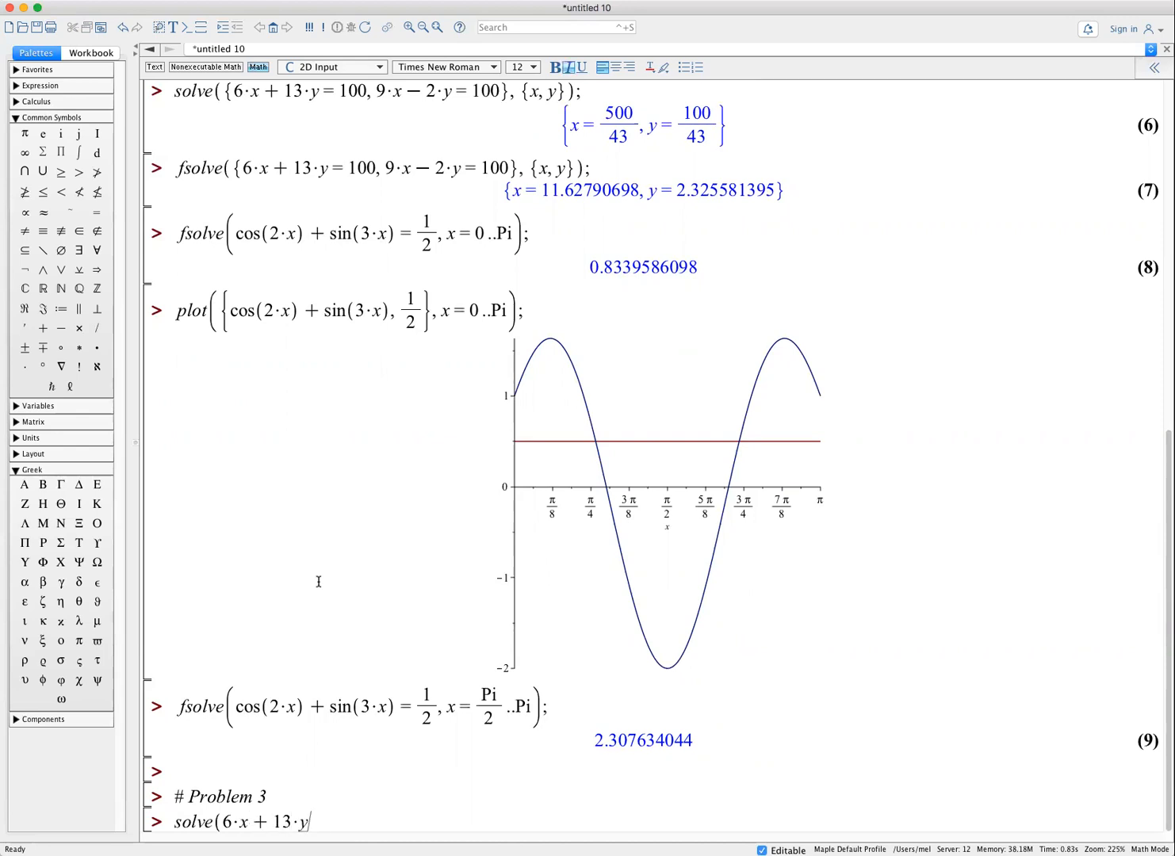
text(=10, y);)
key(Return)
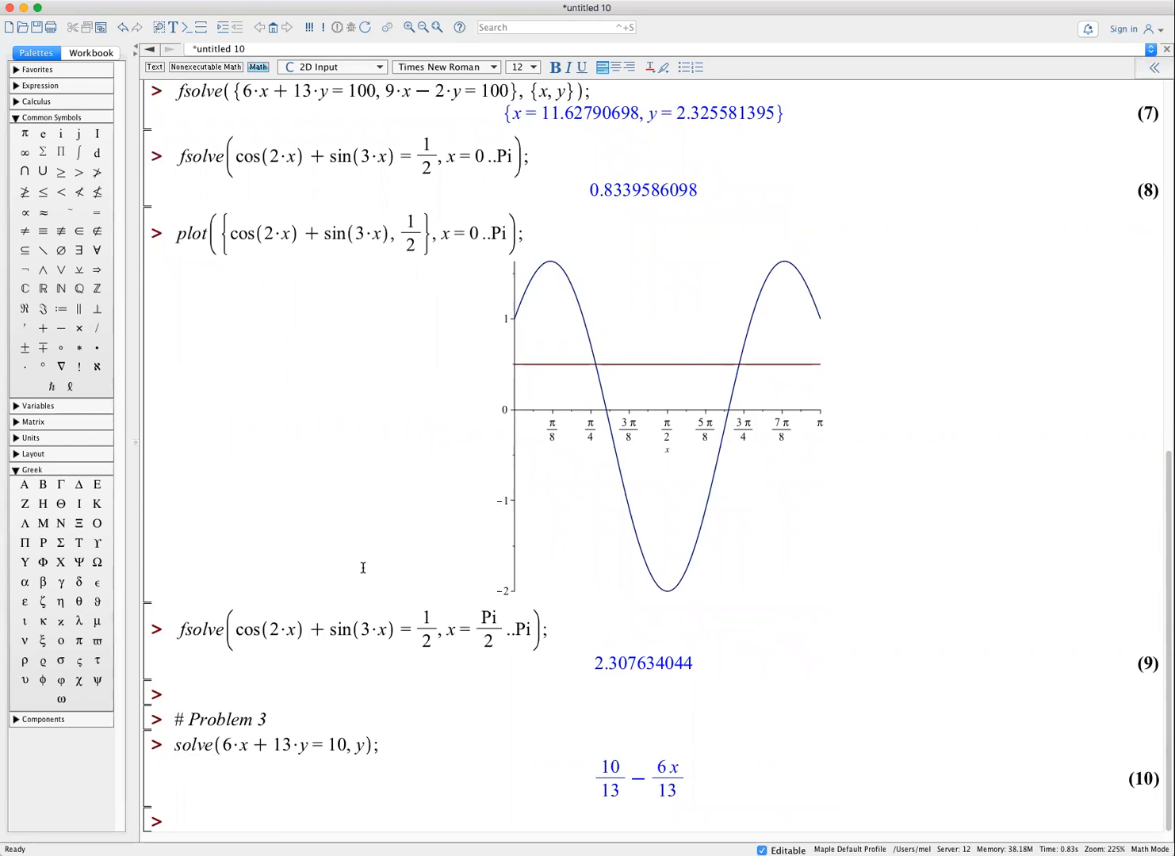
- Assign the solve command for 6*x+13*y=10 to y[1] and execute it again
click(176, 744)
text(y[1] )
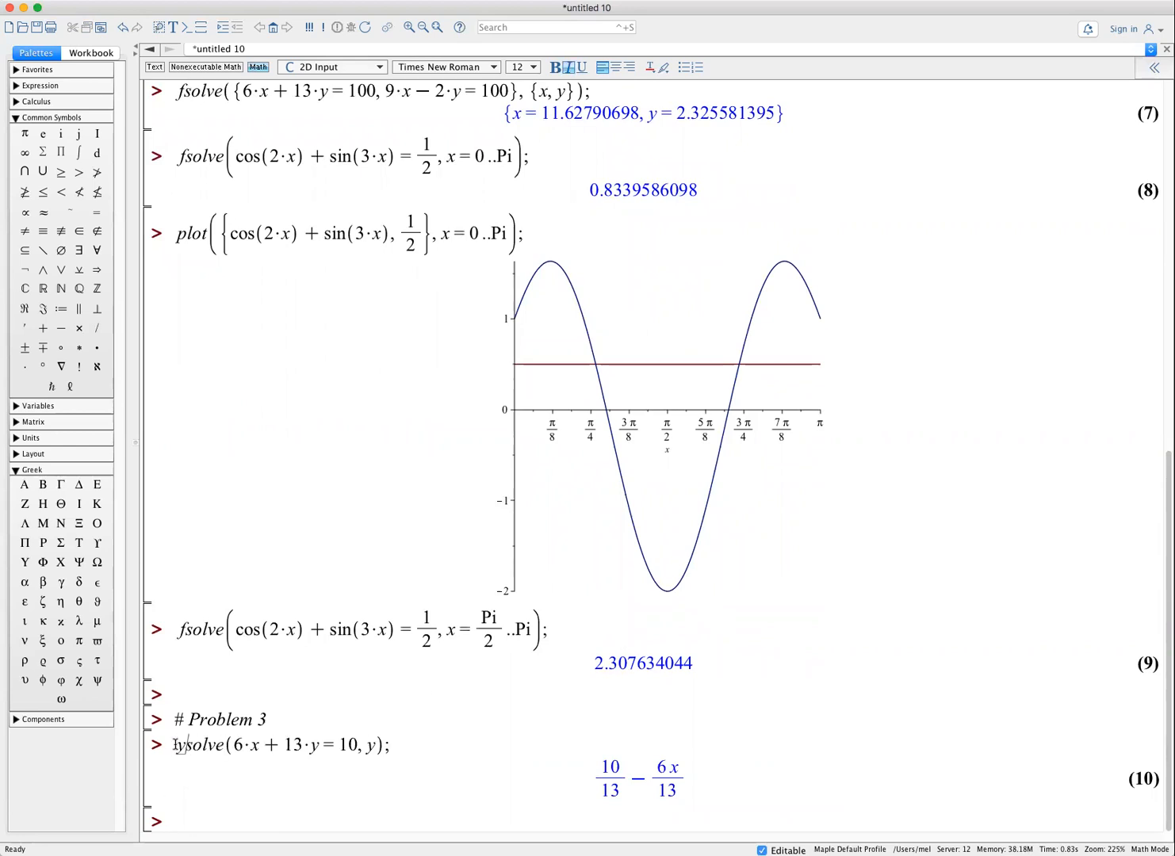
text(:=)
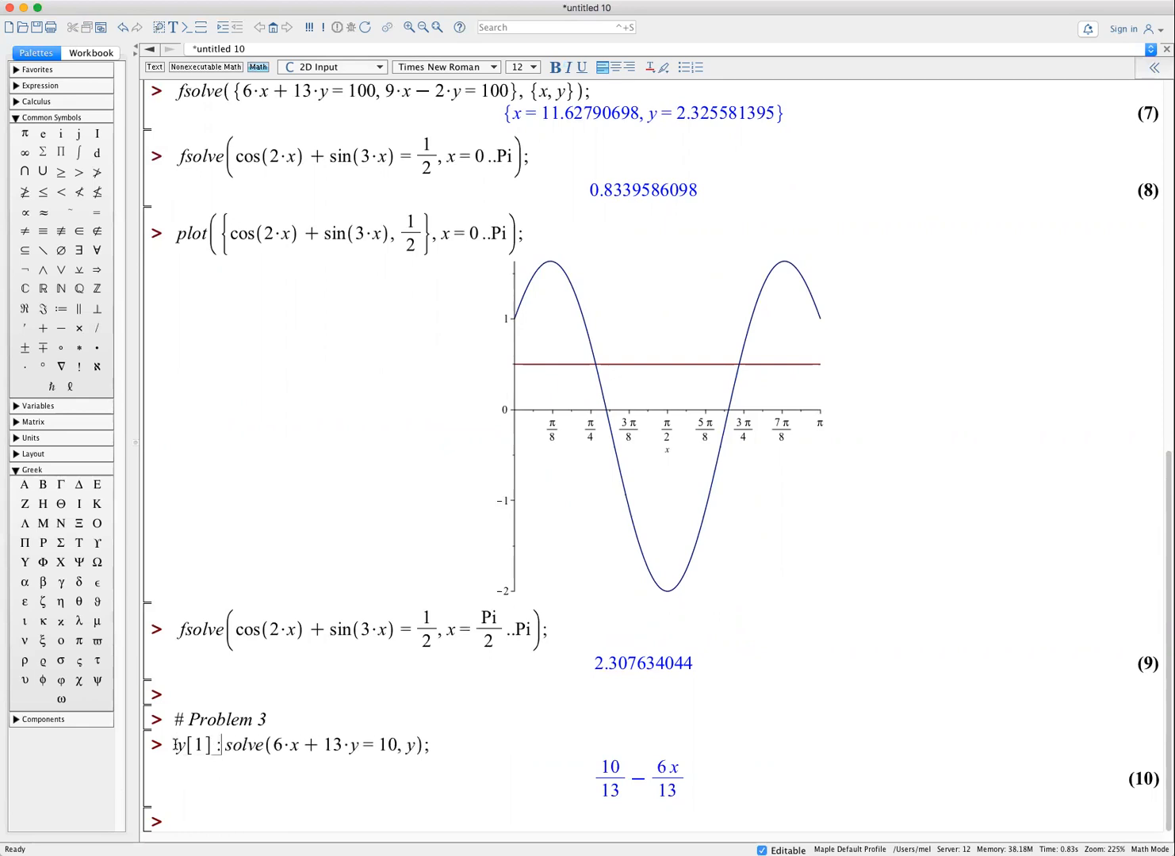
key(Return)
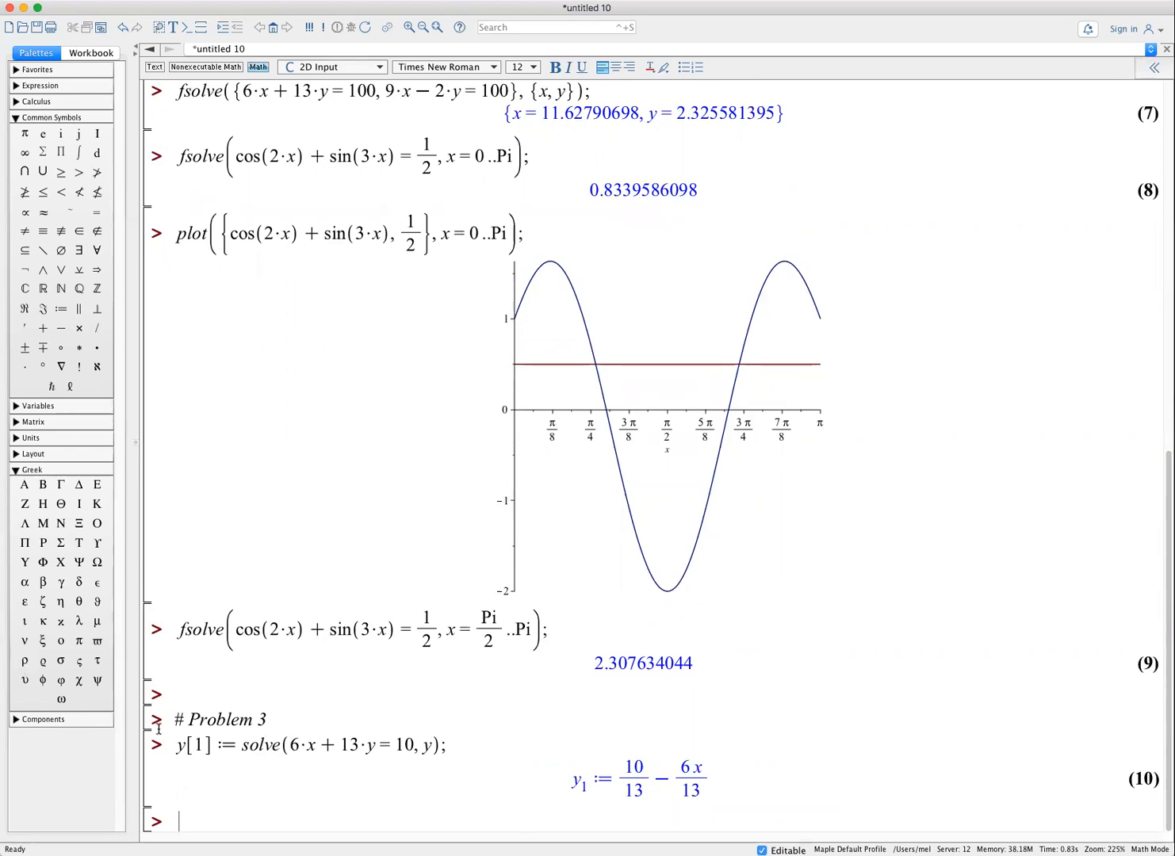
- Copy the y[1] assignment to the next line and rename the copy's variable y[2]
drag(174, 737, 452, 747)
key(super+c)
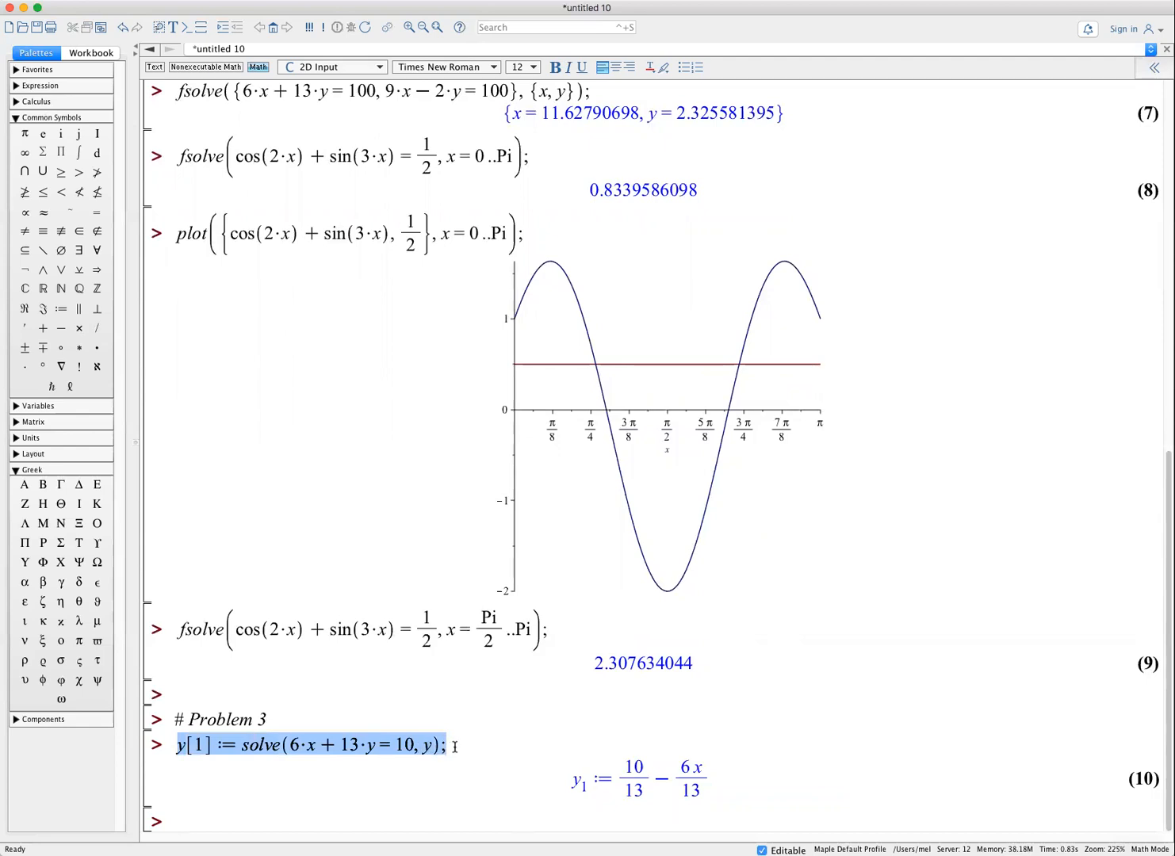
click(203, 817)
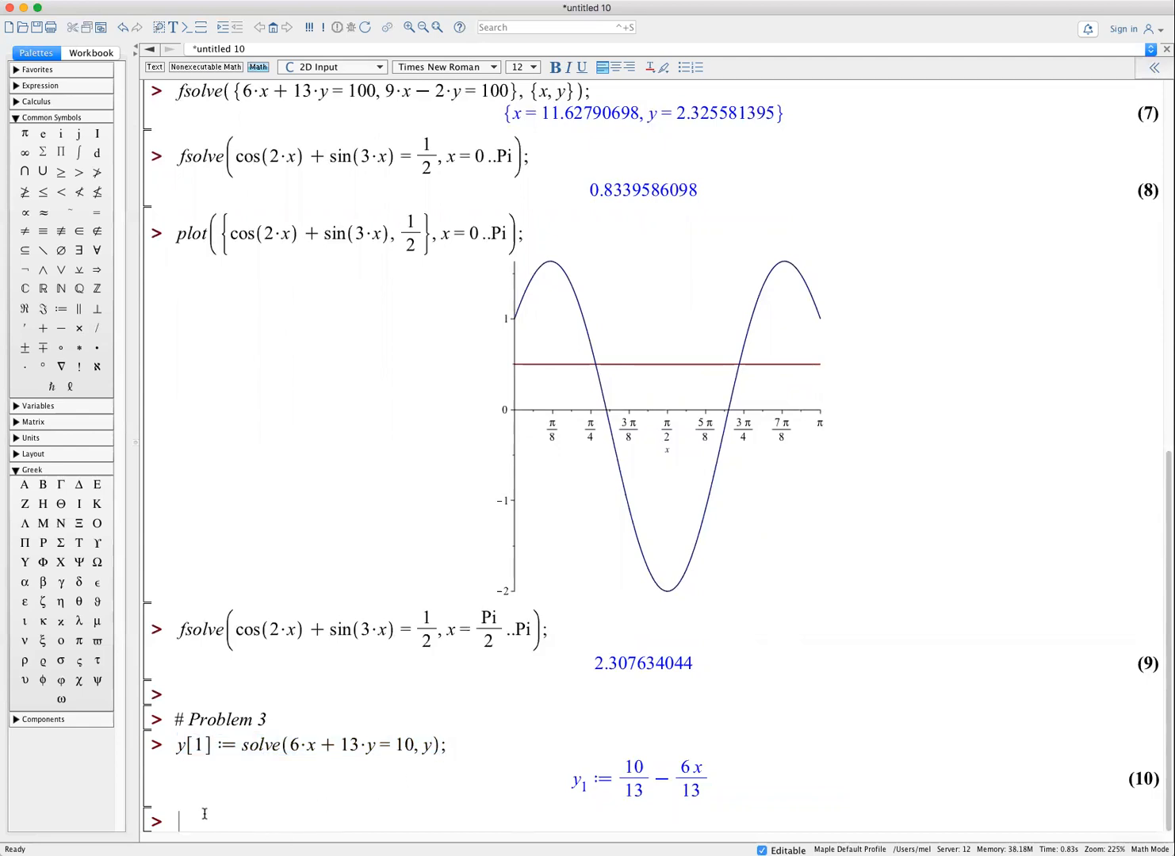
key(super+v)
click(207, 819)
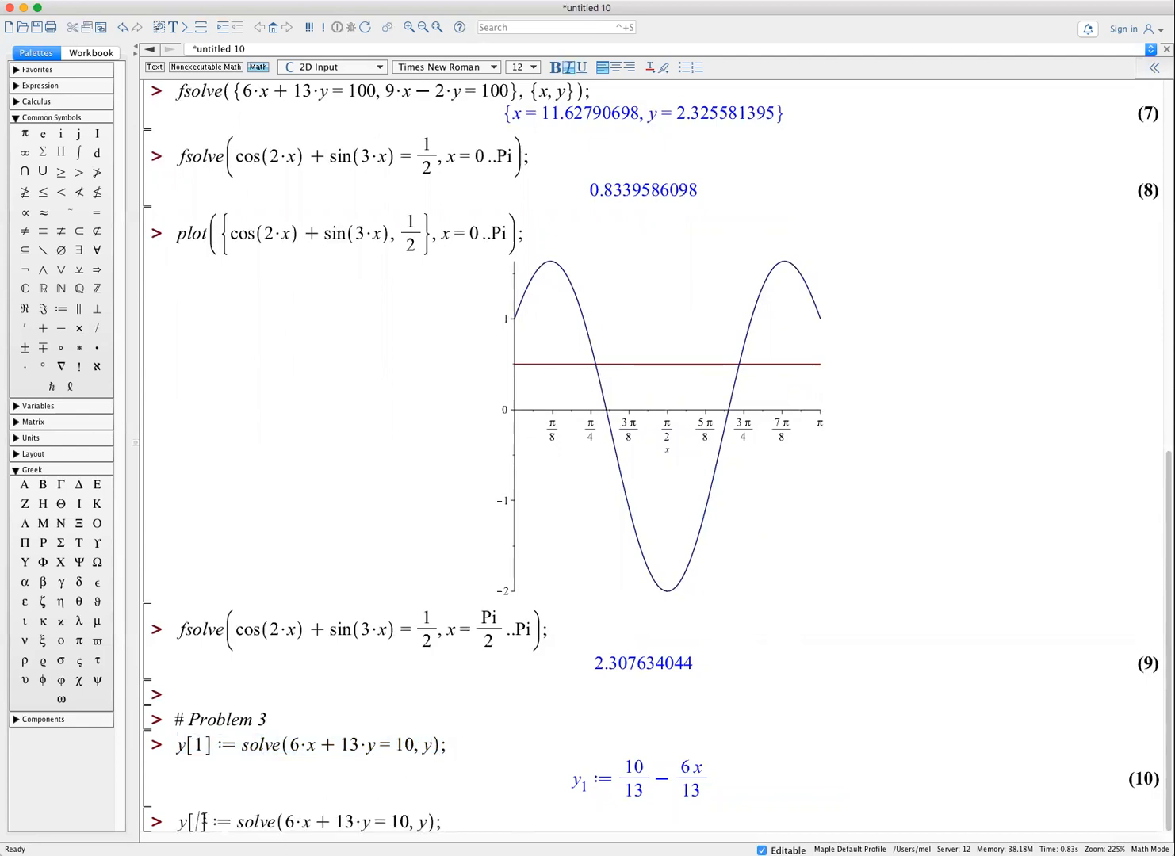
key(BackSpace)
text(2)
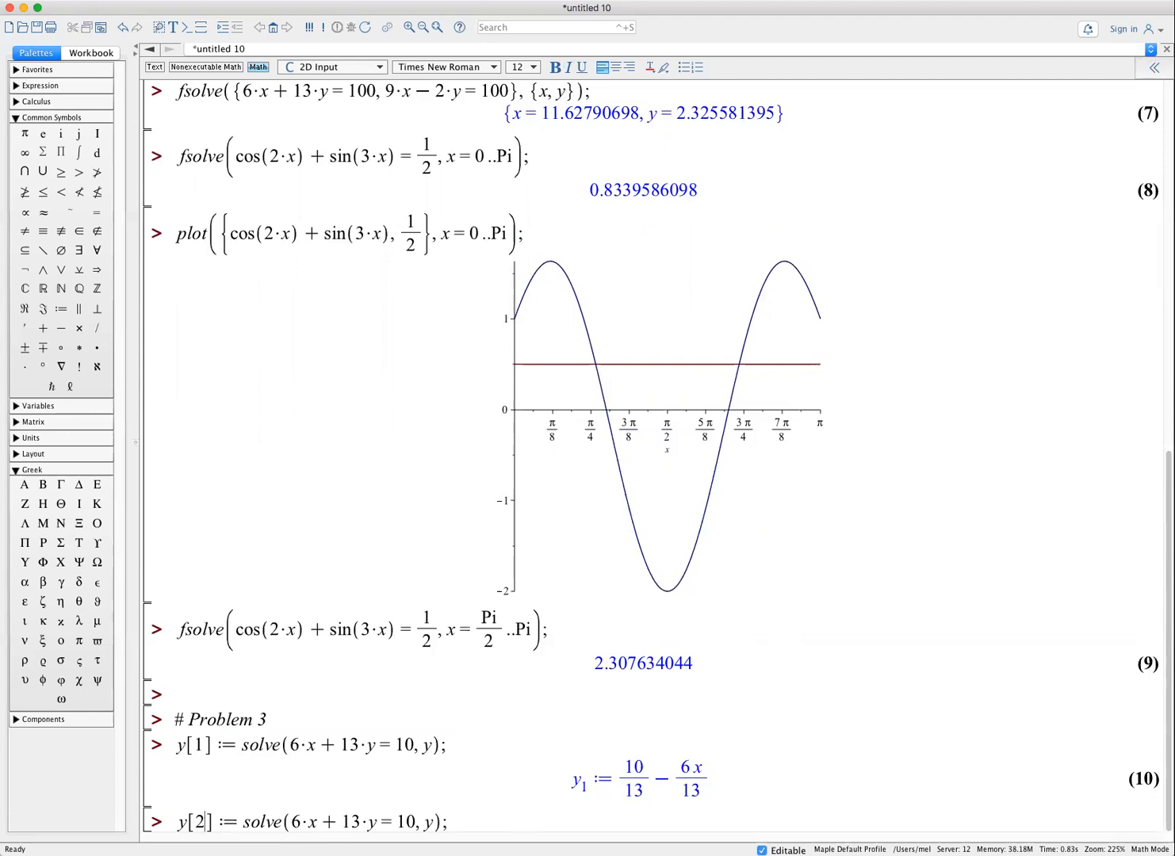
- Change the left side of the equation in the y[2] line to 9*x-2*y
click(300, 822)
key(BackSpace)
text(9)
click(360, 822)
key(BackSpace)
key(BackSpace)
key(BackSpace)
text(-)
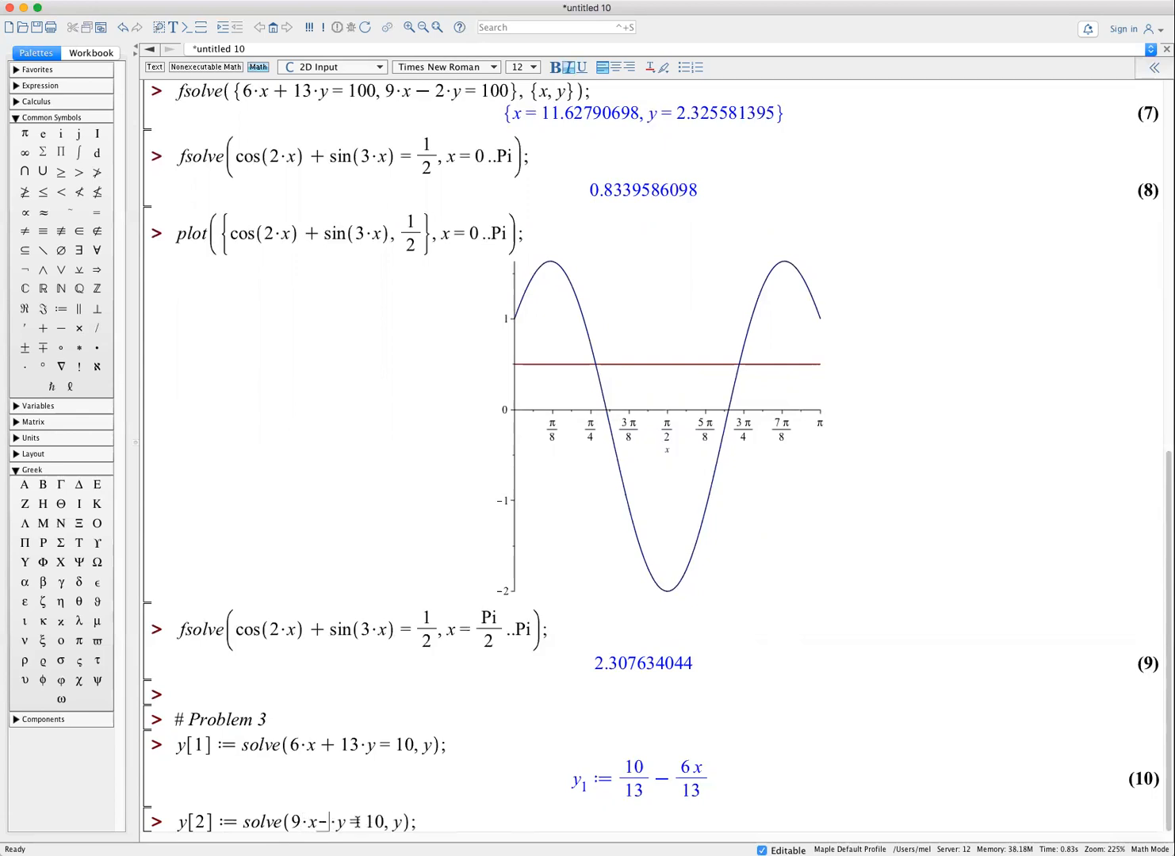
text(2)
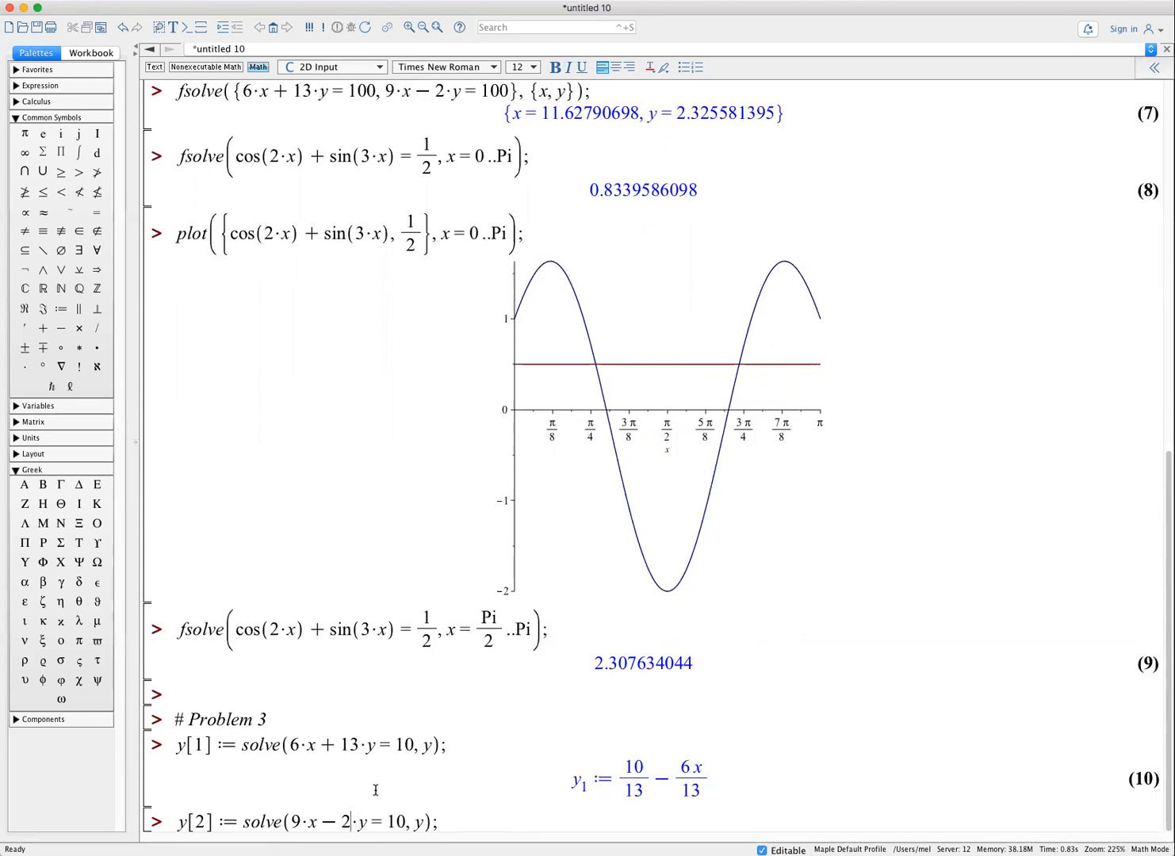
- Set the right side of the y[2] equation to 3 and execute the assignment
click(405, 821)
key(BackSpace)
key(BackSpace)
text(3)
key(Return)
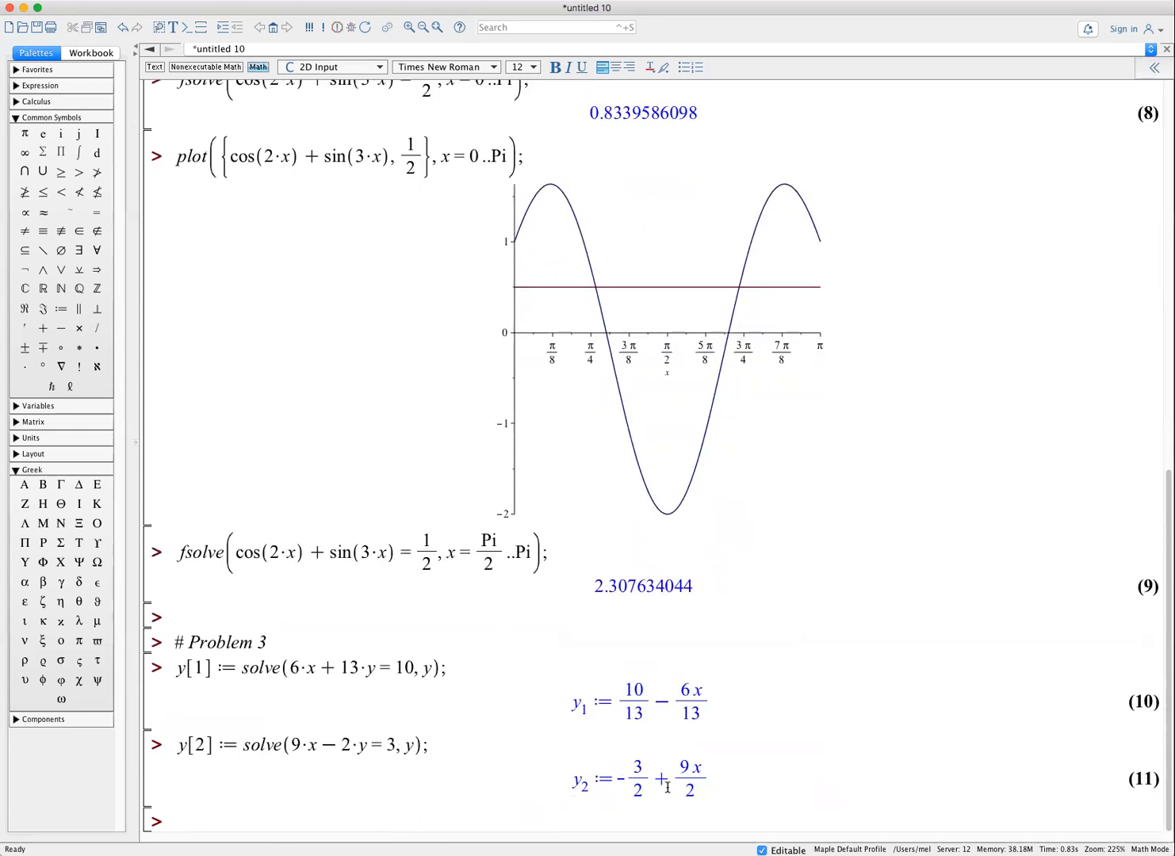
- Plot y[1] and y[2] together over x and constrain the scaling of the resulting graph
text(plot({y[1)
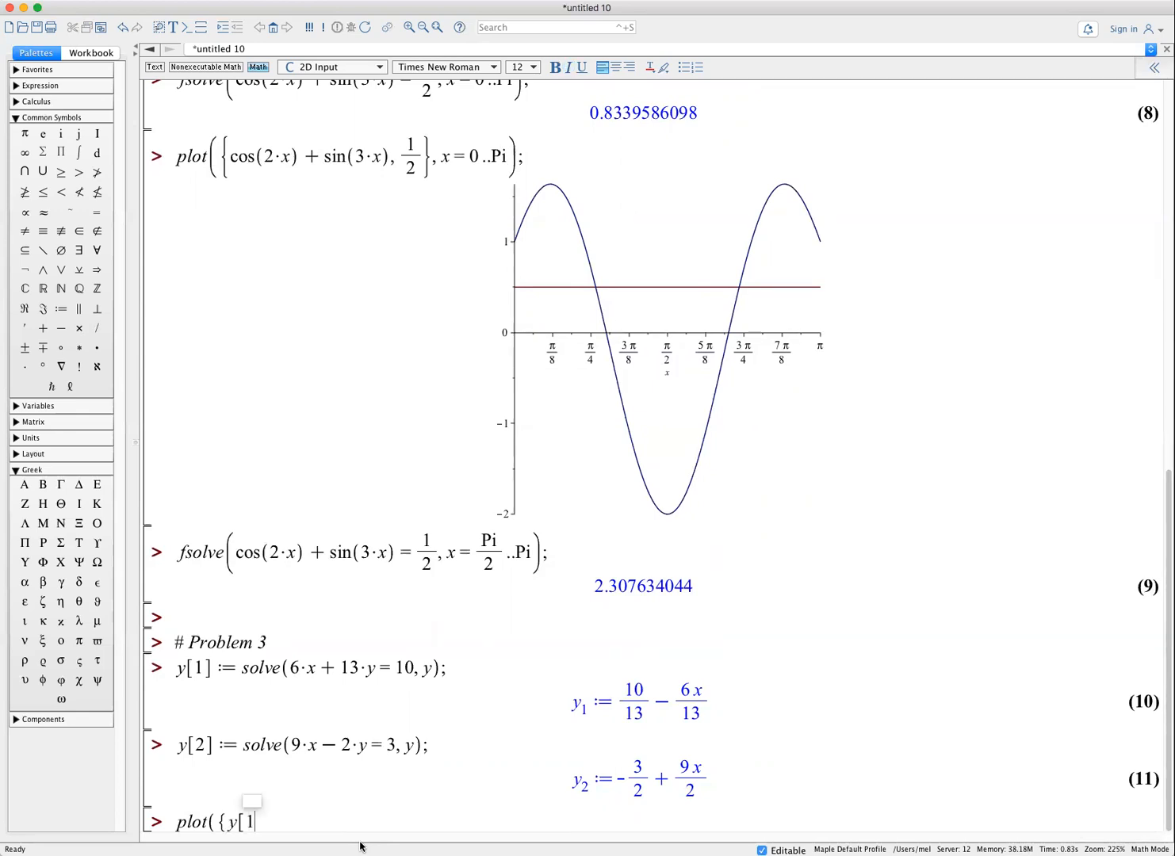
text(], y[2]}, x);)
key(Return)
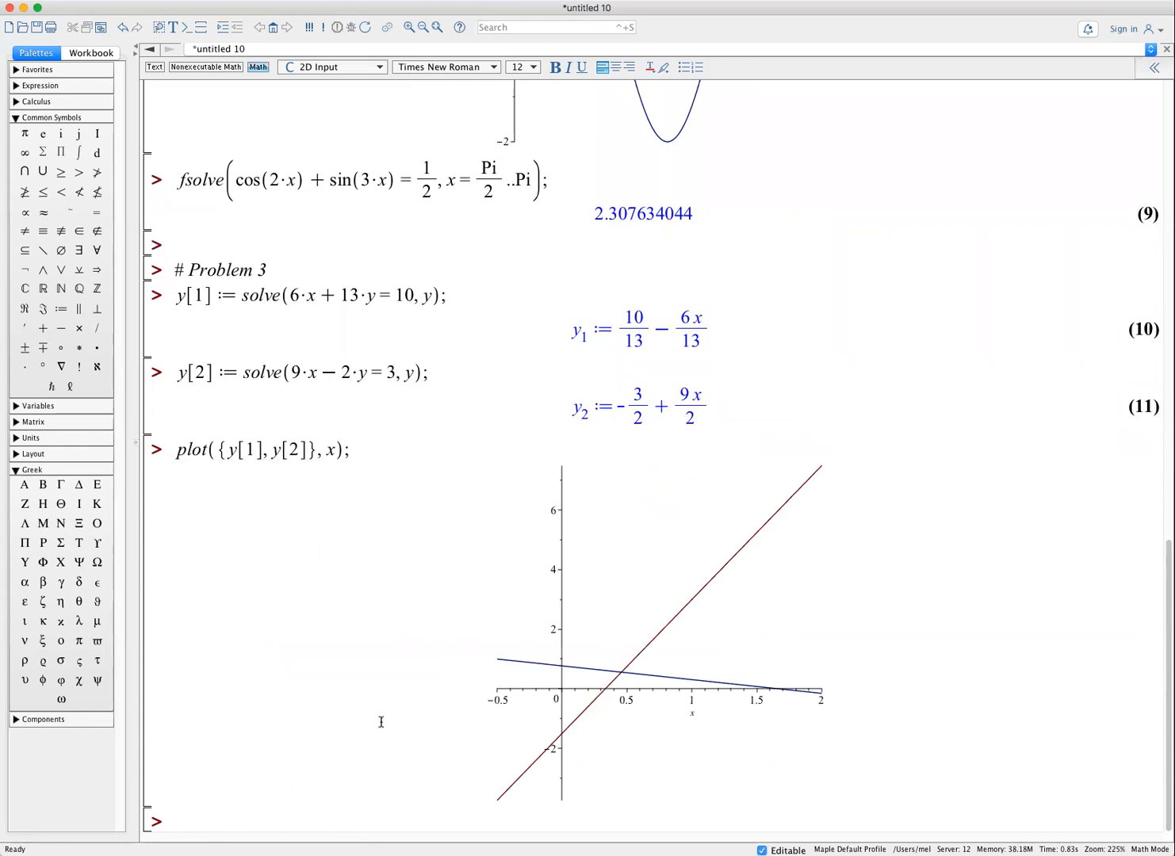
right_click(649, 564)
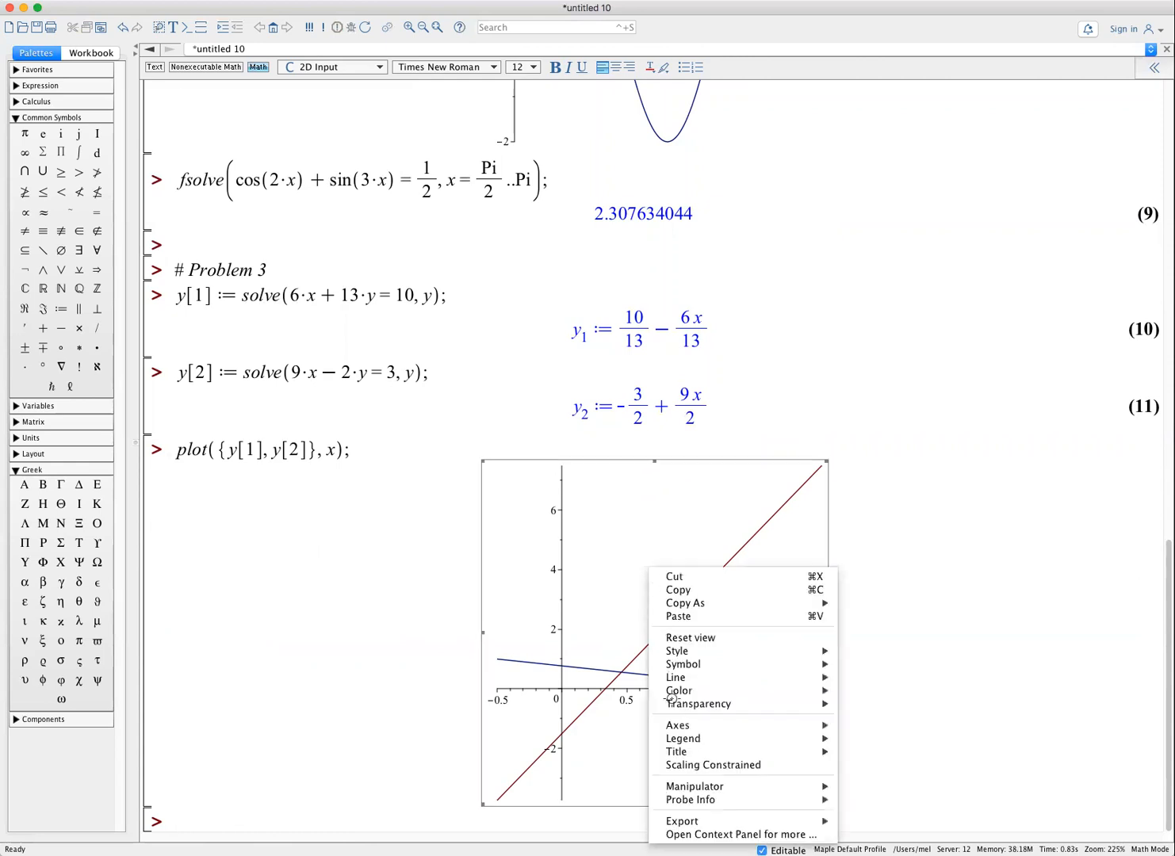
click(684, 765)
click(841, 738)
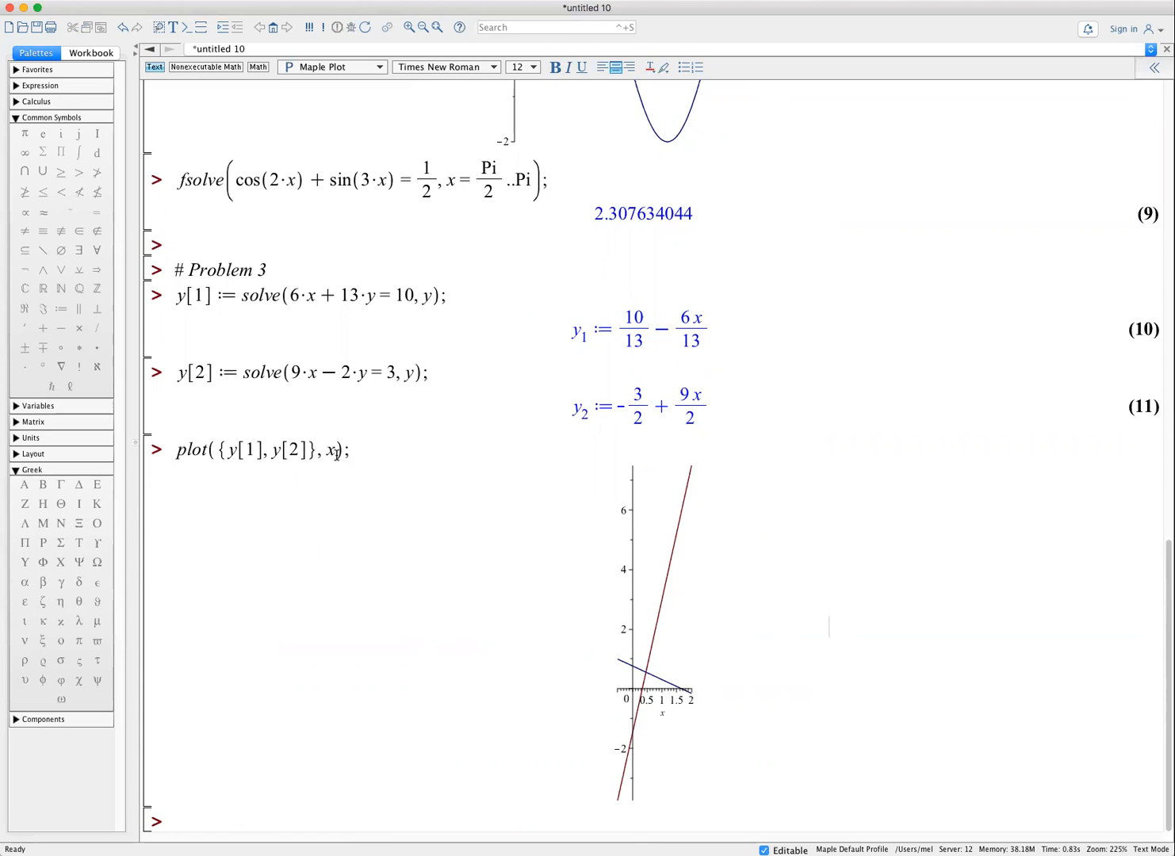
- Add the ranges x=-2..2 and y=-4..4 to the plot of the two lines and execute it again
drag(337, 455, 347, 455)
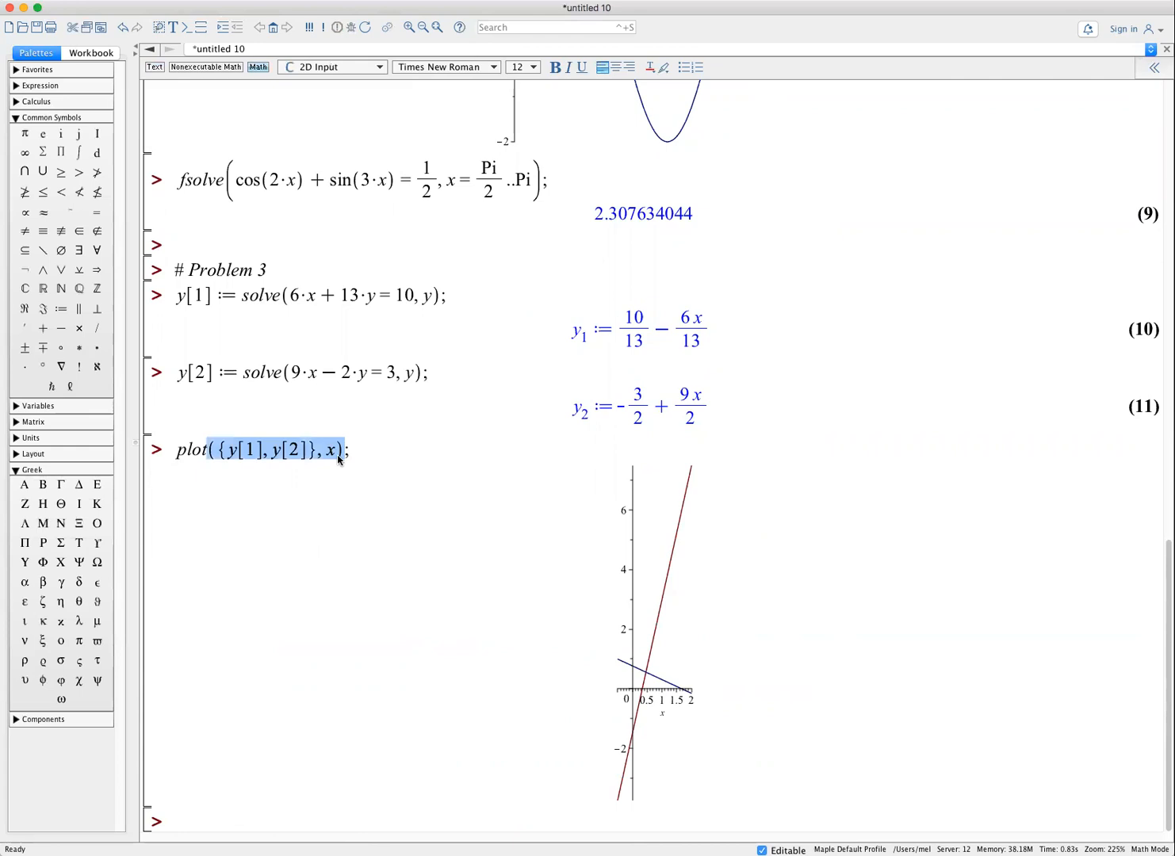
click(339, 455)
text(=-2)
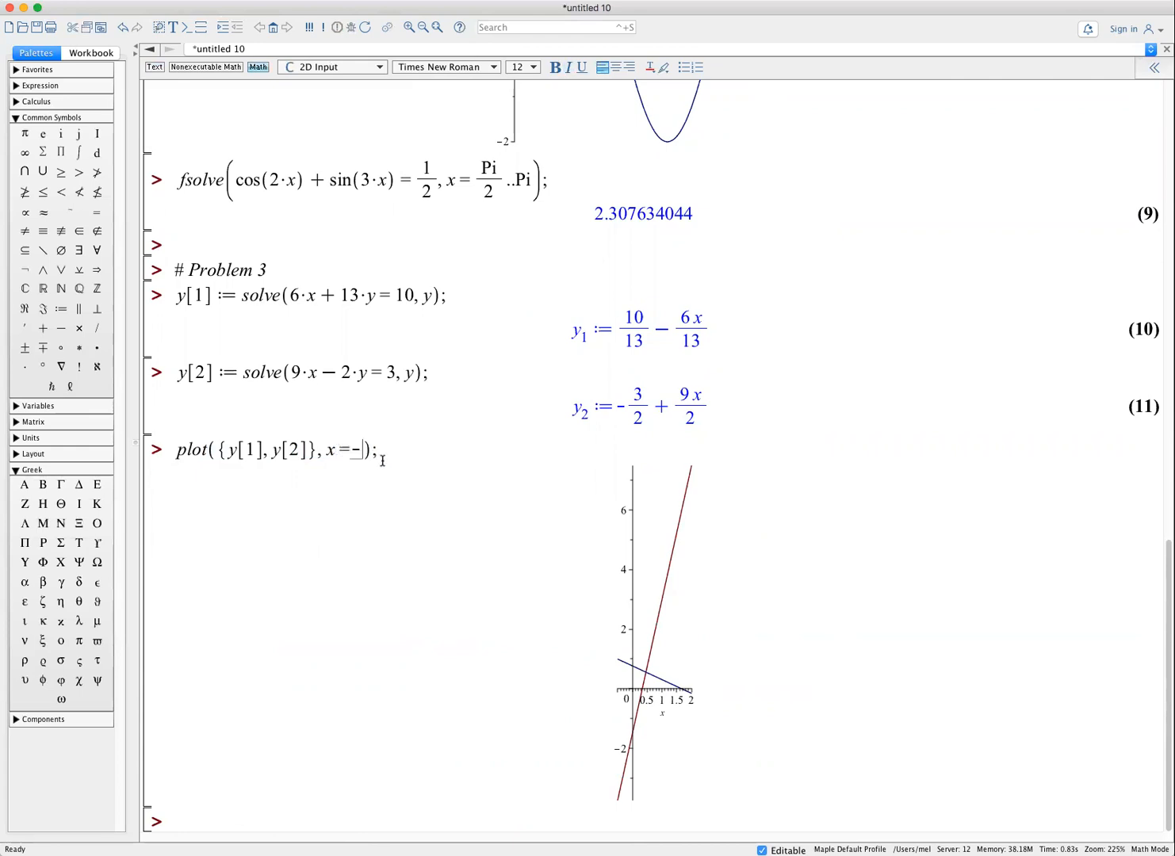
text(..2, y=-4..4)
key(Return)
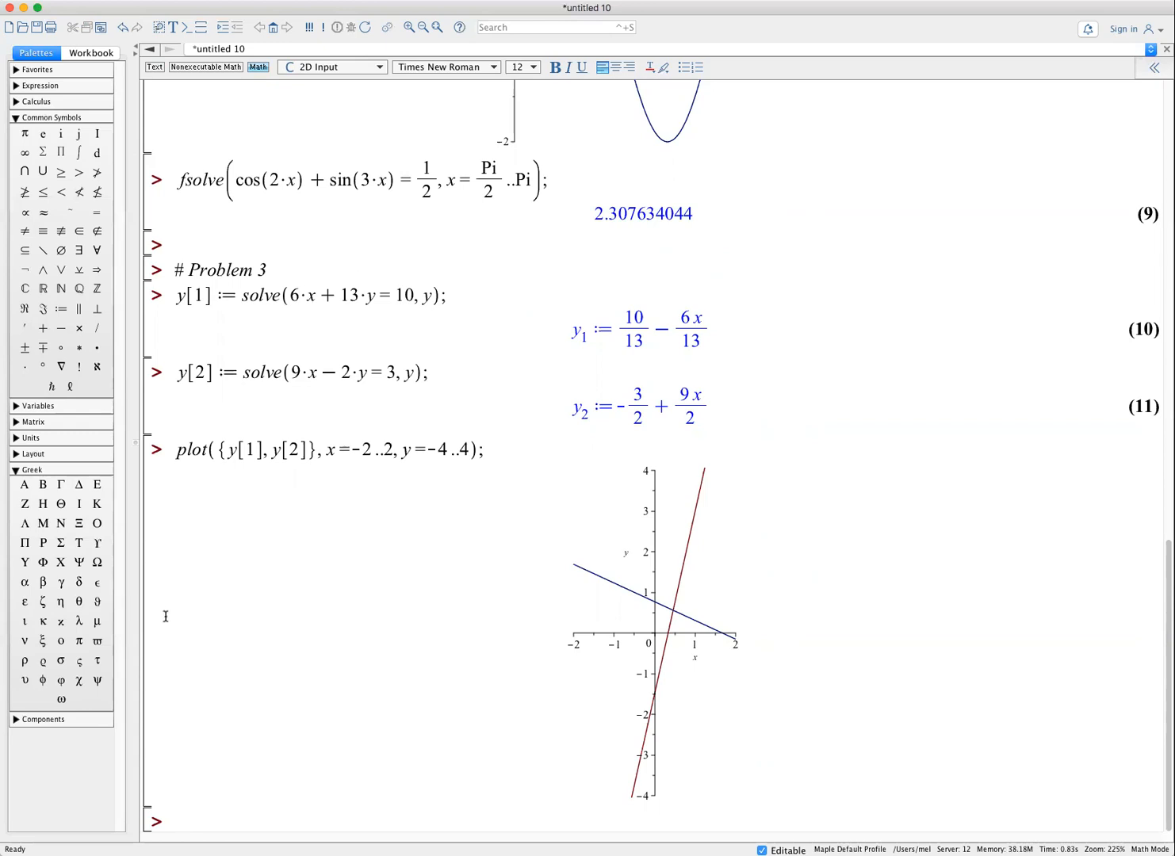
- On the next line, start a plot command with a set whose first expression begins 2*x^5-107*x
text(plot)
text(()
text({)
text(2)
text(*x^5)
key(Right)
text(-1)
text(07)
text(x )
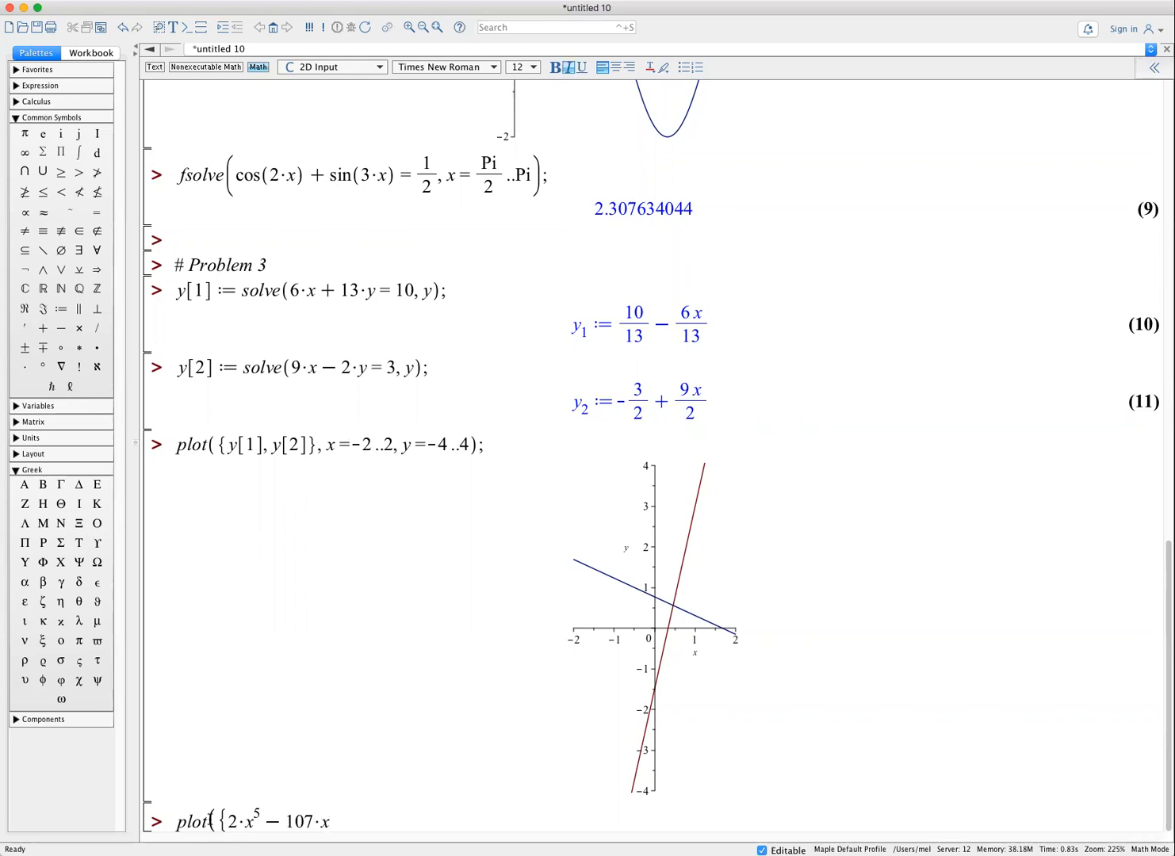
- Complete the first expression with +5, add (3/2)^x-4 as the second, and execute the plot over x
text(+ 5, (3/2)
key(Right)
text()^)
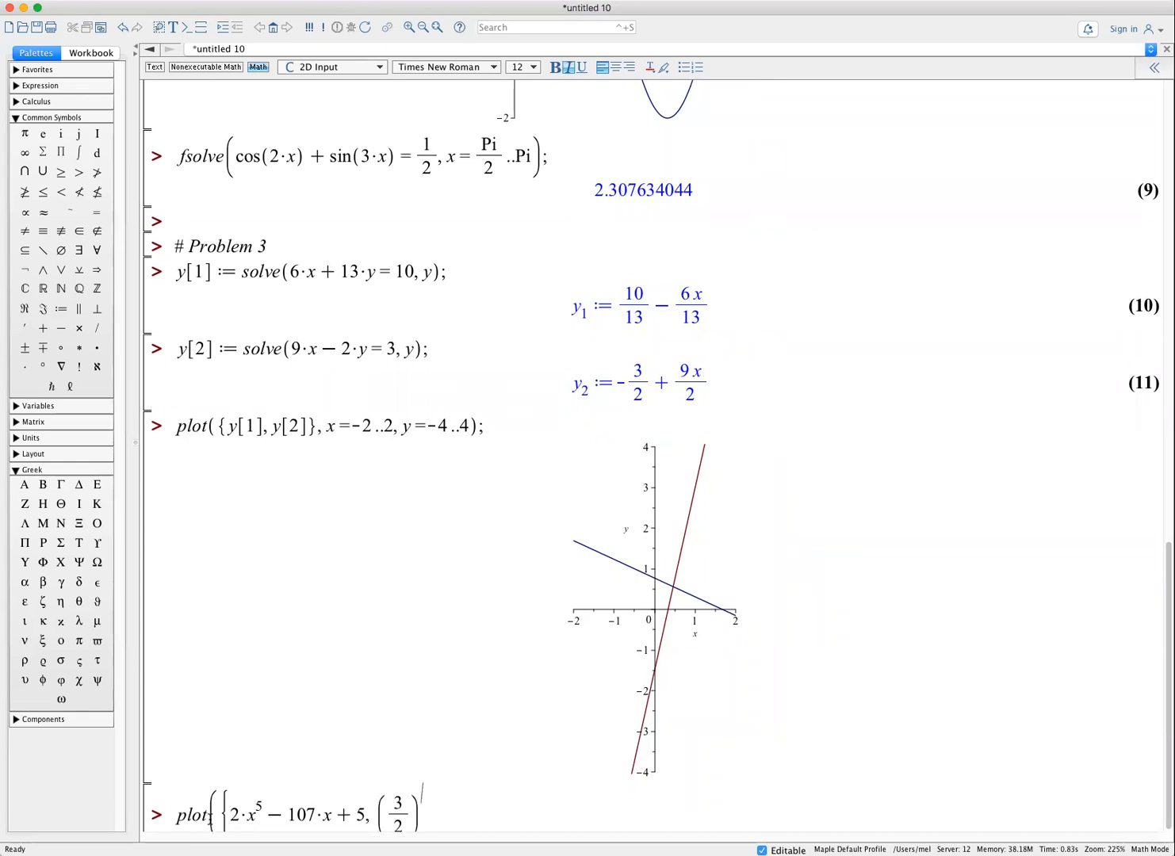
text(x)
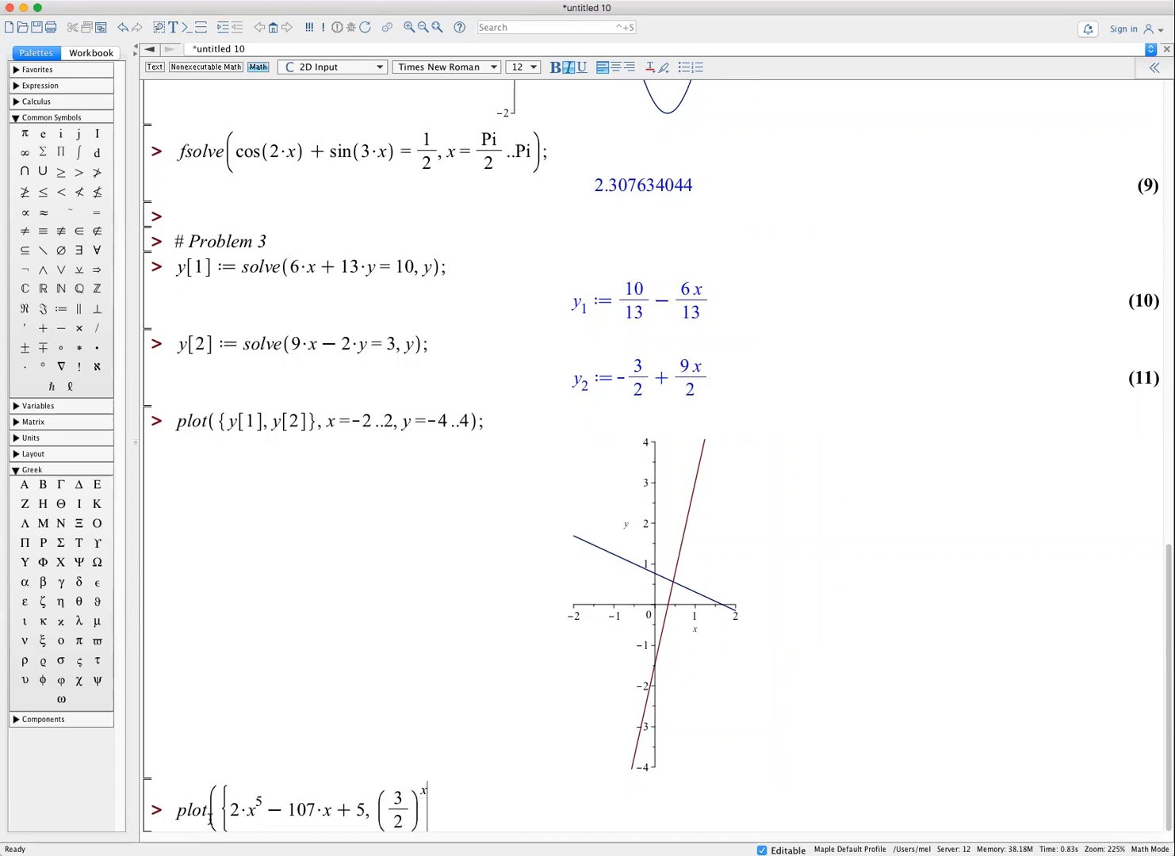
key(Right)
text(-4)
text(})
text(,x);)
key(Return)
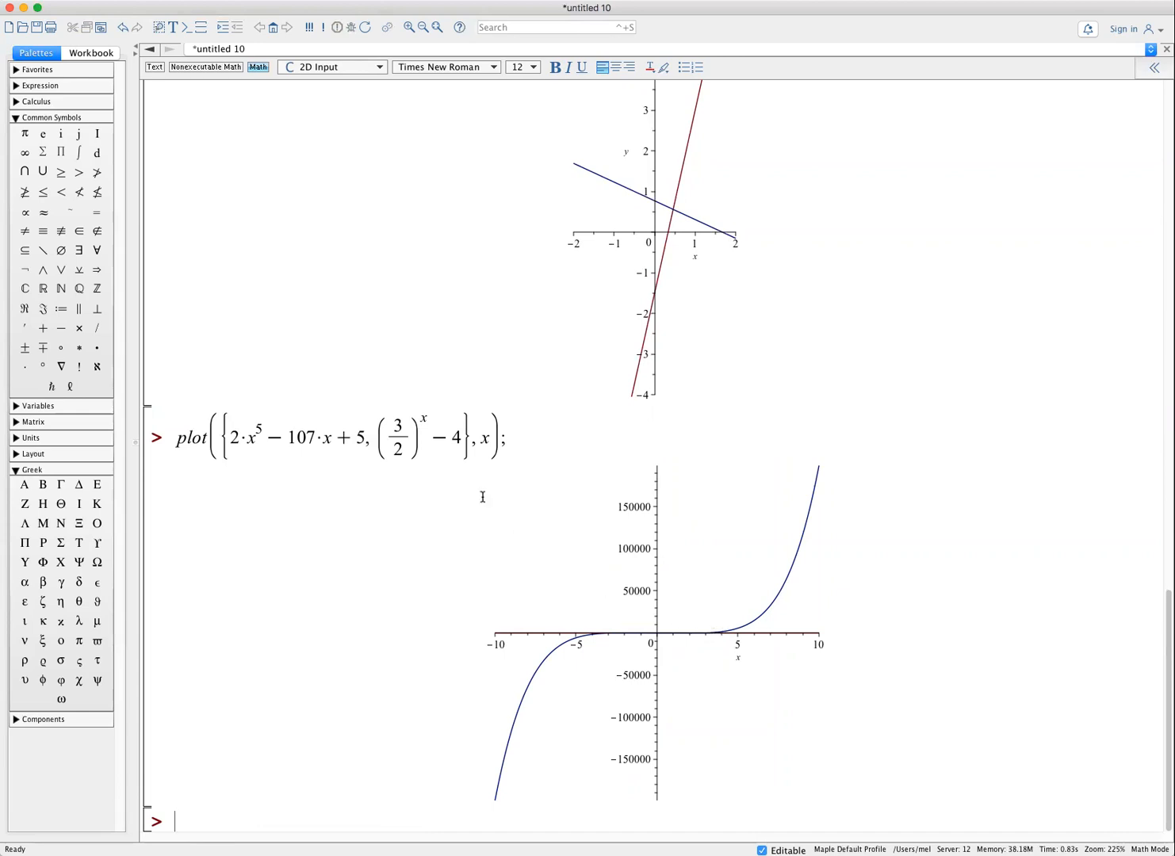
- Restrict the polynomial and exponential plot to x=-5..5 and y=-1000..1000, executing it after each range change
click(492, 448)
text(=-5..5)
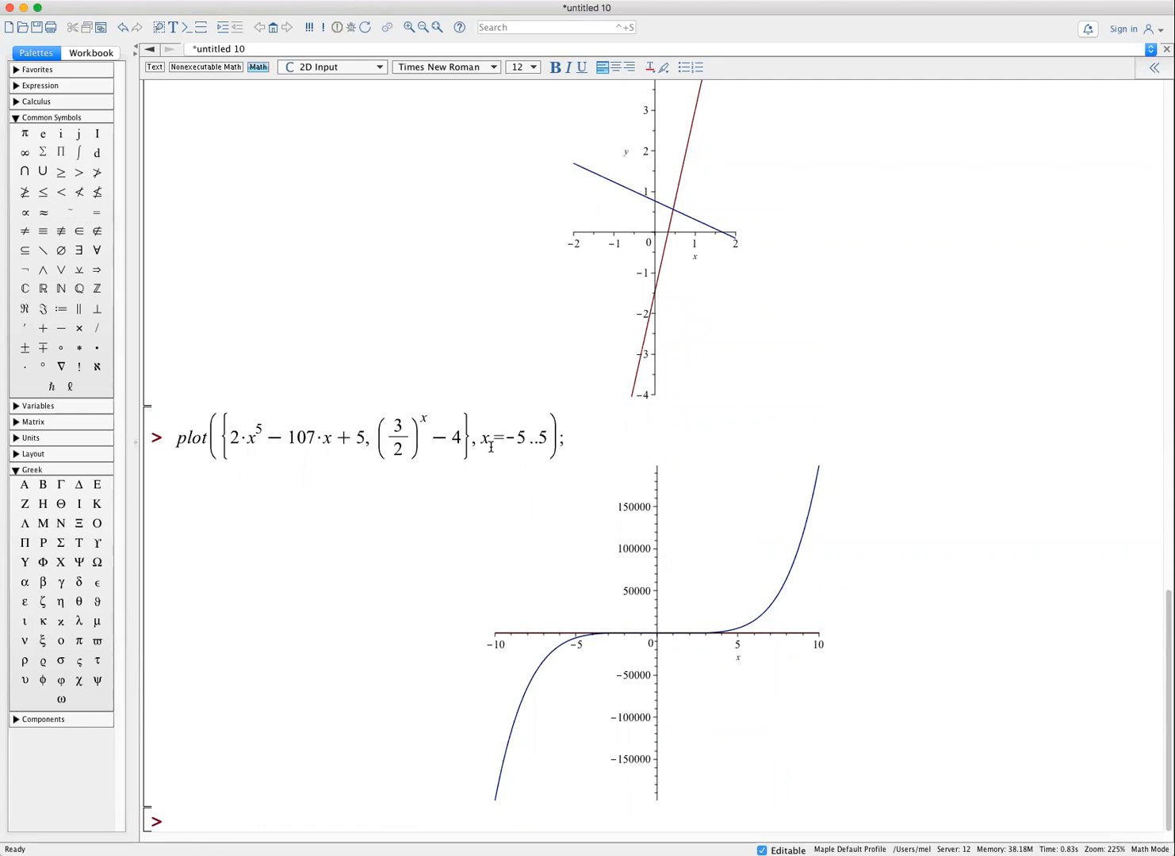
key(Return)
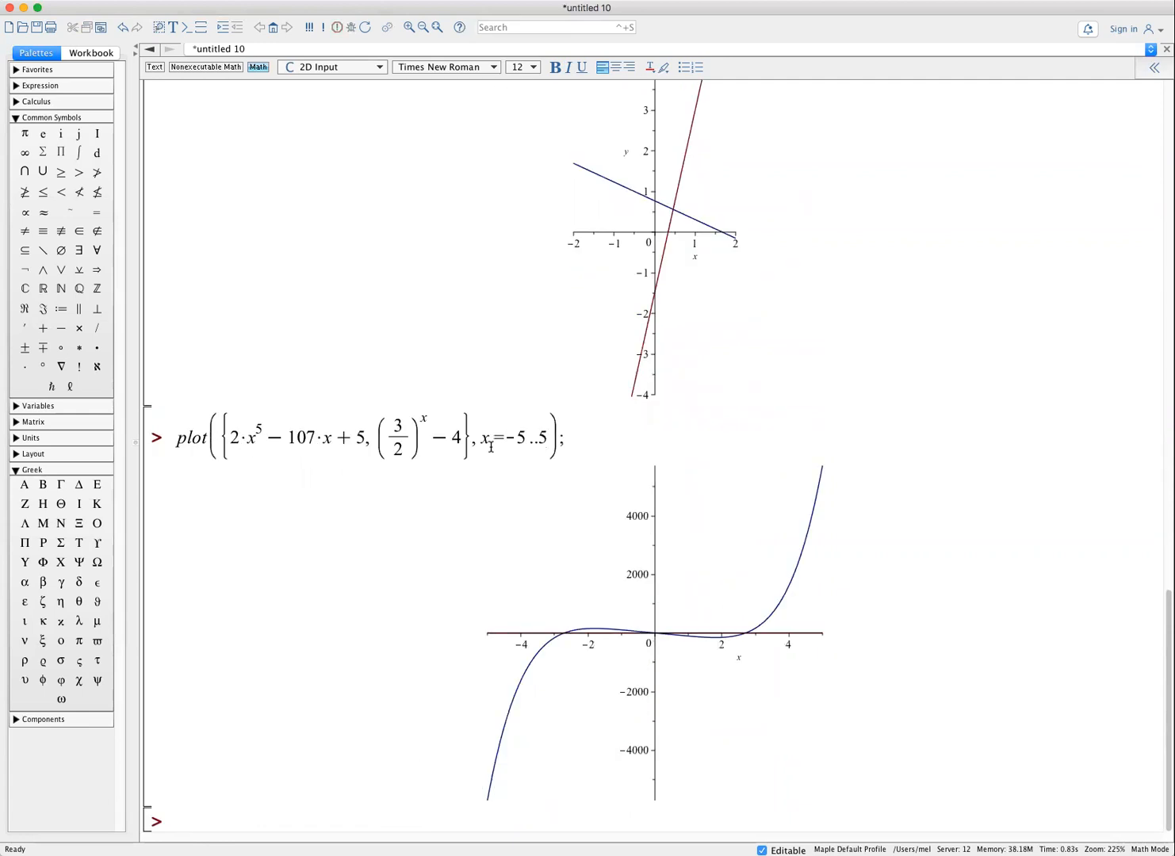
click(545, 438)
text(,y=-1000..1000)
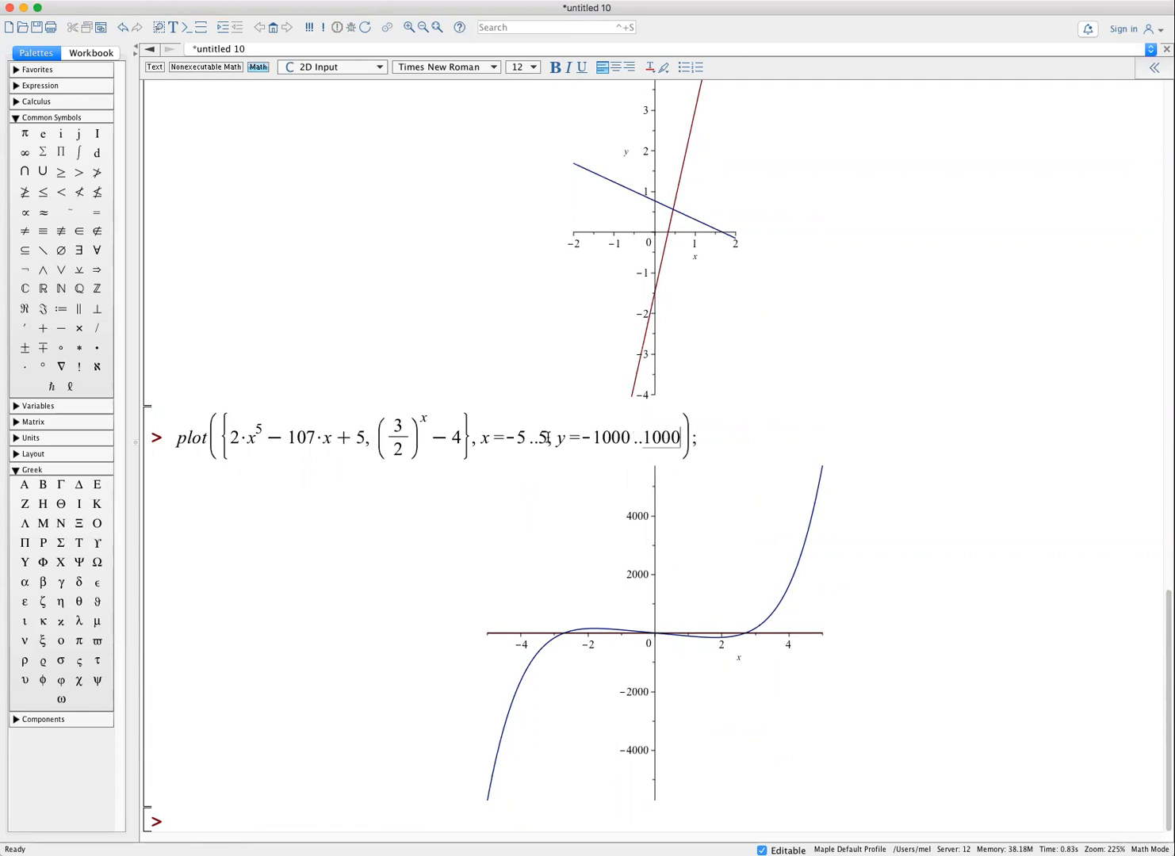
key(Return)
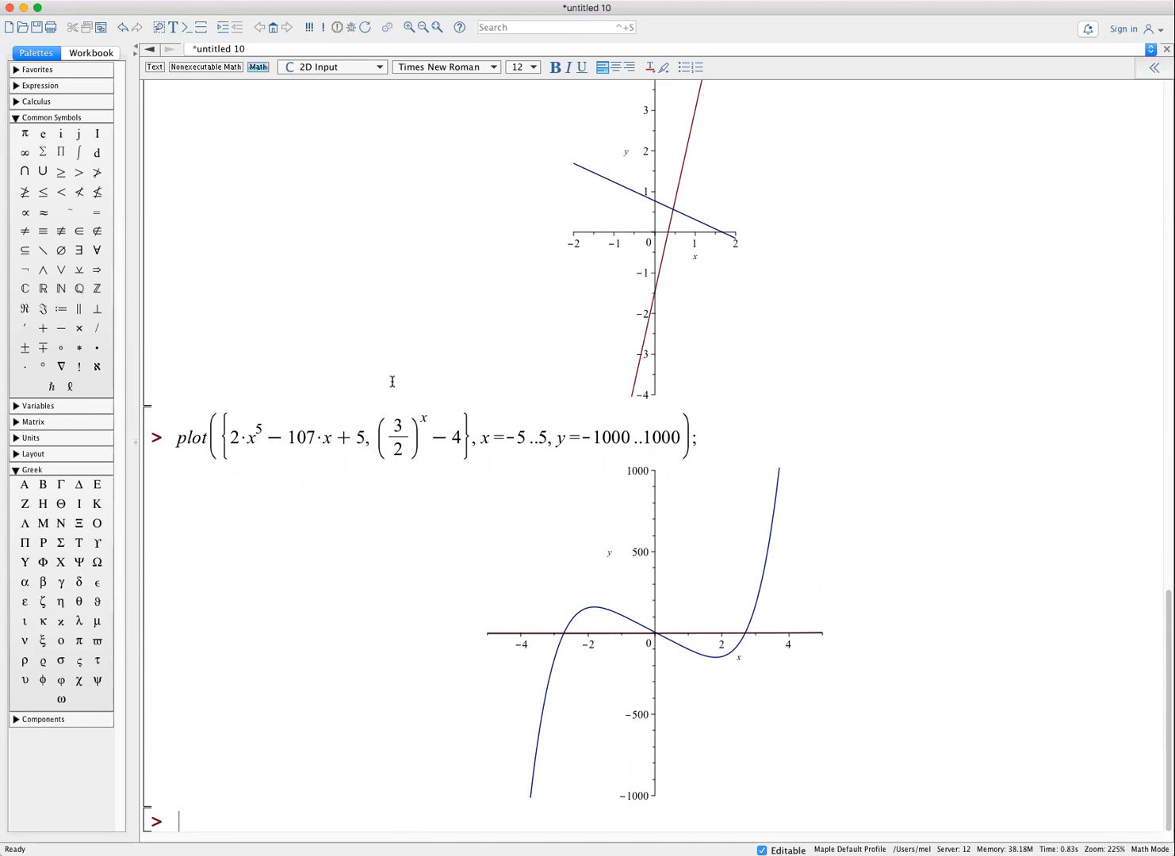
- Narrow the plot's y range to -100..100 and execute the command again
click(628, 437)
key(BackSpace)
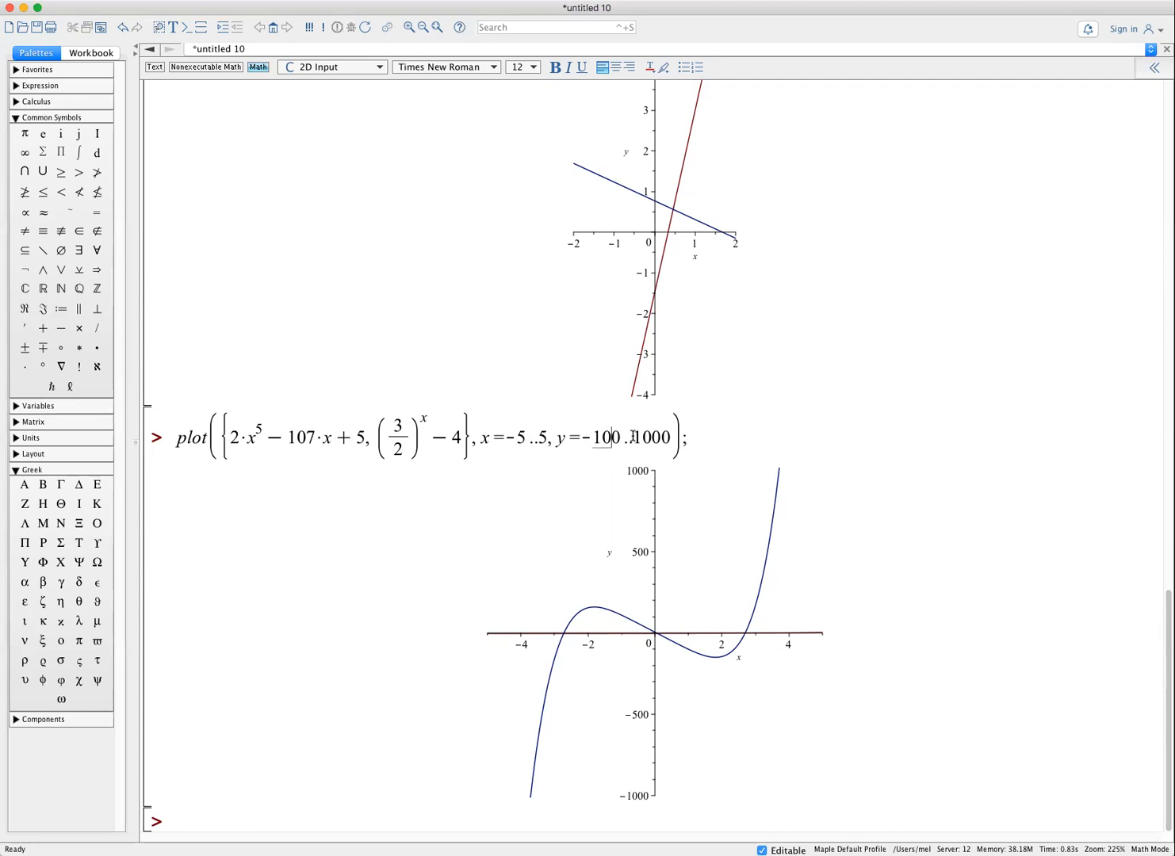
click(660, 435)
key(BackSpace)
key(Return)
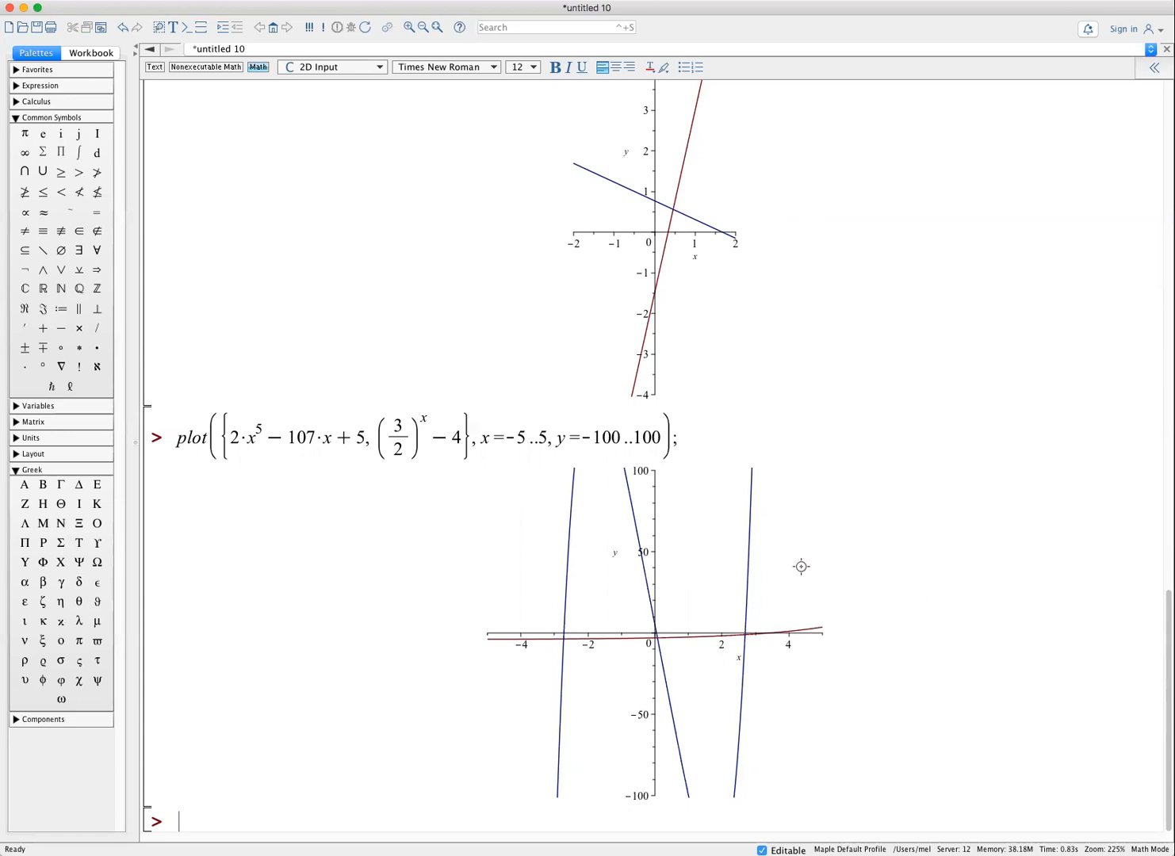
- Change the plot's y range to -200..200 and execute the command again
click(596, 437)
key(BackSpace)
text(2)
click(633, 437)
key(BackSpace)
text(2)
key(Return)
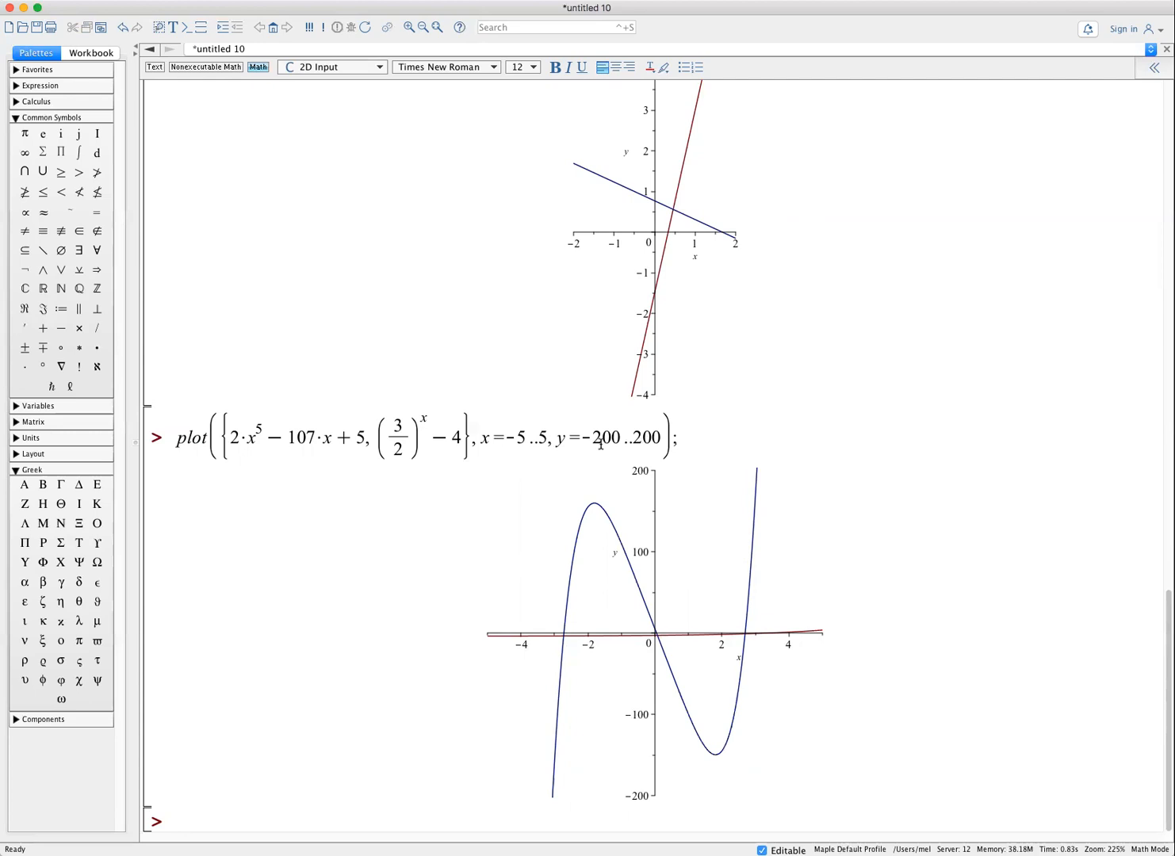
- Extend the plot's x range to -5..15 and execute the command again
click(541, 441)
text(1)
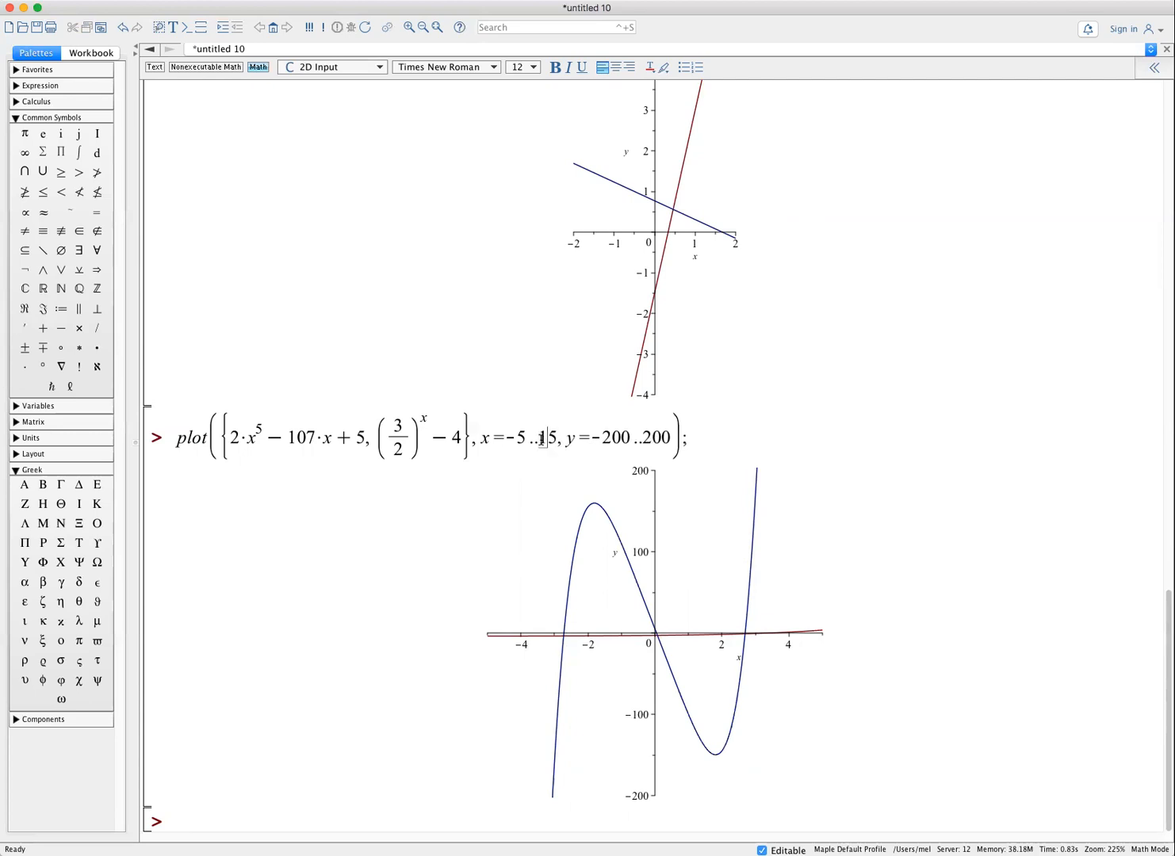
key(Return)
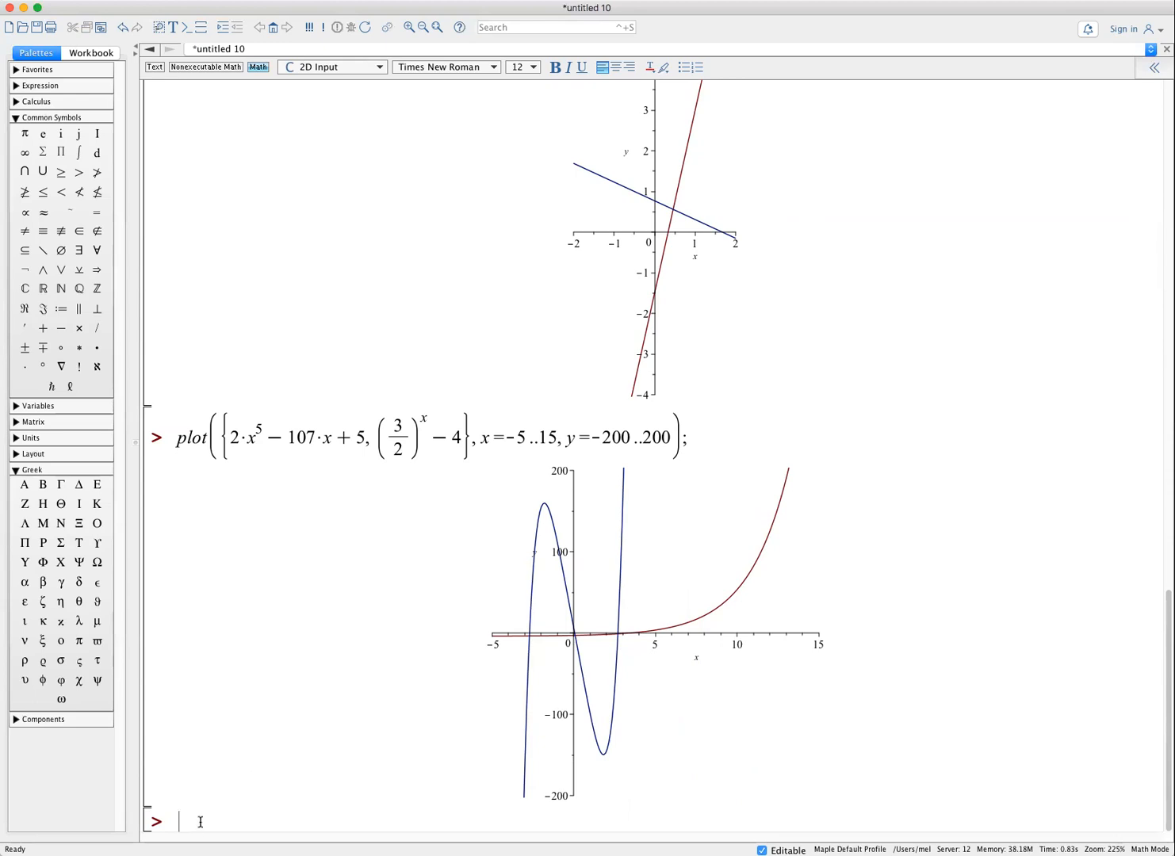
- Plot arctan(x), 4*cos(x) and 4-x^2/3 together over x without specifying a range
text(plot({arctan(x),4*cos(x))
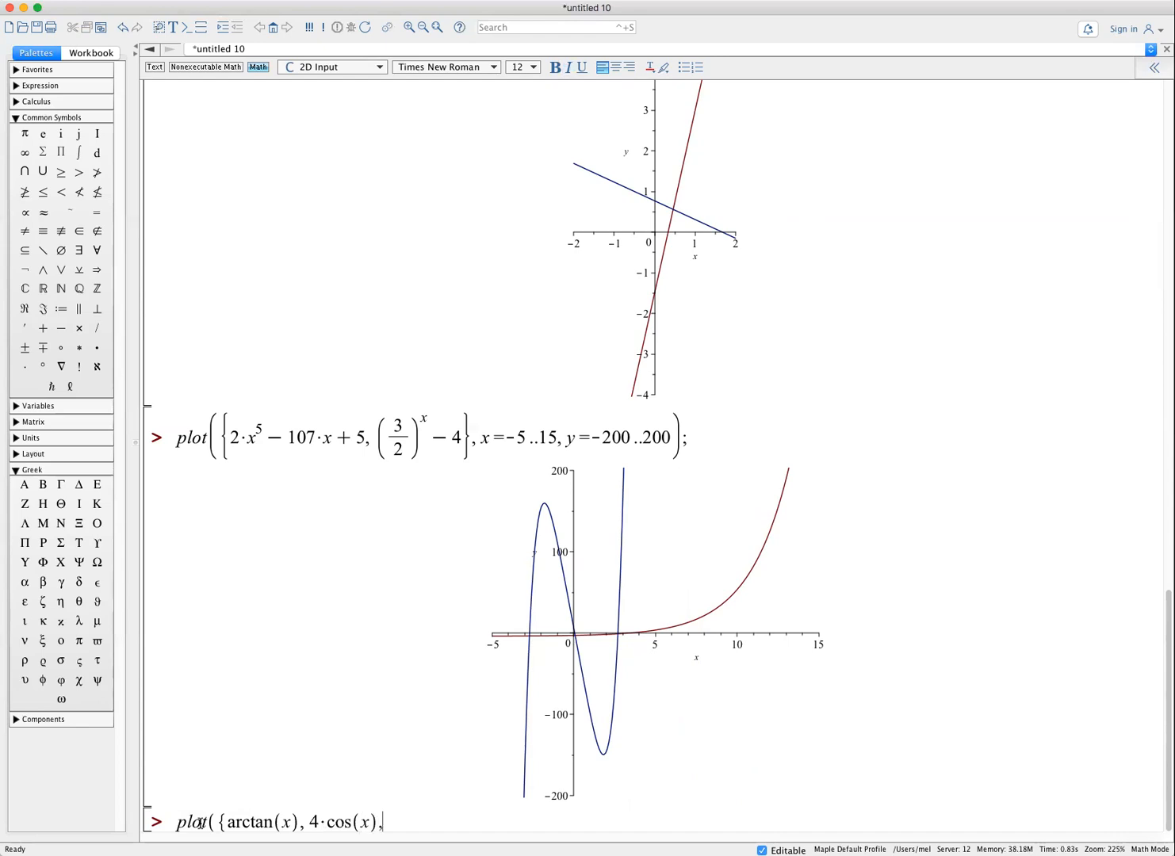
text(,4)
text(-x^)
text(2)
key(Right)
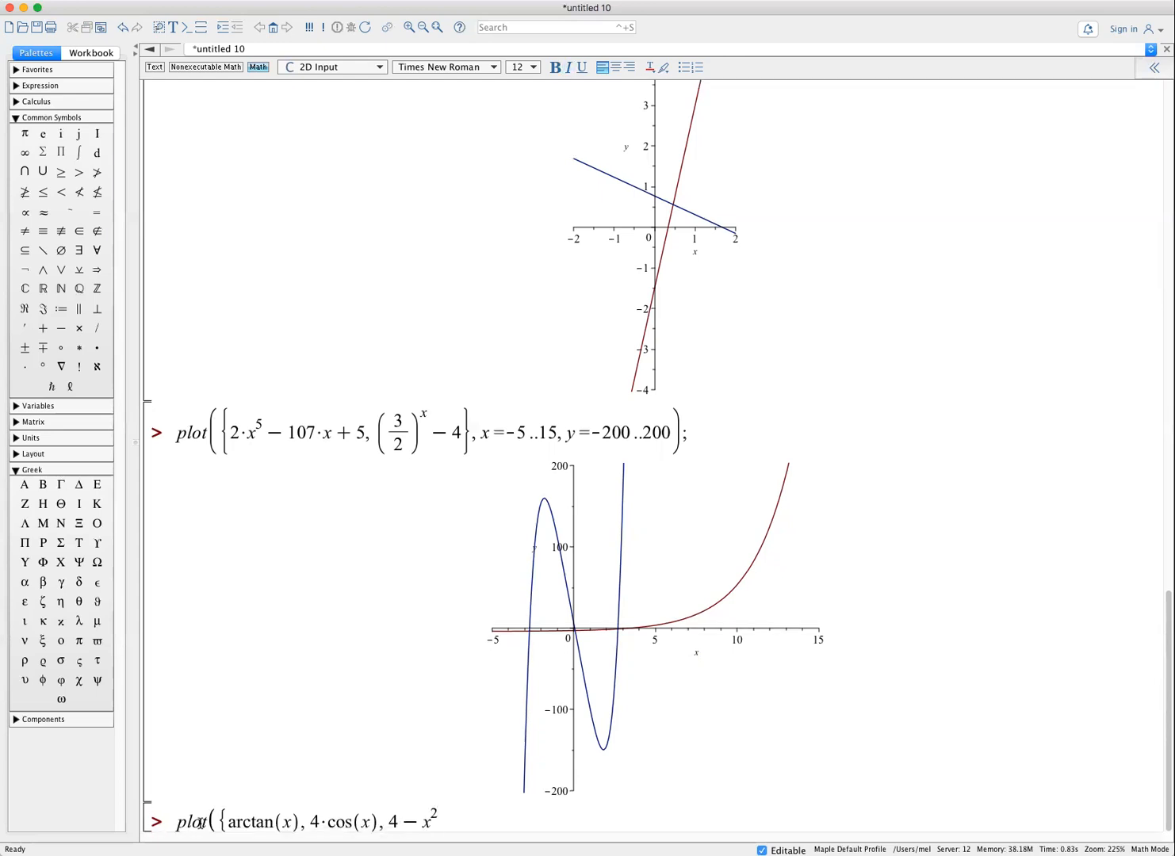
text(/3)
key(Right)
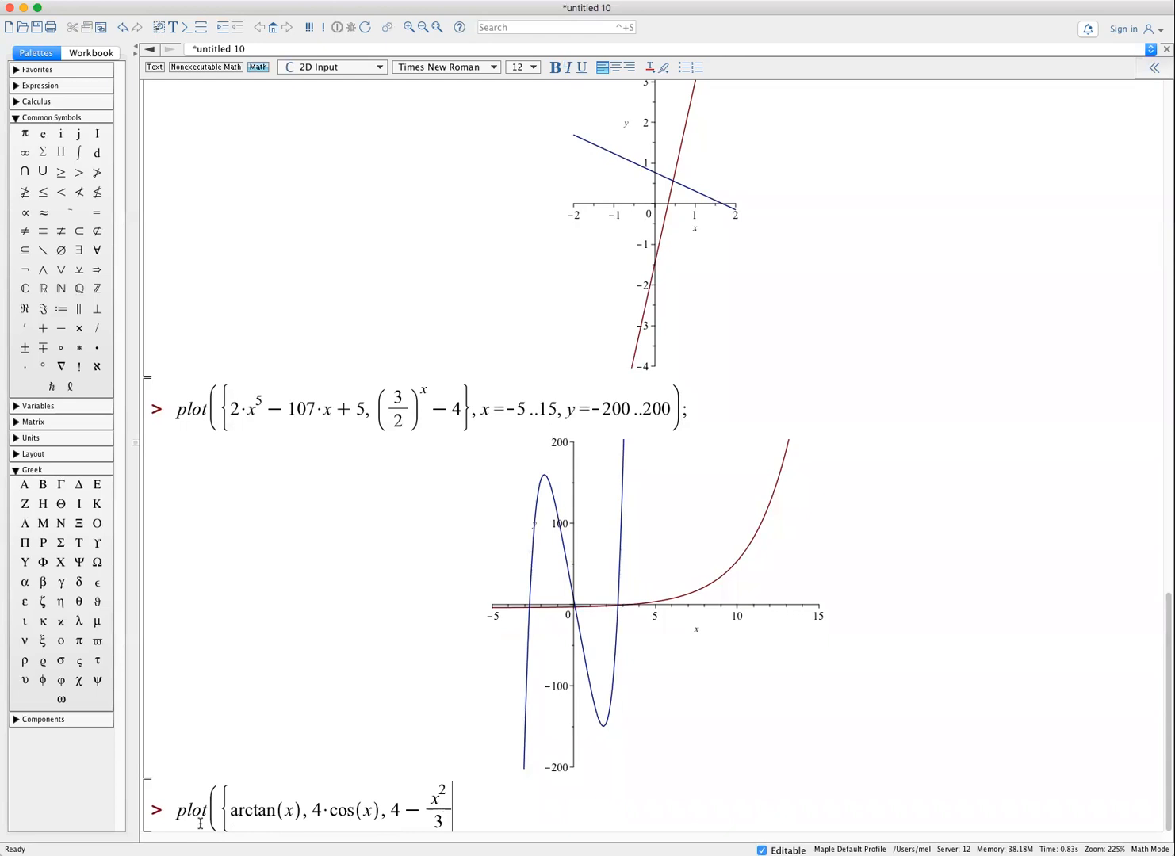
text(},x);)
key(Return)
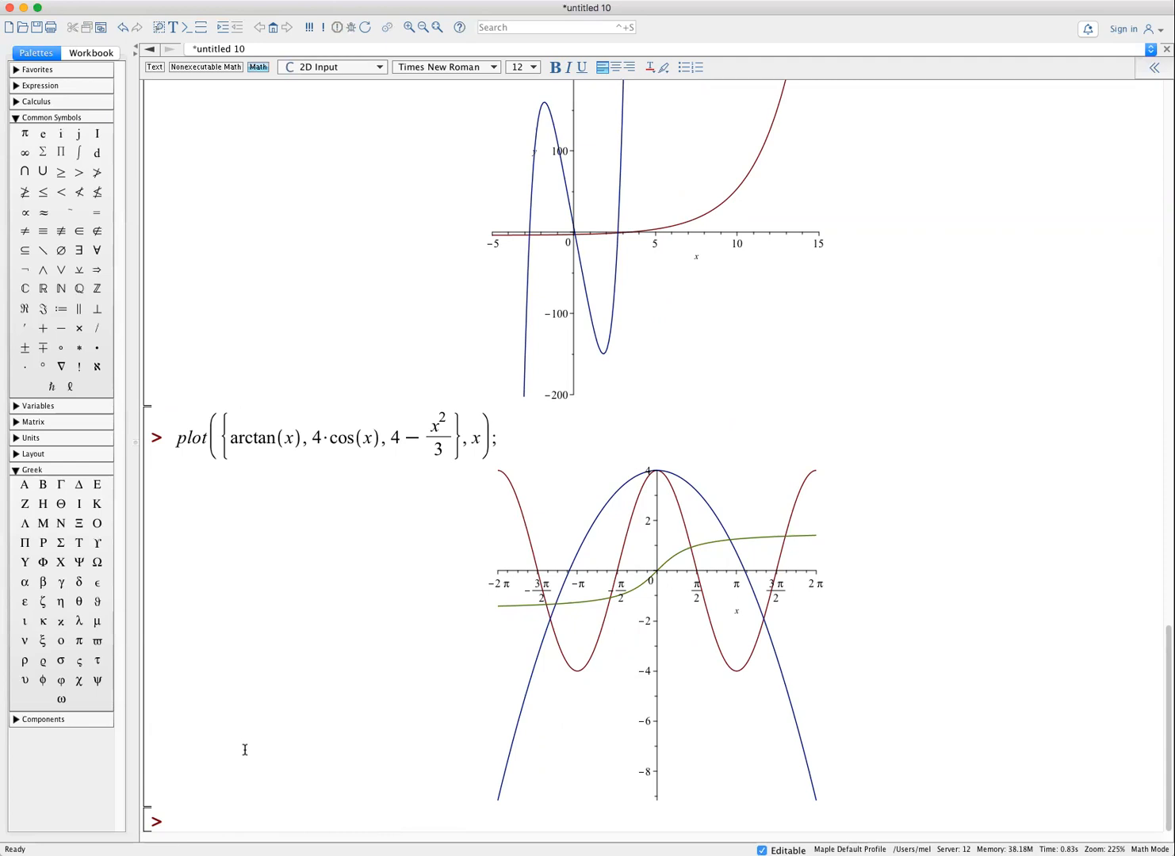
- Leave an empty prompt line and add the comment "# Problem 4" below it
key(Return)
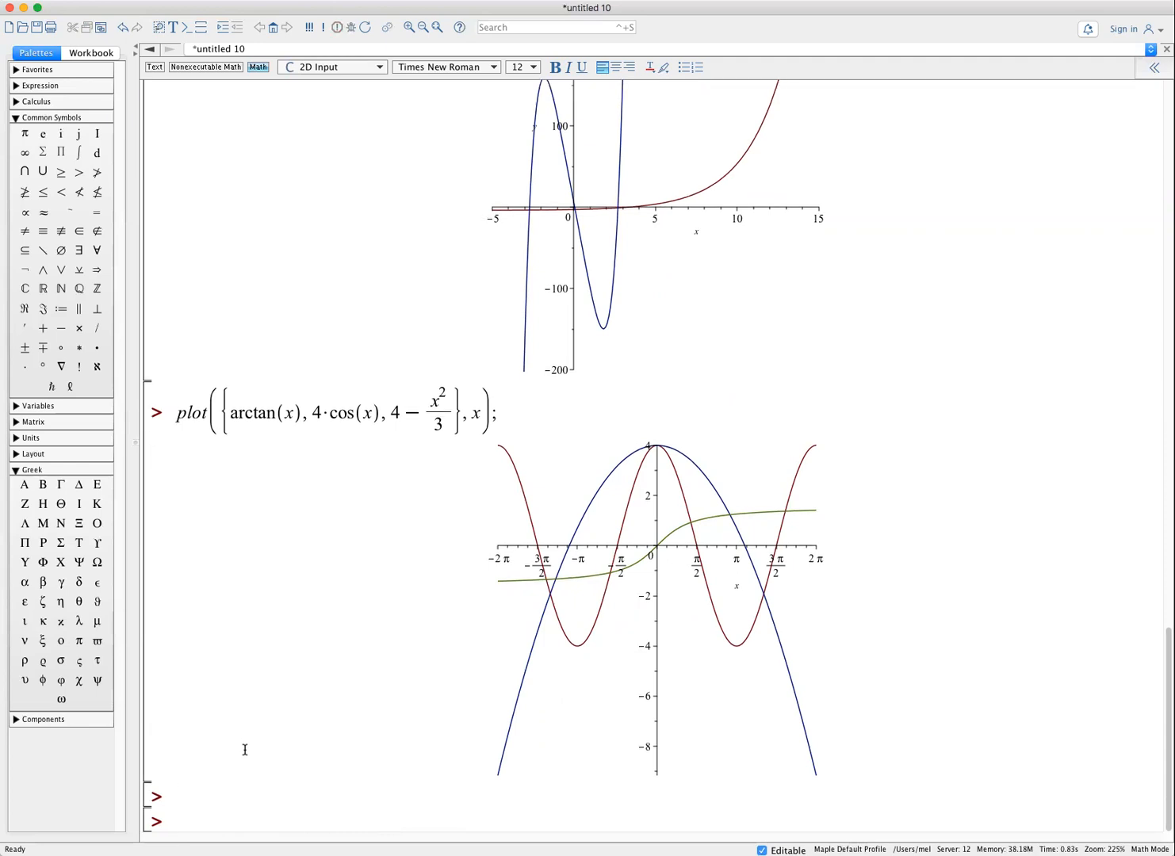
text(#)
text(roblem 4)
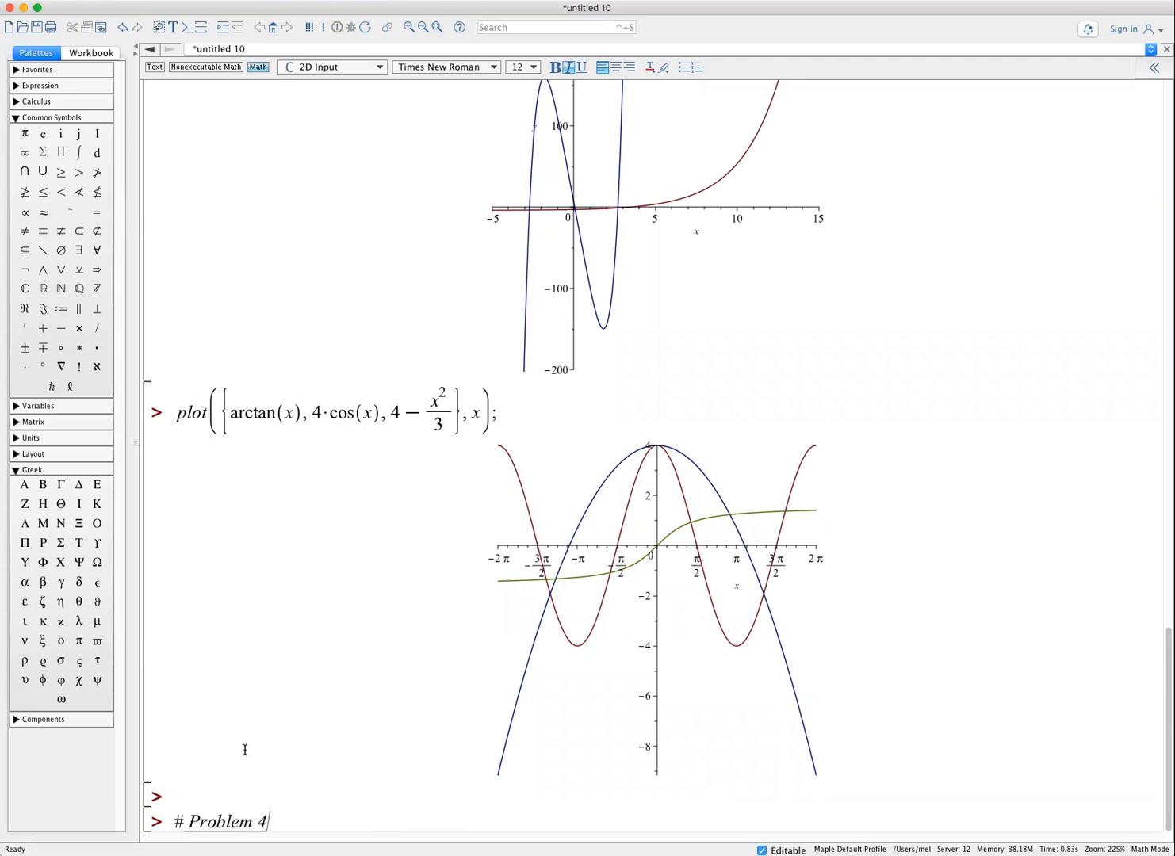
key(Return)
- Load the plots package using the command with(plots);
text(with(im)
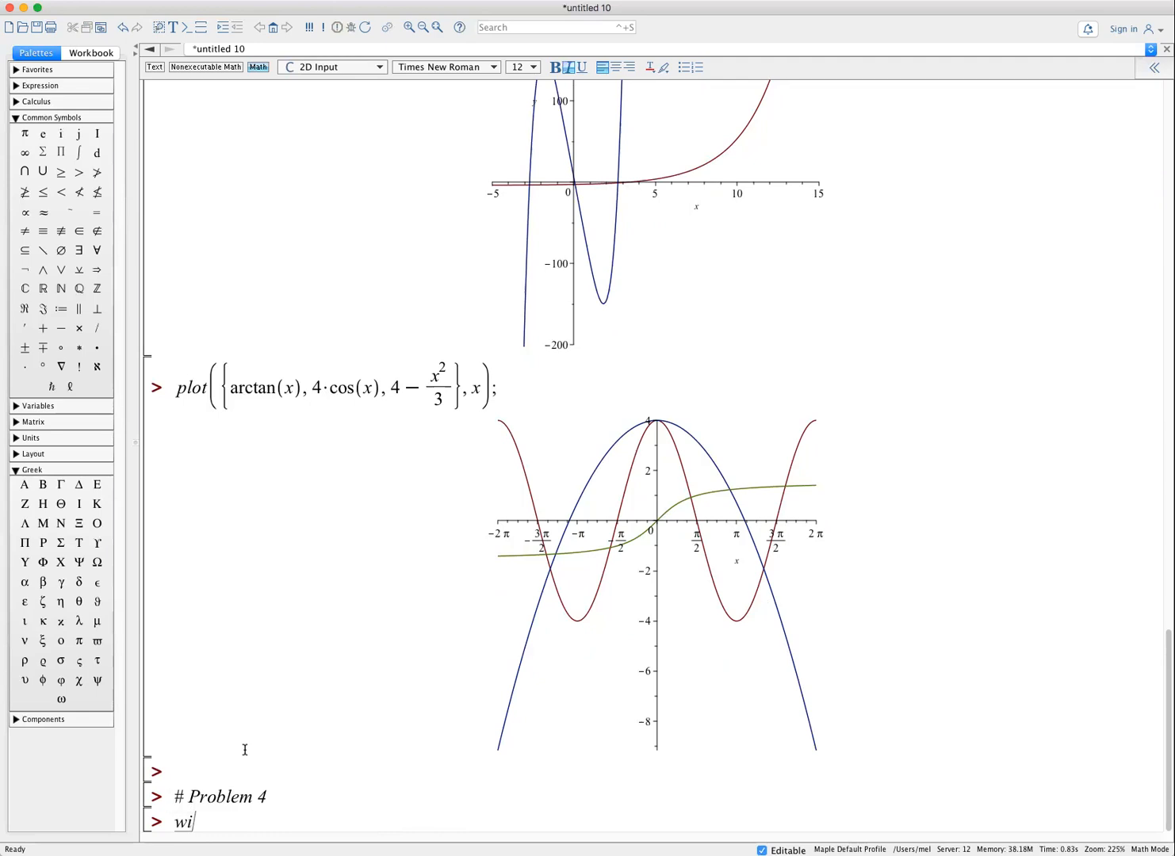
key(BackSpace)
key(BackSpace)
text(plots);)
key(Return)
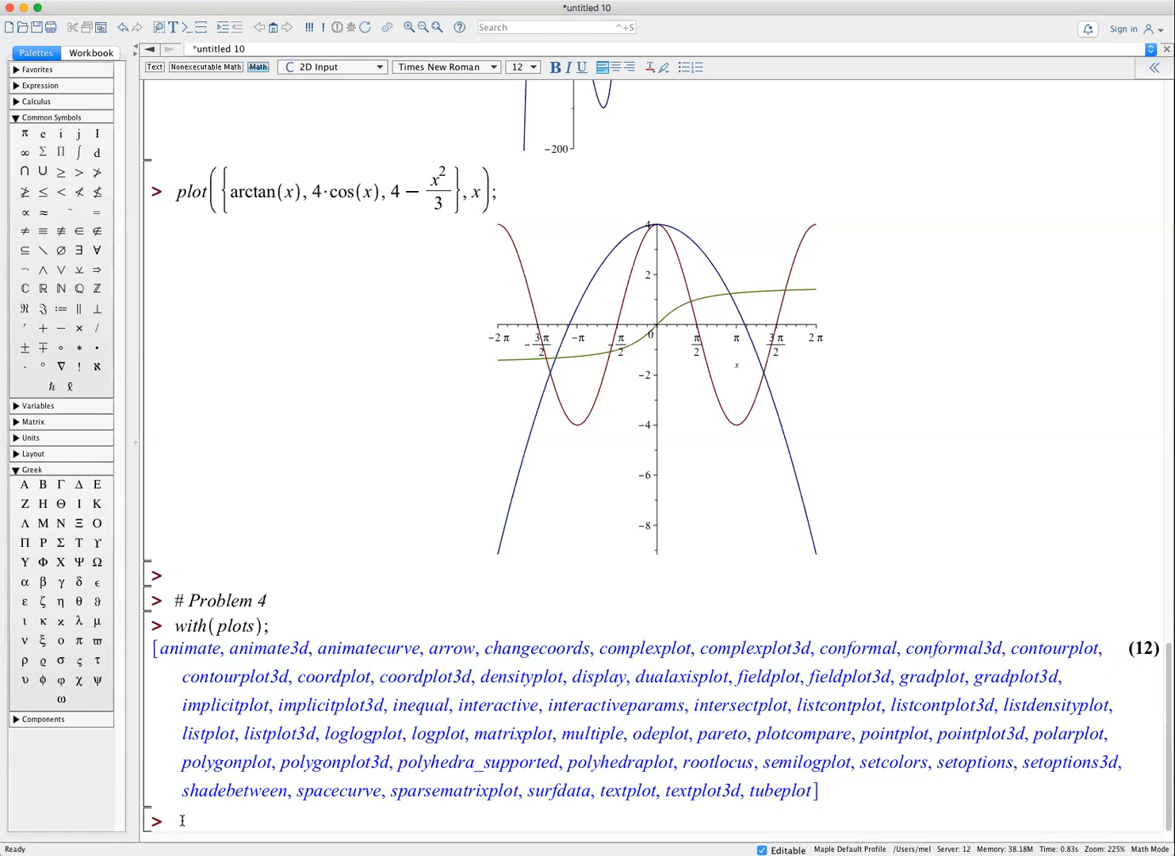
- Start an implicitplot command for the circle equation (x-3)^2+(y+5)^2=36
text(implicitplot()
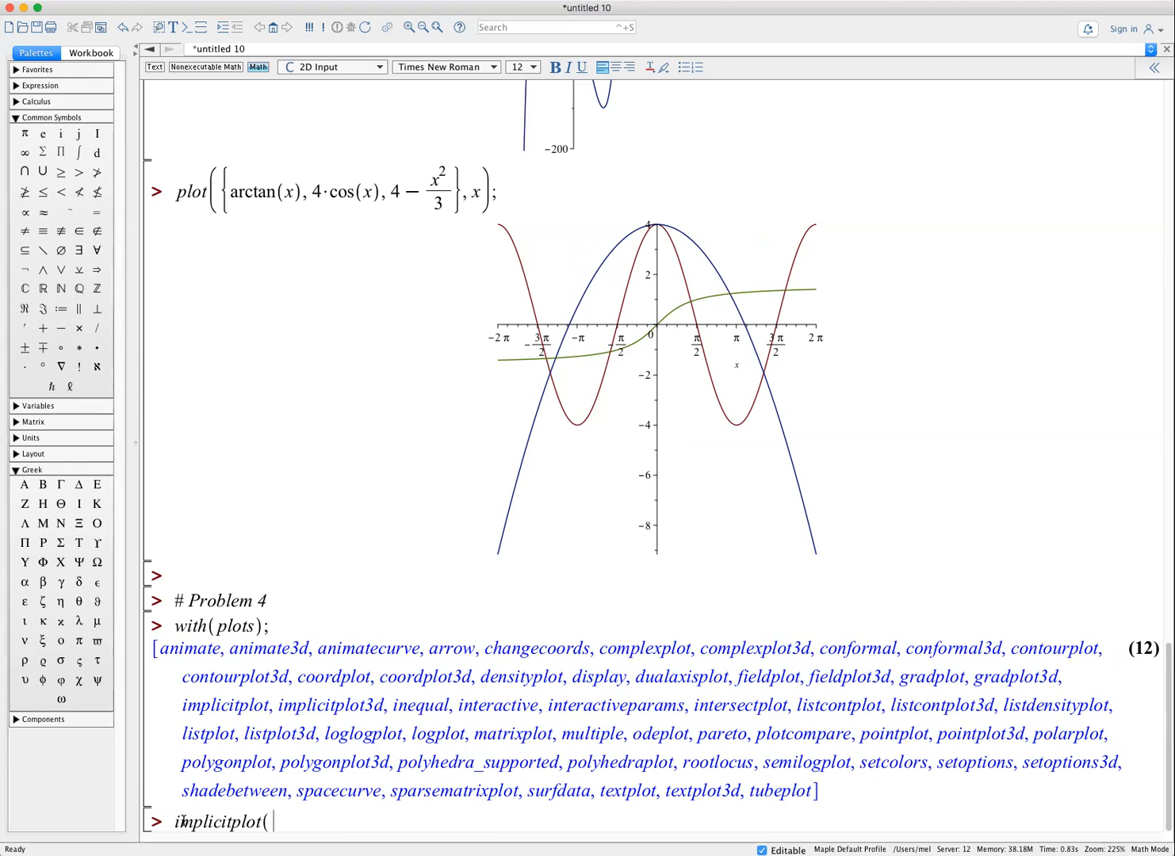
text((x-)
text(3)^2)
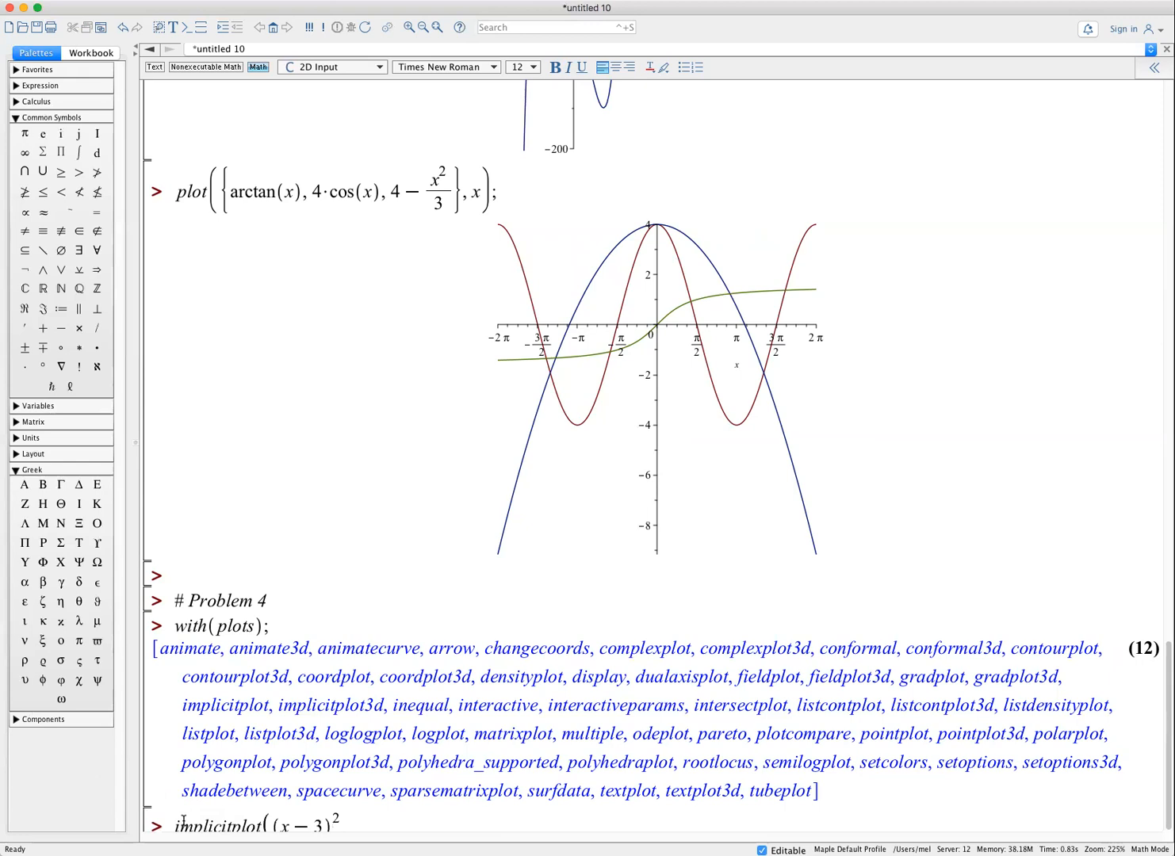
key(Right)
text(+ ()
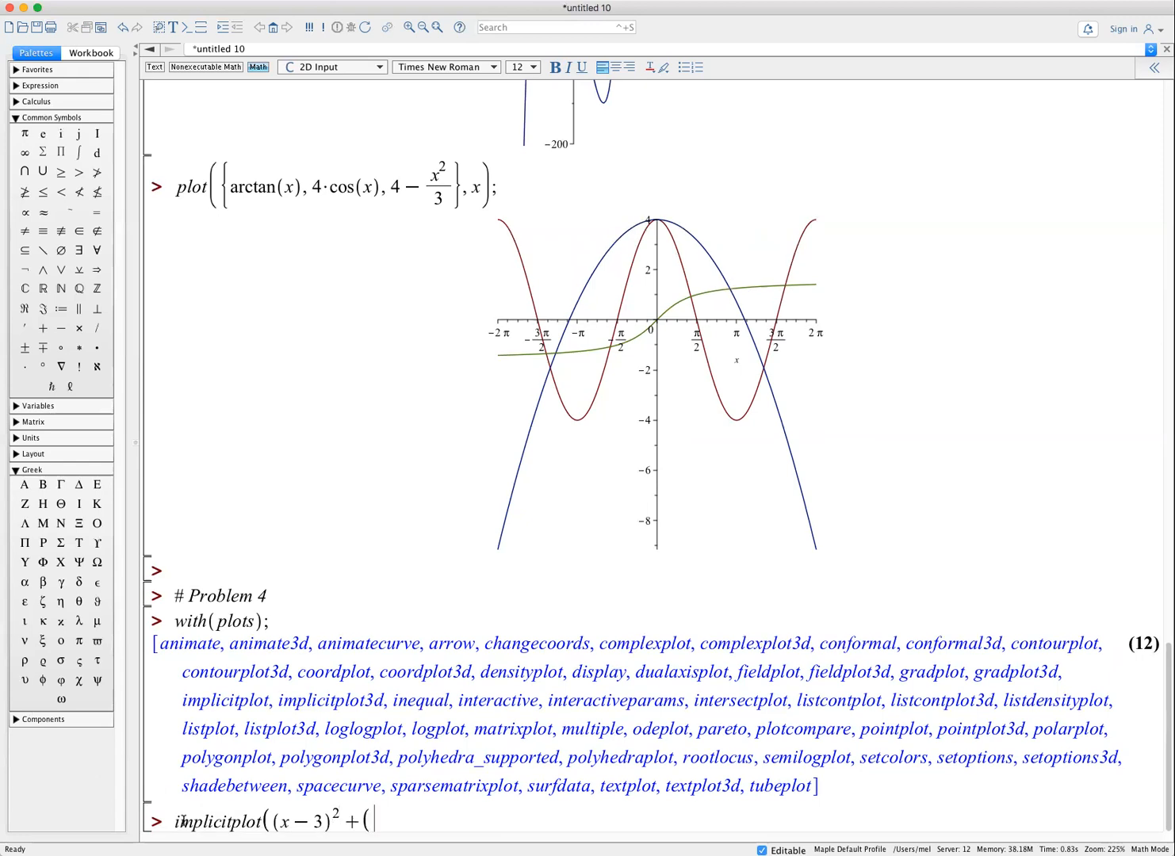
text(y + 5))
text(2)
key(Right)
text(= 36,)
- Finish the implicitplot command with x=-3..9 and y=-11, 1, and execute it
text(x)
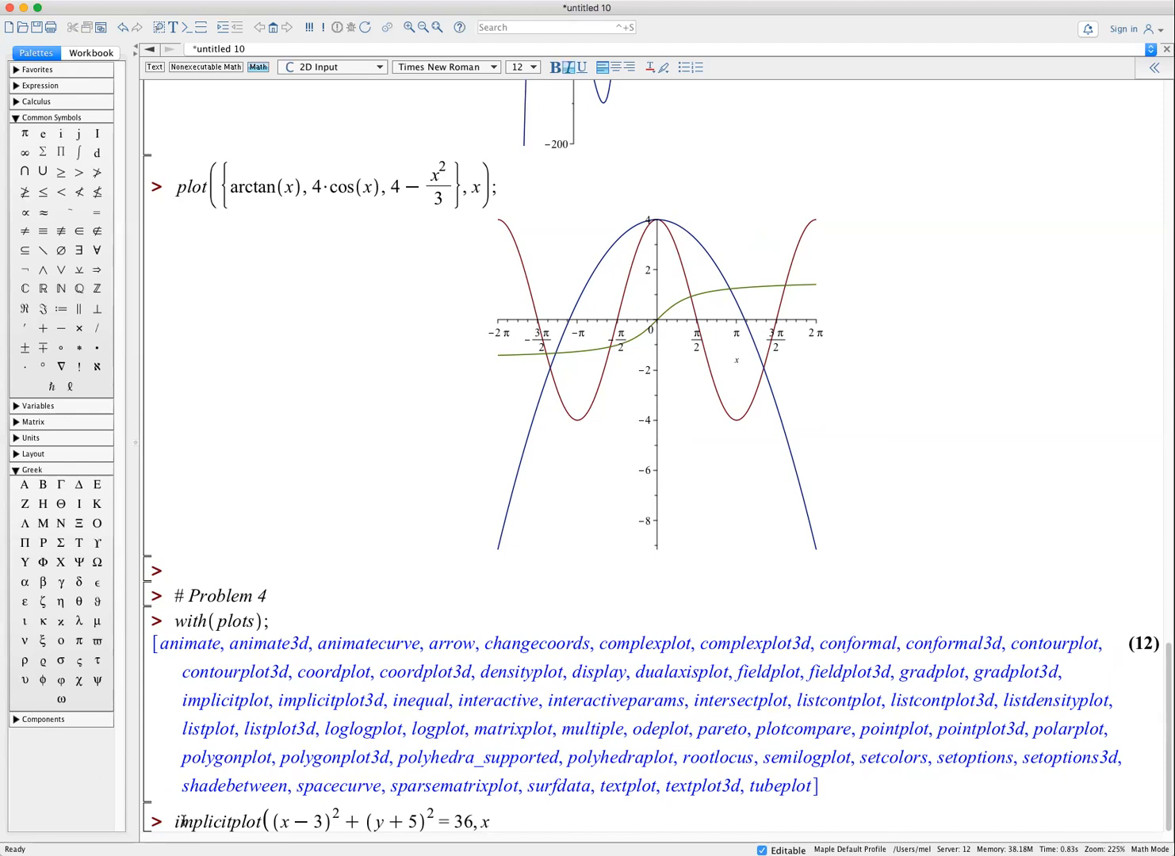
text( = -3 ..9, y = -11, 1);)
key(Return)
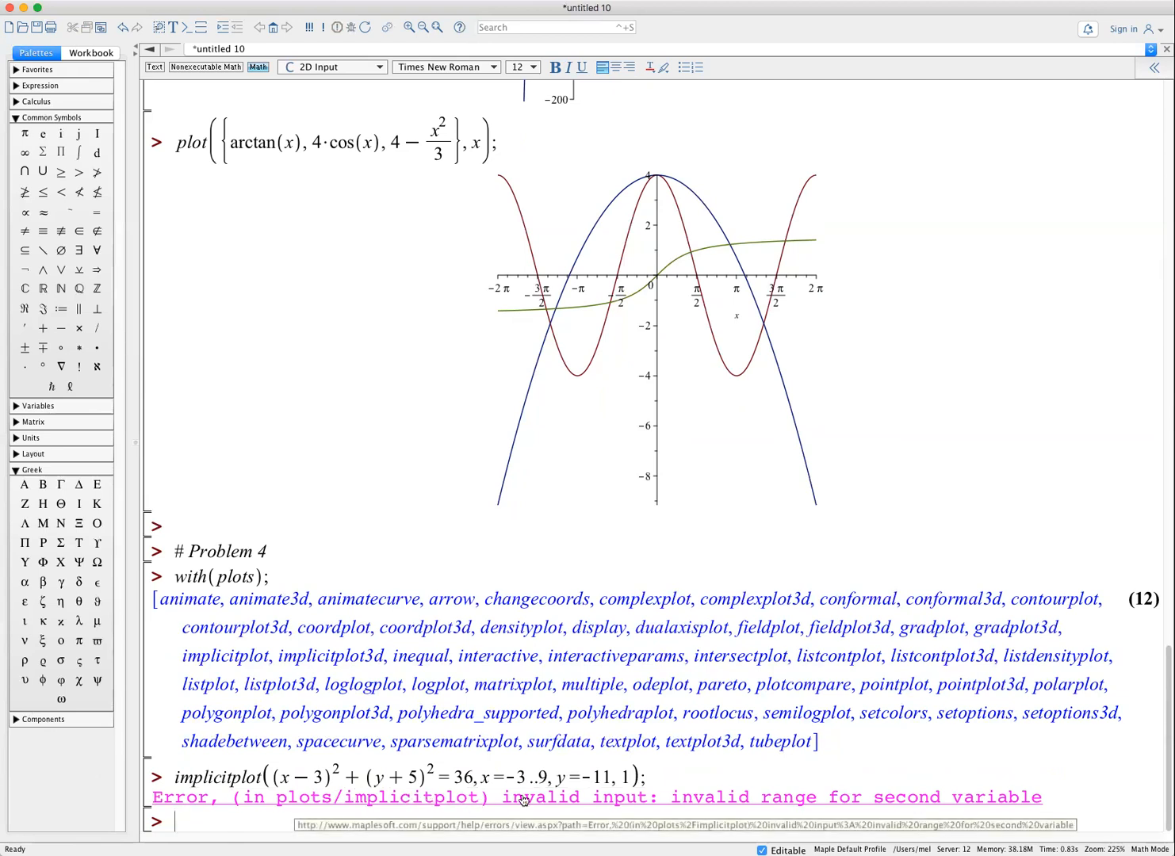
- Correct the implicitplot y range to -11..1 and execute the command again
click(614, 776)
key(BackSpace)
text(..)
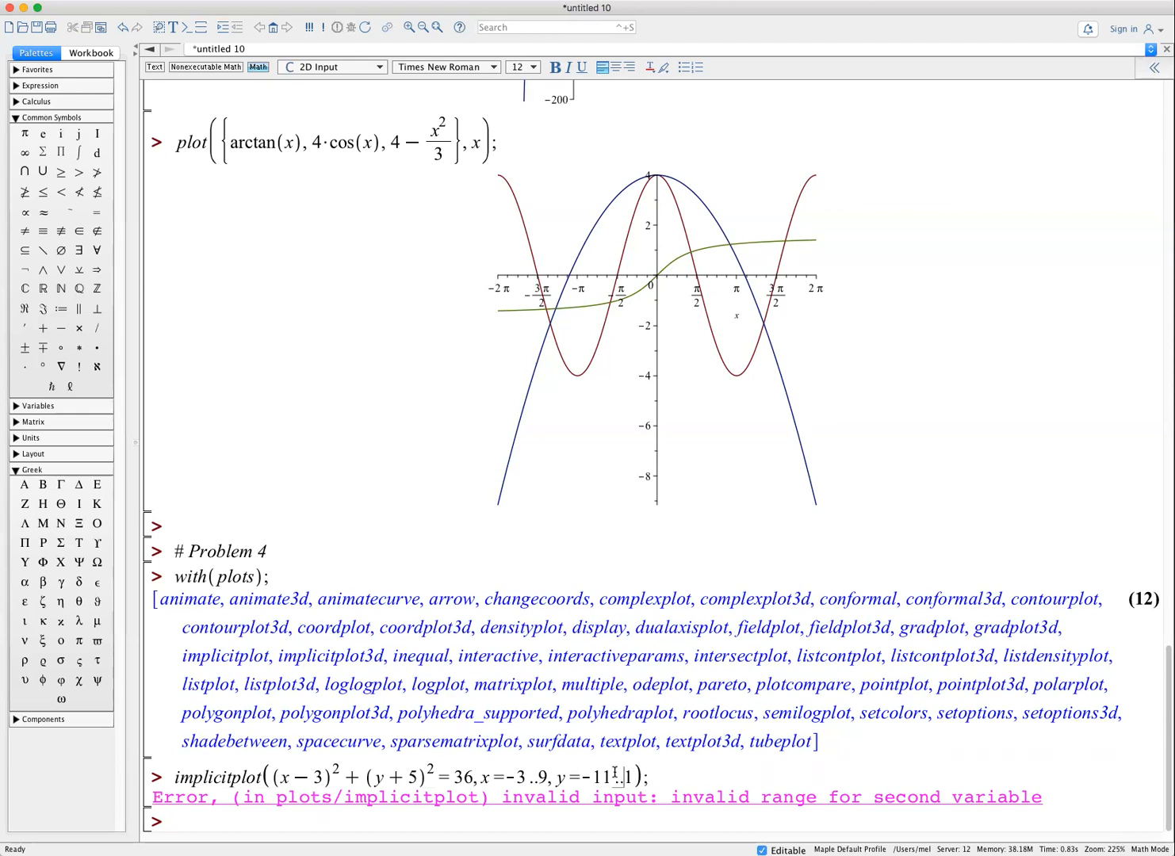
key(Return)
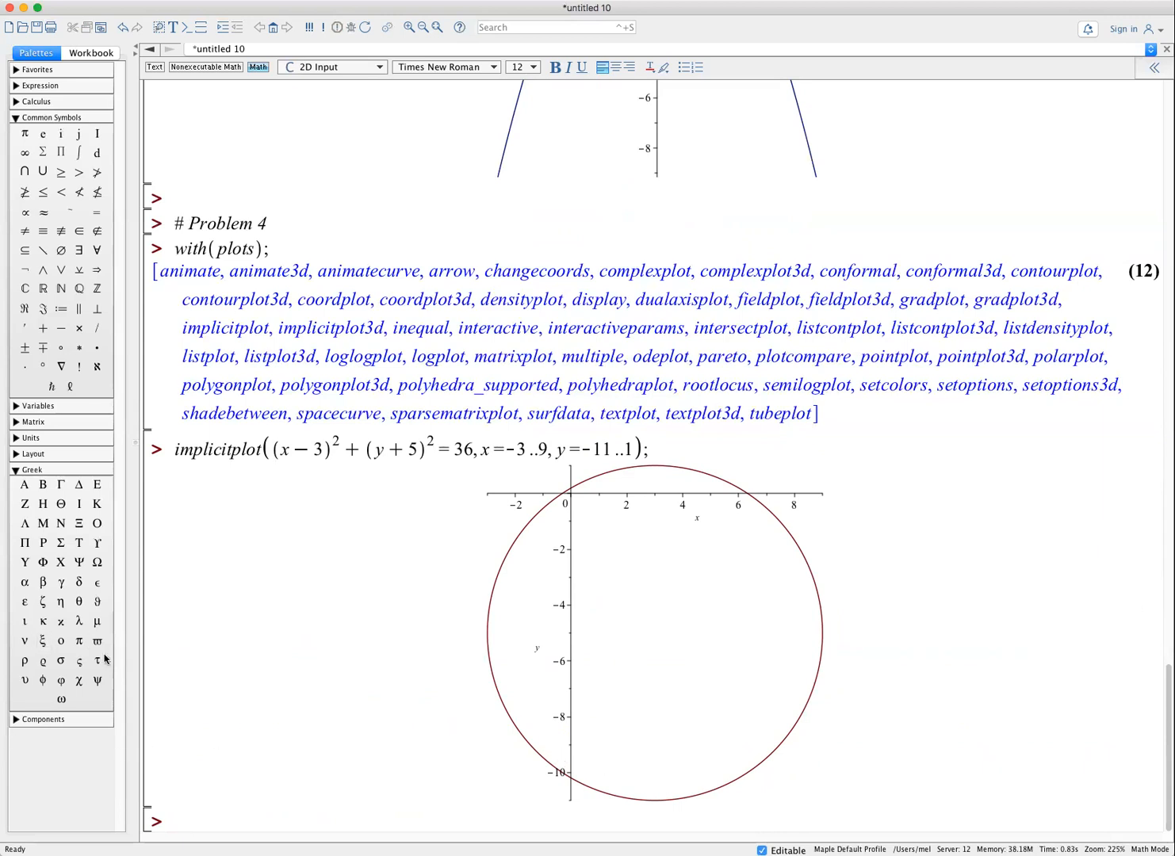
- Start an implicitplot command with the ellipse expression x^2/4 + y^2/25
text(implicitplot)
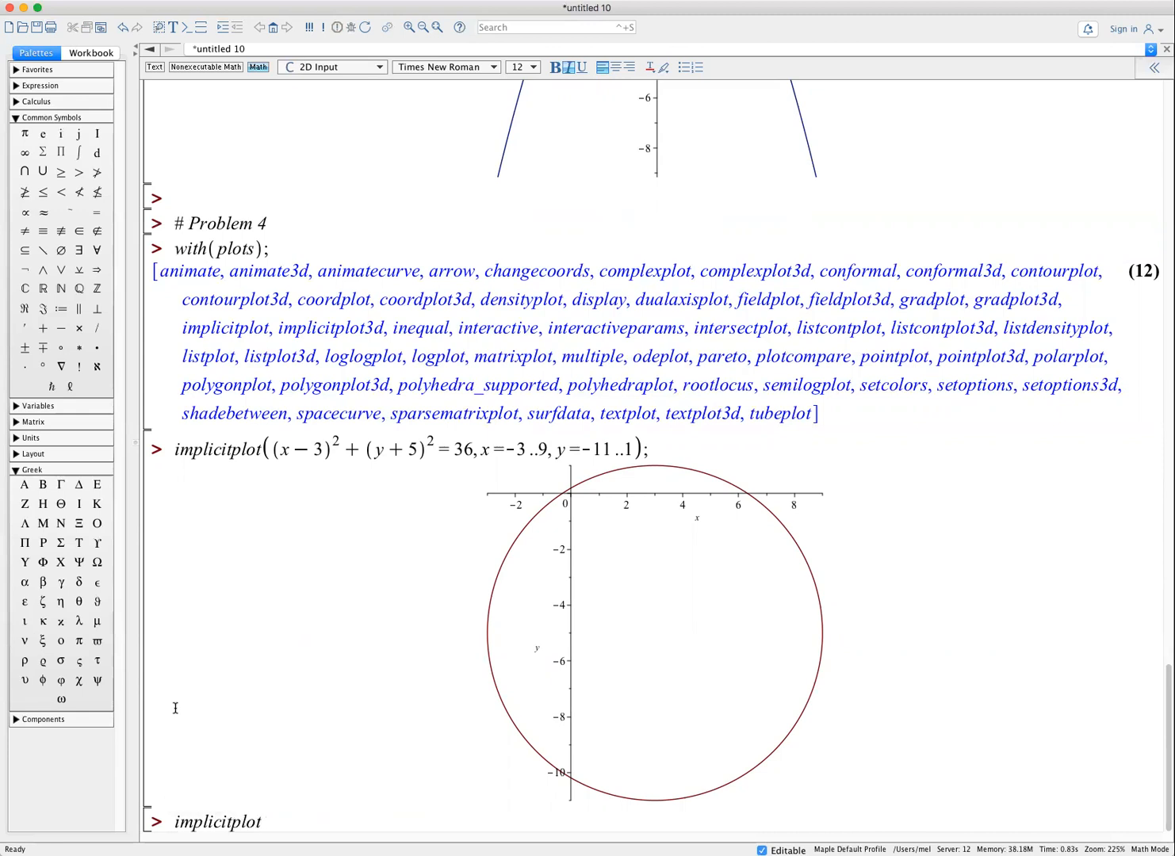
text((x^2)
key(Right)
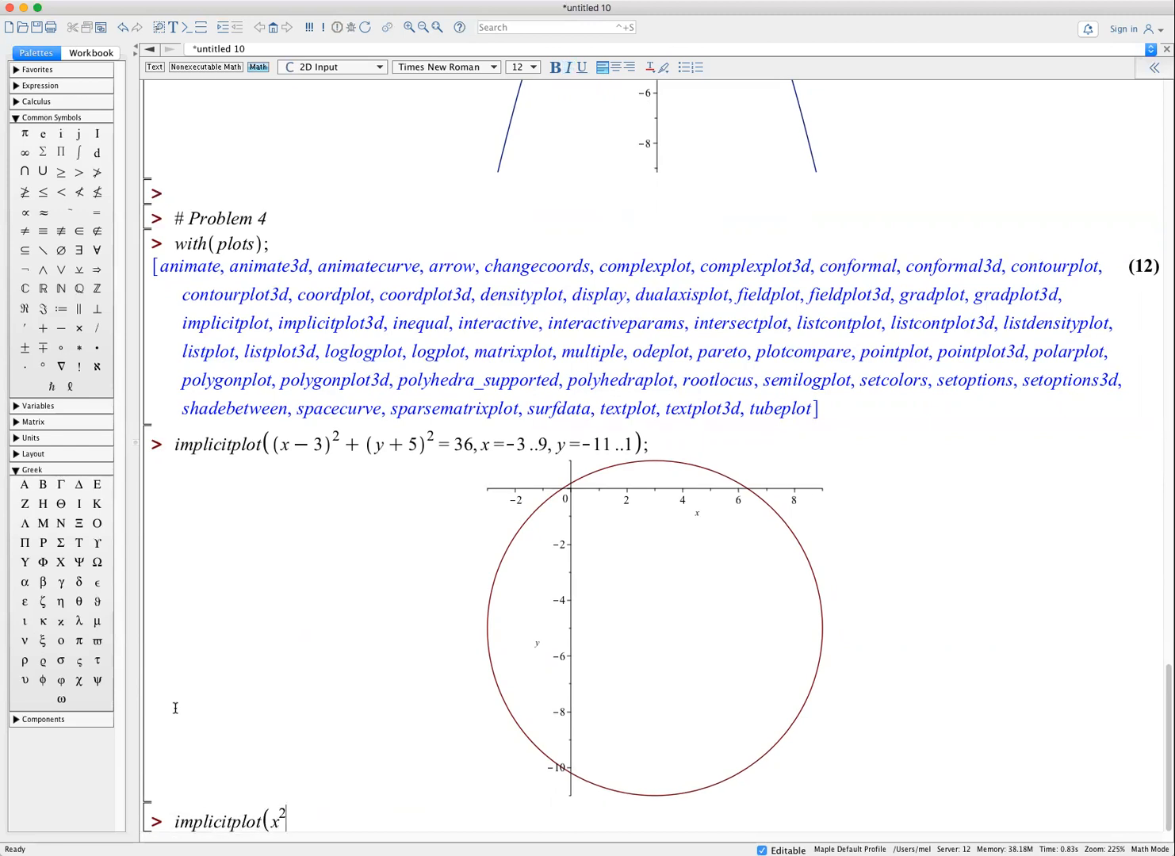
text(/4)
key(Right)
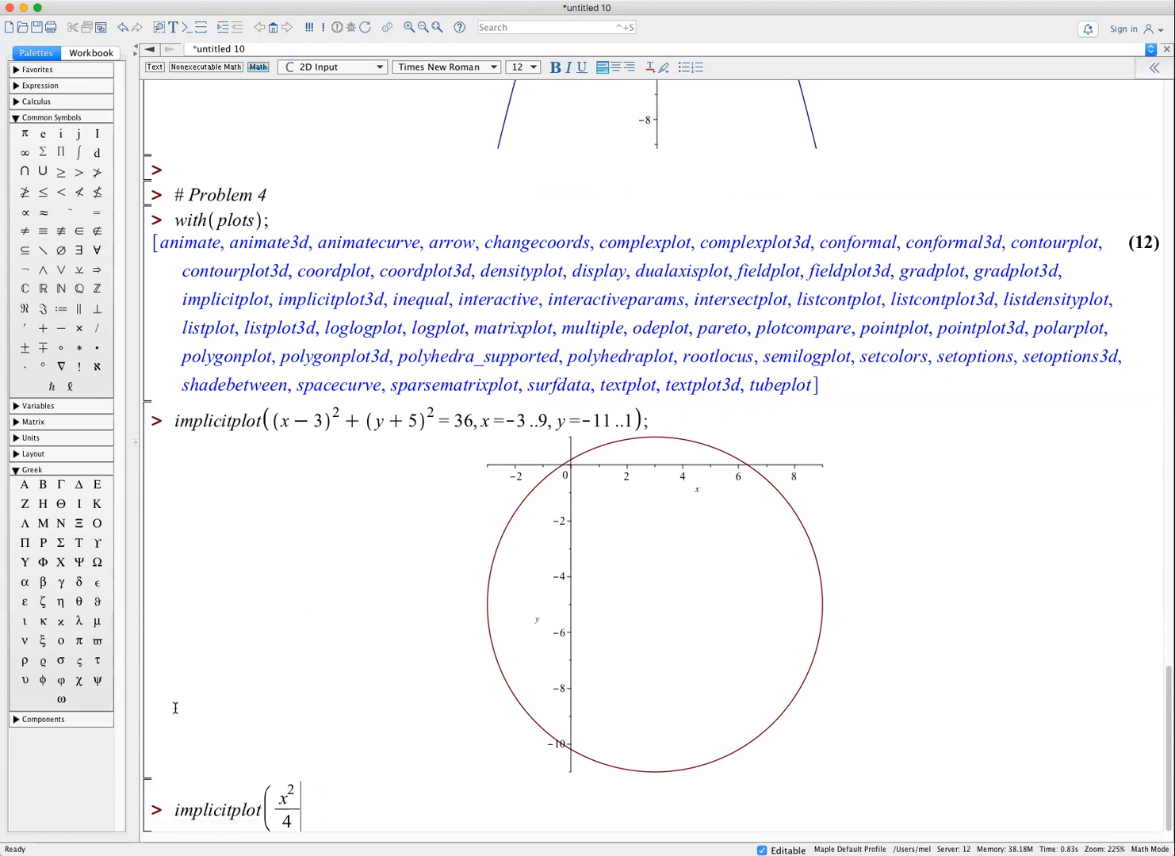
text(+ y^2)
key(Right)
text(/25)
key(Right)
- Complete the ellipse command with = 1, x=-2..2 and y=-5..5, and execute it
text(= 1, x = -2)
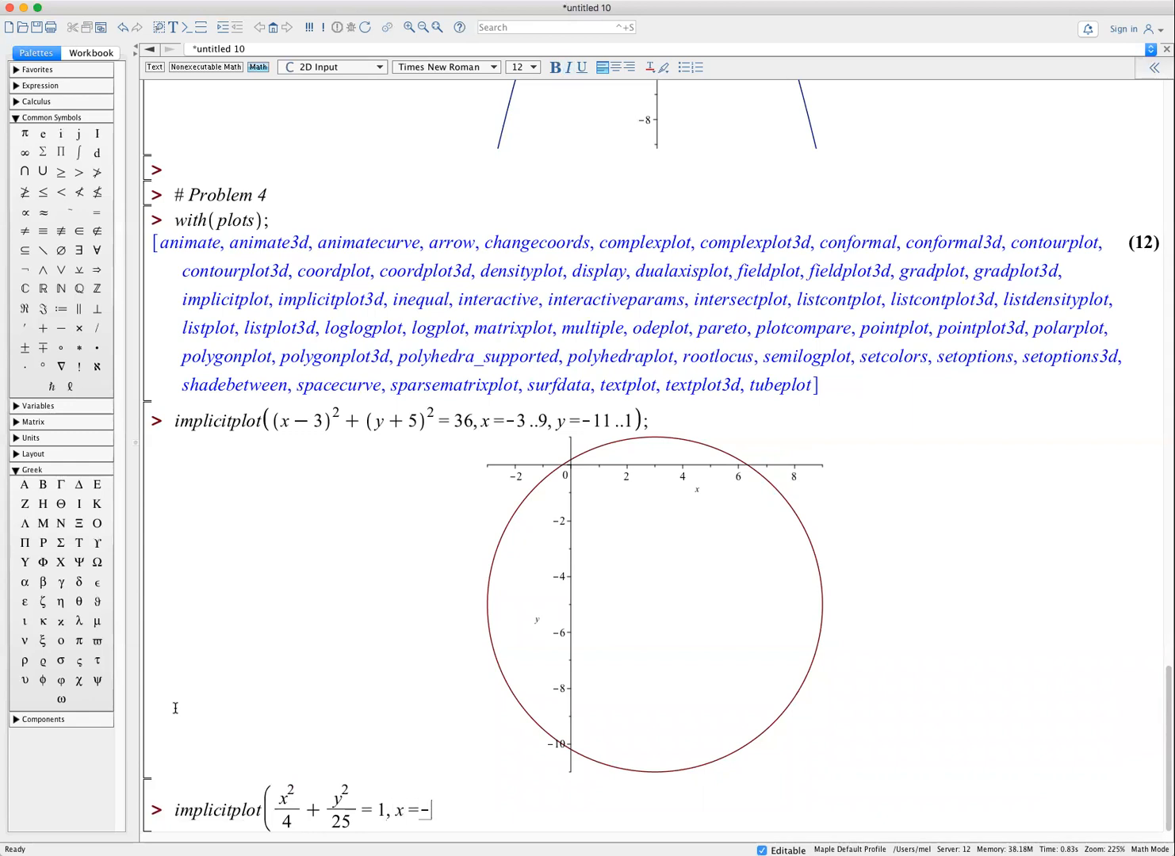
text(..2)
key(BackSpace)
key(BackSpace)
key(BackSpace)
text(..2, y = -5 ..5);)
key(Return)
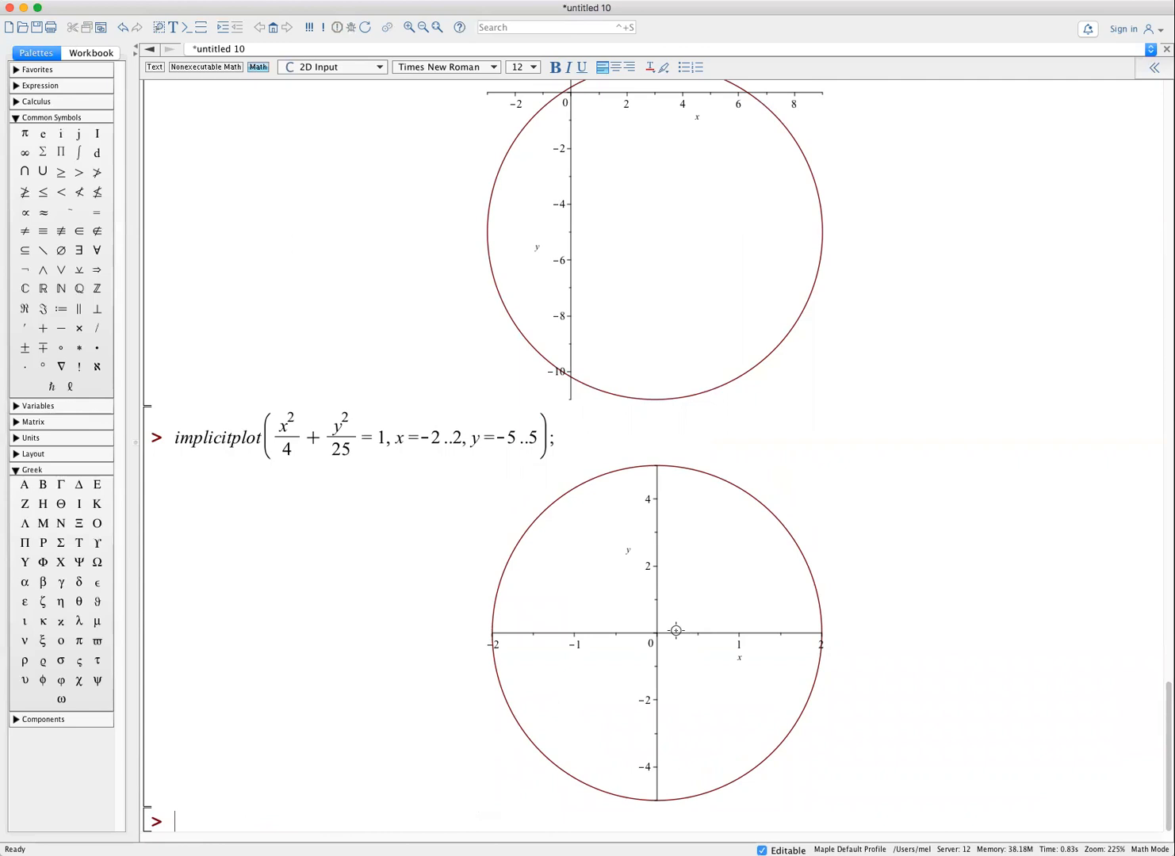
- Set the ellipse plot to constrained scaling and return to the empty prompt below it
right_click(704, 545)
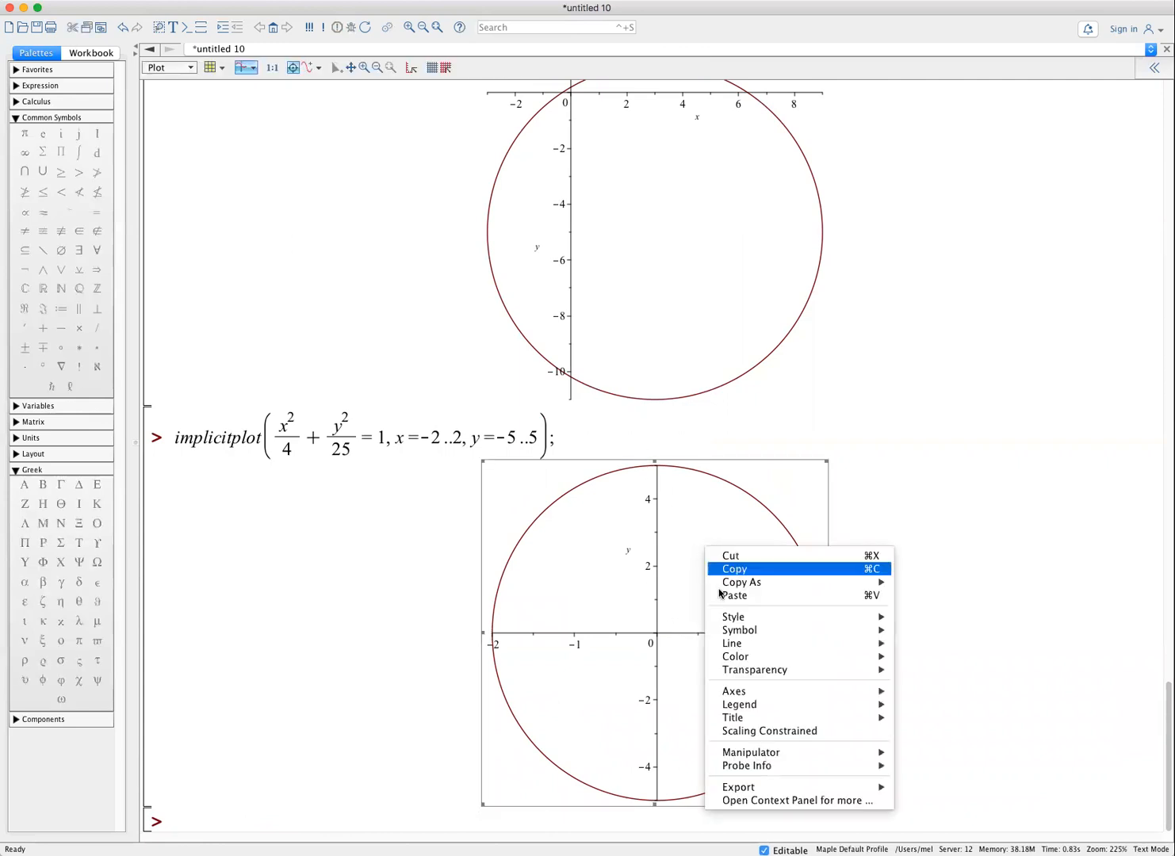
click(750, 731)
click(879, 665)
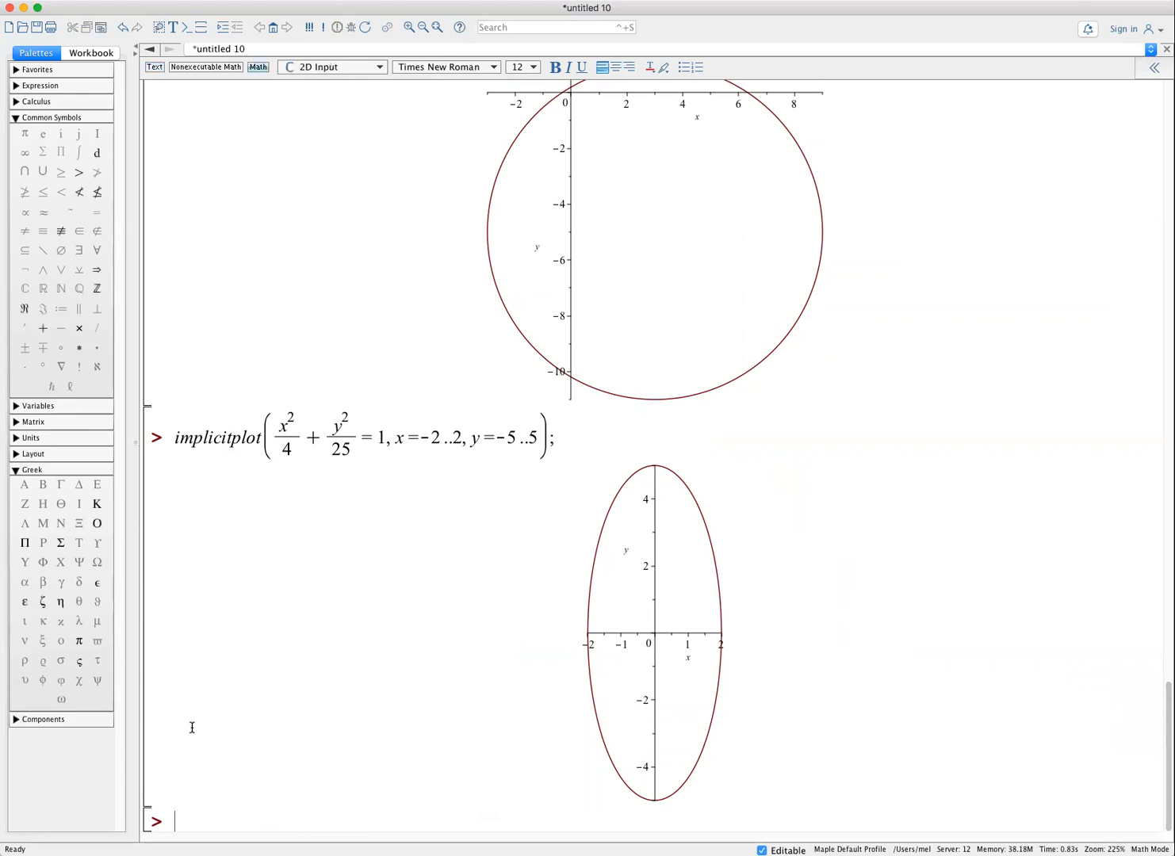
- Enter the terms -9*x*y-20*y^2 on the new input line
text(-9*x*y)
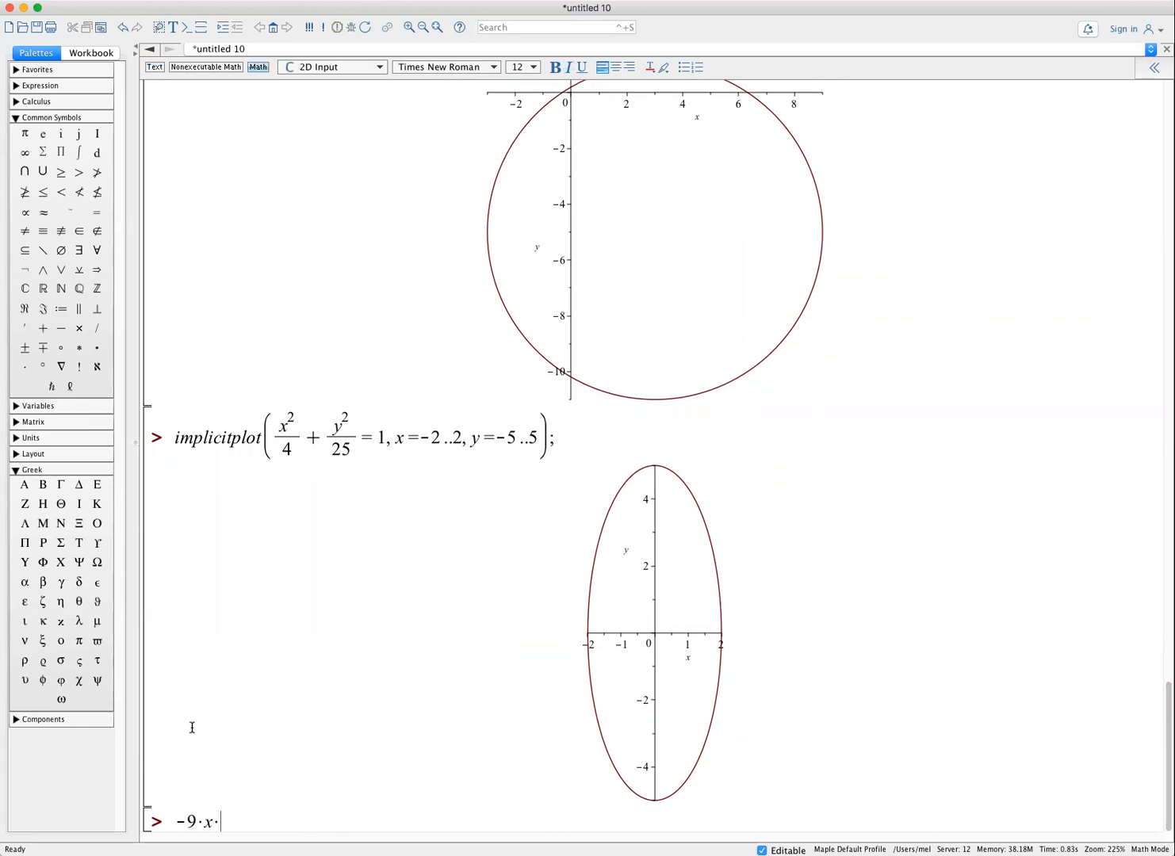
text(-20*)
text(y^2)
key(Right)
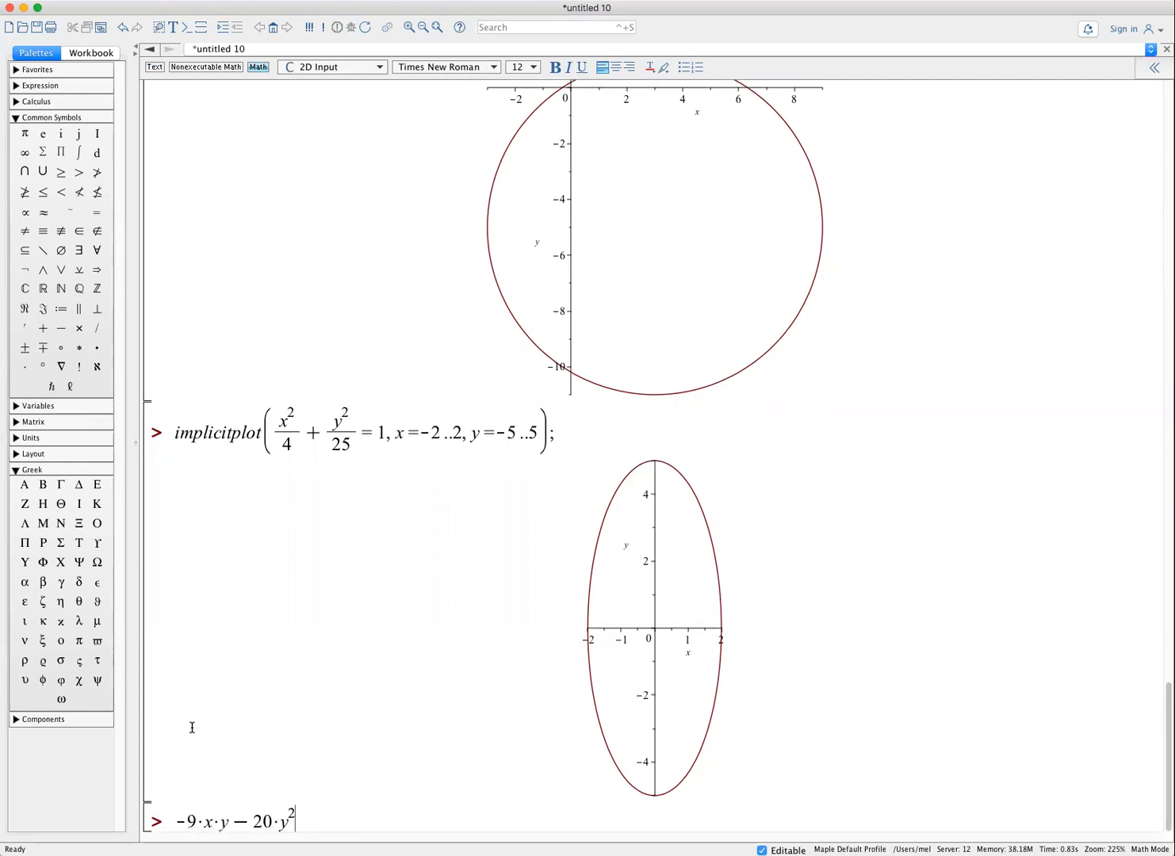
- Insert x^2 in front of the -9*x*y-20*y^2 terms
key(Left)
key(Left)
key(Left)
key(Left)
key(Left)
key(Left)
key(Left)
key(Left)
key(Up)
click(166, 820)
text(x^2)
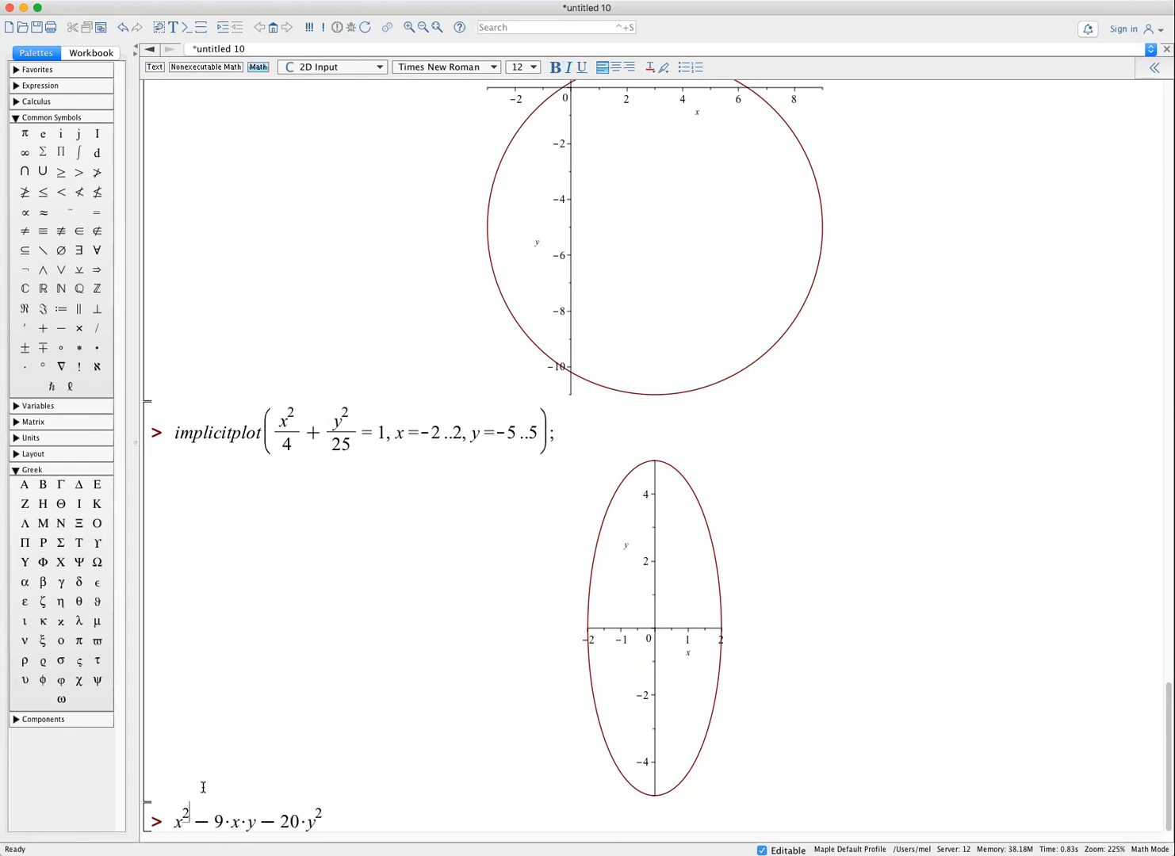
- Append =1 to the expression and insert implicitplot( in front of it
click(346, 829)
text(=1)
key(Left)
key(Left)
key(Left)
key(Left)
key(Left)
key(Left)
key(Left)
key(Left)
key(Left)
key(Left)
key(Left)
key(Left)
key(Left)
key(Left)
key(Left)
key(Left)
text(implicit)
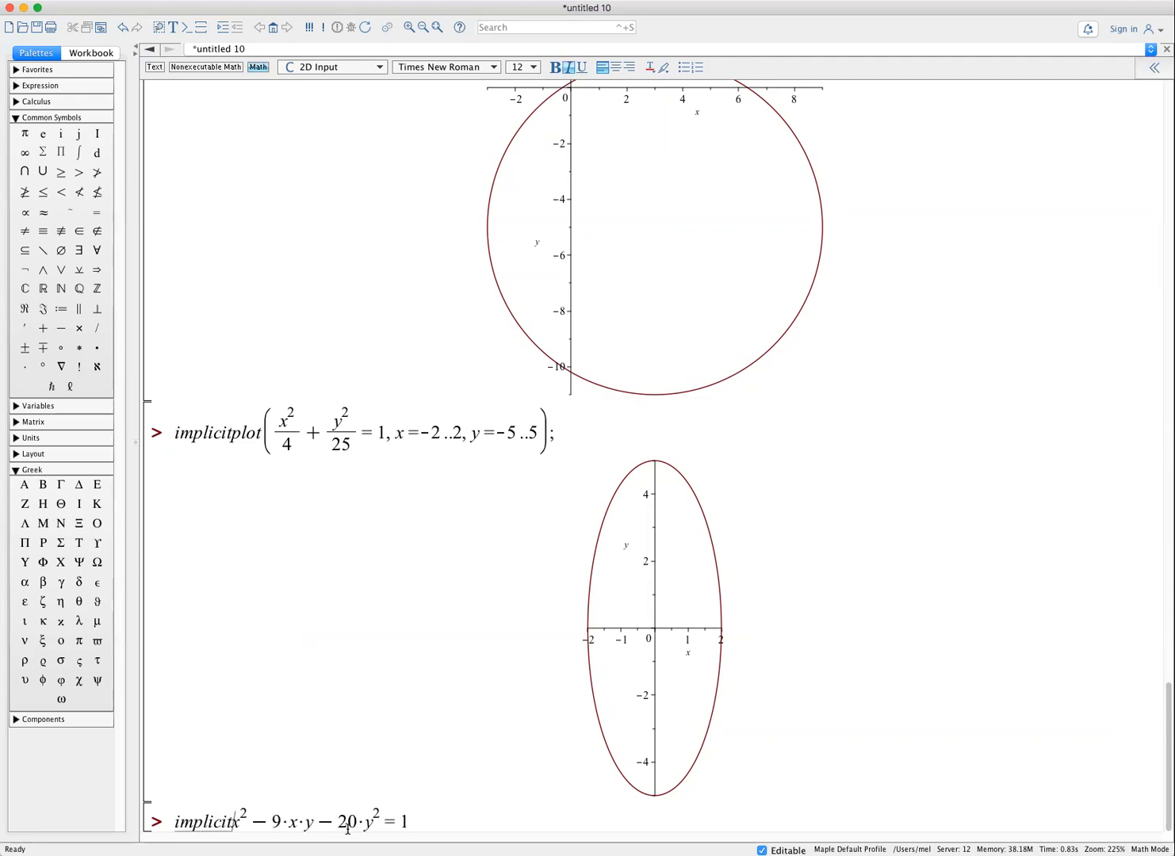
text(plot()
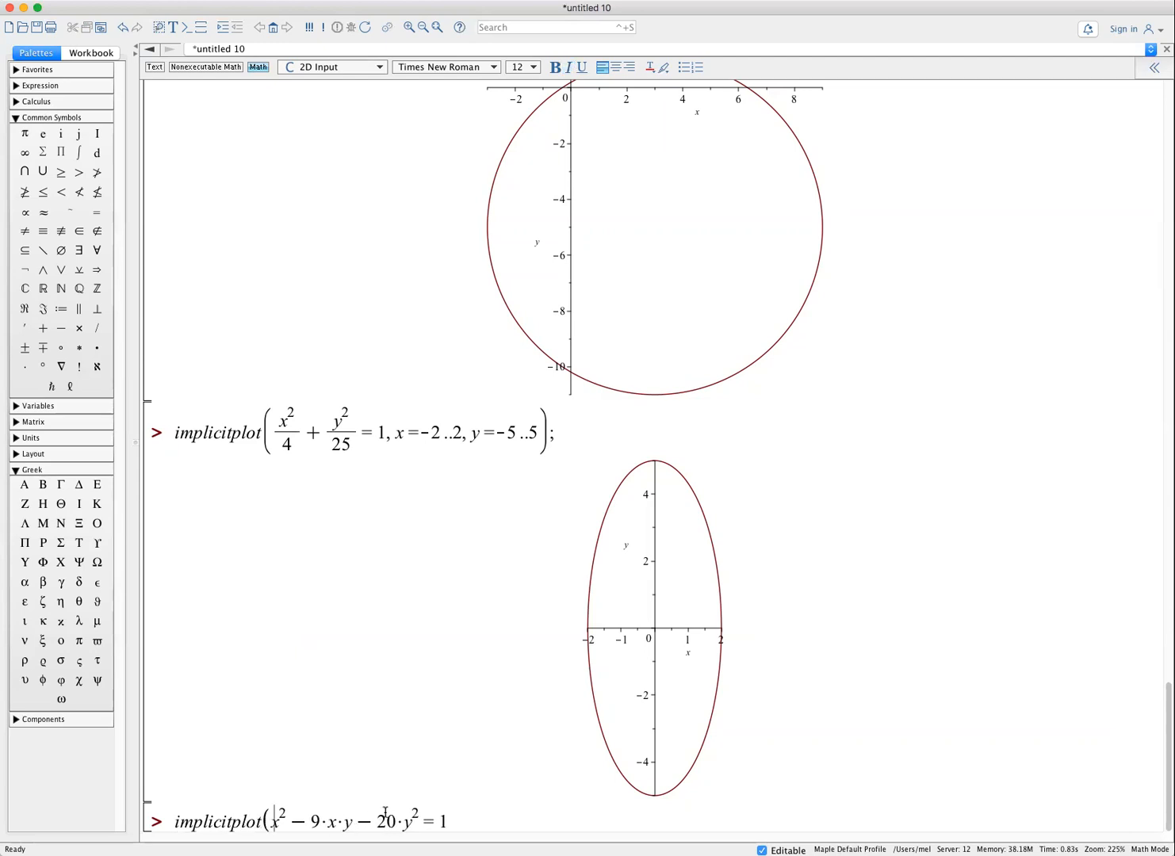
- Finish the implicitplot command with x=-5..5 and y=-5..5, and execute it
click(454, 824)
text(,x=-)
text(5..5)
text(,y=-5..)
text(5 ..5, y =−5 ..5)
text();)
key(Return)
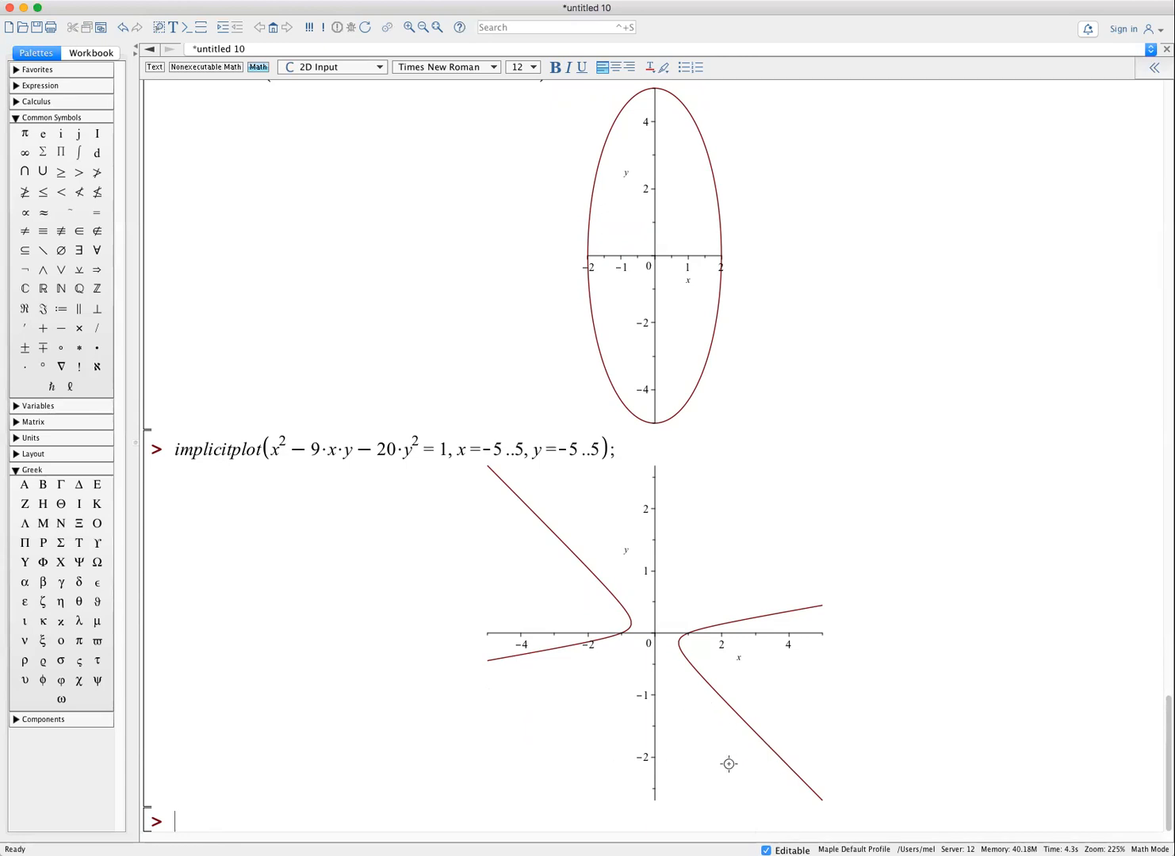
- Copy the last implicitplot command to a new line, change the minus before 20*y^2 to a plus, and execute it
drag(175, 449, 641, 448)
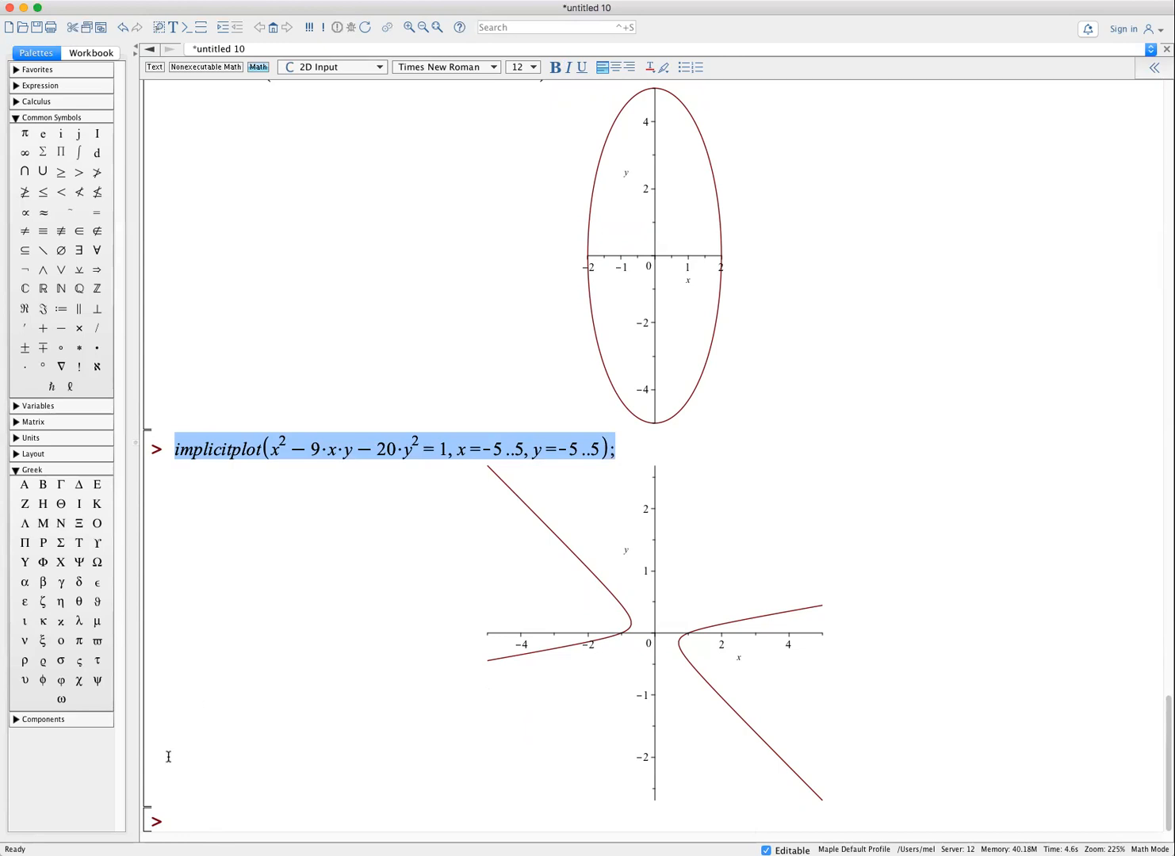
click(177, 821)
text(implicitplot(x^2-9*x*y-20*y^2 = 1, x = -5 .. 5, y = -5 .. 5);)
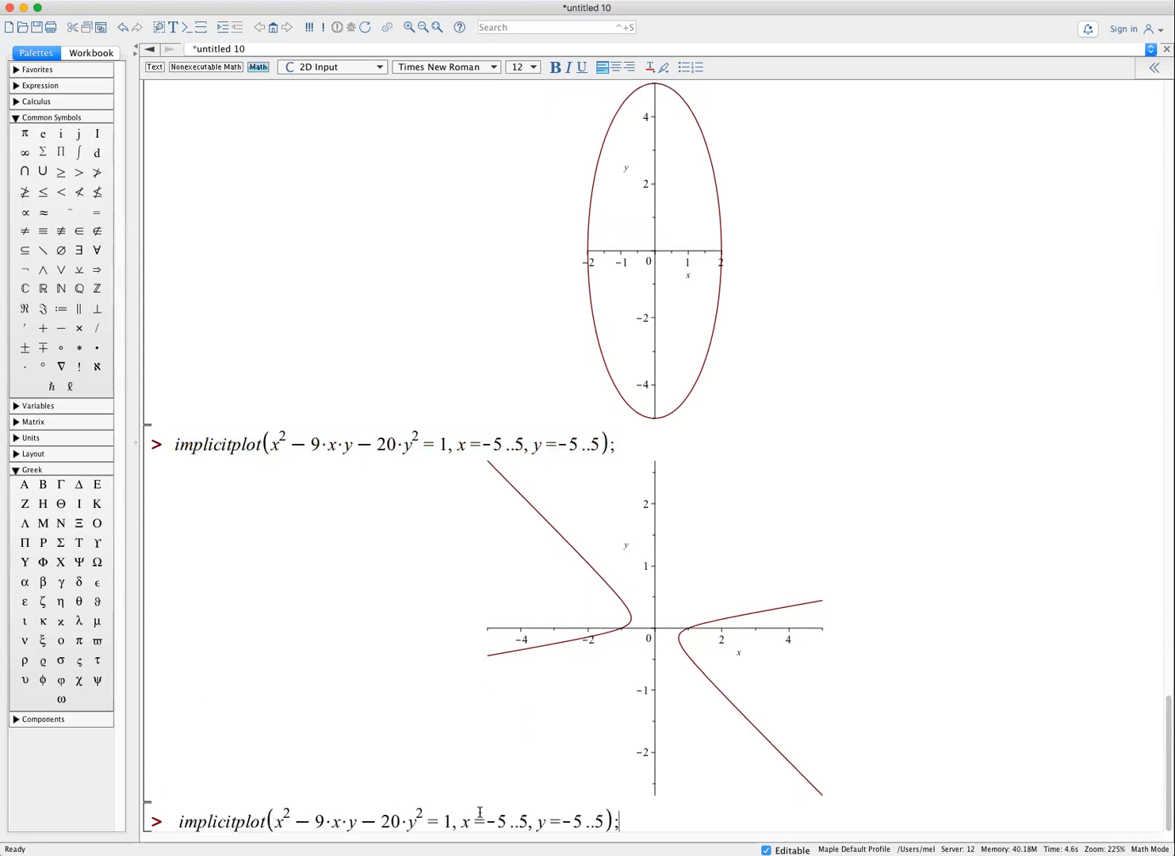
click(379, 821)
key(BackSpace)
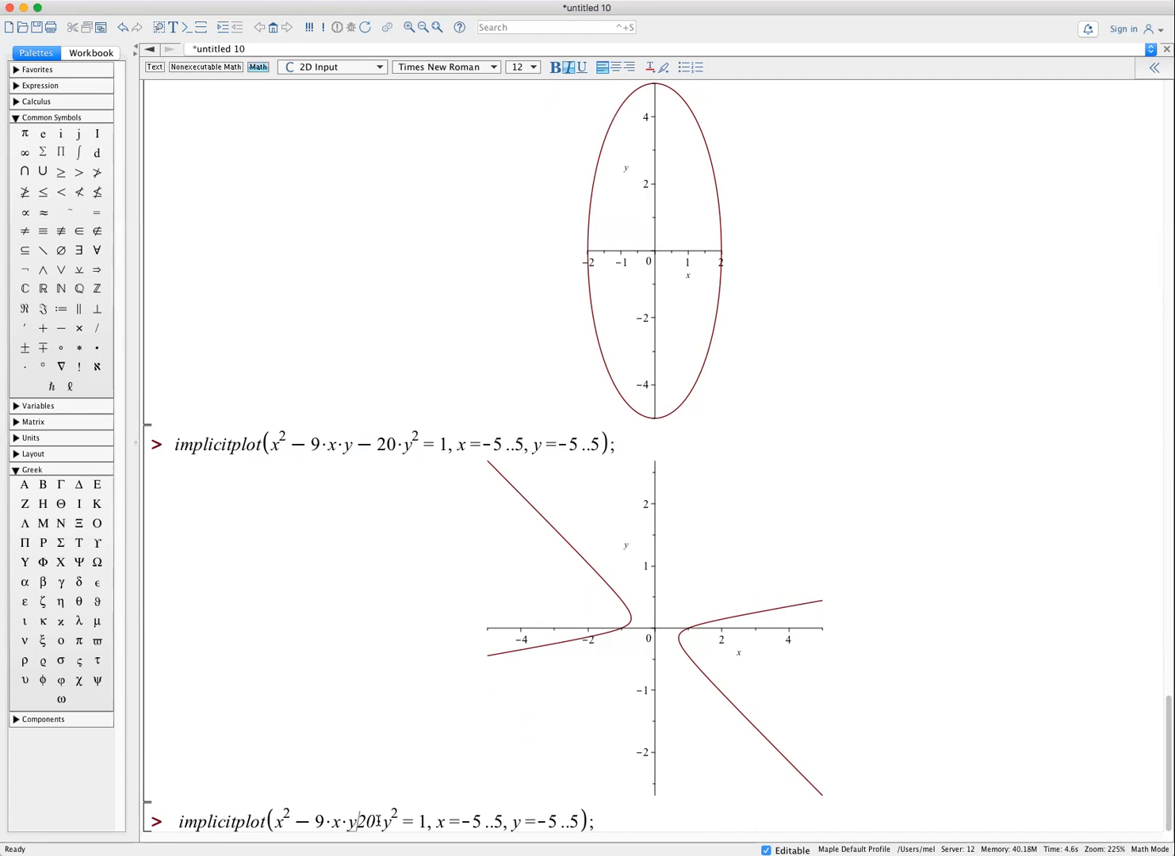
text(+)
key(Return)
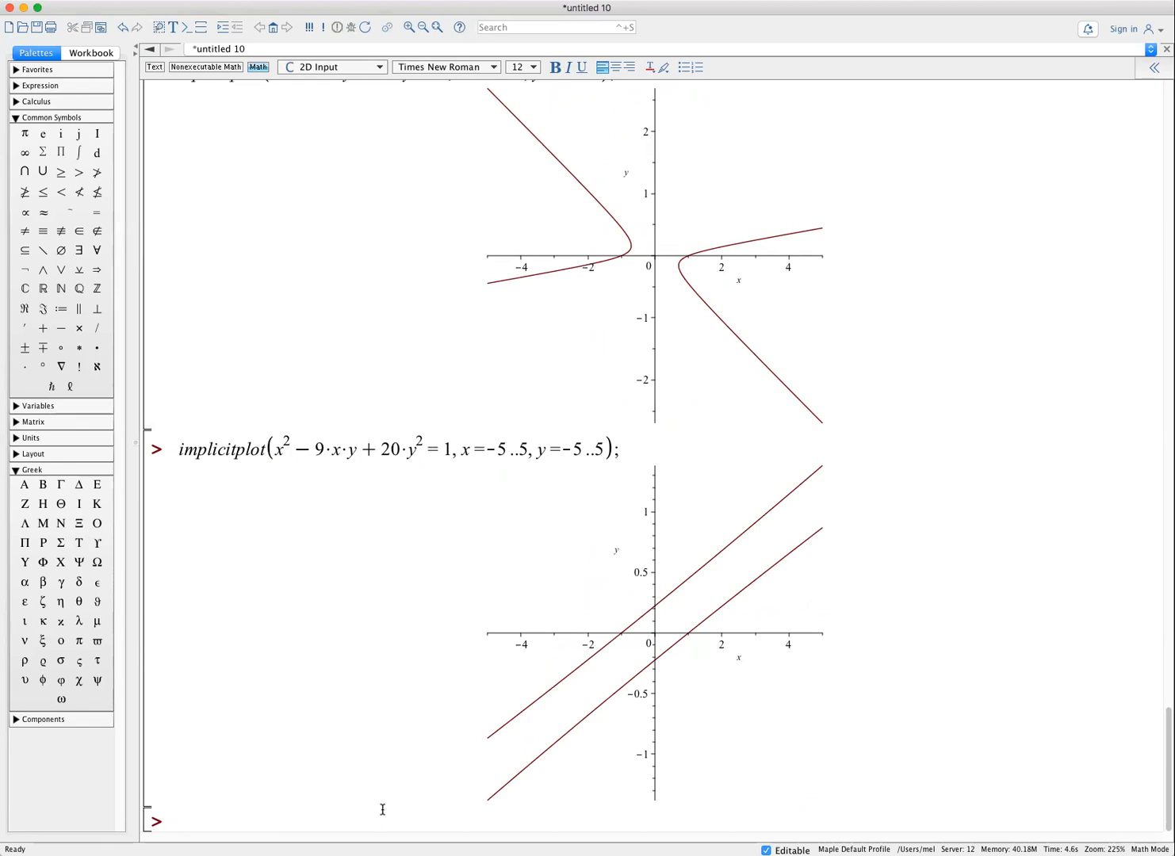
- Factor the copied expression x^2-9*x*y+20*y^2 with the factor command
drag(274, 445, 415, 450)
key(ctrl+c)
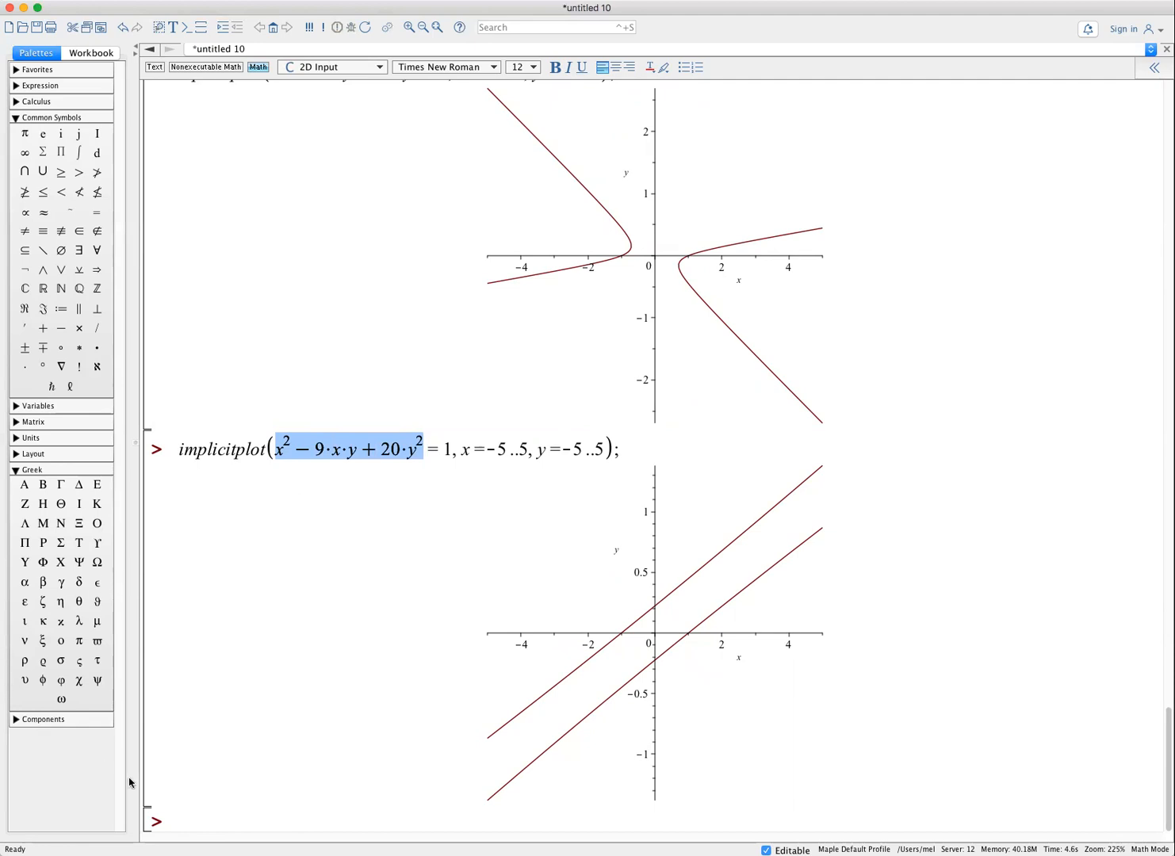
click(186, 822)
text(f)
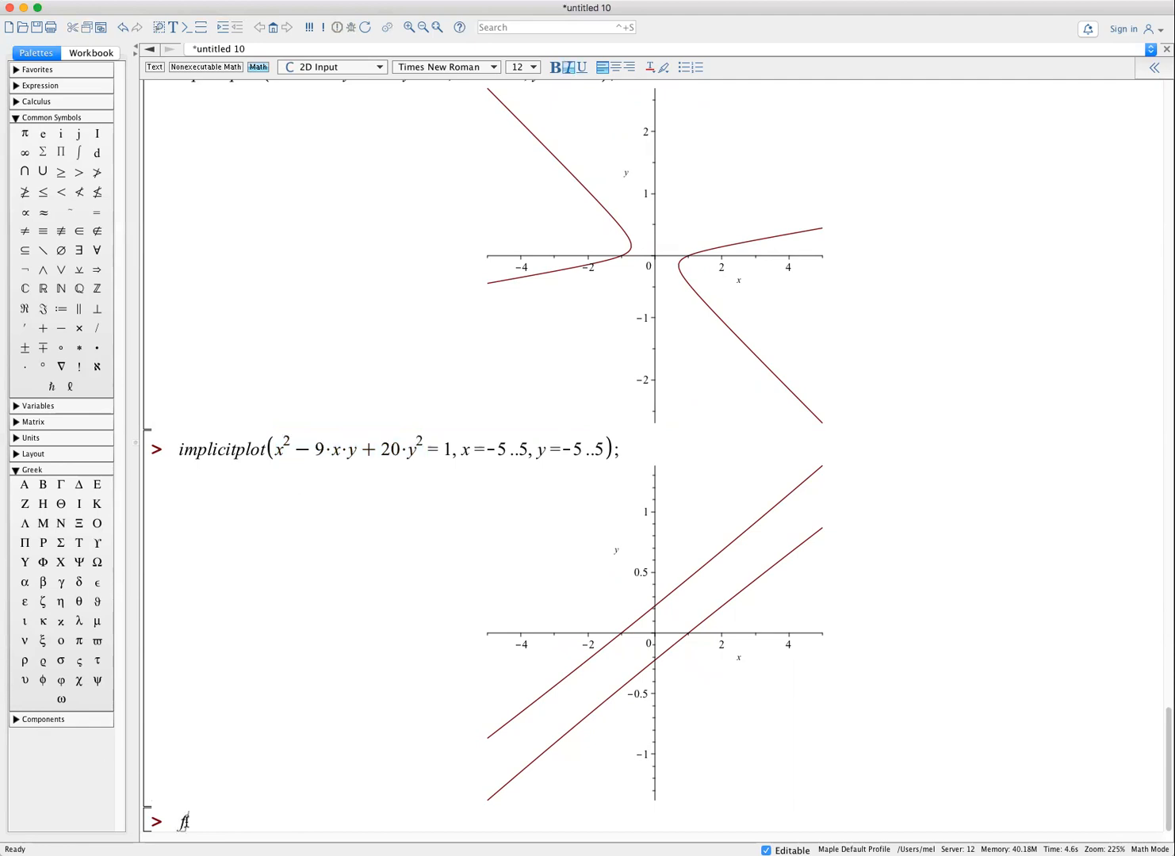
text(actor()
key(ctrl+v)
key(Right)
text();)
key(Return)
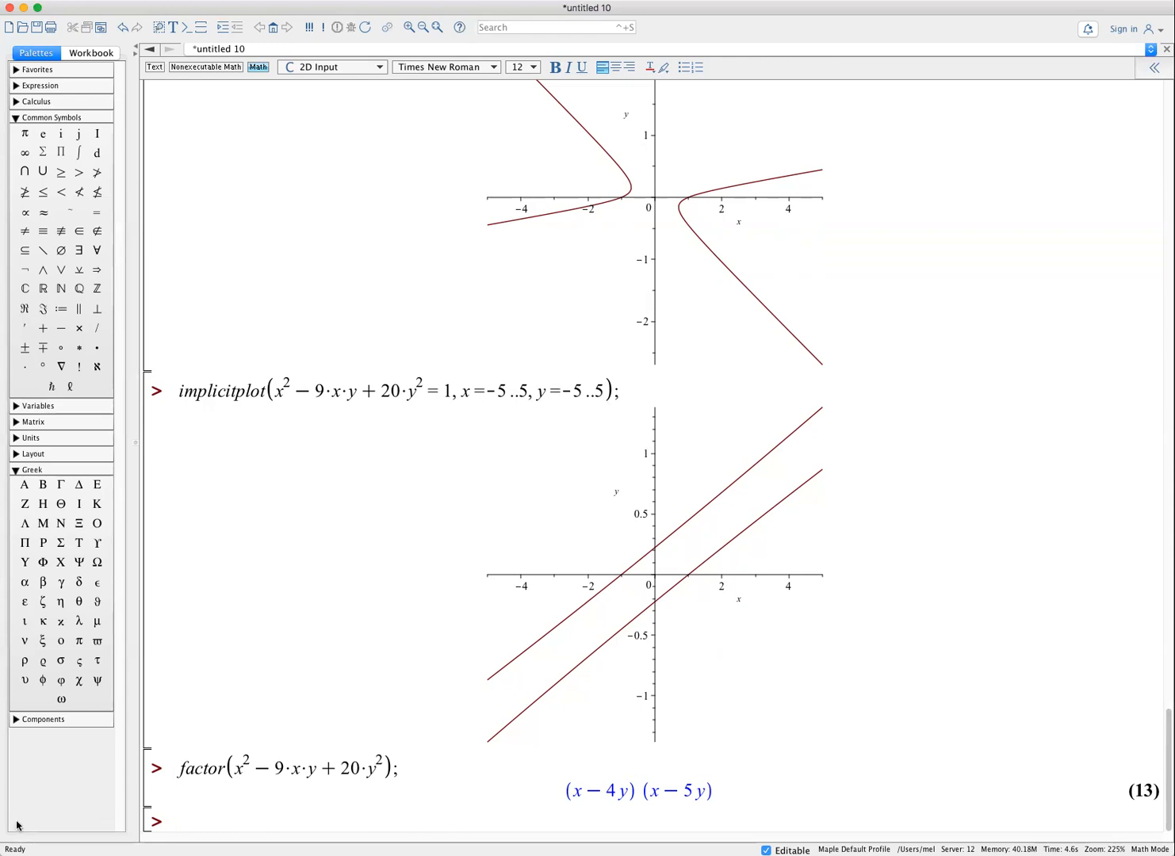
- Leave a blank prompt and add the comment line # Problem 5
key(Return)
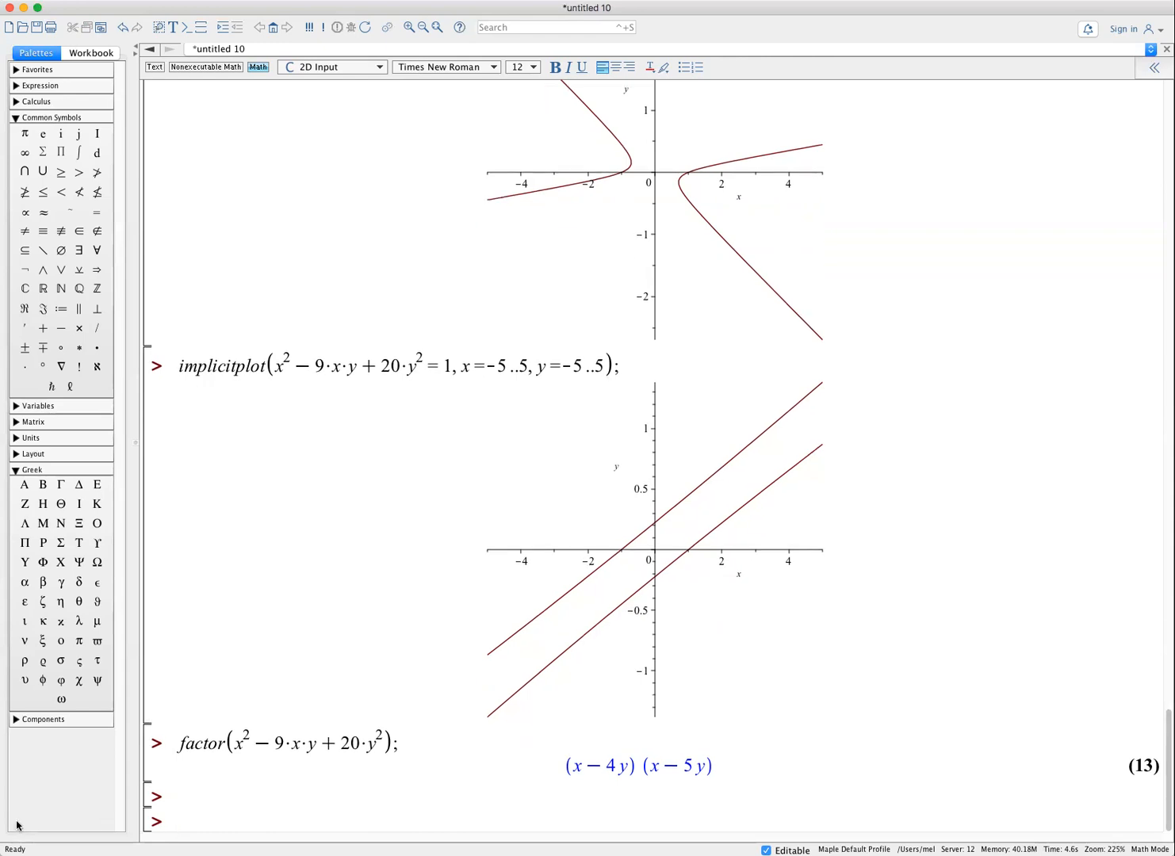
text(# Problem 5)
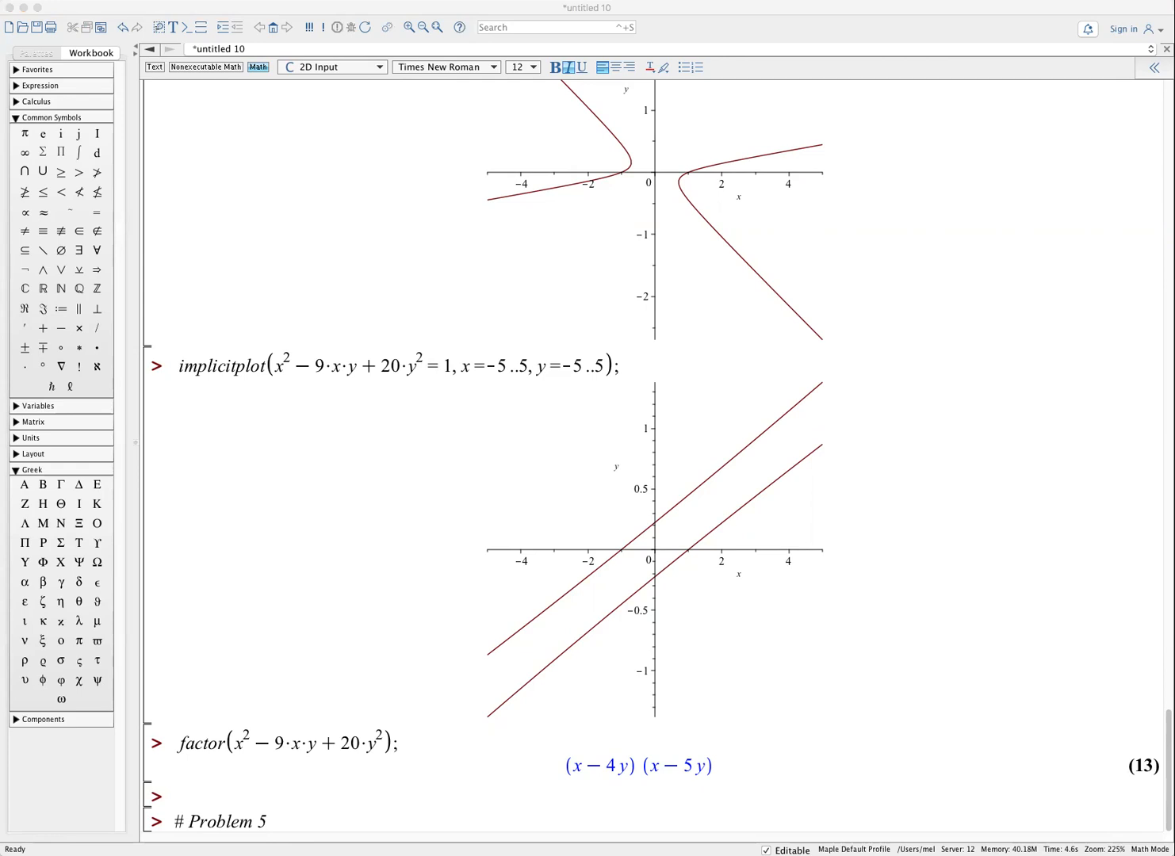
click(291, 825)
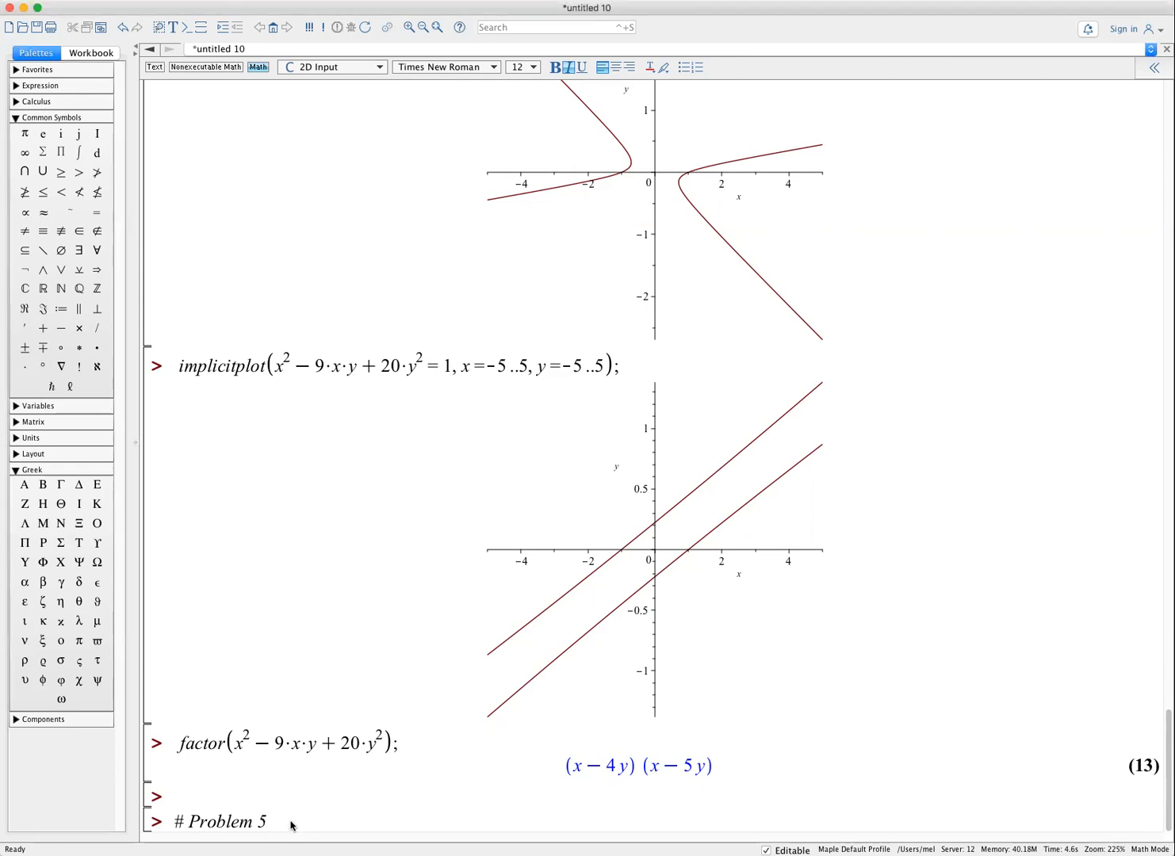
key(Return)
- Factor the polynomial x^6-1 using the factor command
text(factor)
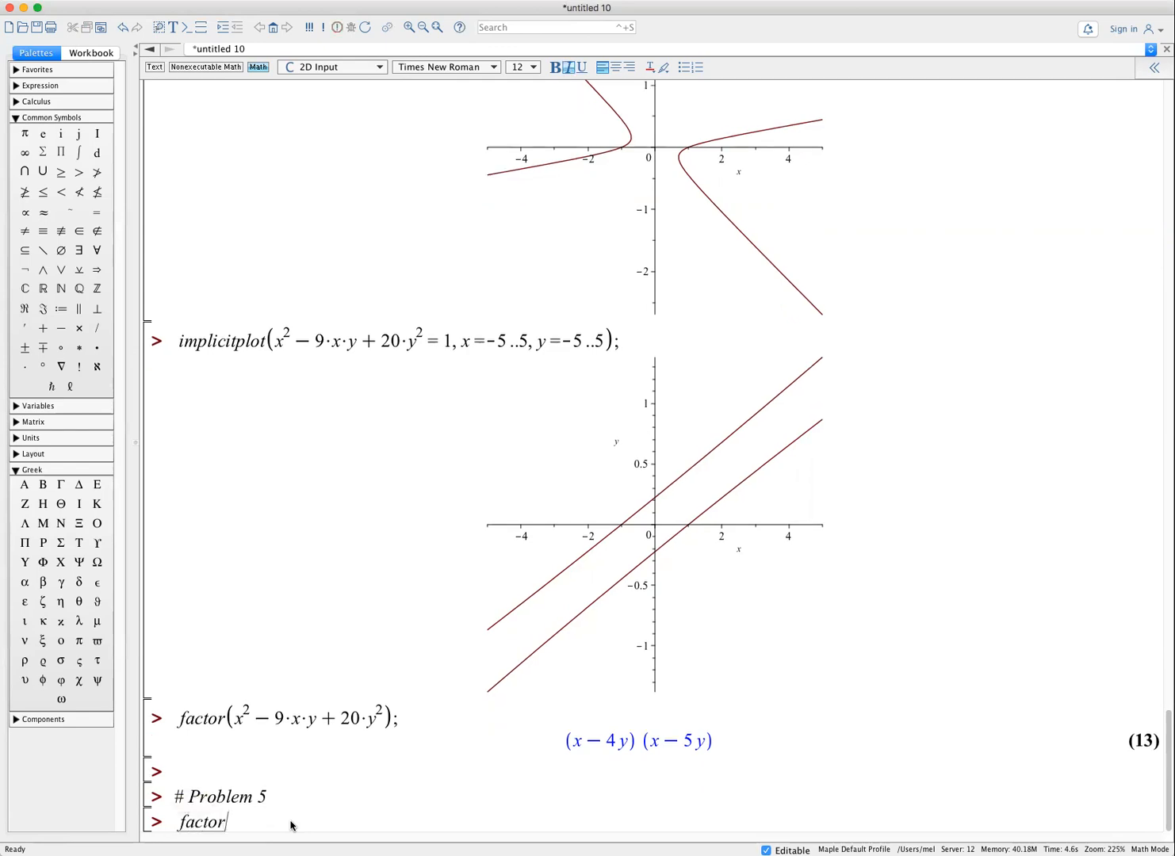
text((x^6)
key(Right)
text(-1))
text(;)
key(Return)
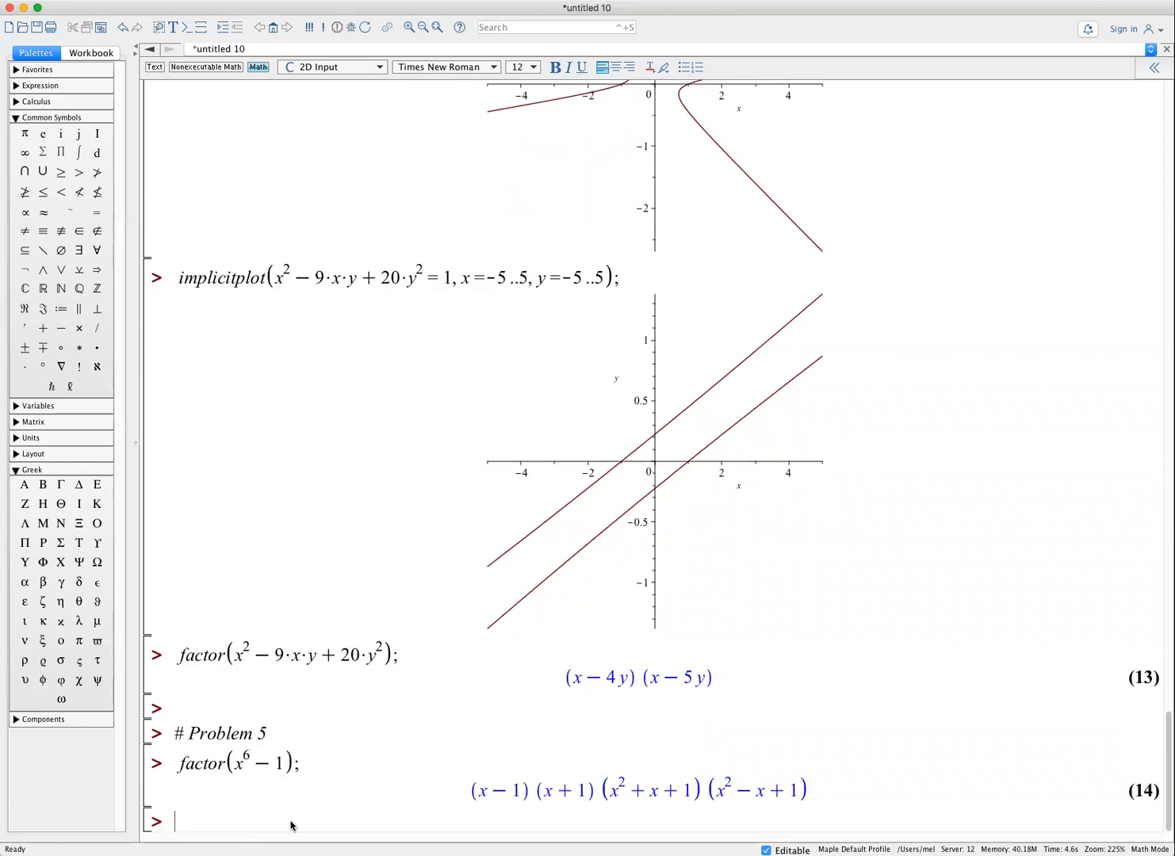
- Factor the expression x^6-y^12 using the factor command
text(fact)
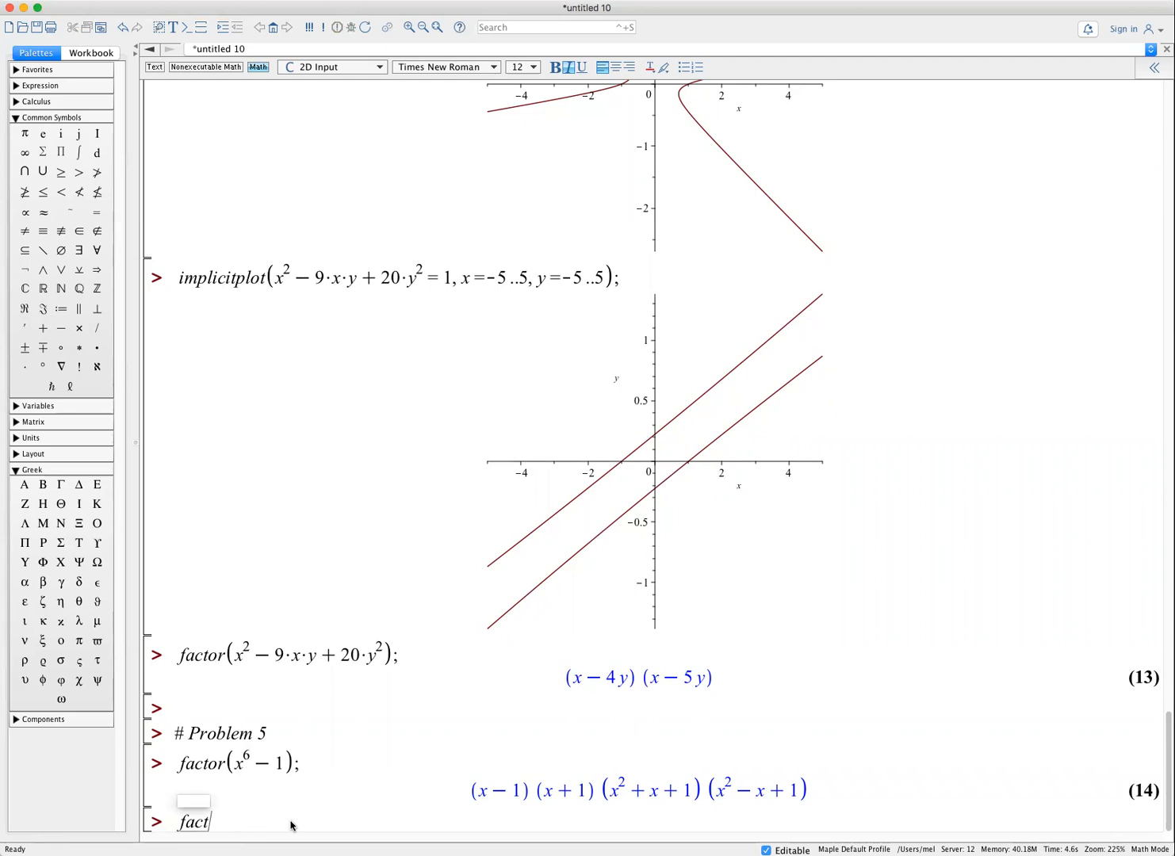
text(or(x^6)
key(Right)
text(- y)
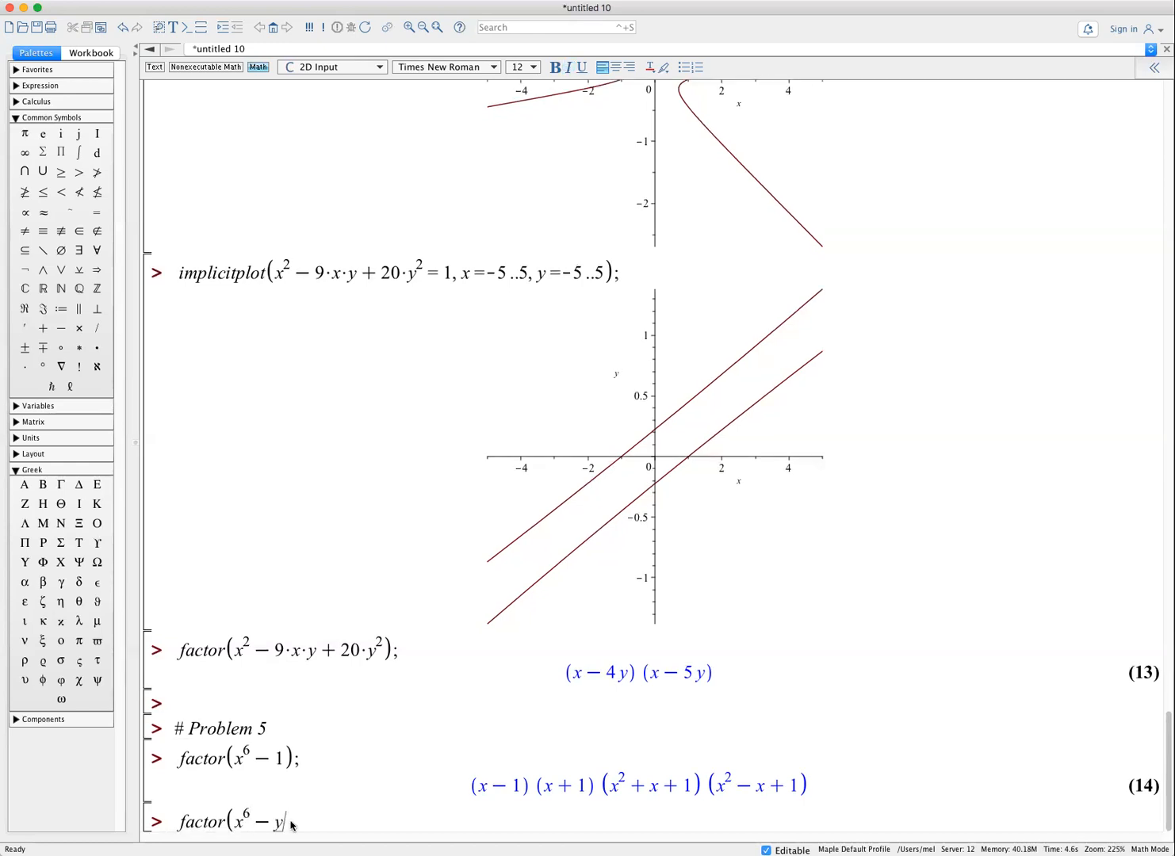
text(^12)
key(Right)
text();)
key(Return)
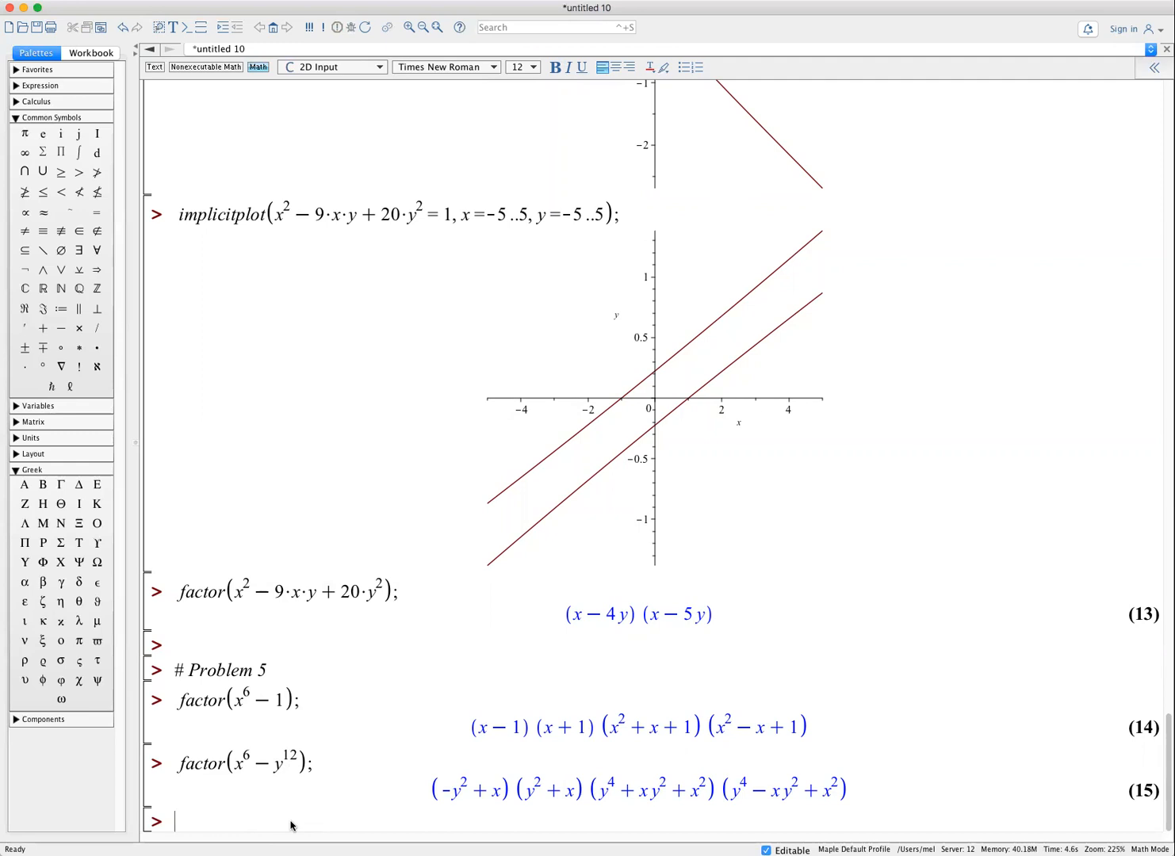
text(ifa)
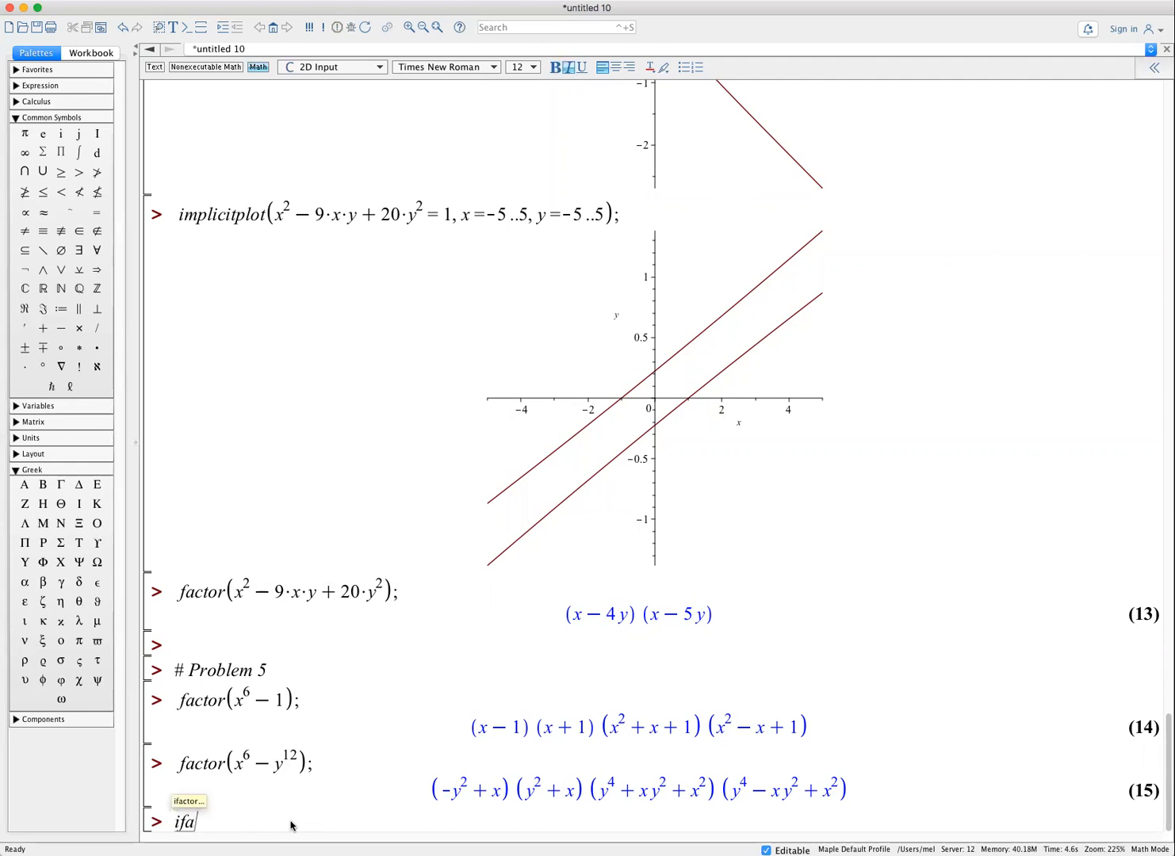
text(ctor()
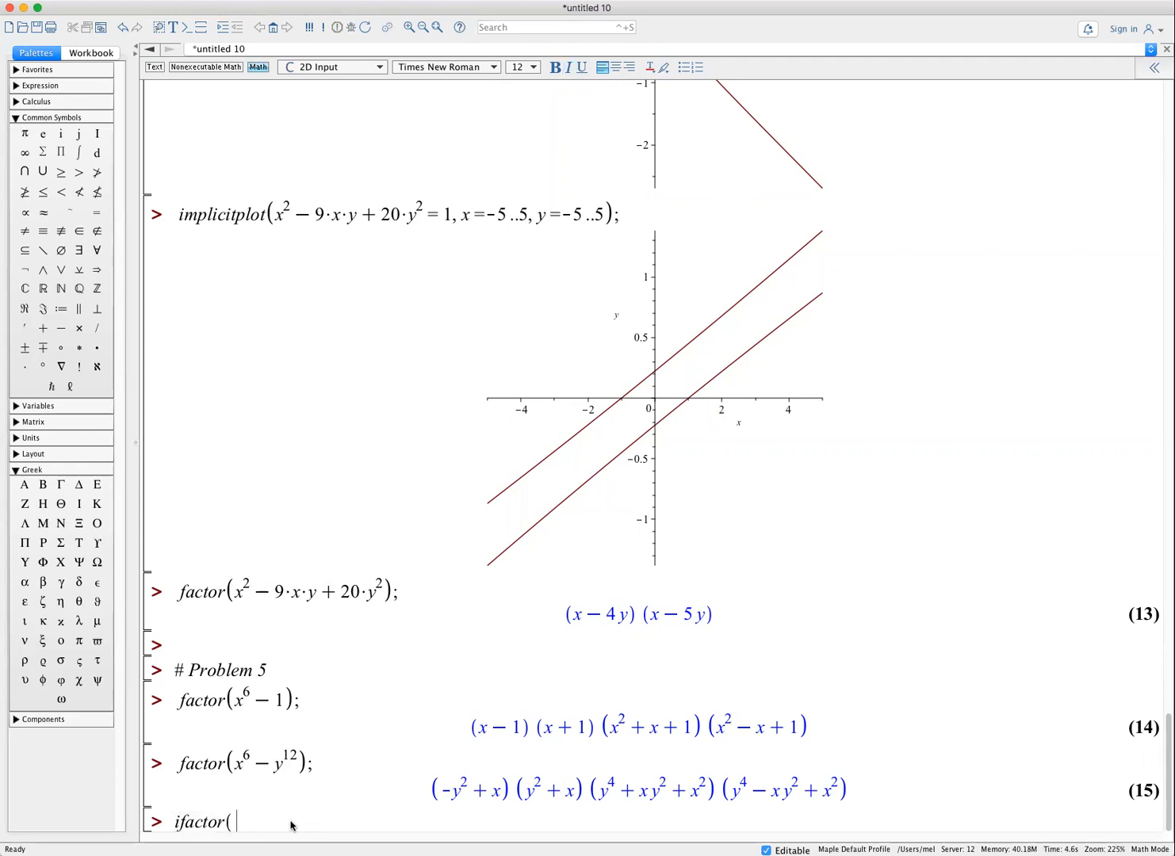
text(3636363636363636)
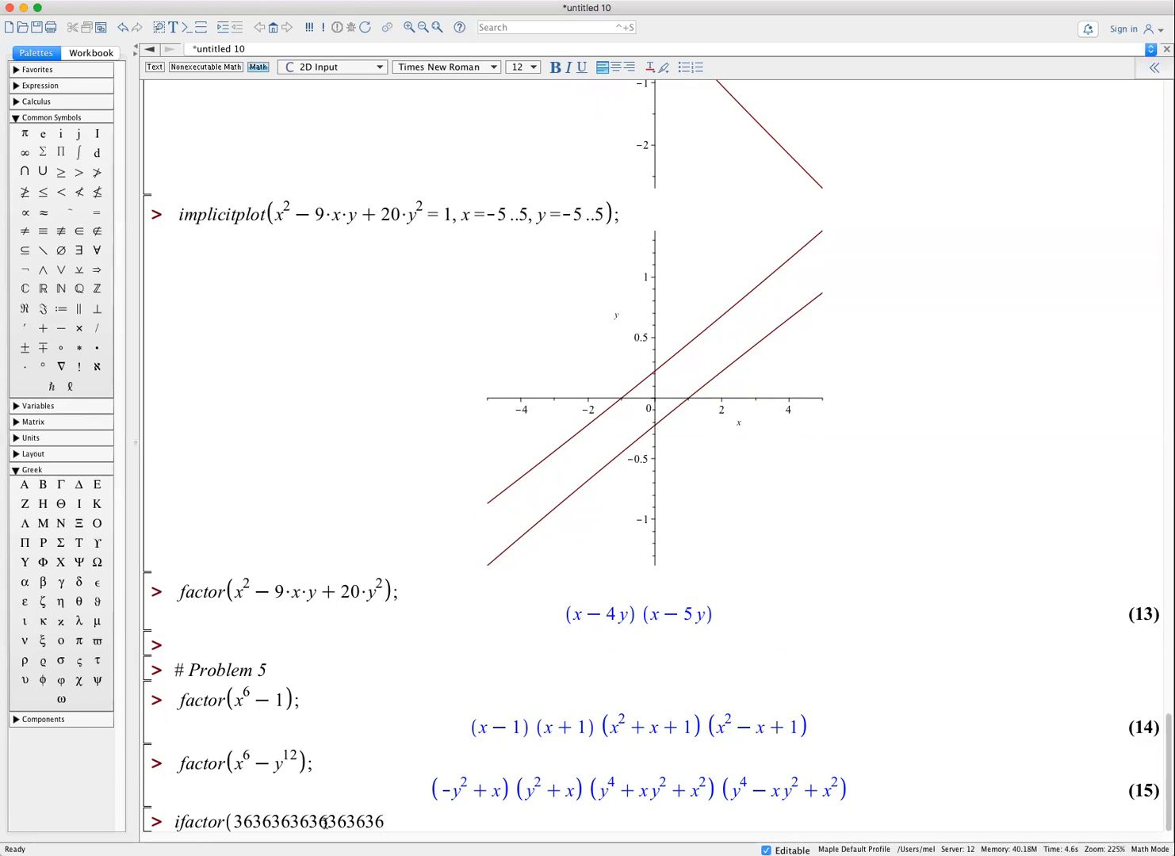
drag(387, 821, 356, 822)
text();)
key(Return)
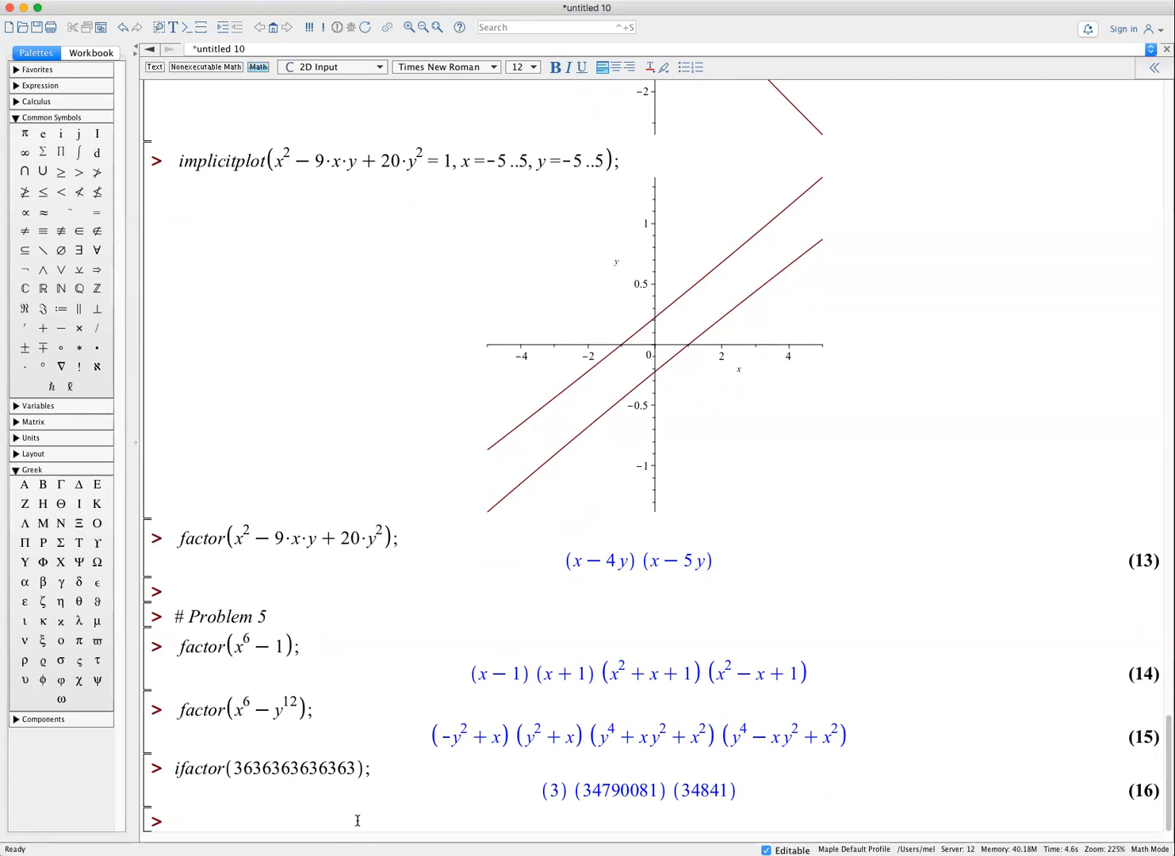
- Find the prime factorization of 2^(2^6)+1 using ifactor
text(ifact)
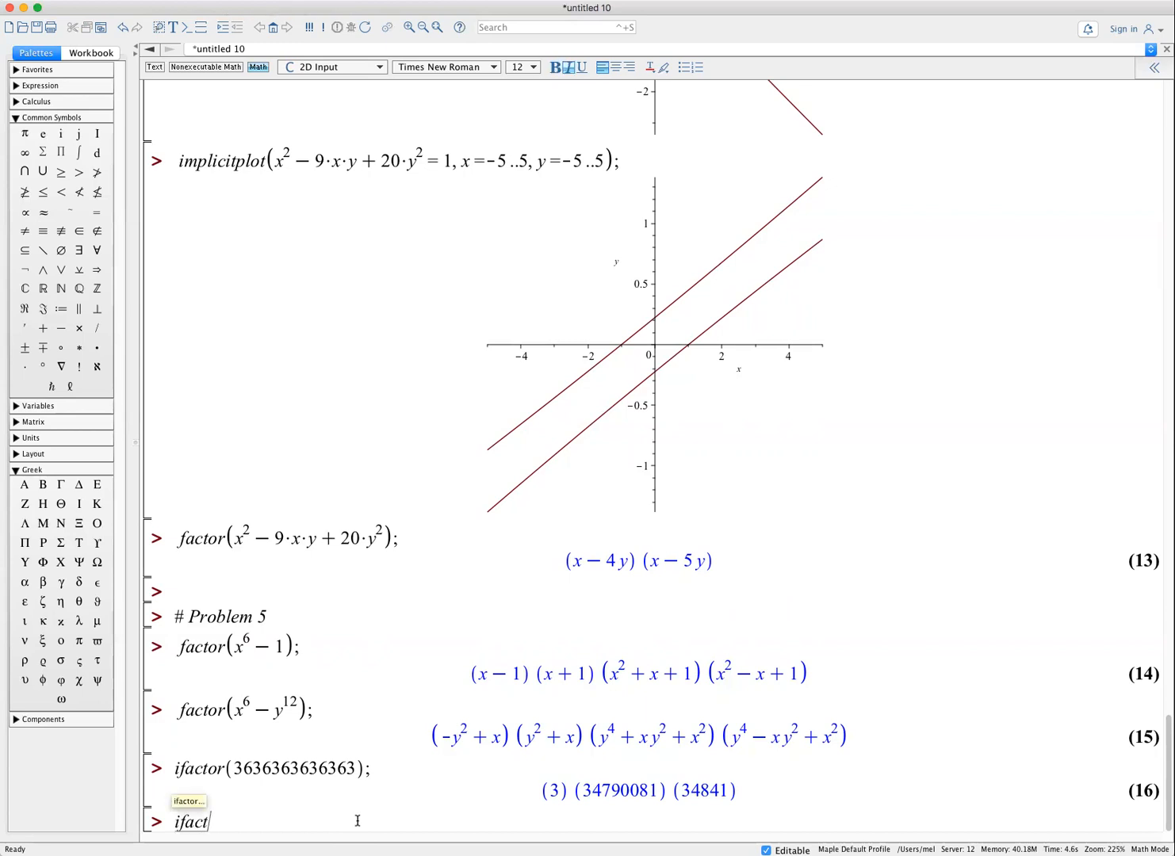
text(or(2^2)
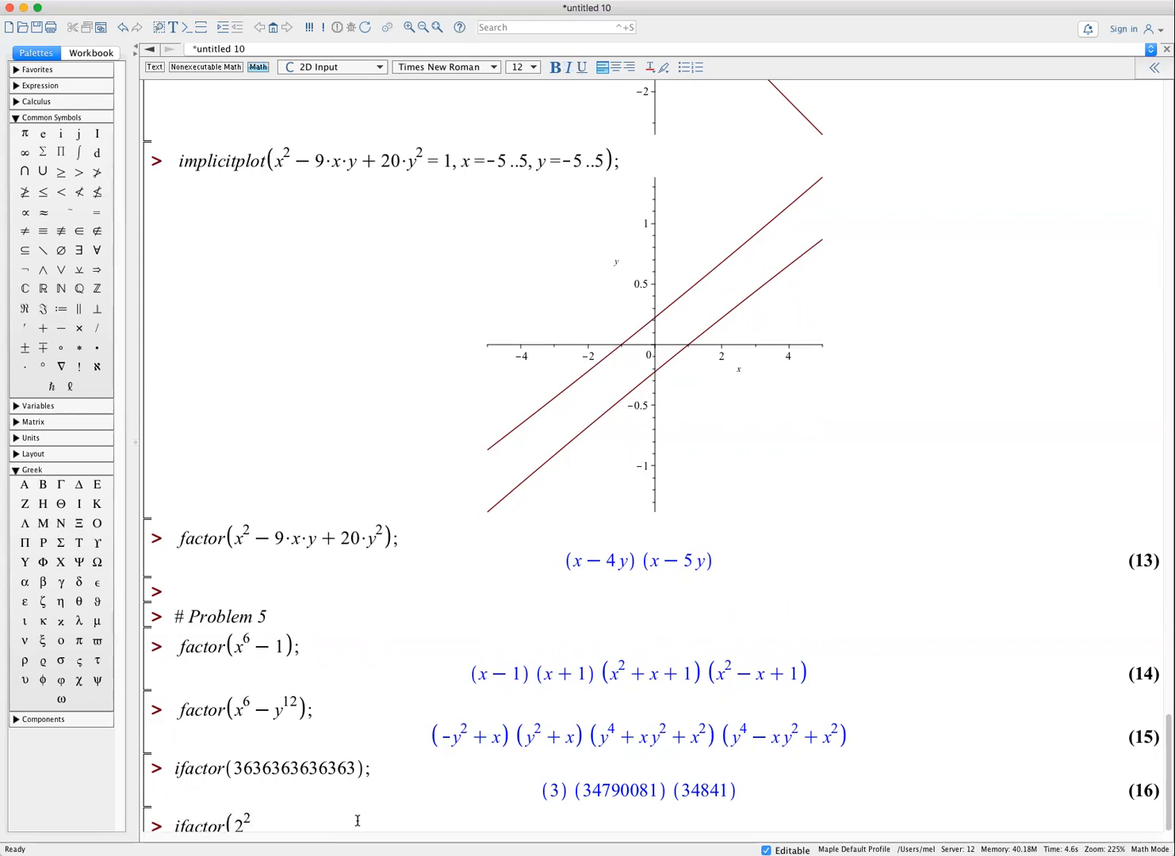
text(^6)
key(Right)
key(Right)
text(+ 1);)
key(Return)
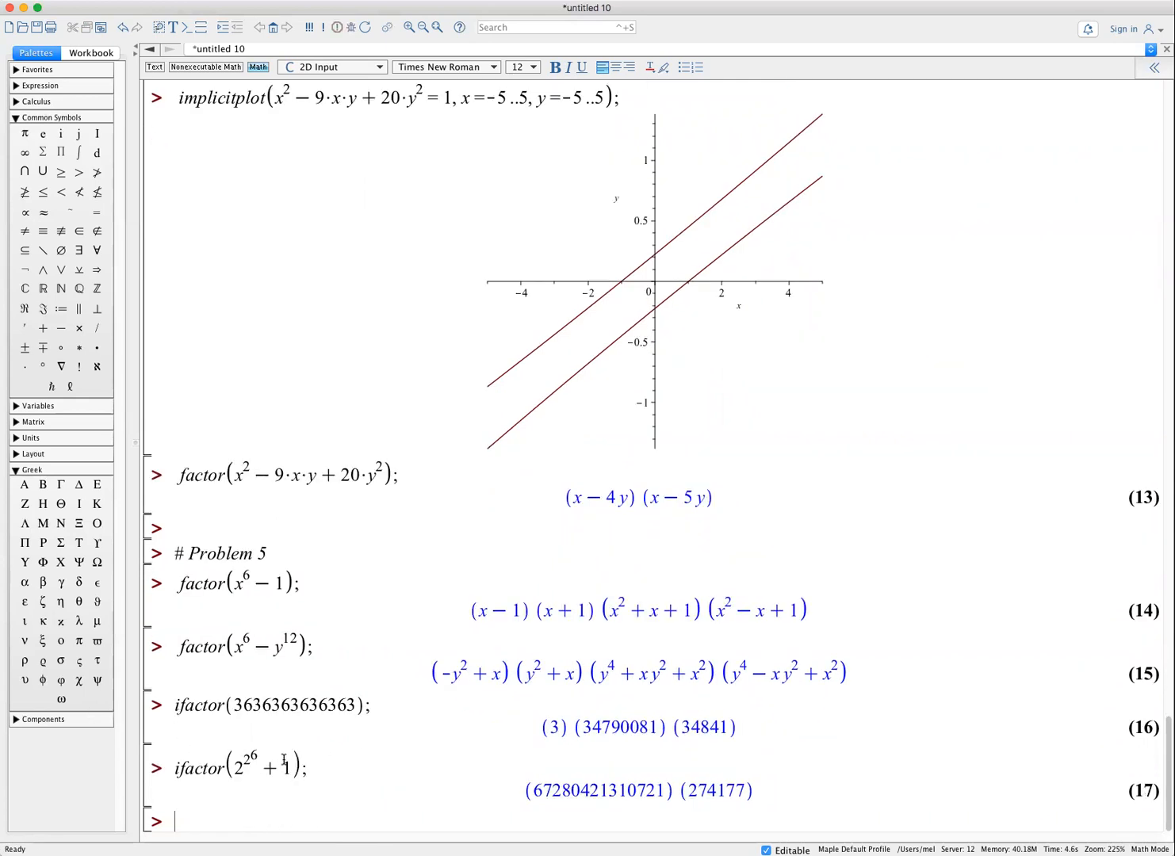
- Put the copied expression 2^(2^6)+1 and a comma before the ifactor call and re-execute the line
drag(283, 763, 238, 768)
key(super+c)
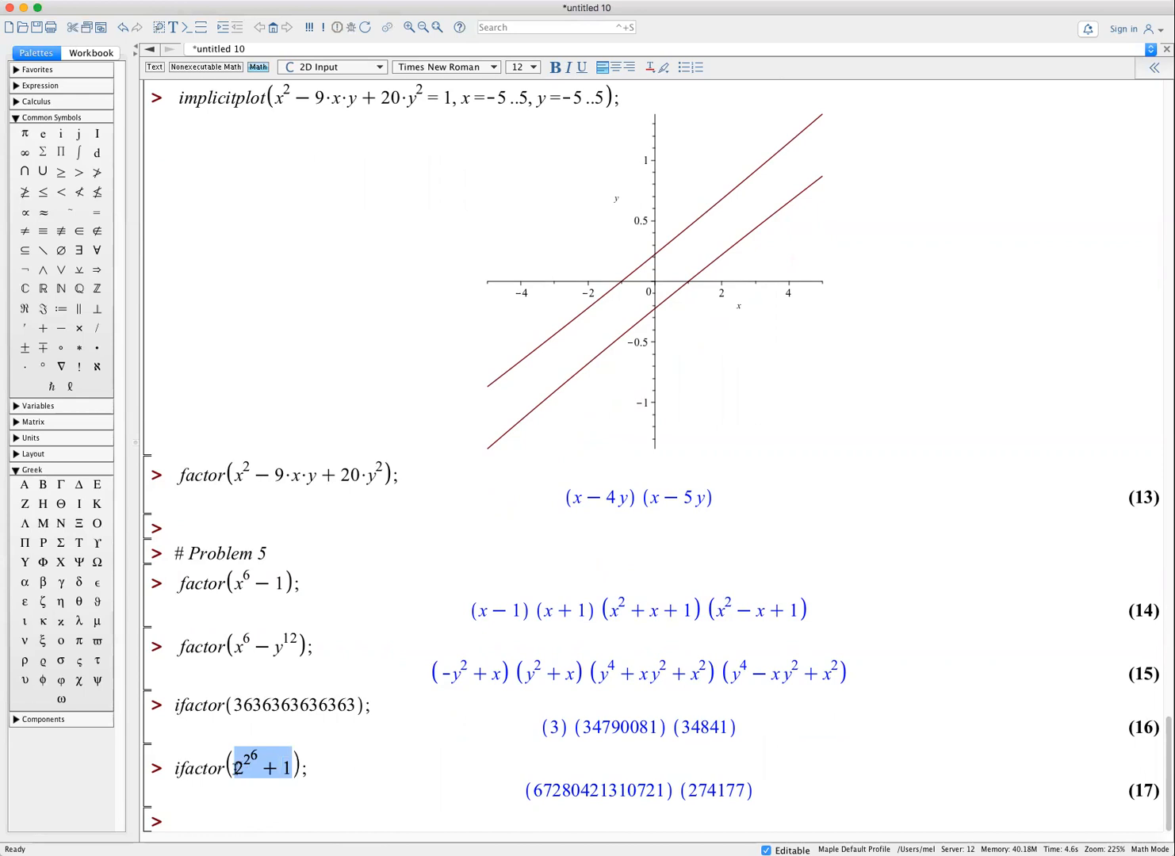
click(169, 769)
key(super+v)
text(,)
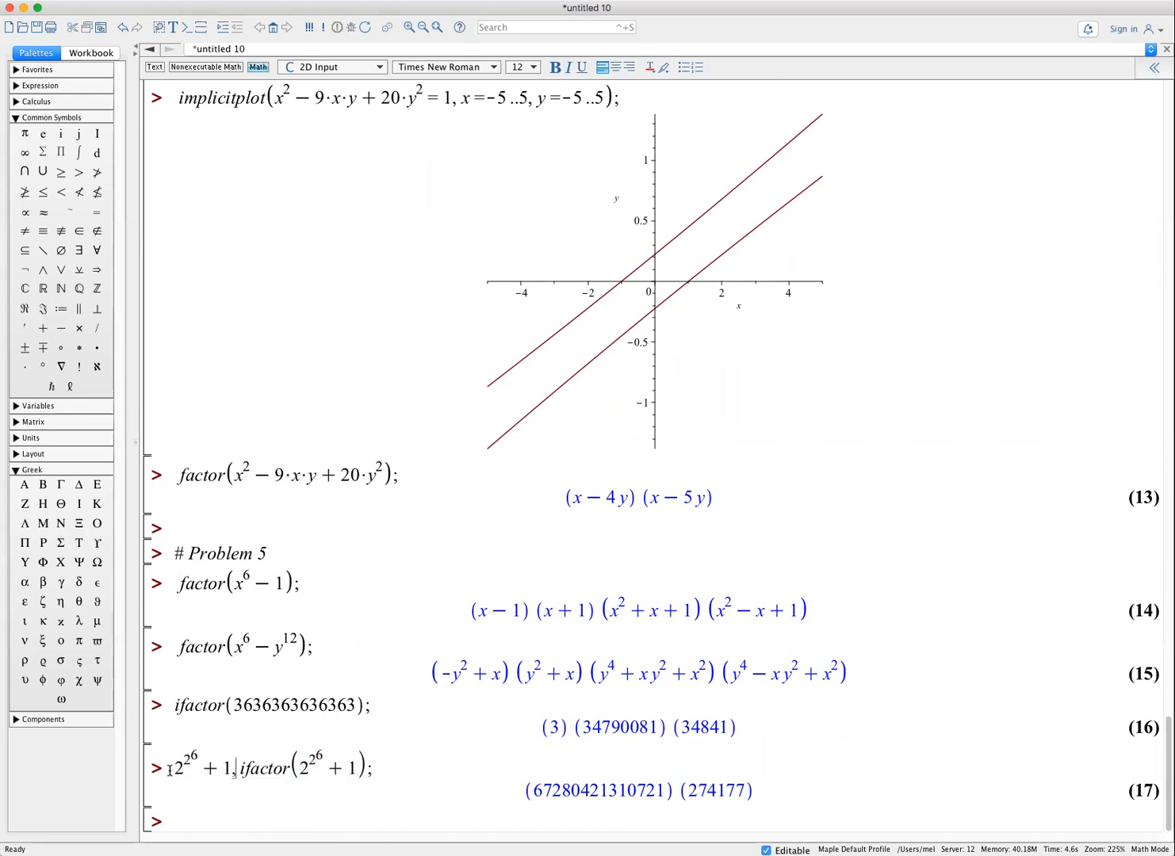
key(Return)
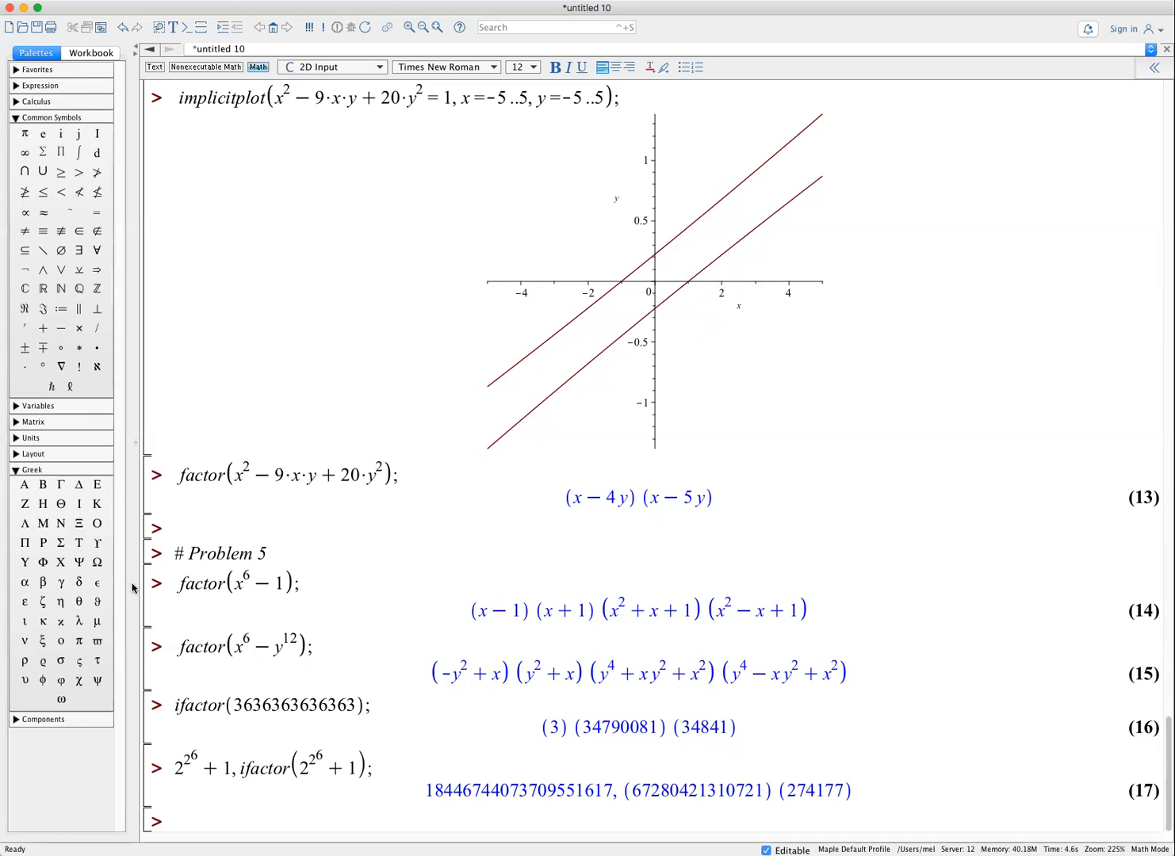
- Leave an empty prompt below the Problem 5 results and add the comment heading "# Problem 6"
key(Return)
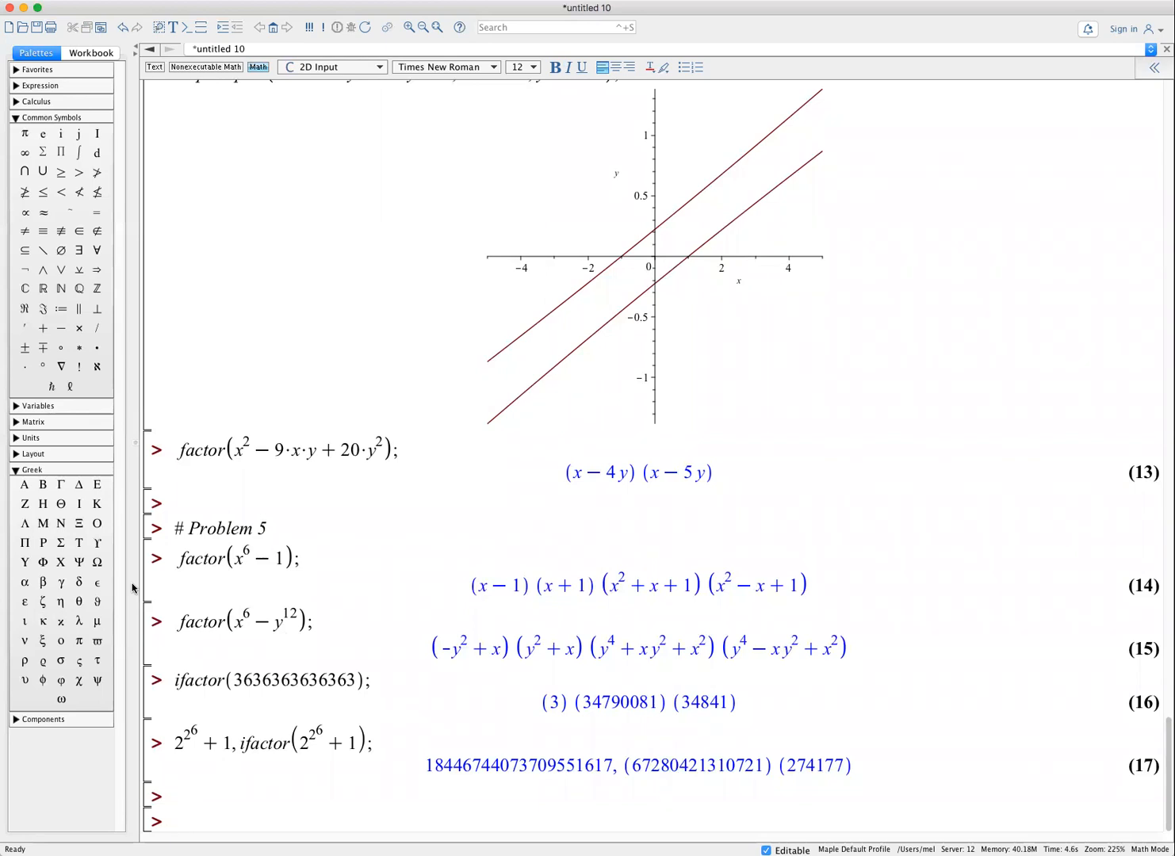
text(# Problem 6)
key(Return)
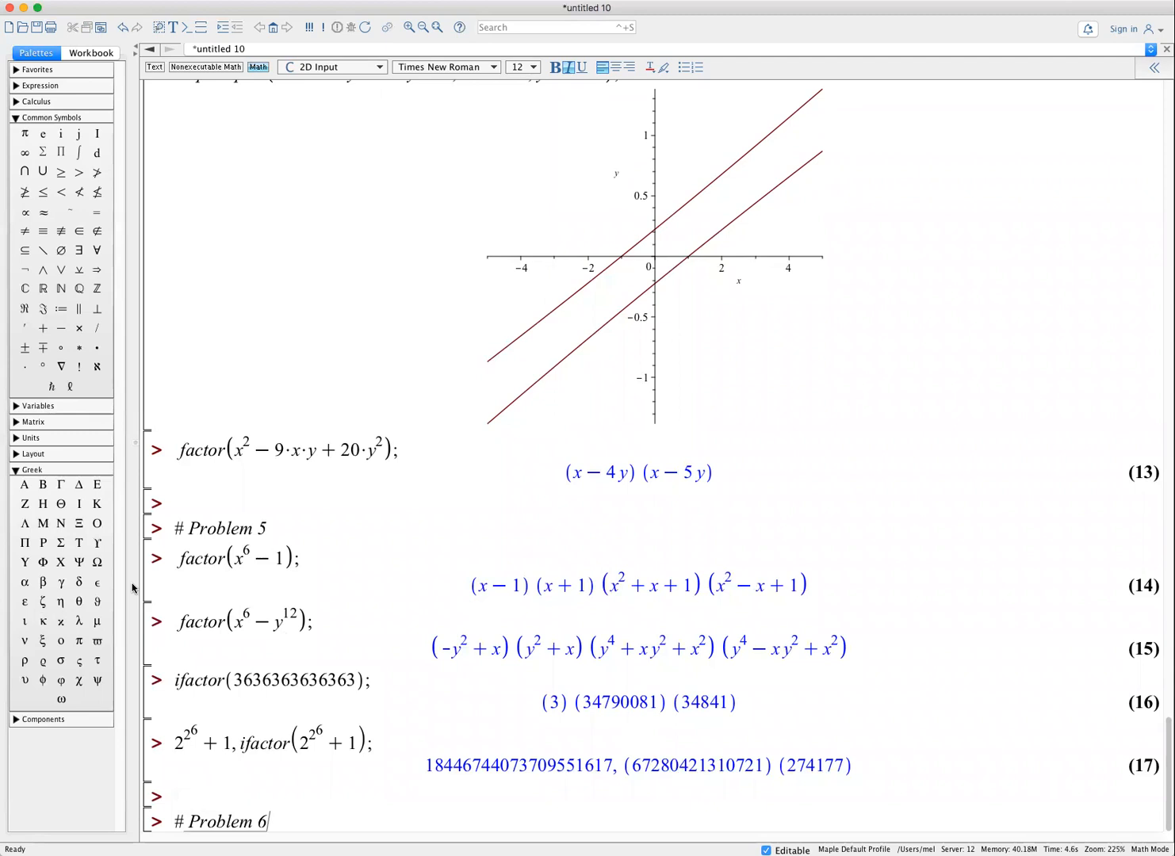
- Start a plot command under the Problem 6 heading with the polynomial terms x^4-12*x^3
text(plot)
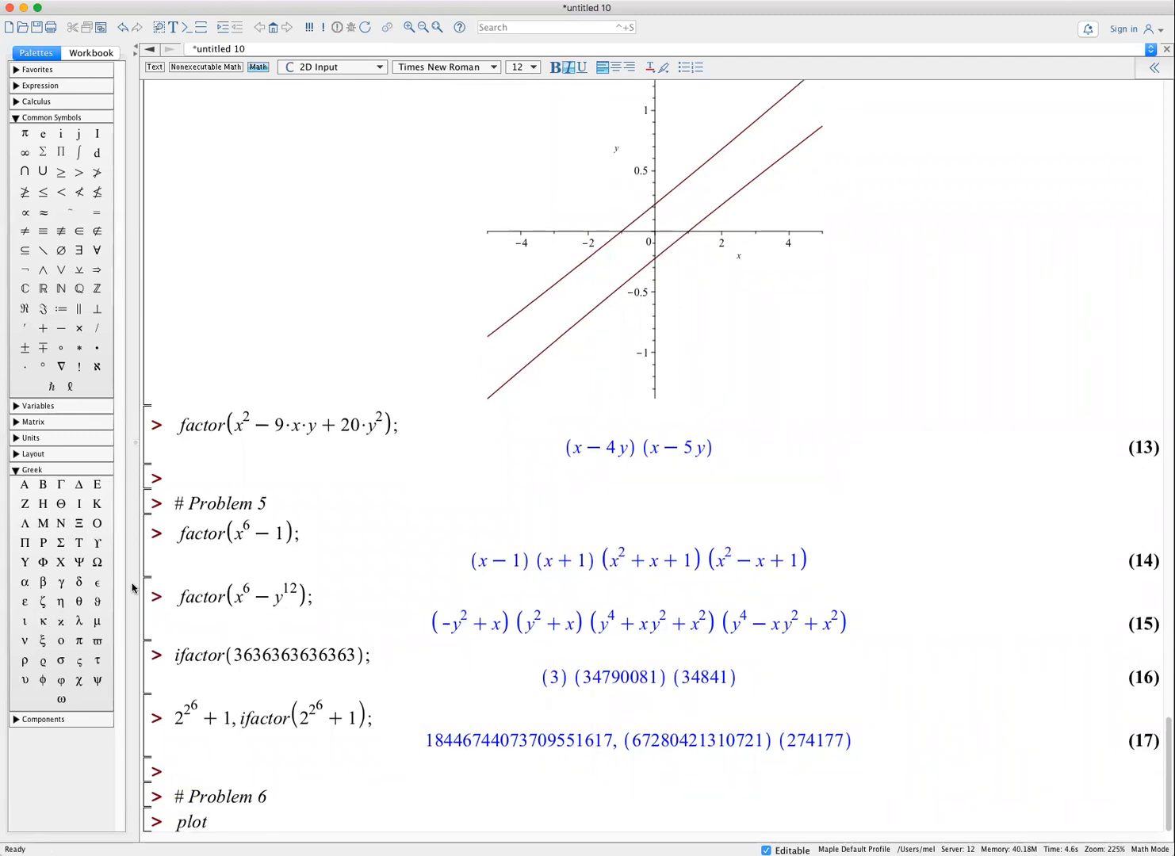
text((x^4)
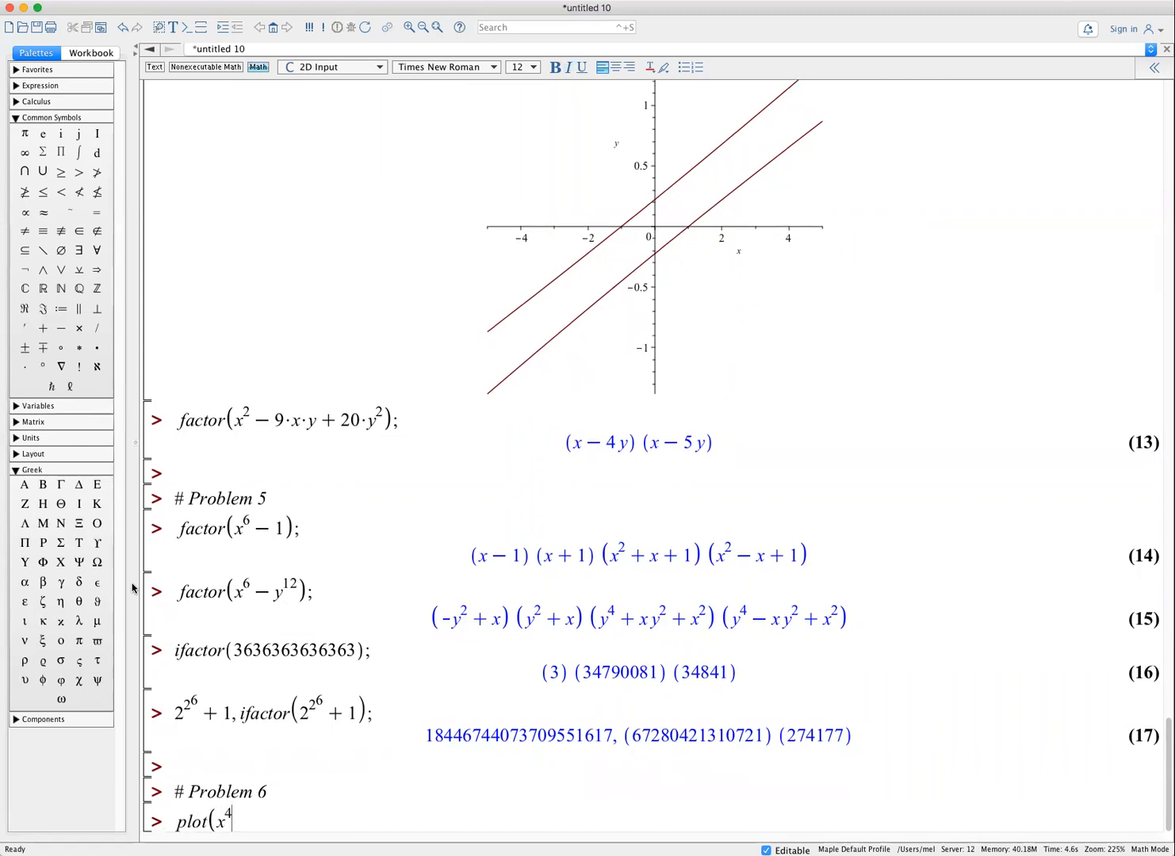
key(Right)
text(-12*x^3)
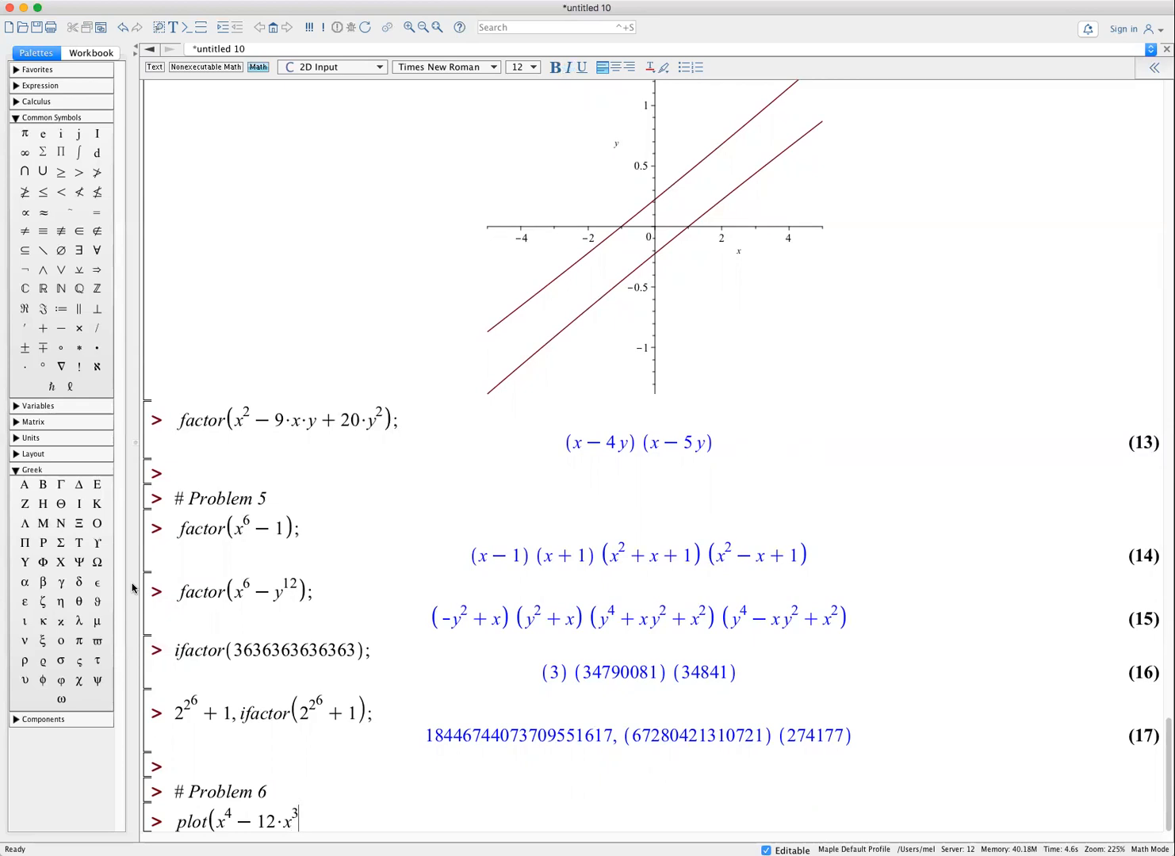
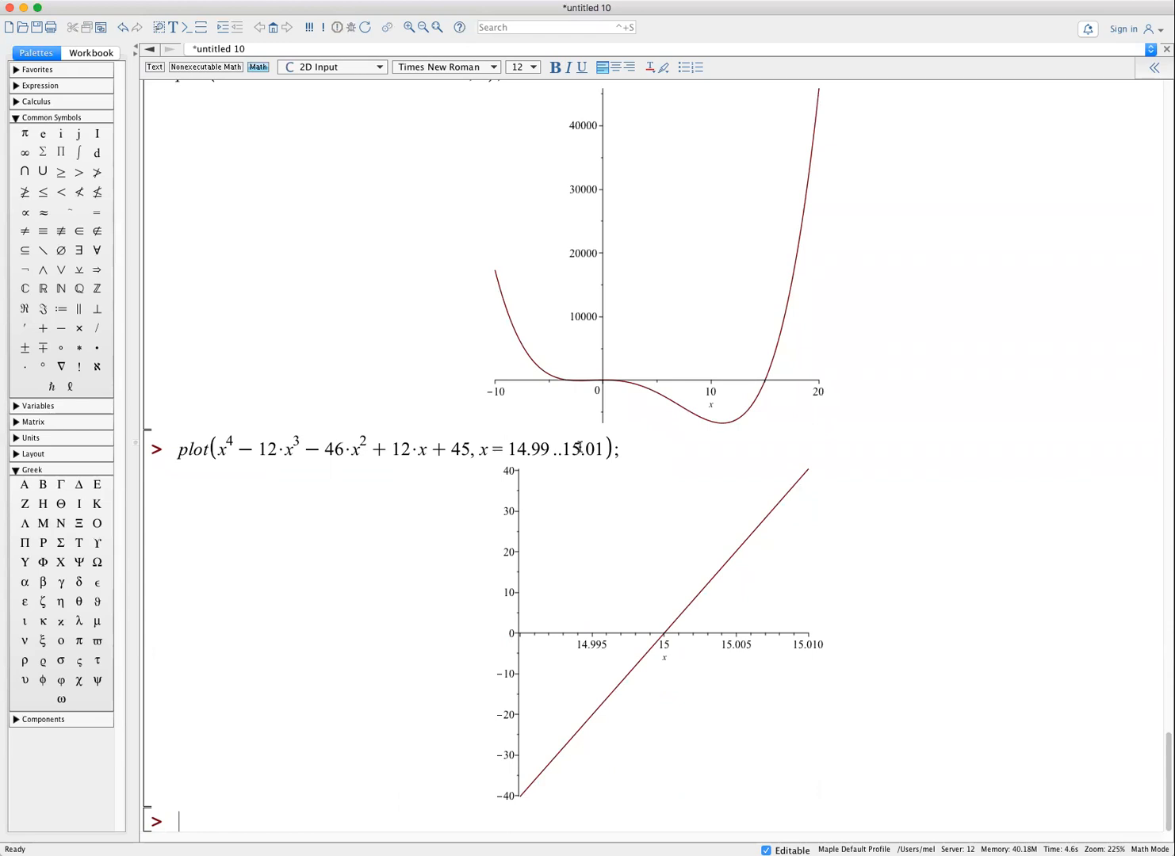
- Add the comment "# One solution is x = 15" below the zoomed plot
text(# one)
key(BackSpace)
key(BackSpace)
key(BackSpace)
text(One solution is x = 15)
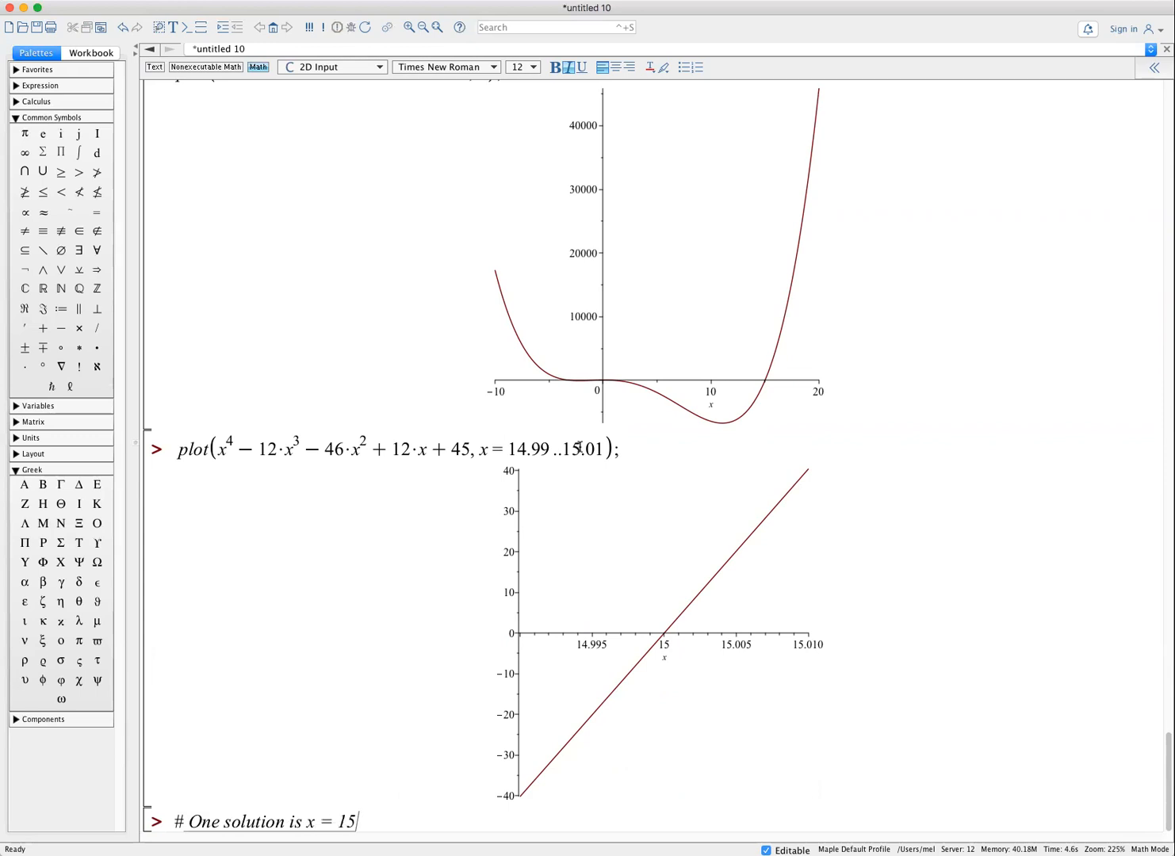
key(Return)
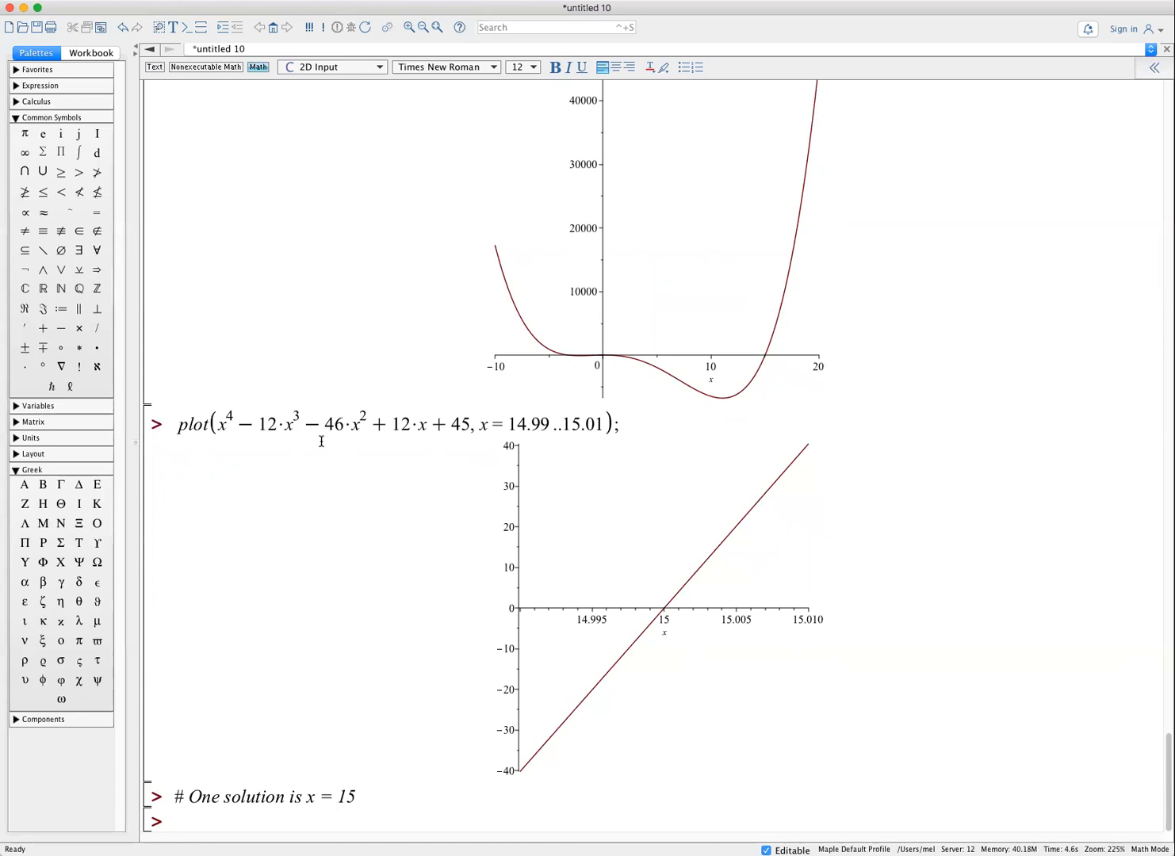
- Reuse the polynomial plot command on a new line and plot it over x=-5..5
drag(172, 422, 630, 419)
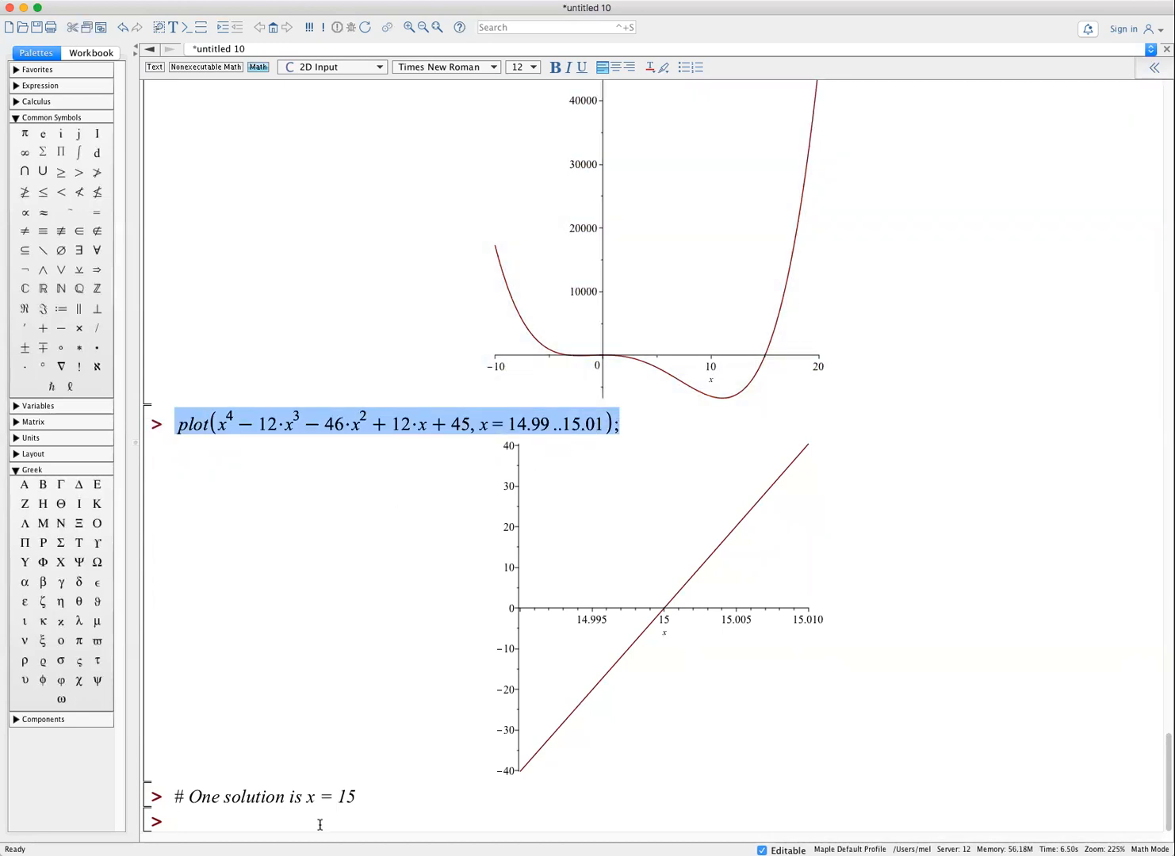
click(255, 827)
text(plot(x^4 - 12*x^3 - 46*x^2 + 12*x + 45, x = 14.99 ..15.01);)
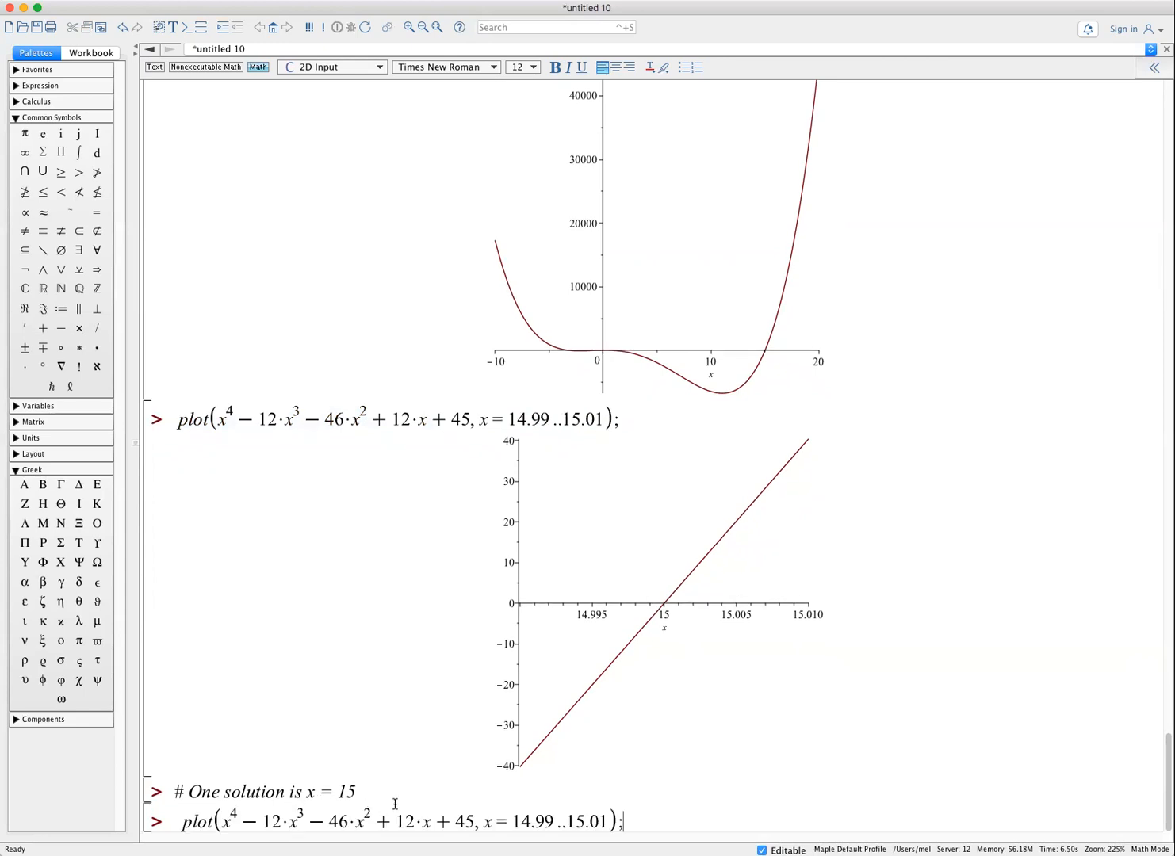
drag(607, 821, 513, 821)
text(-5..5)
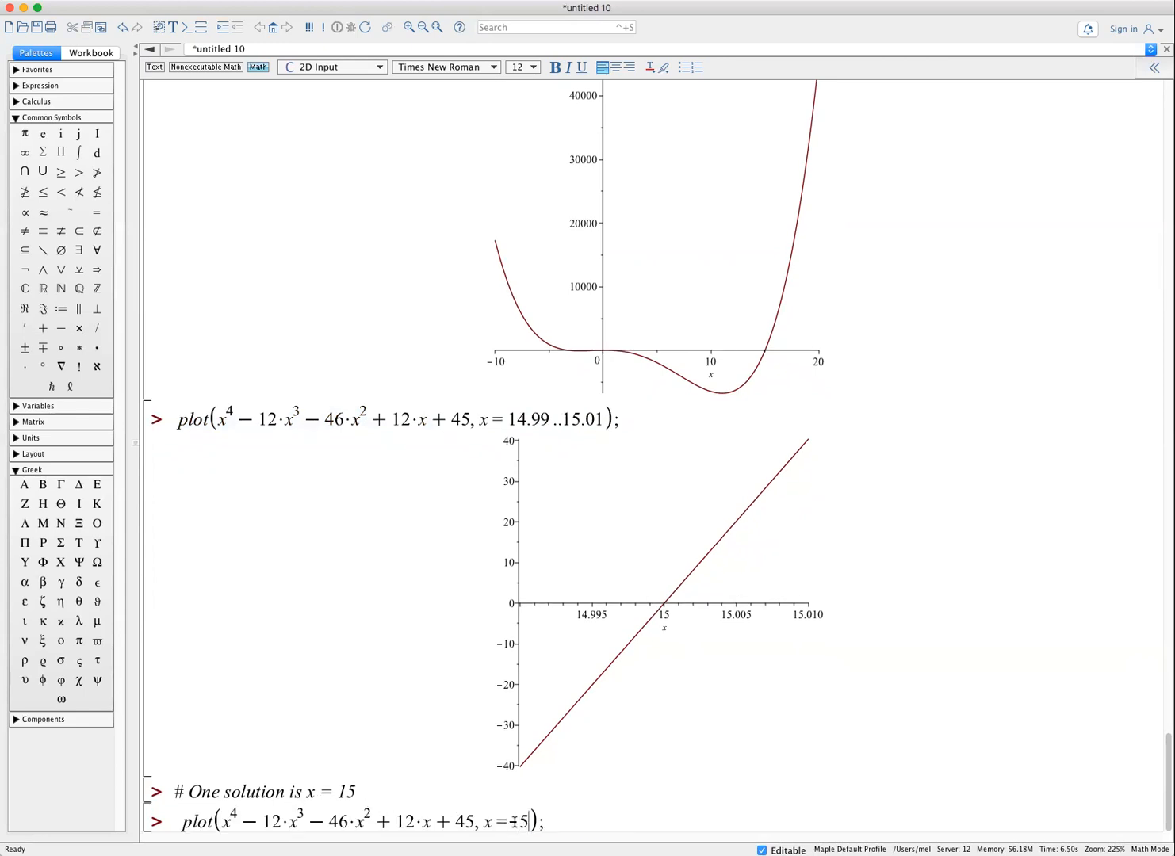
key(Return)
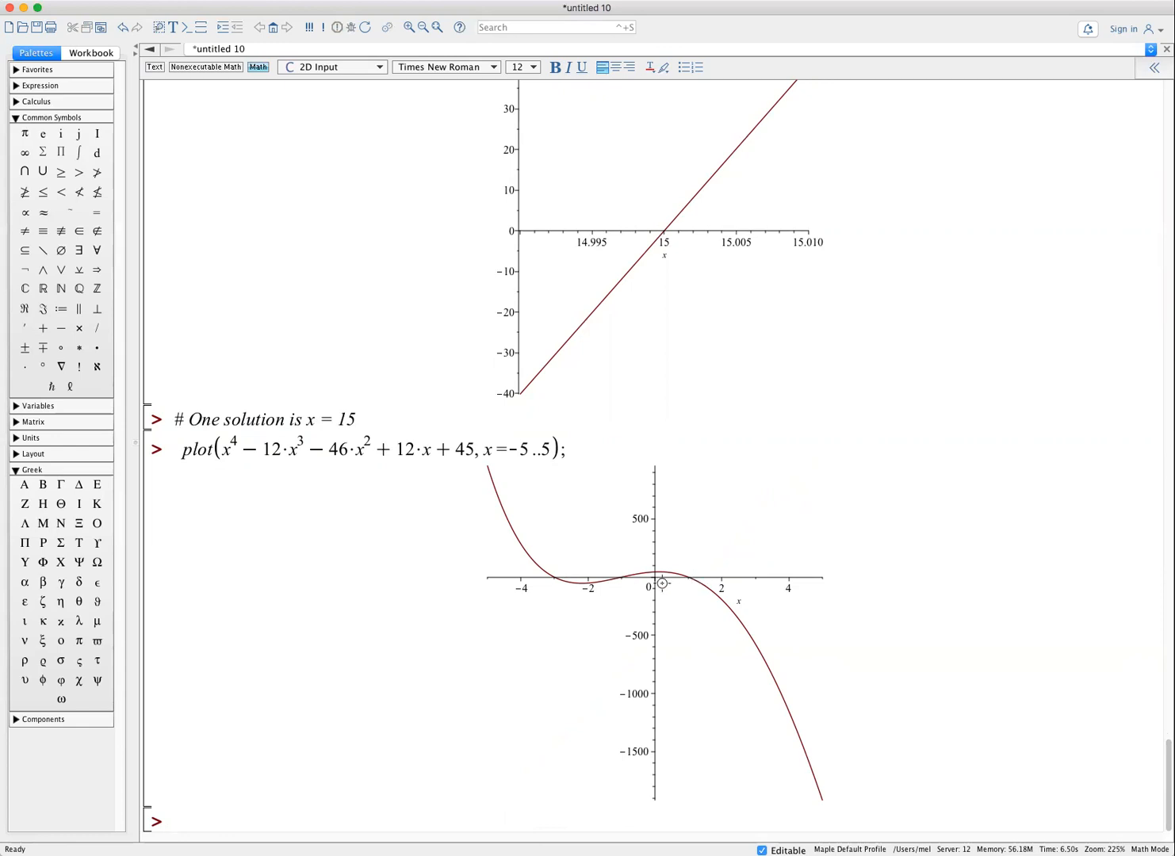
- Duplicate the polynomial plot command on a new line and plot it over x=-3.01..-2.99
drag(176, 449, 310, 440)
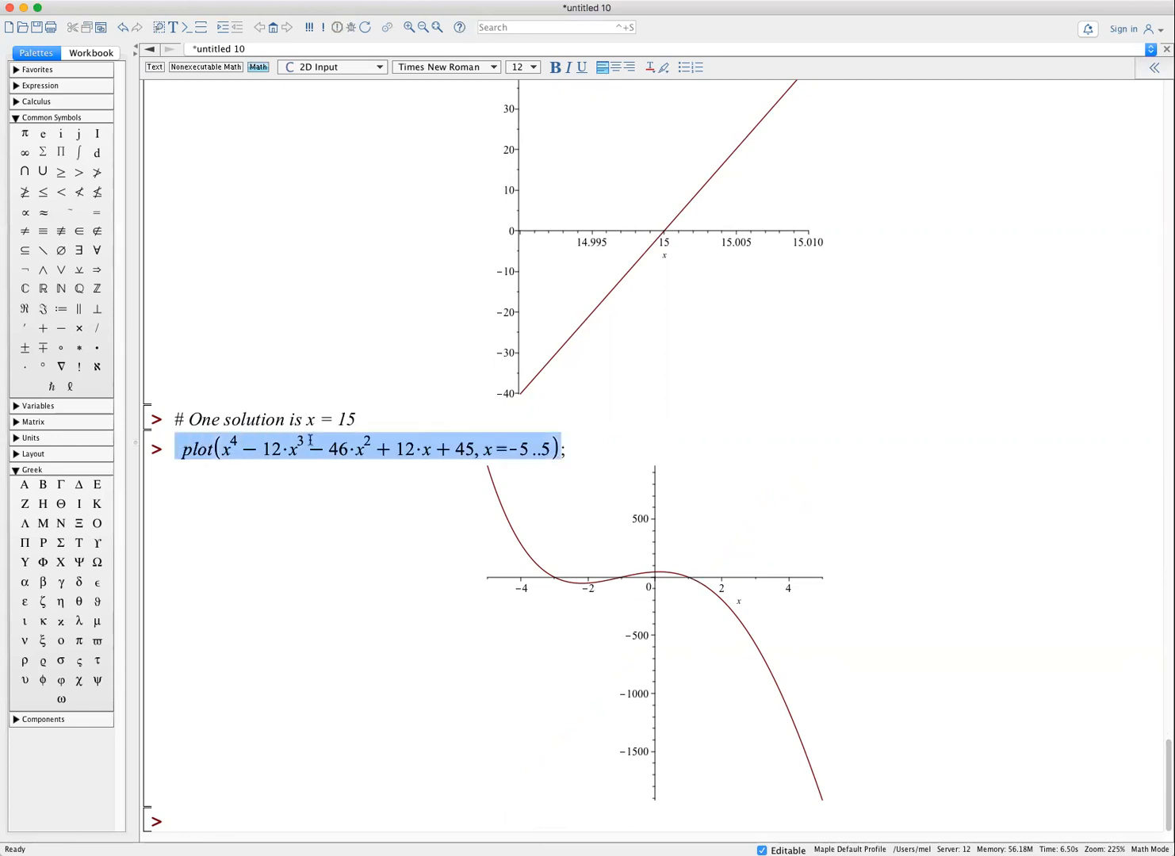
drag(500, 435, 582, 449)
click(205, 823)
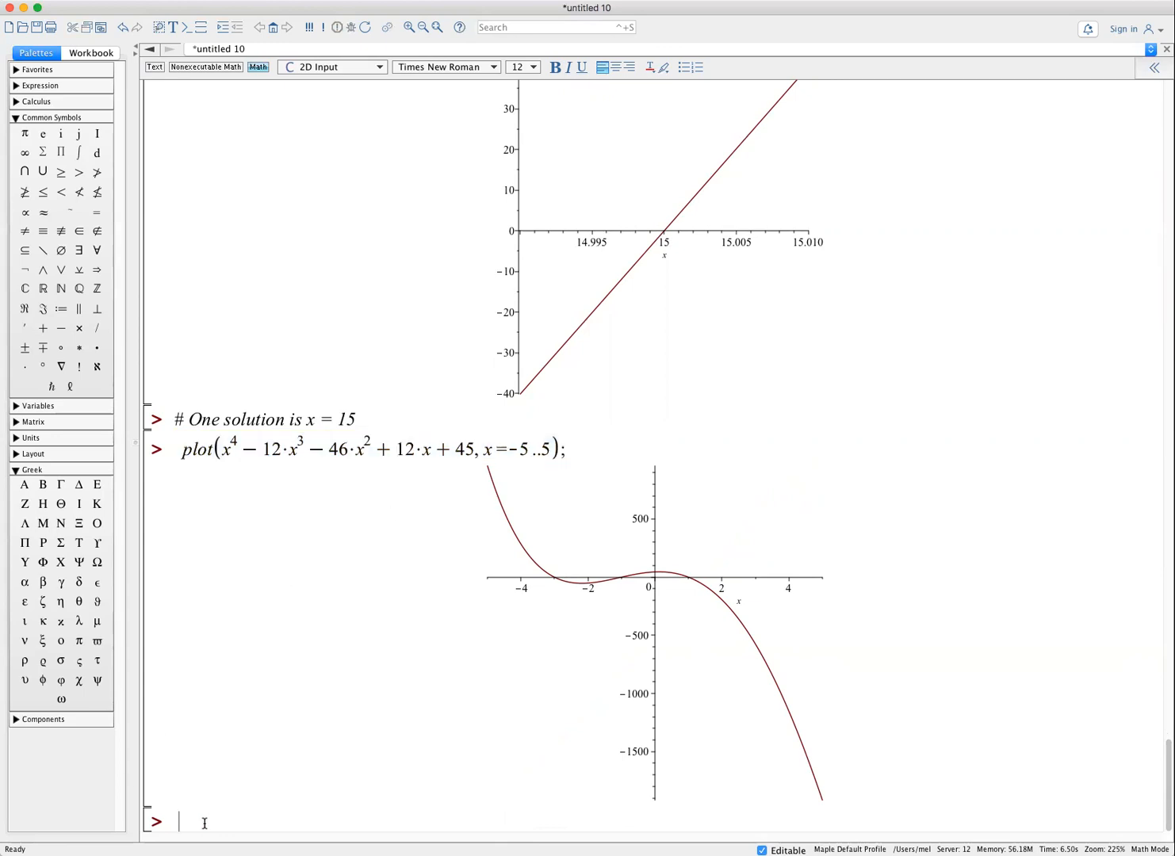
text(plot(x^4-12*x^3-46*x^2+12*x+45, x=-5..5);)
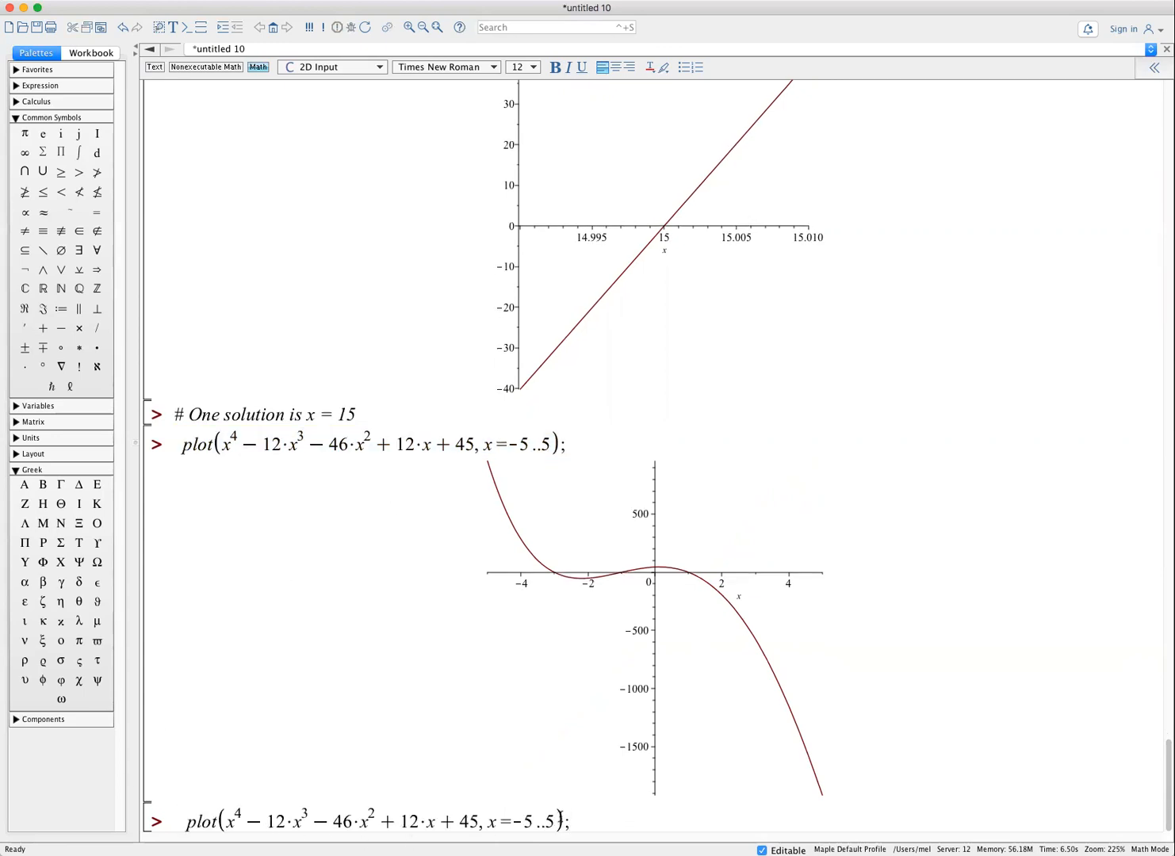
drag(553, 821, 517, 821)
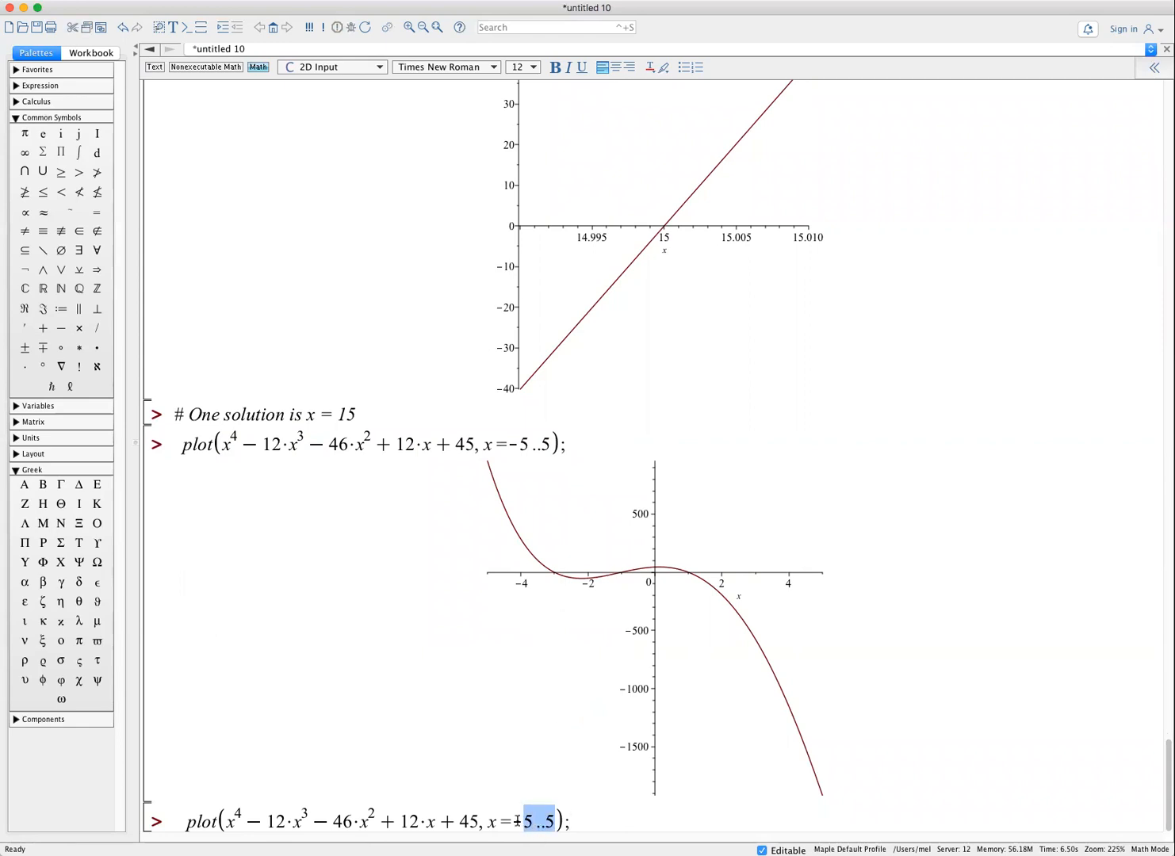
text(3.01 ..-)
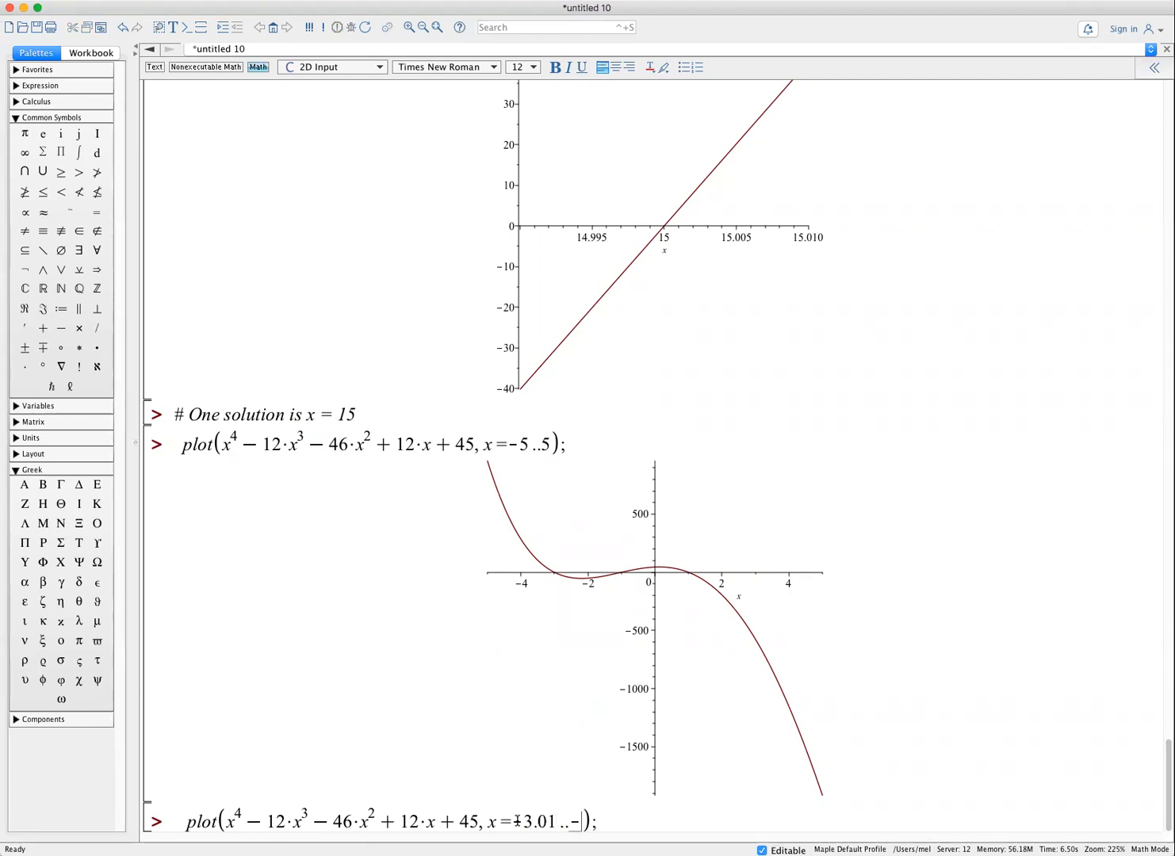
text(2.99)
key(Return)
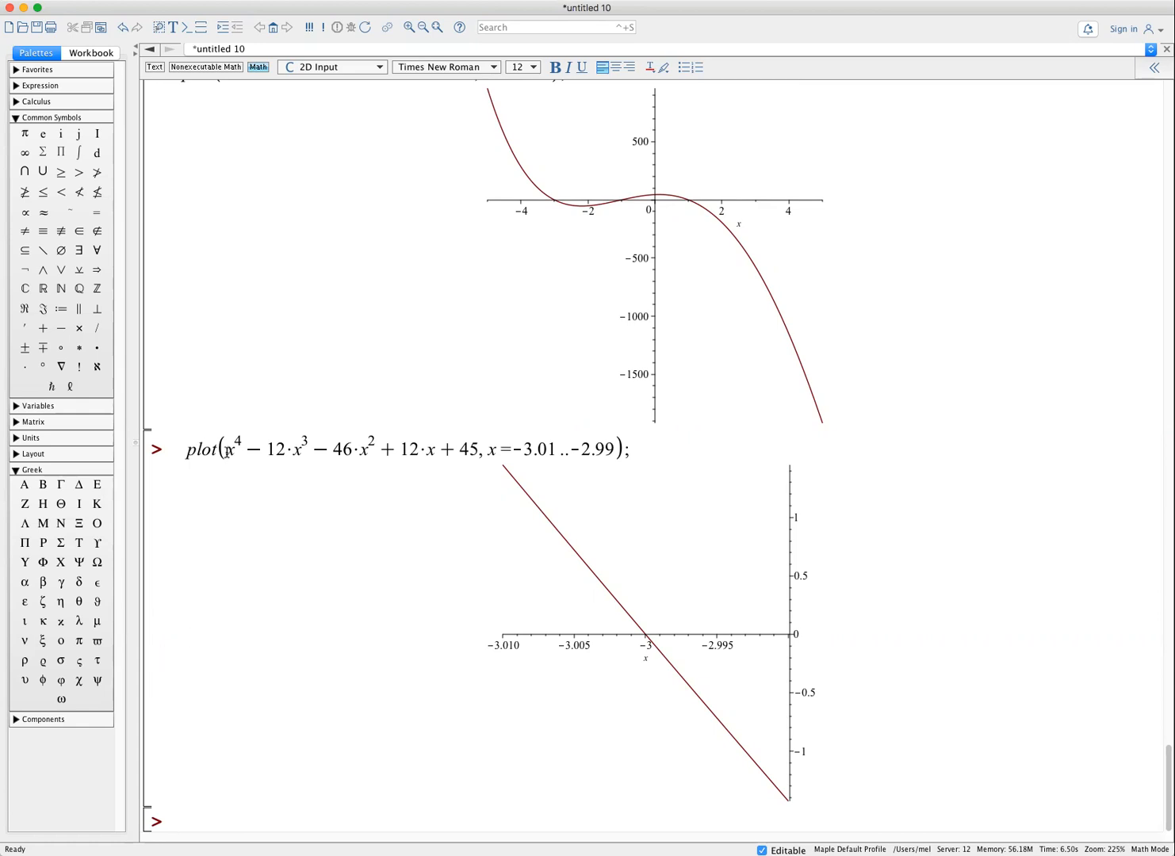
- Solve x^4-12*x^3-46*x^2+12*x+45=0 for x with the solve command, reusing the polynomial from the last plot
drag(226, 450, 363, 458)
drag(452, 458, 474, 452)
key(ctrl+c)
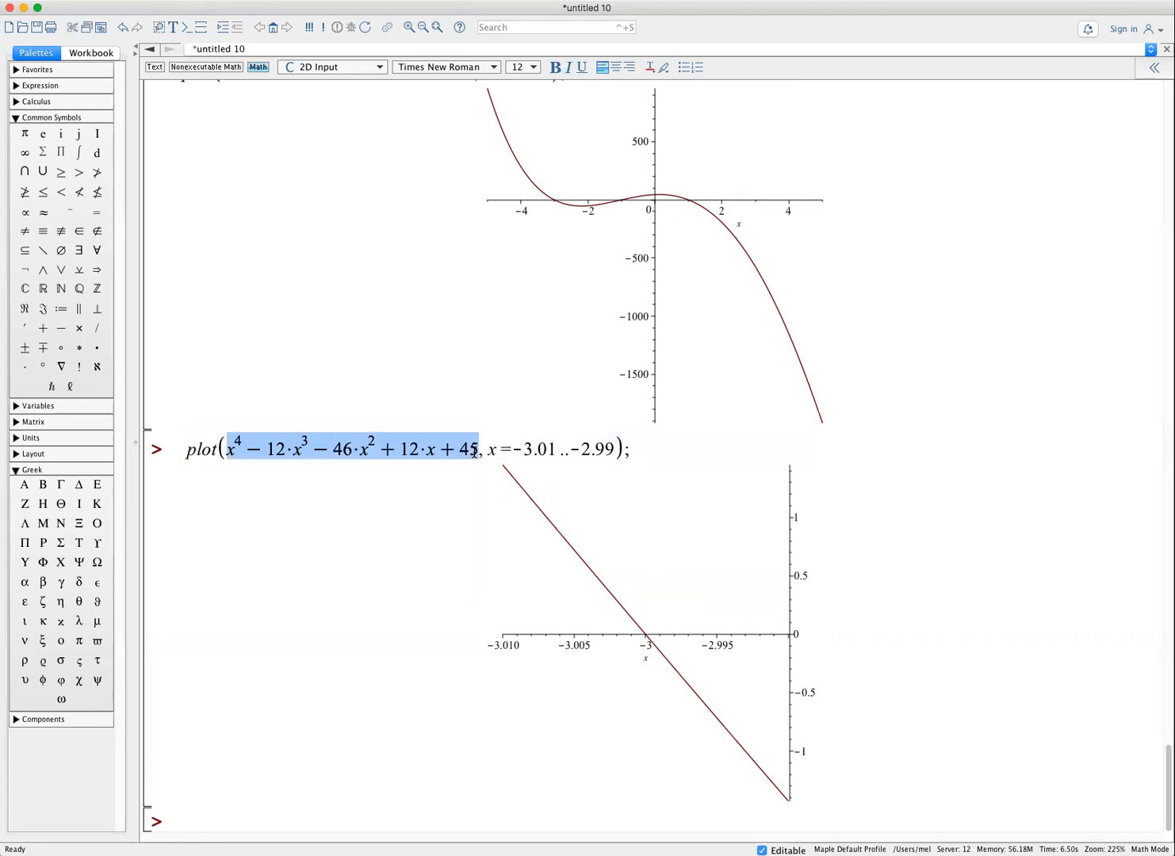
click(192, 822)
text(solve()
key(ctrl+v)
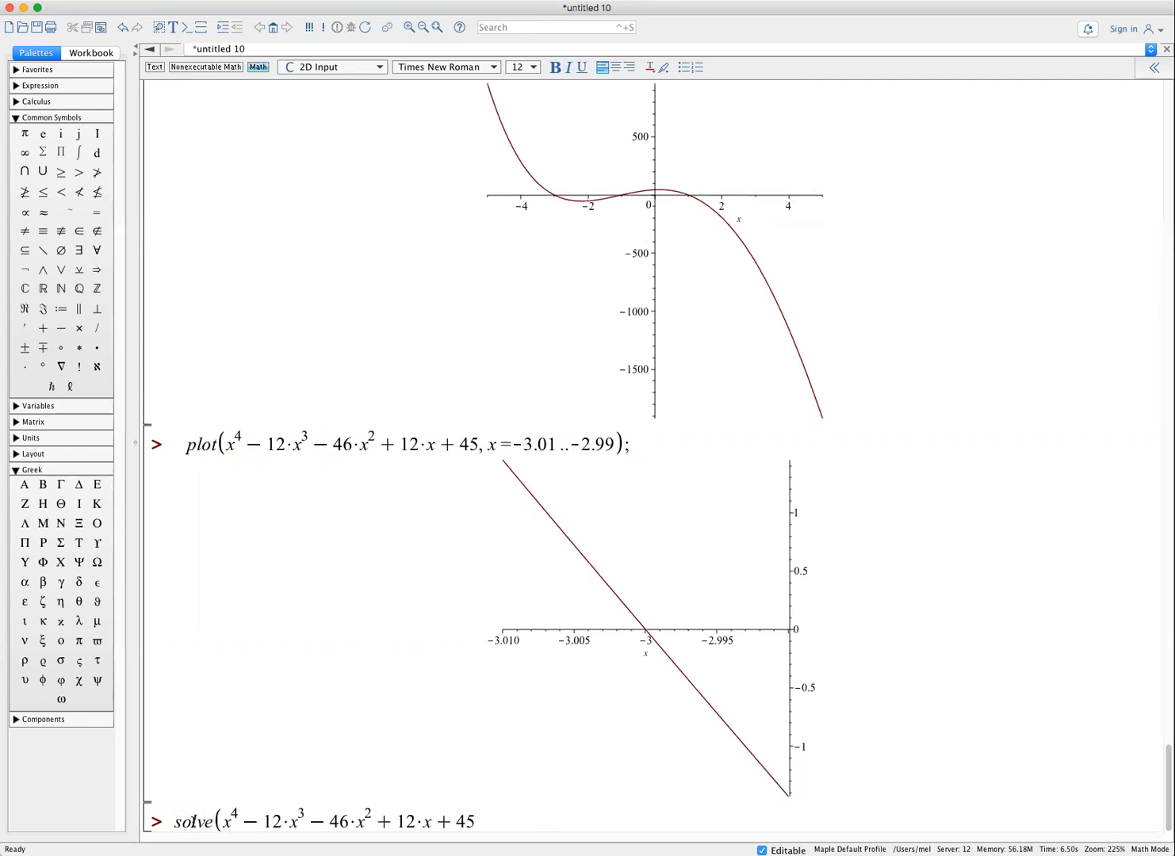
text(=0, x);)
key(Return)
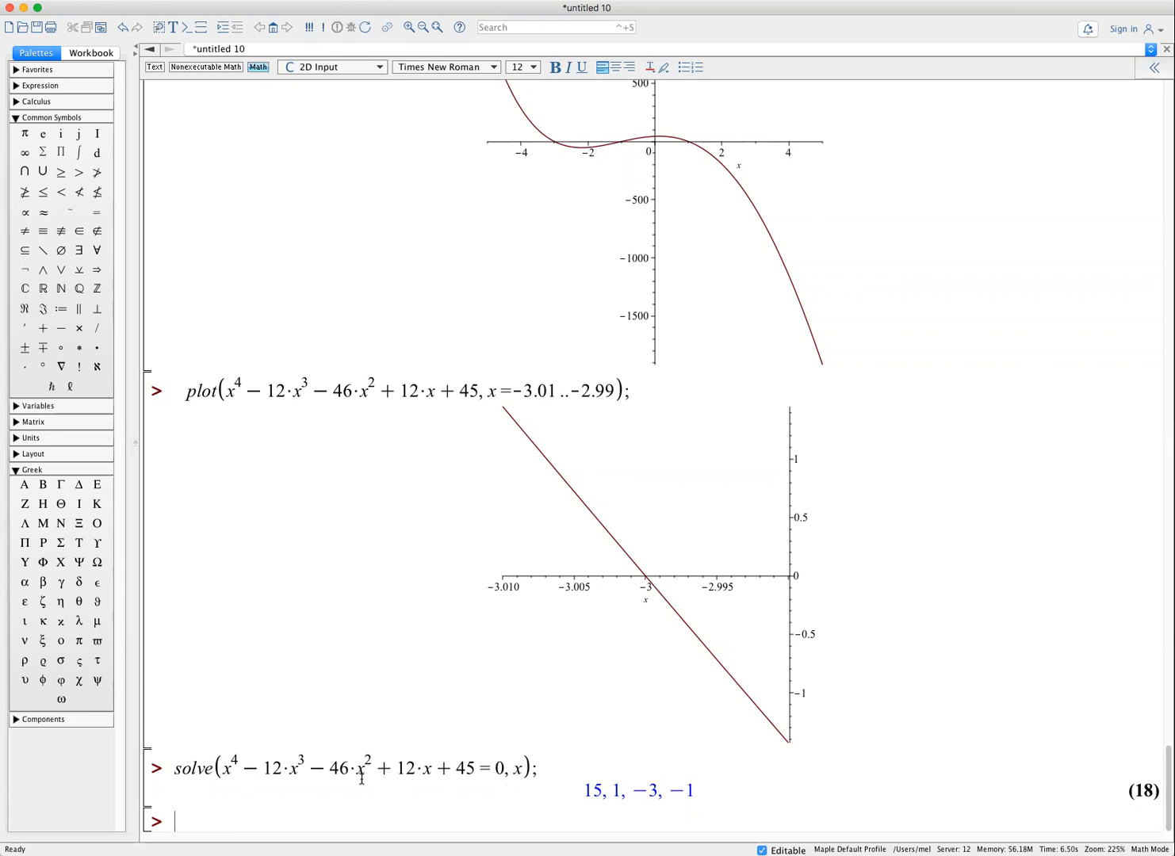
- Leave an empty prompt below the solve result and add the comment heading "# Problem 7"
key(Return)
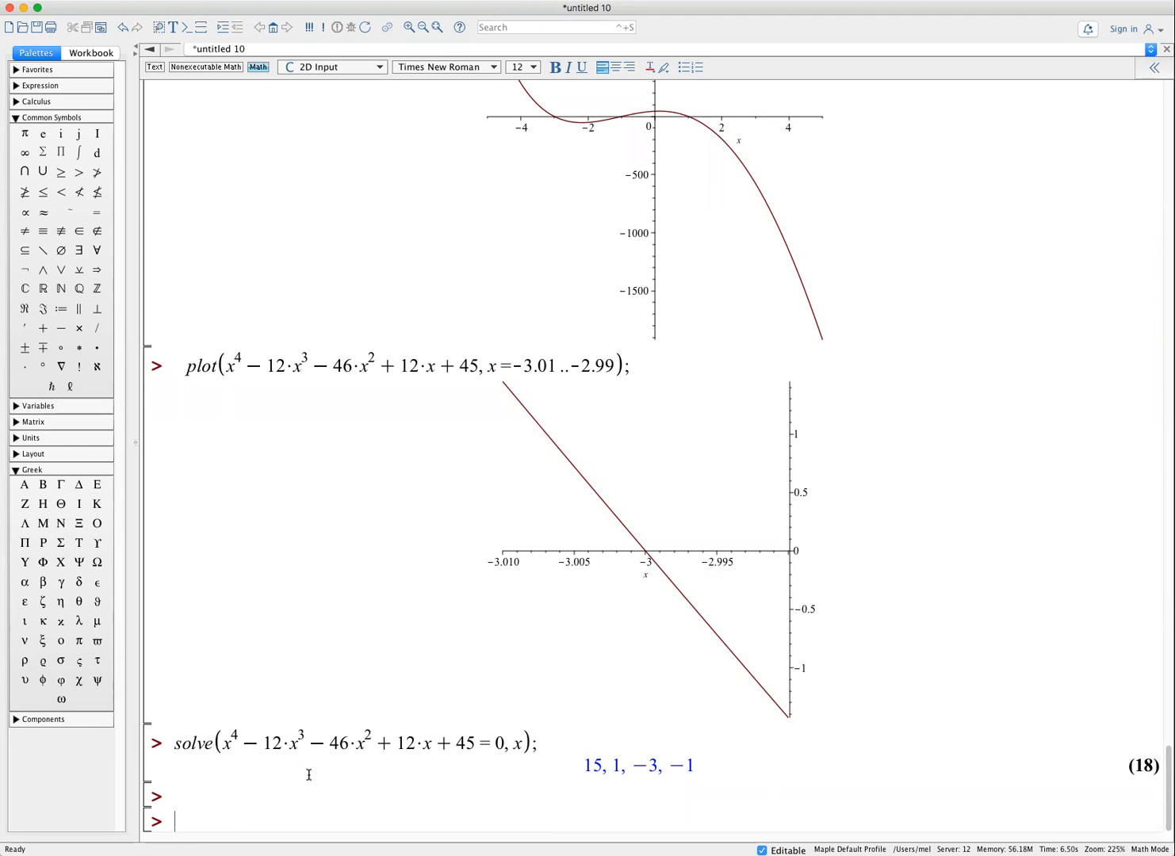
text(# Problem)
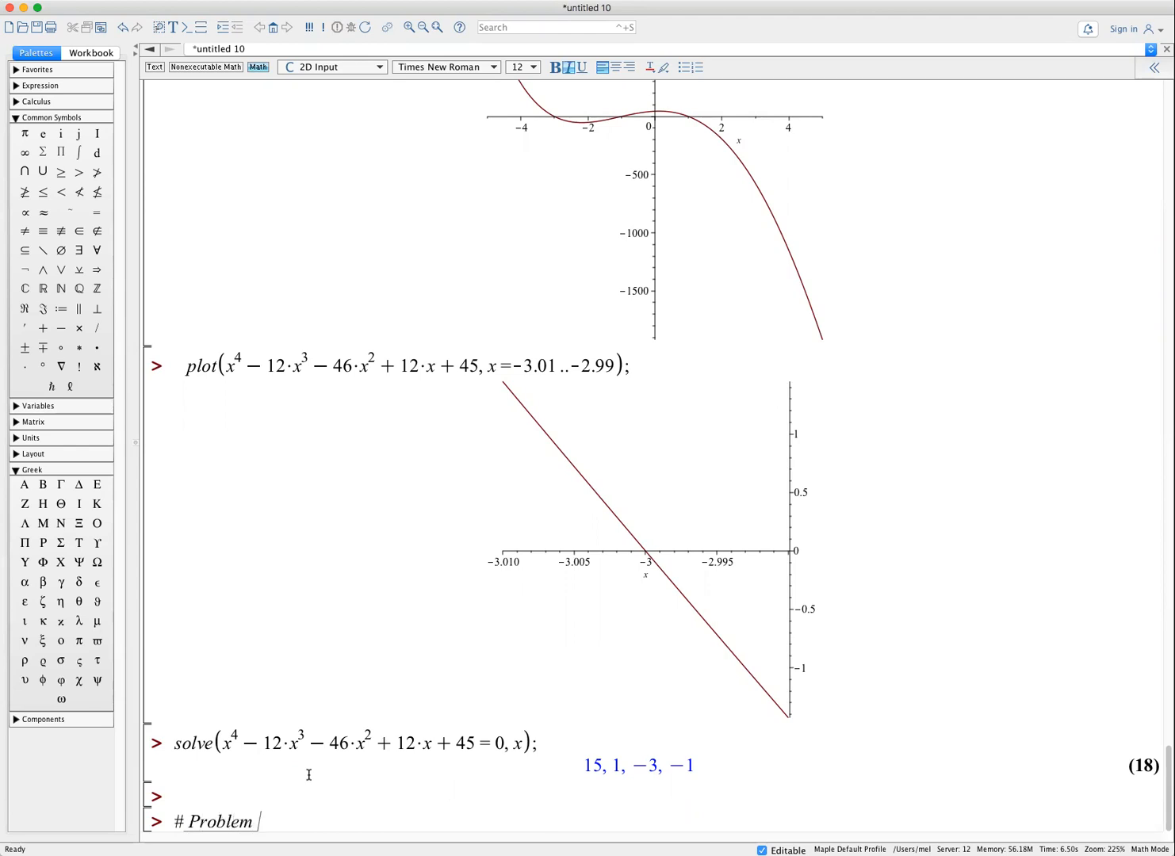
text( 7)
key(Return)
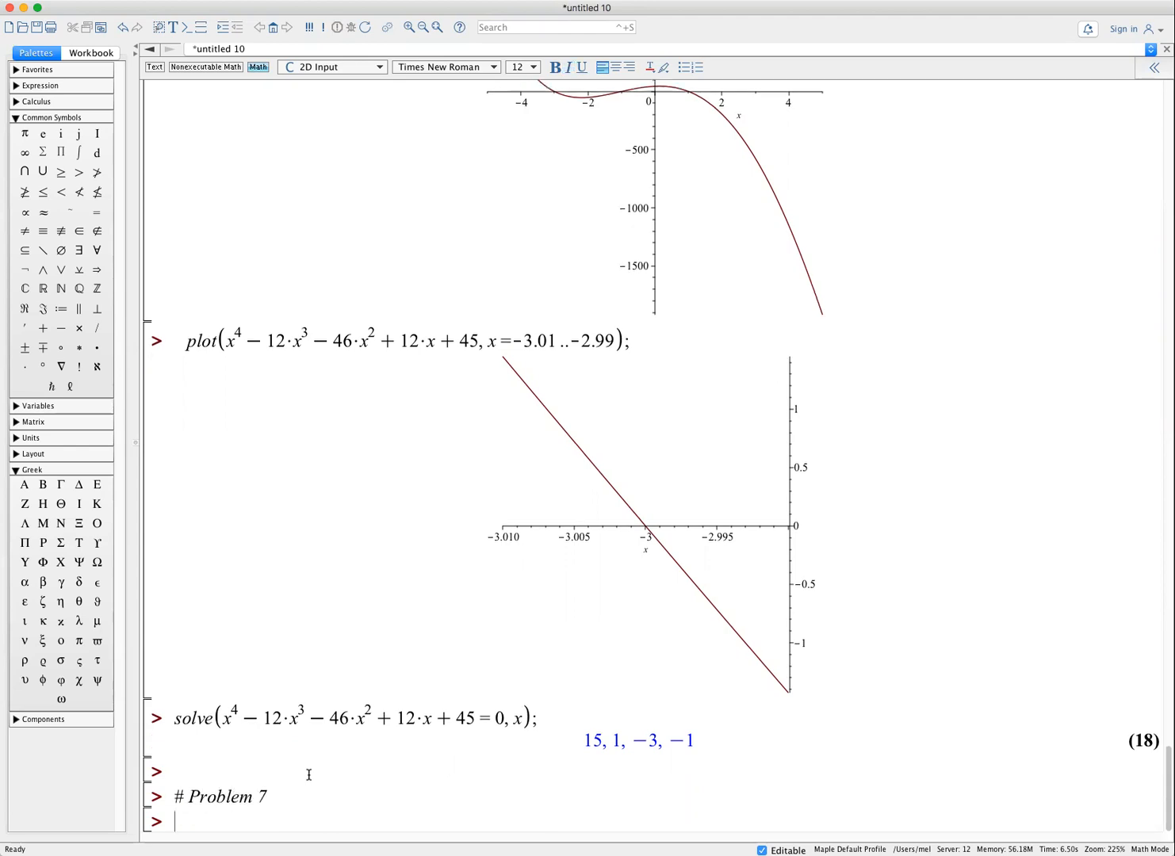
- Plot arctan(x/2) and cos(x) together as a set in x, without specifying a range
text(plot()
text({arcta)
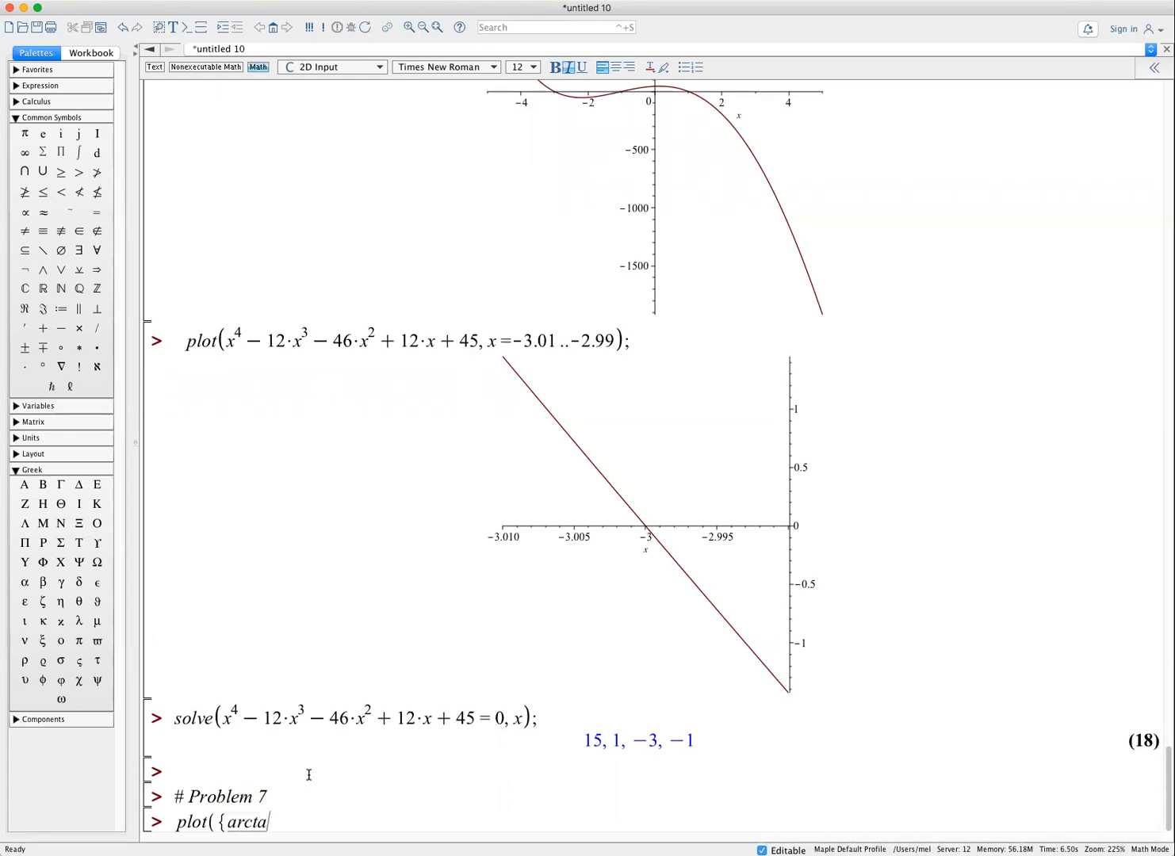
text(n(x/2)
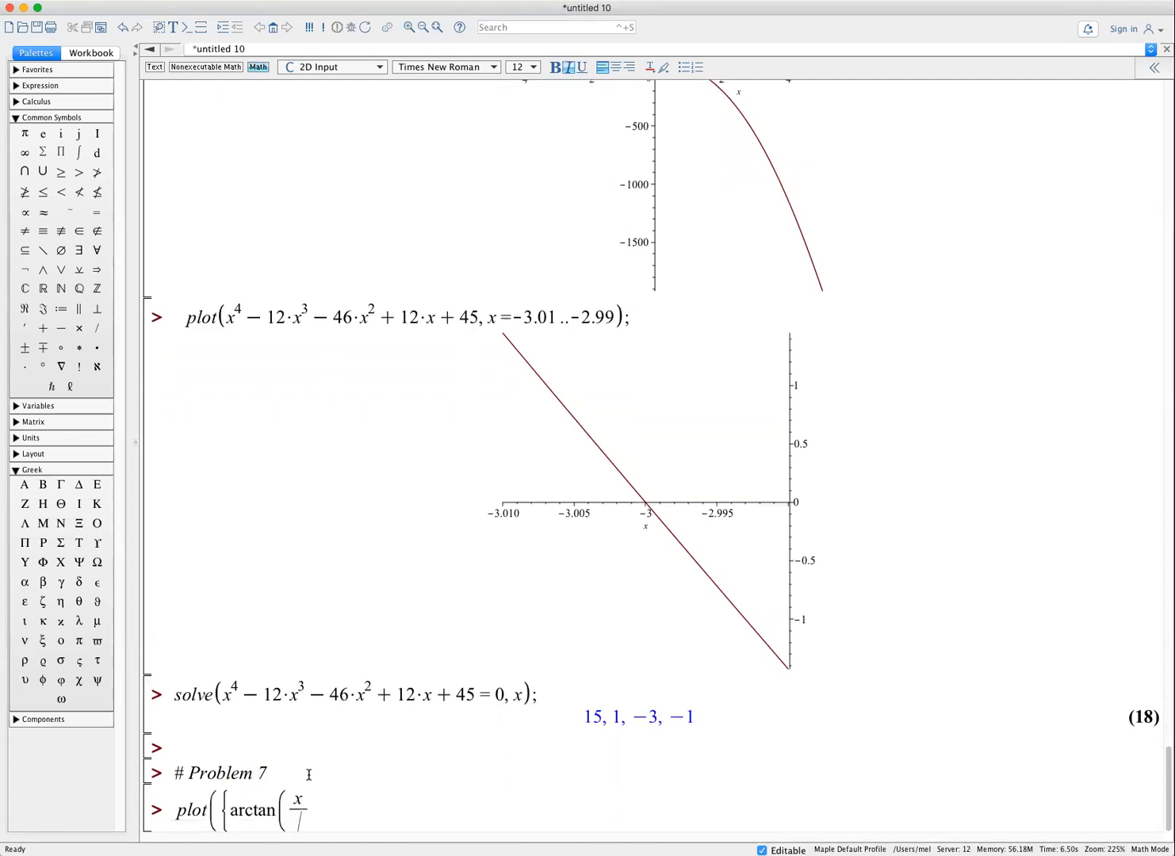
key(Right)
text(), cos(x)}, x);)
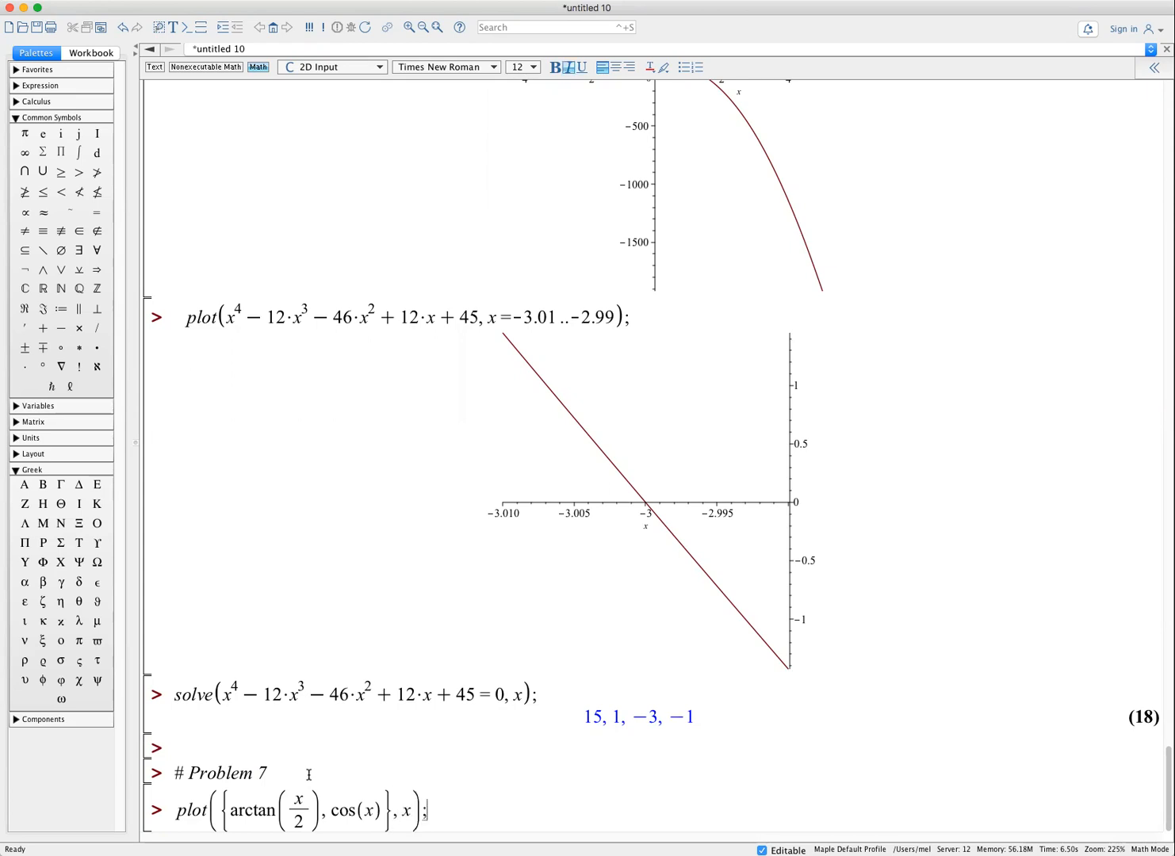
key(Return)
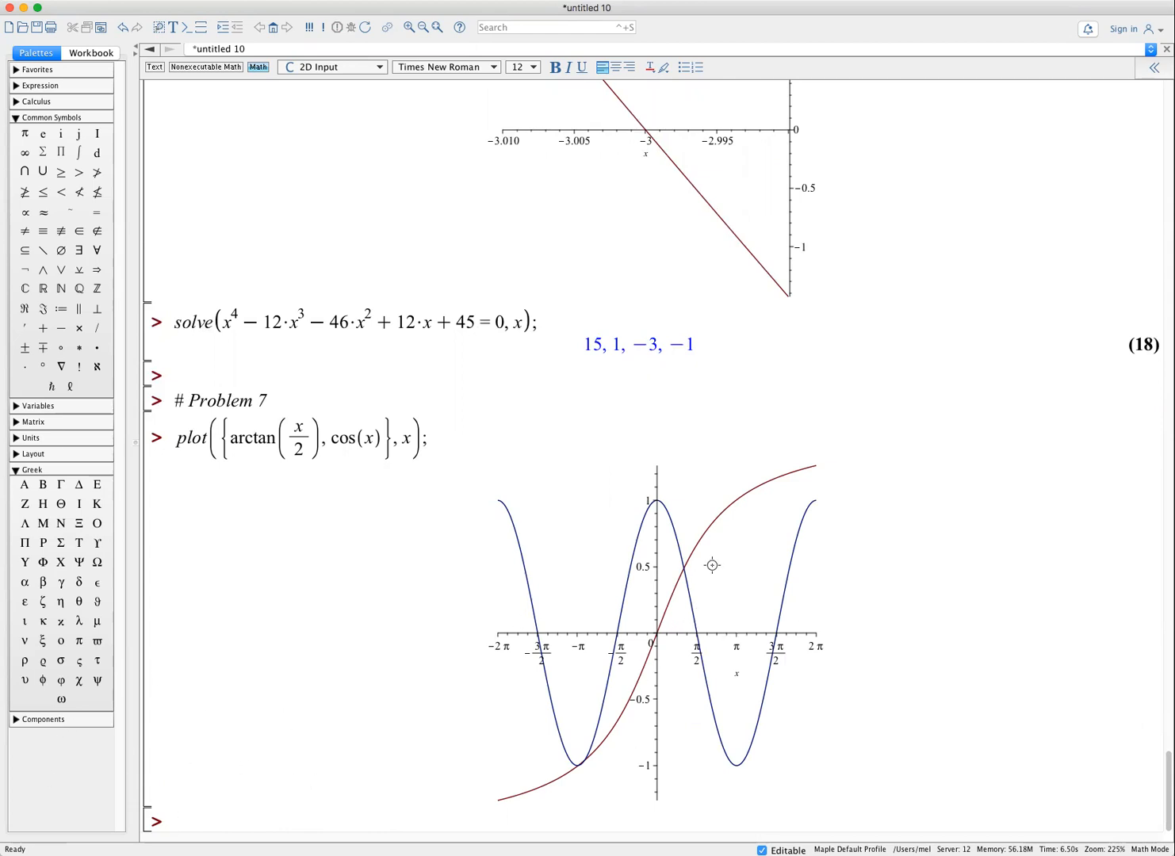
- Set the range of the arctan and cosine plot to x=-4*Pi..4*Pi and re-execute it
click(412, 441)
text(=-4)
text(*Pi)
text(..4)
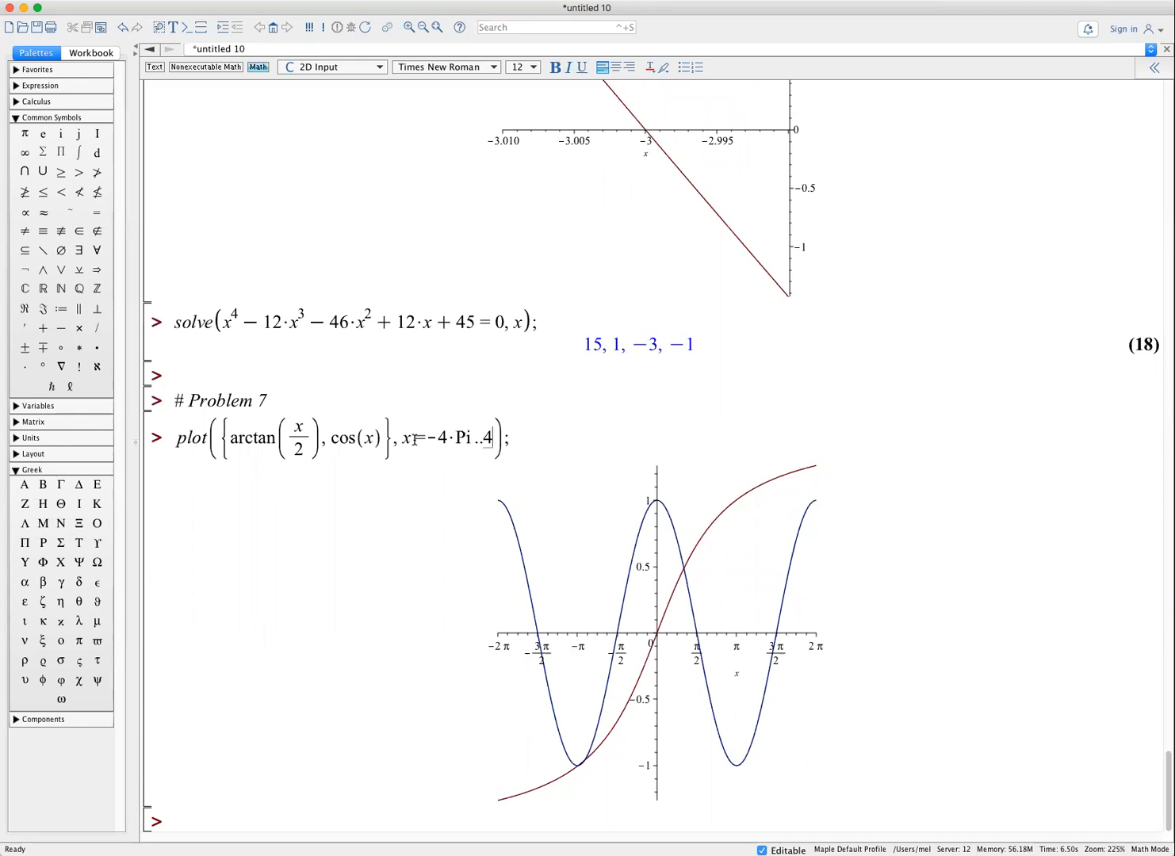
text(*Pi)
key(Return)
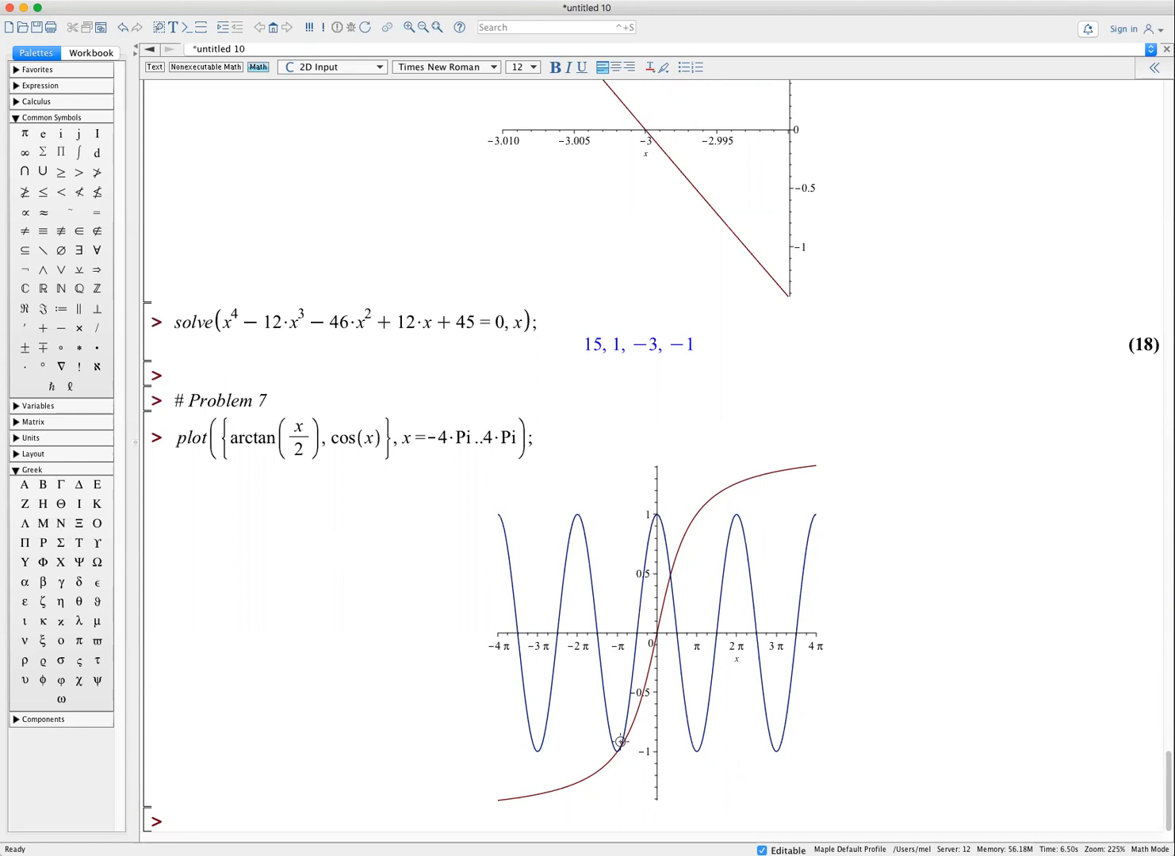
- Copy the arctan and cosine plot command to the empty prompt, set its range to x=1..2, and execute it
drag(171, 438, 547, 437)
key(super+c)
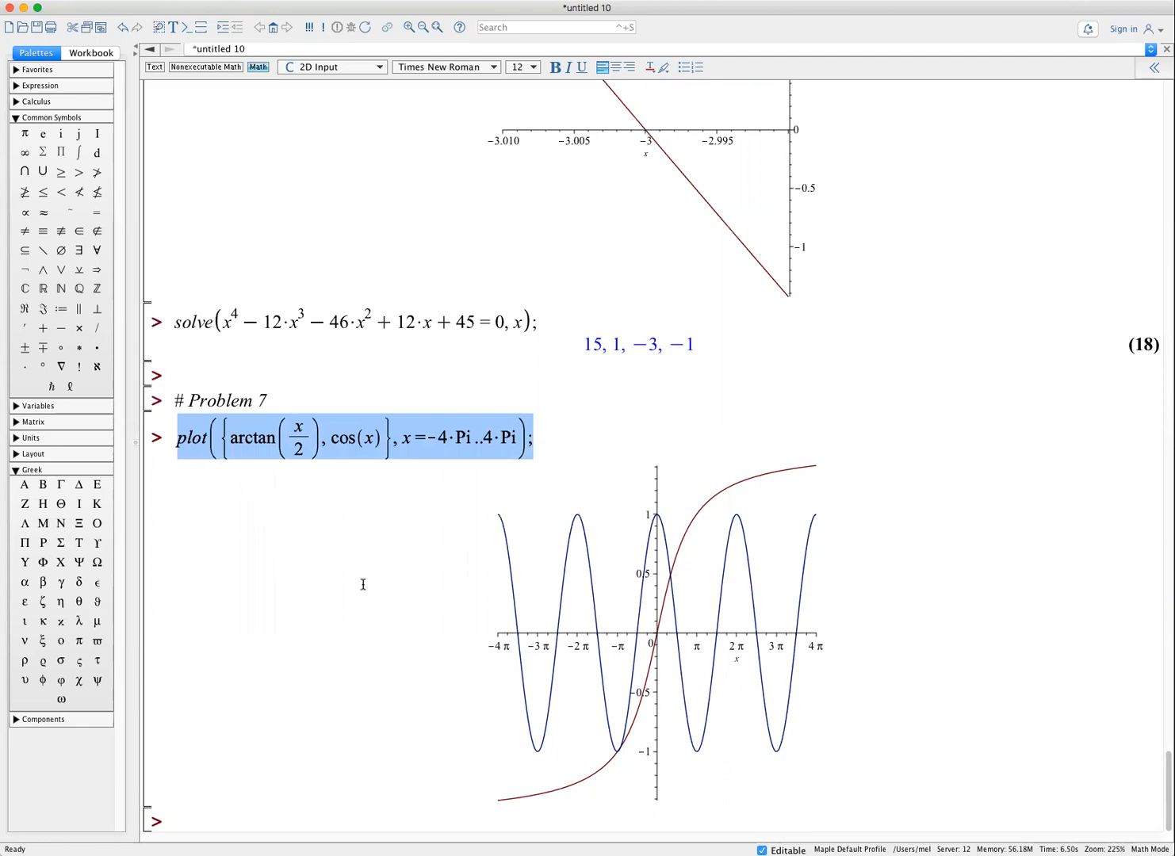
click(188, 823)
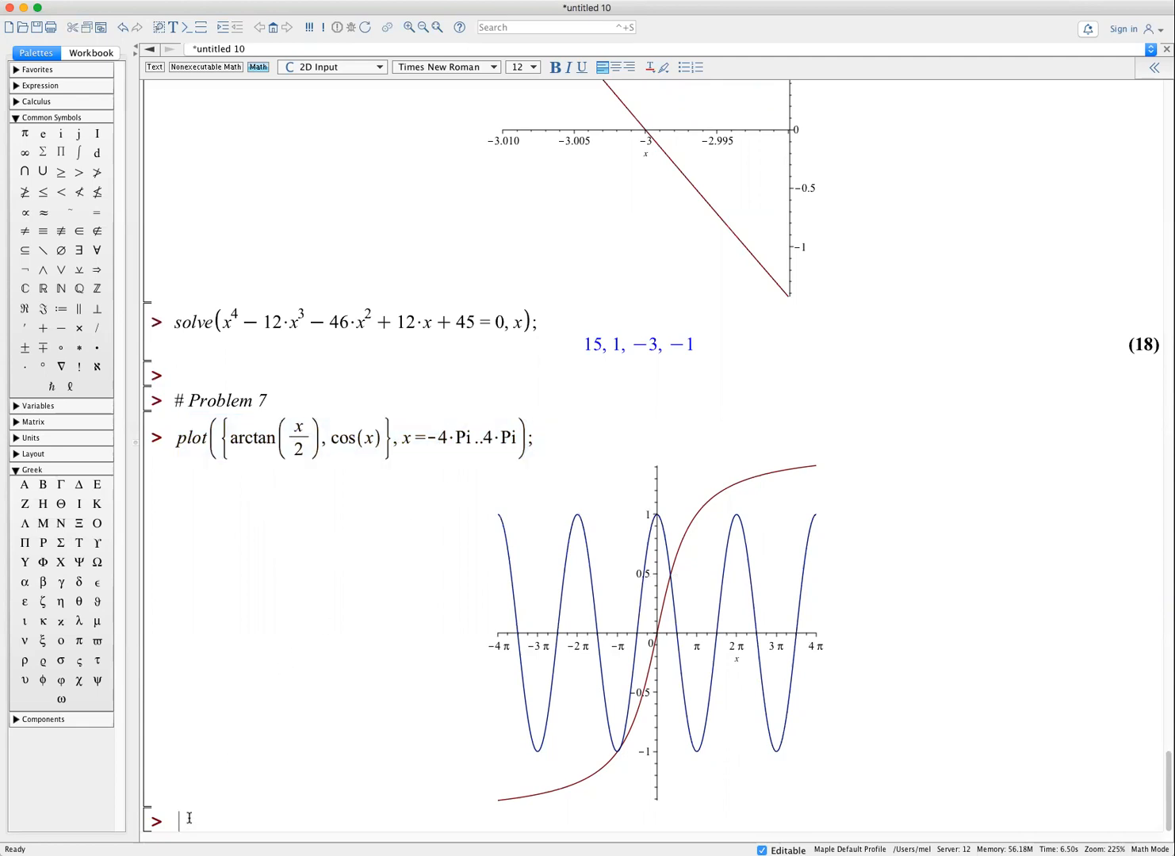
key(super+v)
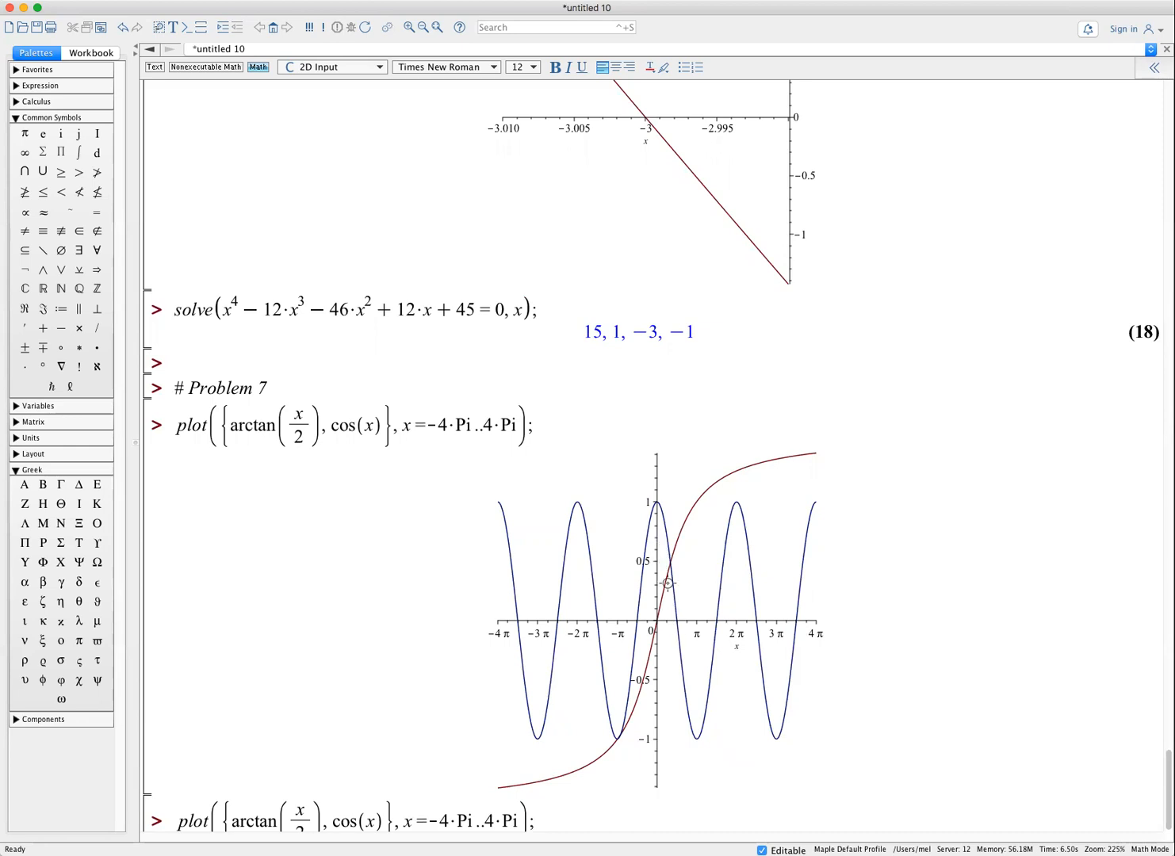
scroll(674, 769, down, 1)
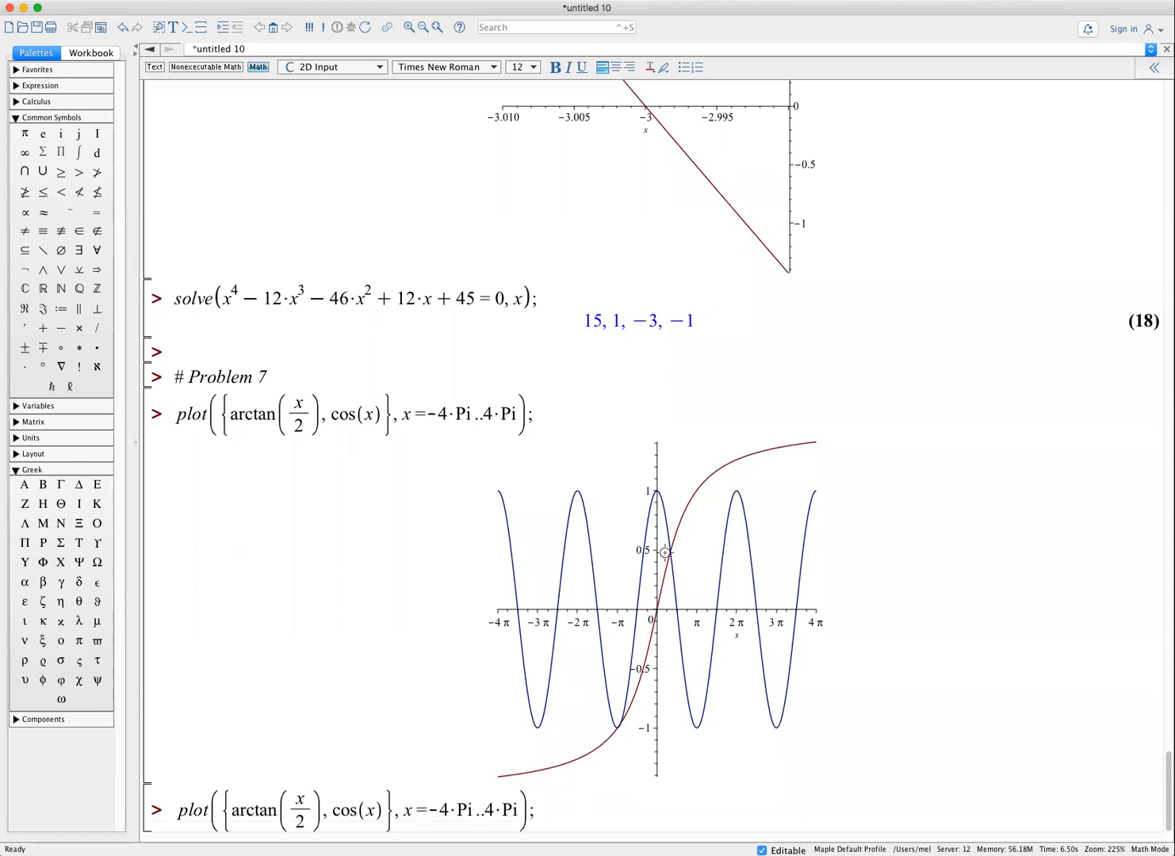
drag(532, 809, 432, 811)
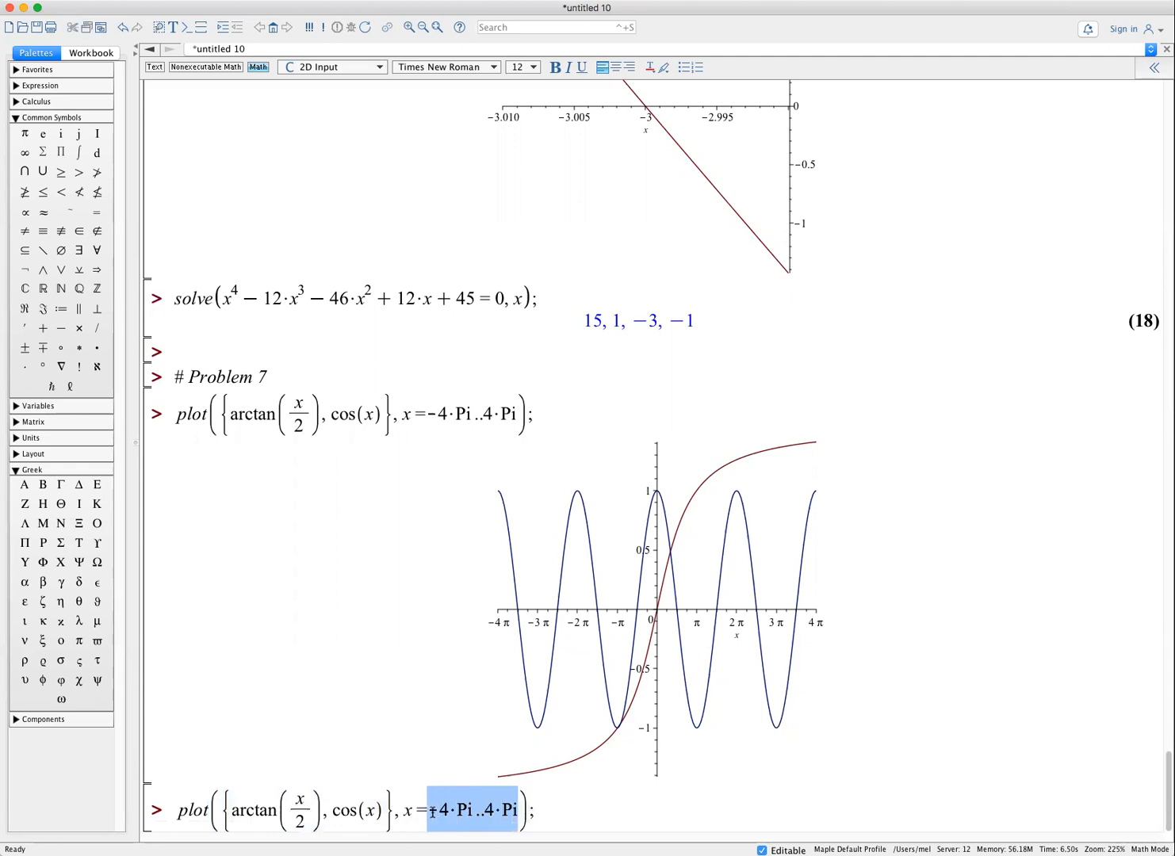
text(1..2)
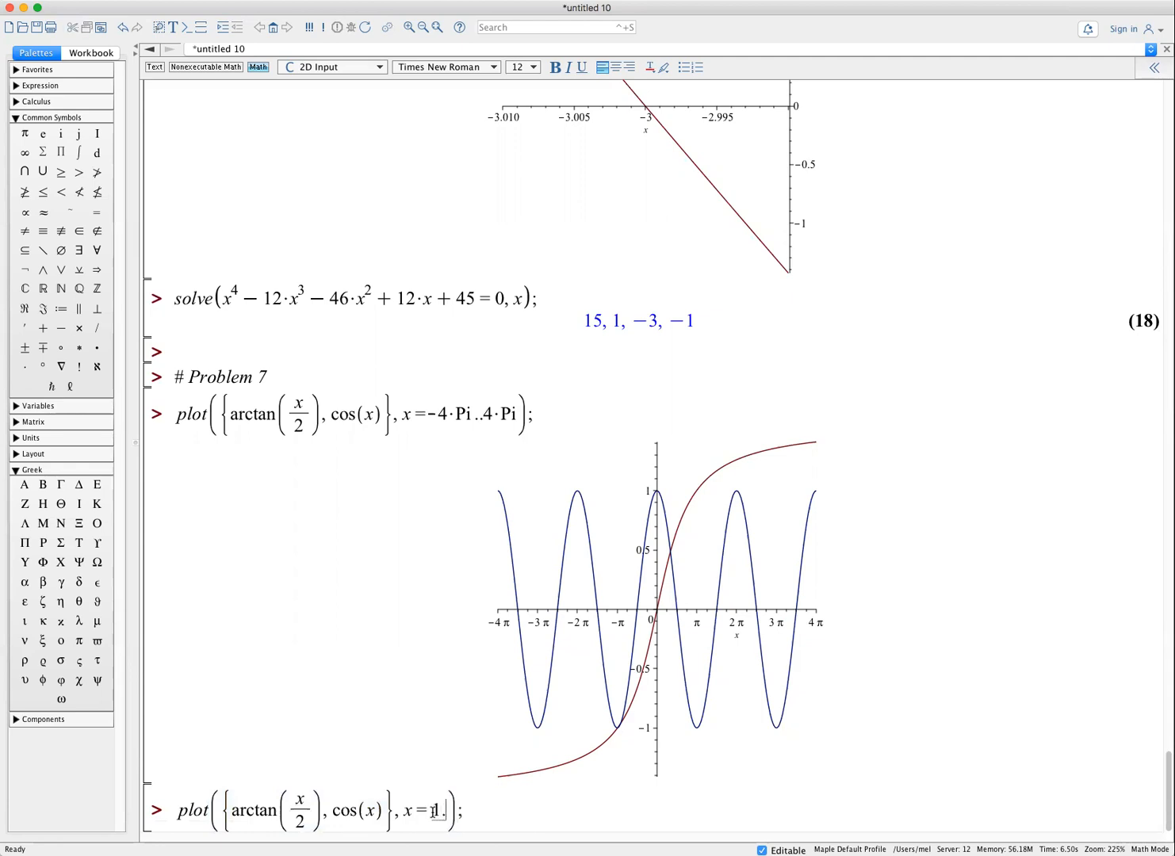
key(Return)
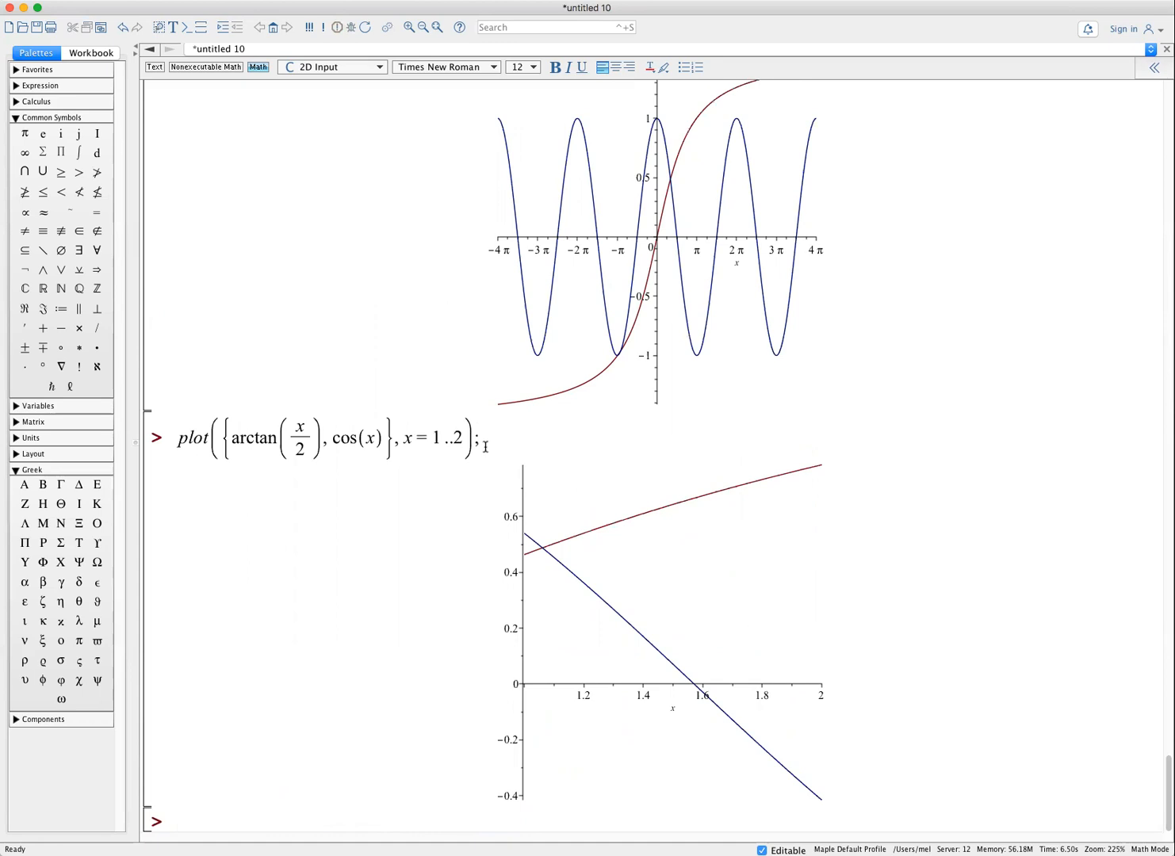
- Lower the copied plot's upper x limit to 1.2 and re-execute it
click(456, 439)
text(1.)
key(Return)
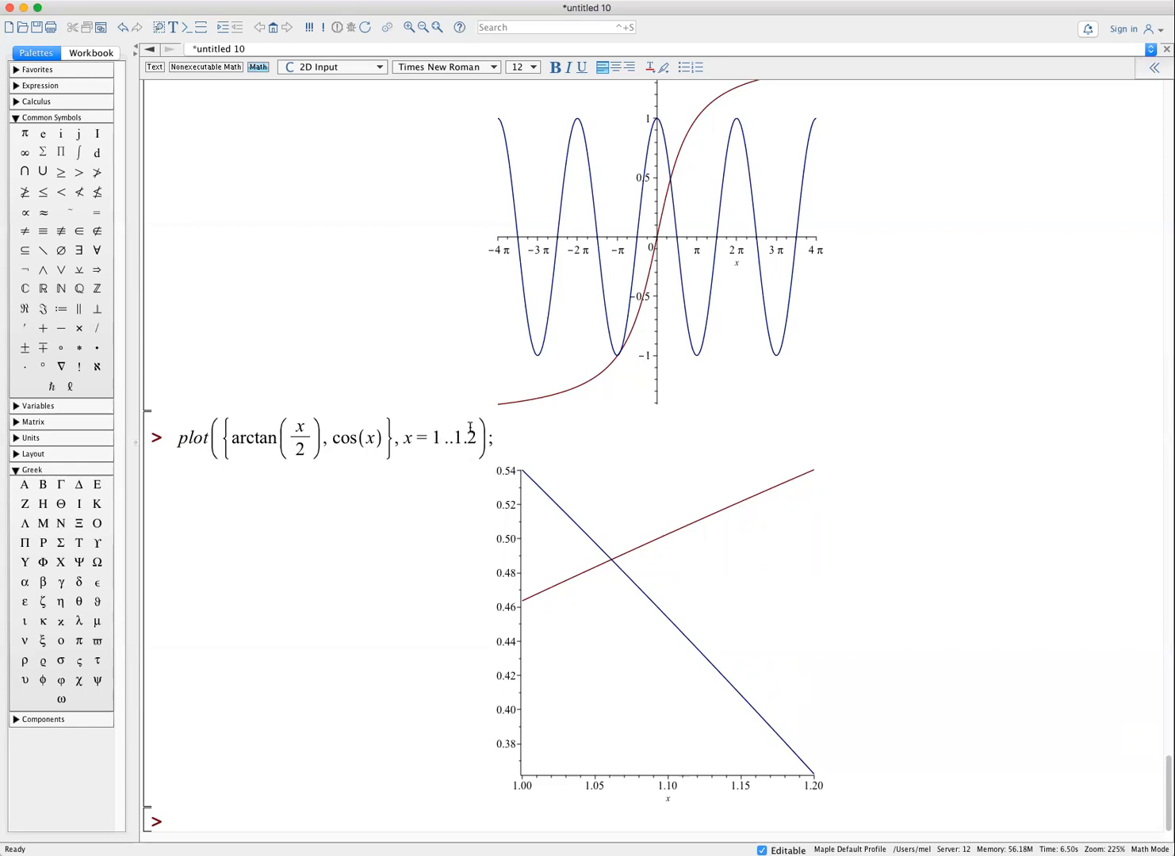
- Narrow the plot around the positive intersection to x=1.05..1.07 and re-execute it
text(.05)
key(Right)
key(Right)
key(Right)
key(BackSpace)
text(07)
key(Return)
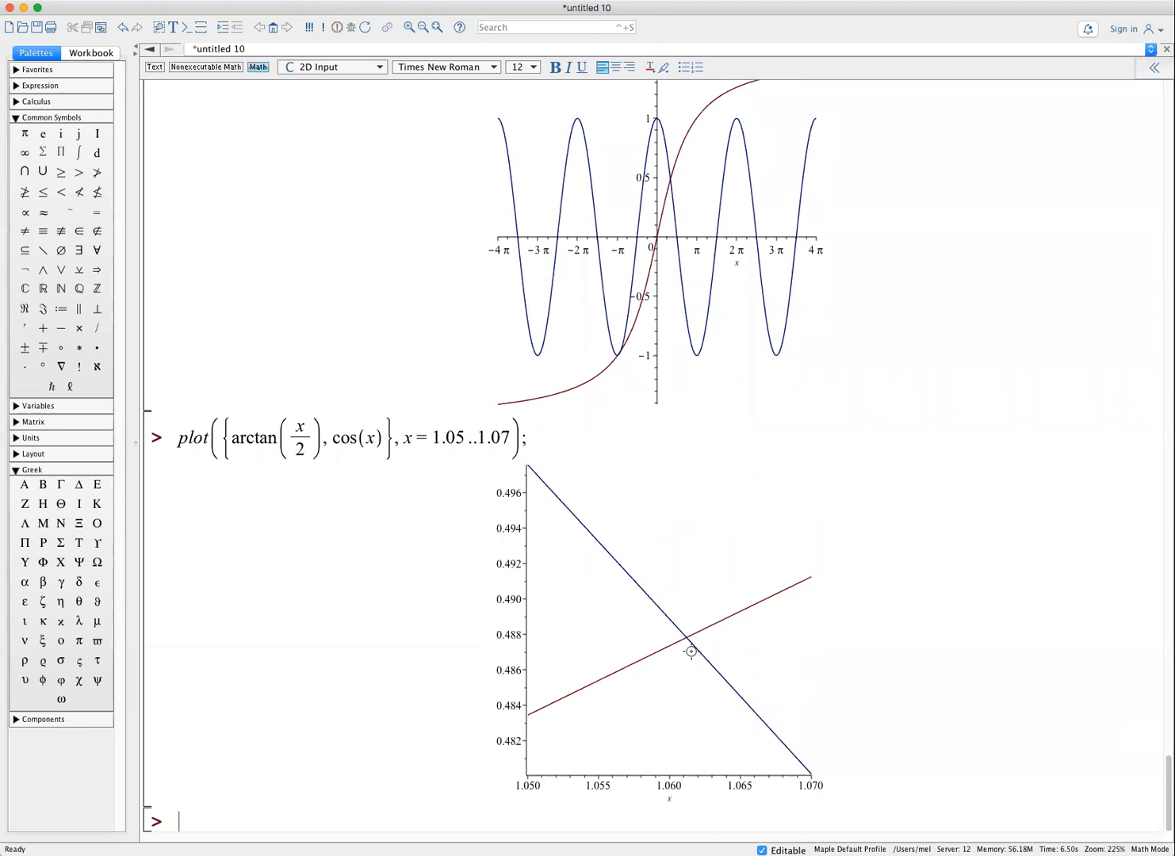
- Set the positive intersection plot's range to x=1.062..1.063 and re-execute it
click(460, 436)
key(BackSpace)
text(62)
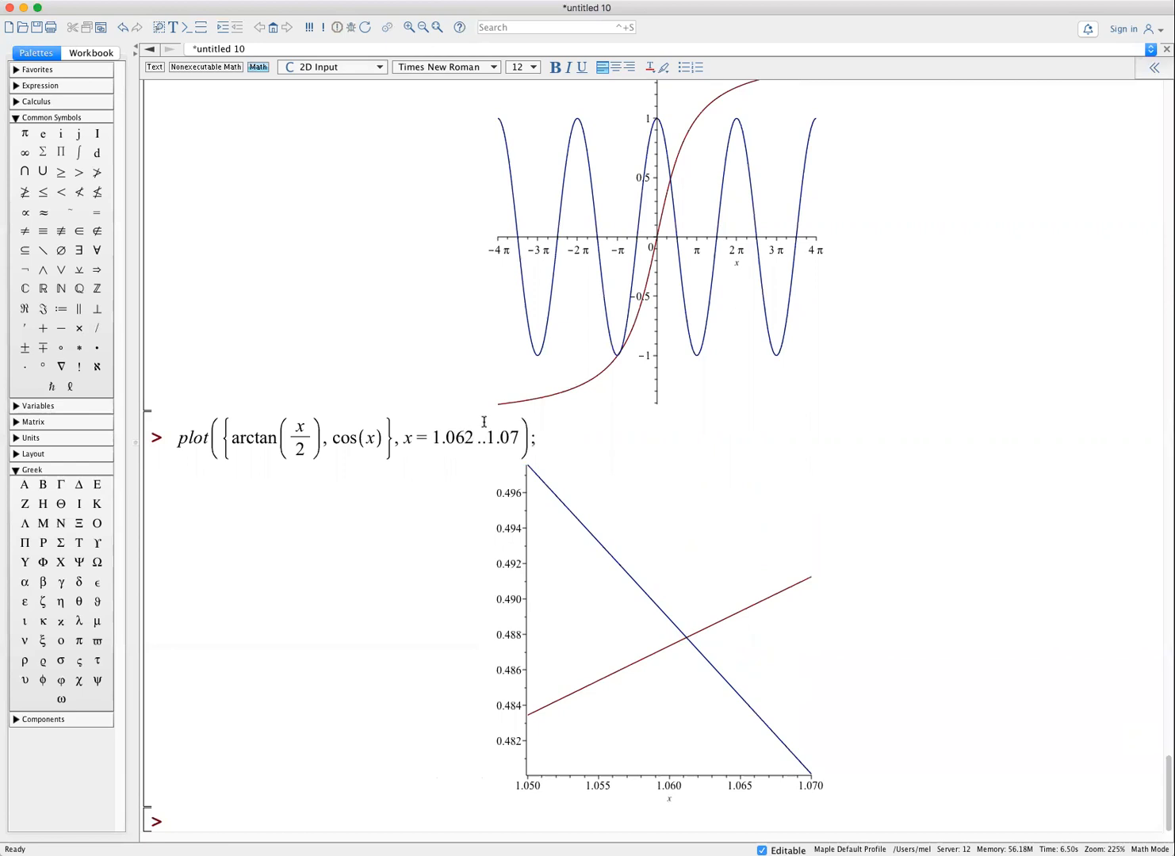
click(517, 432)
key(BackSpace)
text(63)
key(Return)
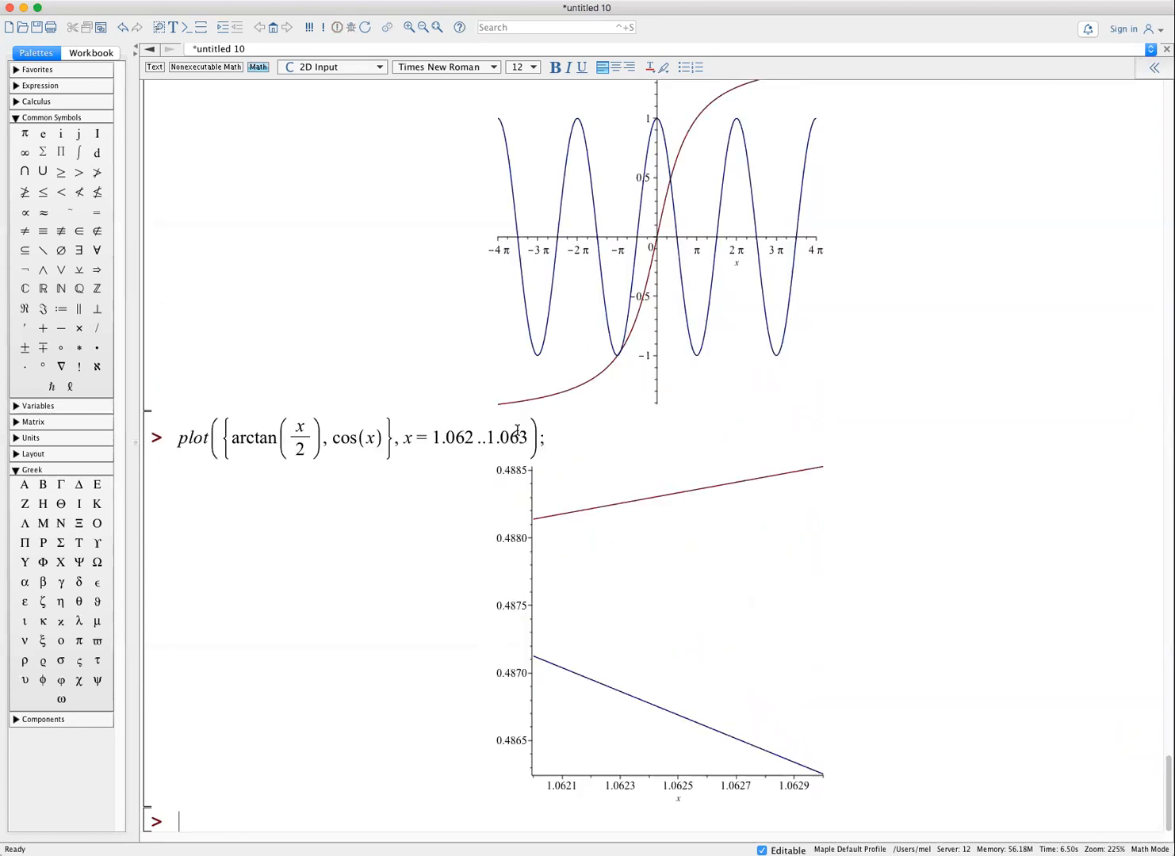
- Re-execute the positive intersection plot with lower limit 1.061, and again with the upper limit reduced to 1.0613
click(467, 435)
key(BackSpace)
text(1)
key(Return)
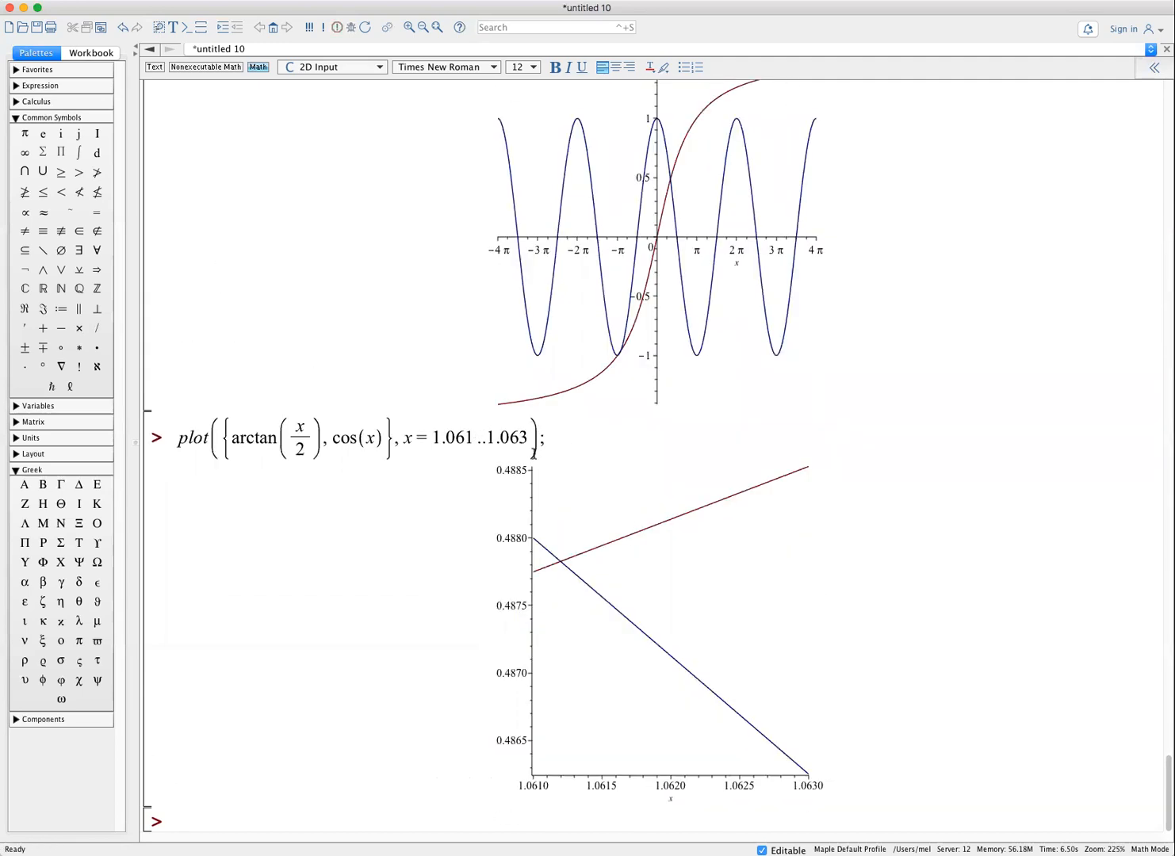
click(526, 440)
key(BackSpace)
text(13)
key(Return)
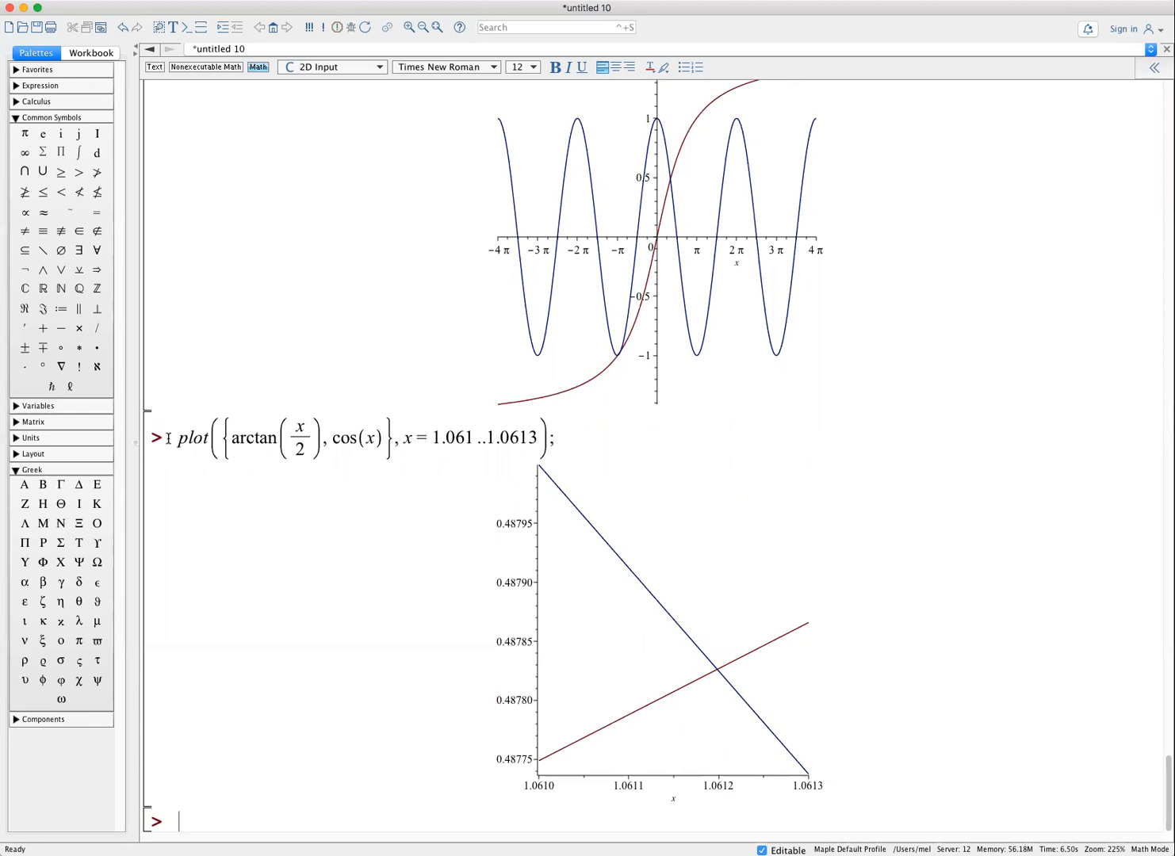
- Duplicate the x=1.061..1.0613 plot command at the empty prompt, change its range to x=-4..-3, and execute it
drag(167, 437, 359, 410)
drag(553, 427, 582, 433)
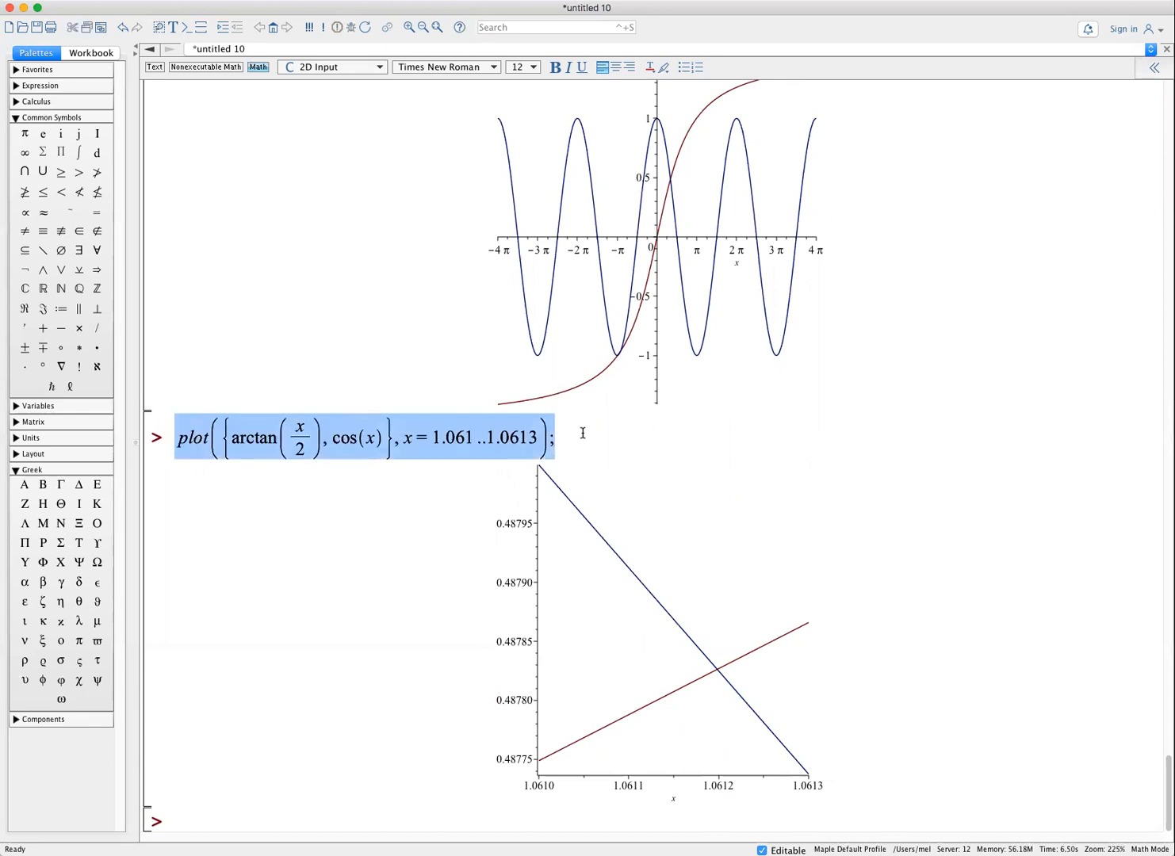
click(221, 821)
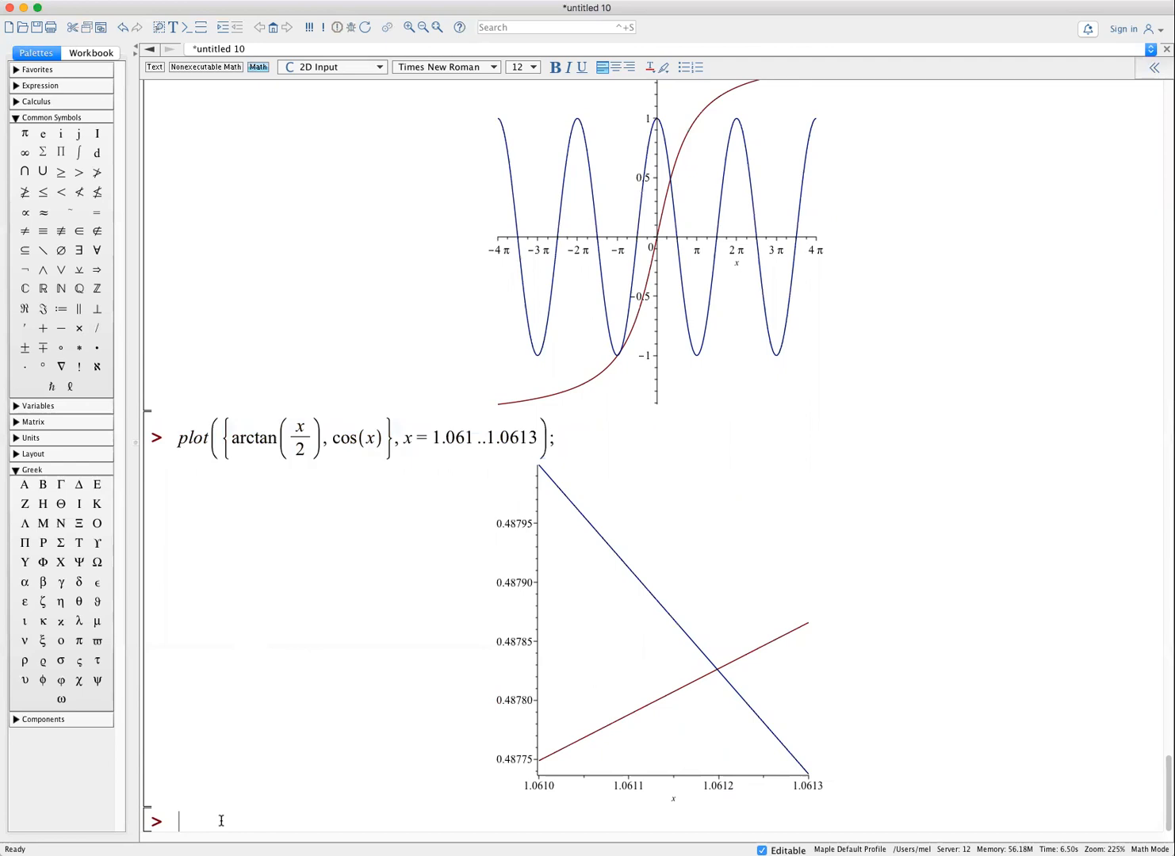
text(plot({arctan(x/2), cos(x)}, x = 1.061 .. 1.0613);)
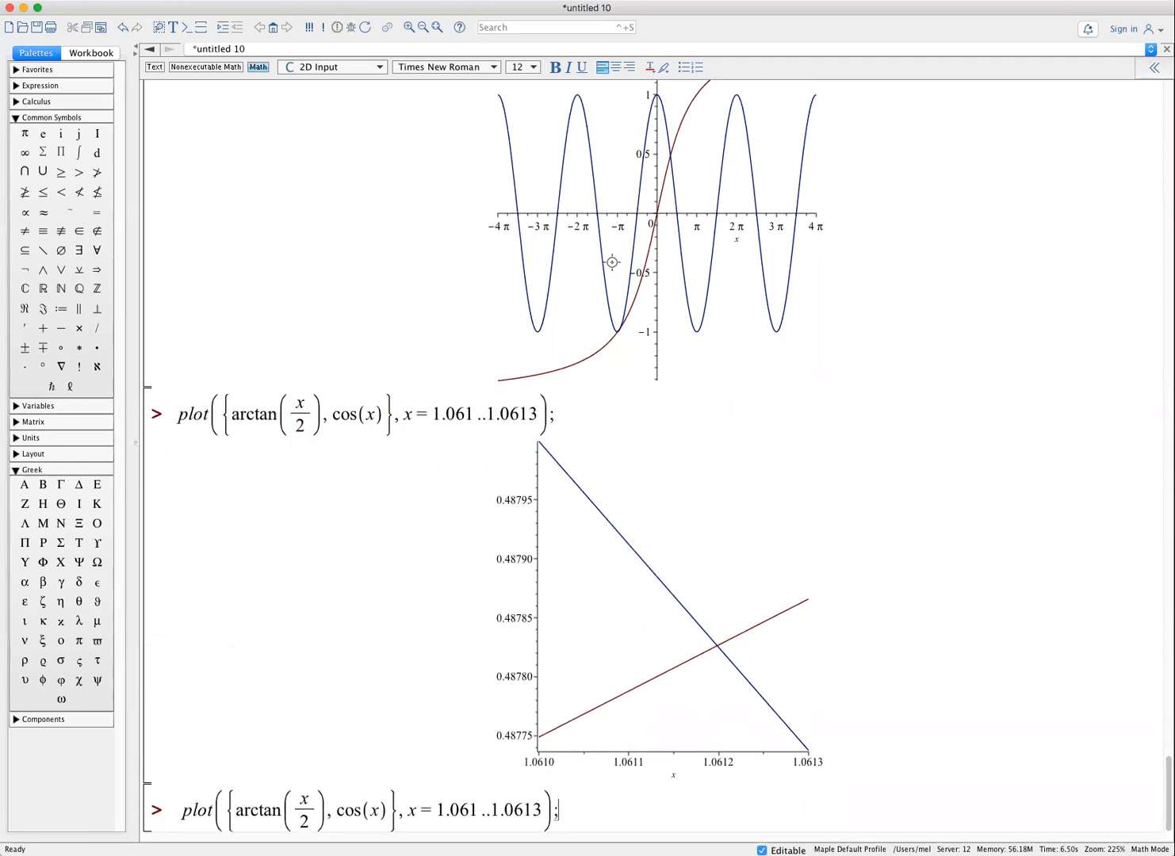
drag(544, 808, 436, 815)
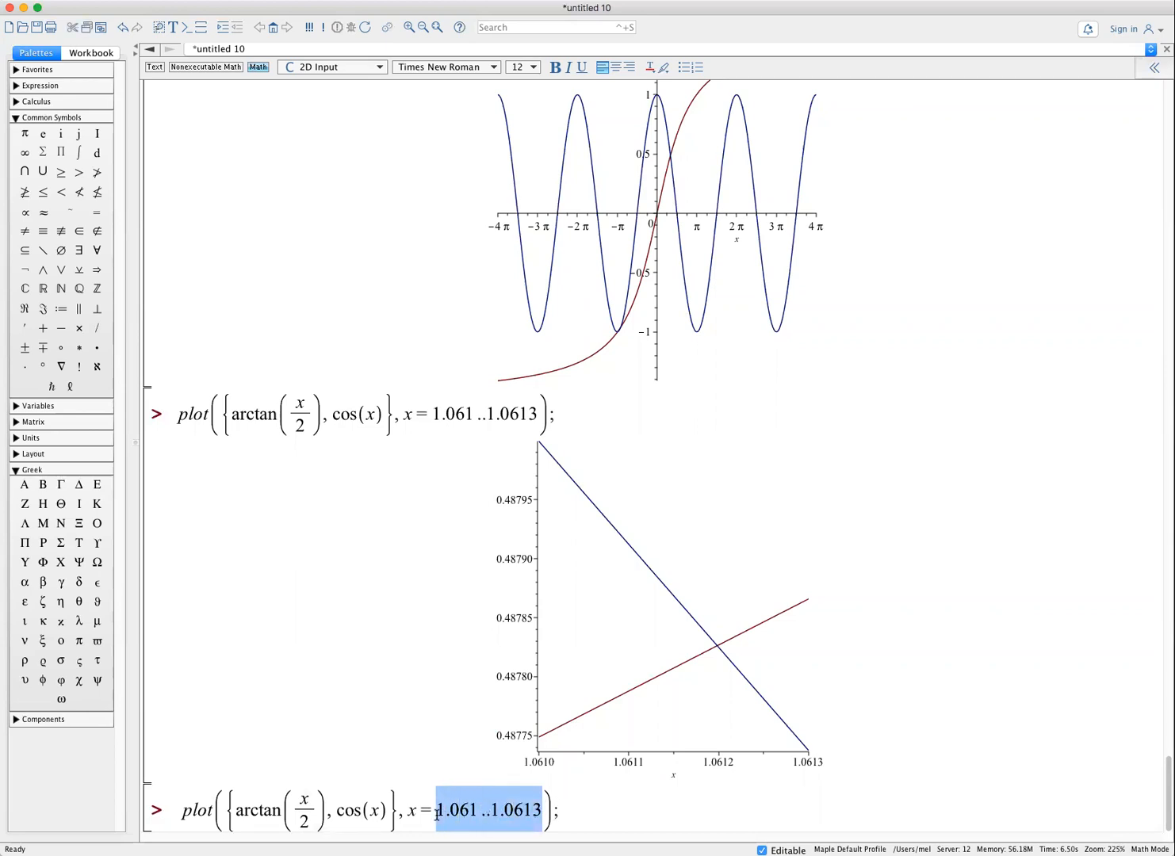
key(BackSpace)
text(4..-3)
key(Return)
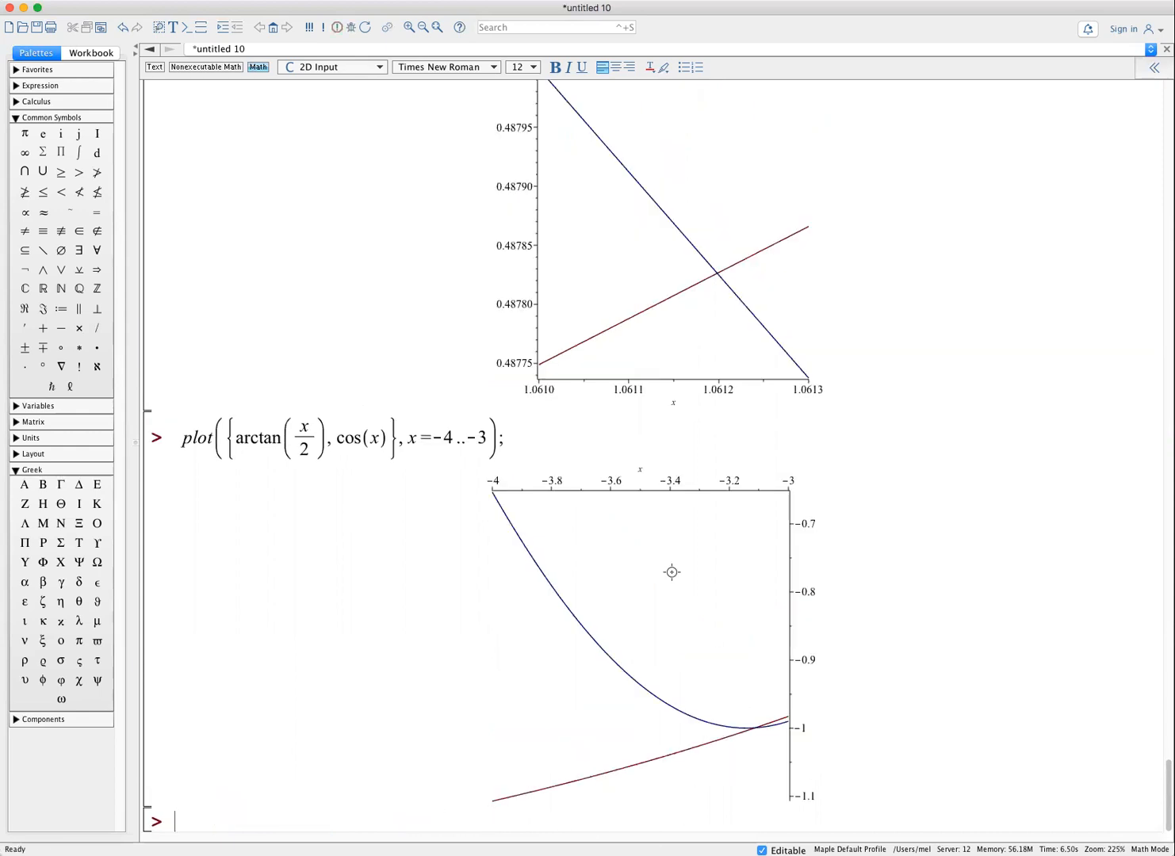
- Change the negative-side plot's range to x=-3.2..-2.8 and re-execute it
double_click(448, 436)
text(3.2)
key(Right)
key(Right)
key(Right)
key(Right)
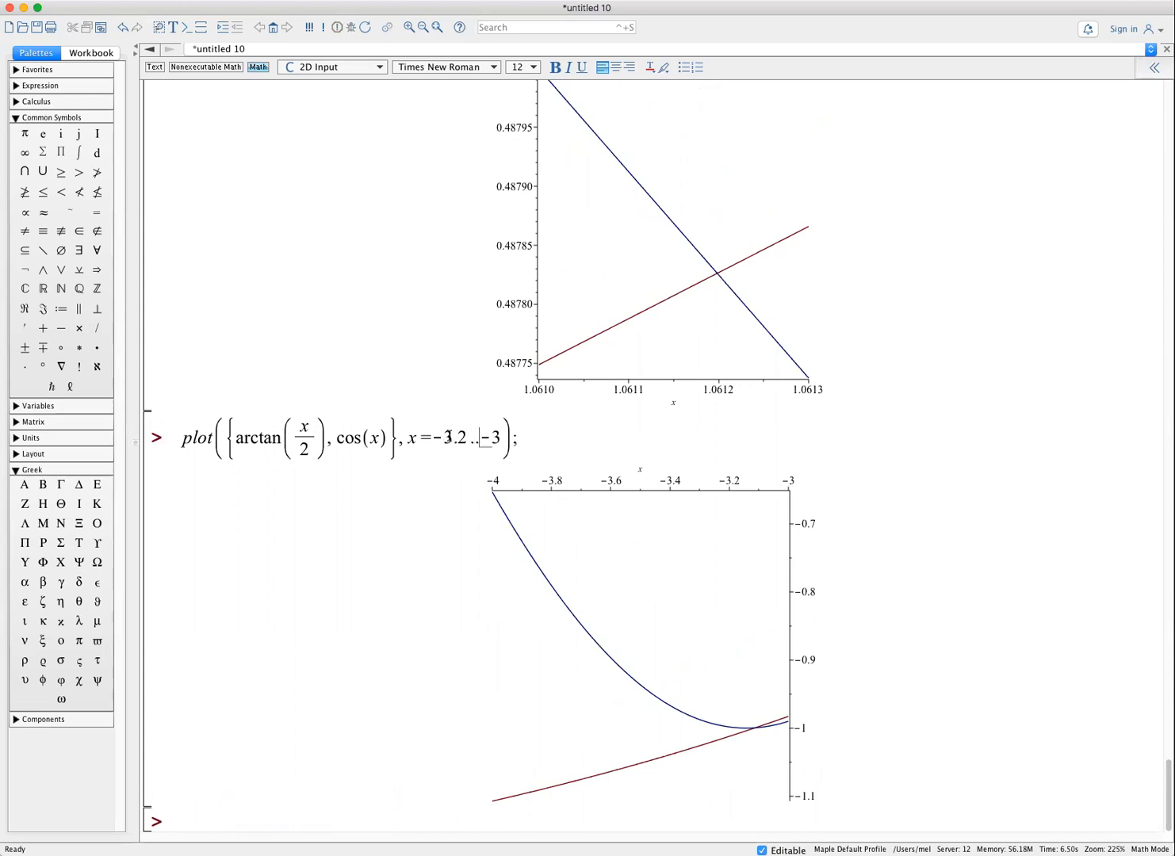
key(BackSpace)
text(2.8)
key(Return)
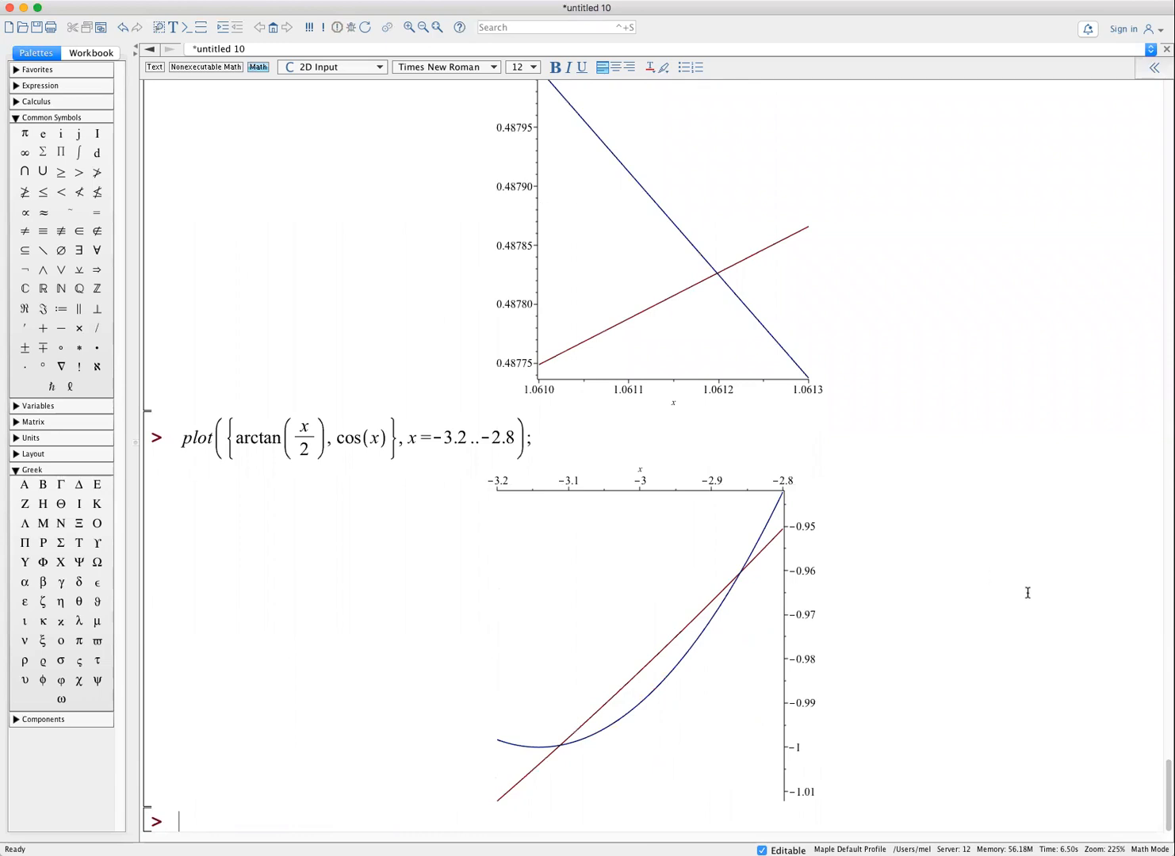
- Copy the x=-3.2..-2.8 plot command to the empty prompt below and execute the copy
scroll(997, 533, up, 5)
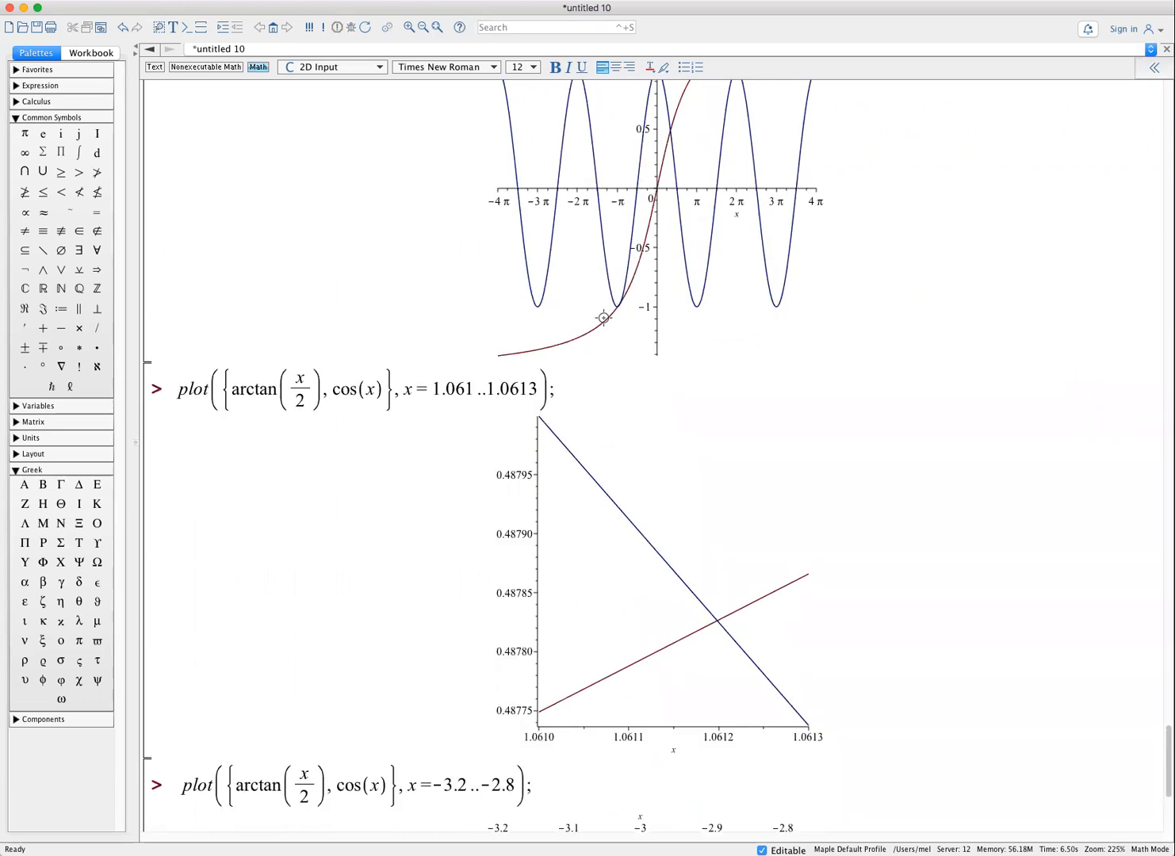
scroll(928, 580, down, 5)
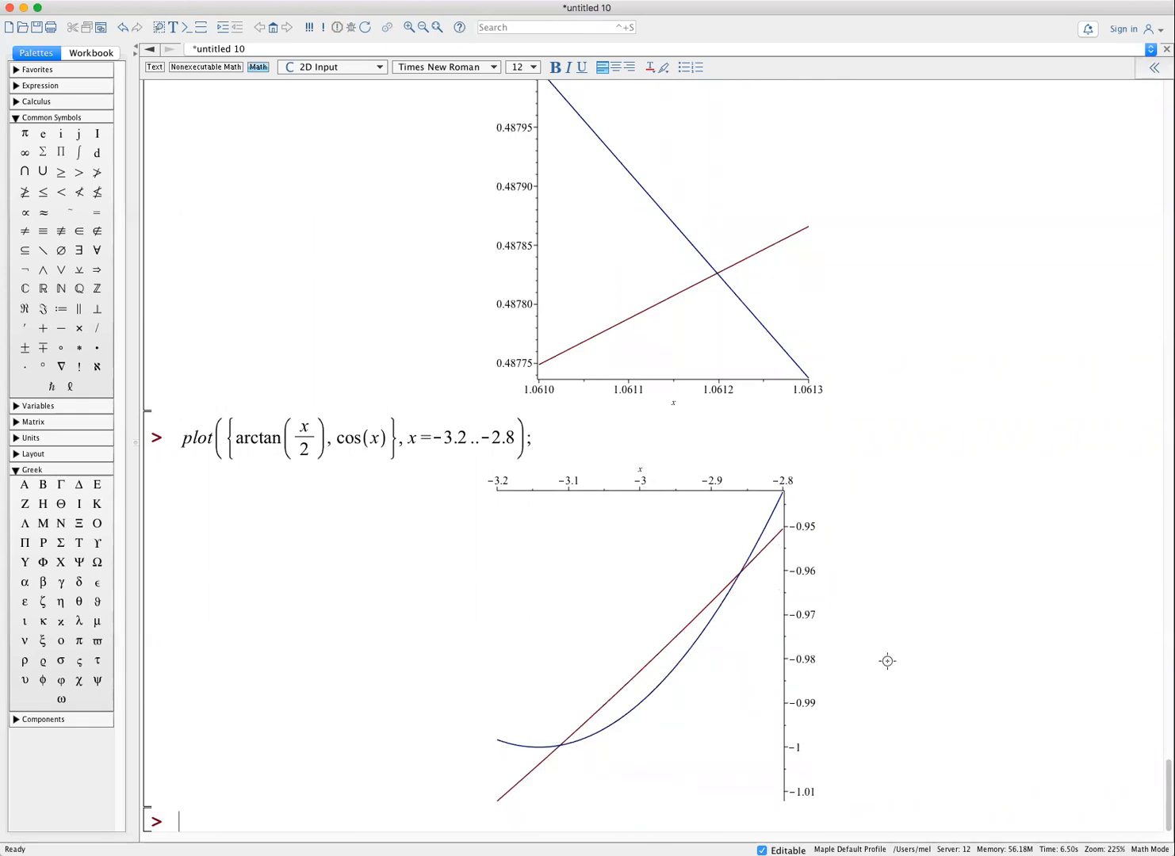
scroll(950, 647, up, 2)
scroll(950, 649, up, 2)
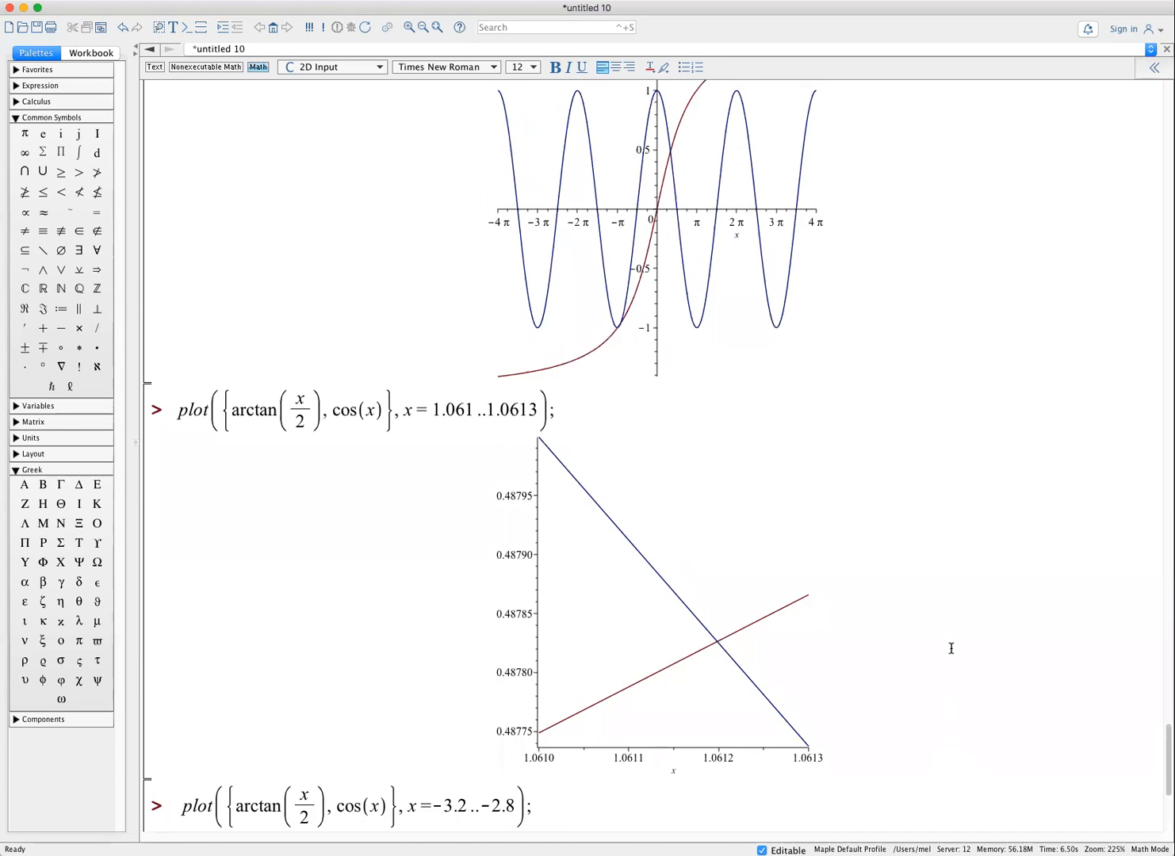
scroll(951, 649, down, 4)
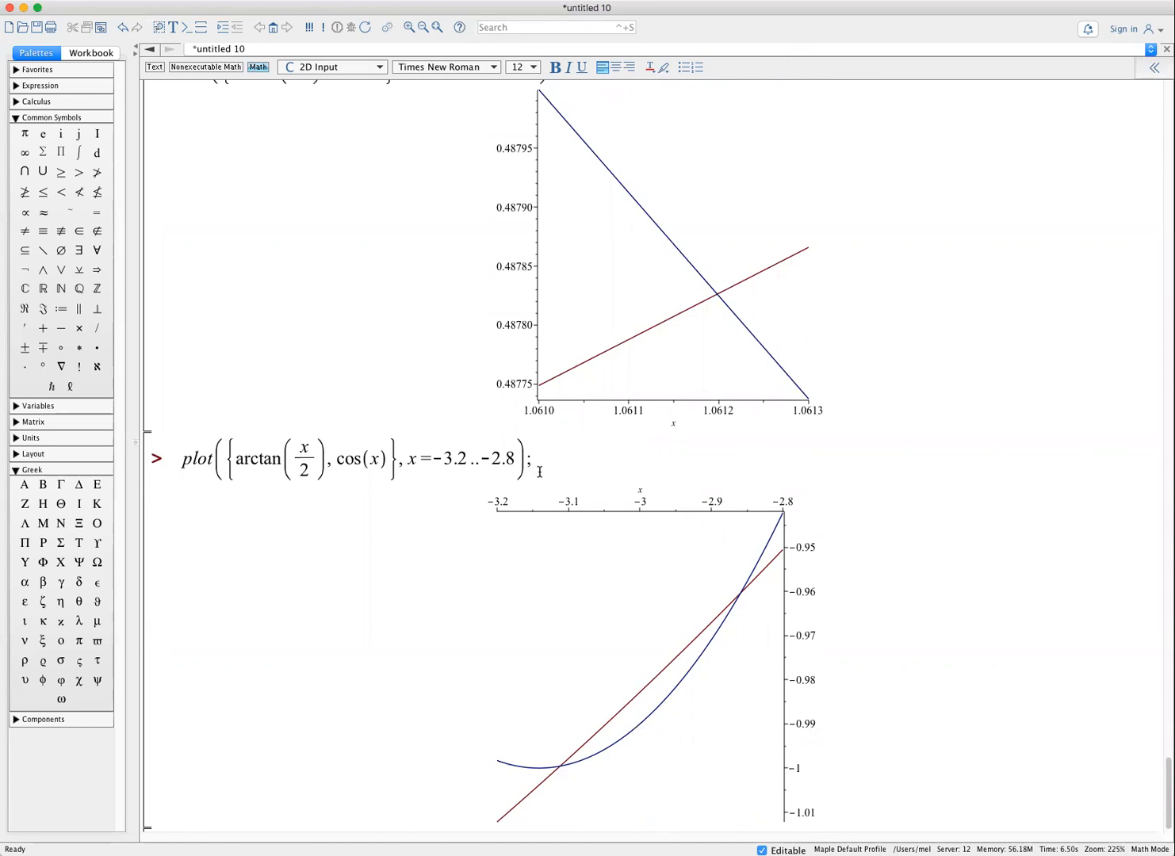
drag(544, 461, 479, 464)
drag(253, 474, 172, 463)
key(ctrl+c)
scroll(249, 716, down, 1)
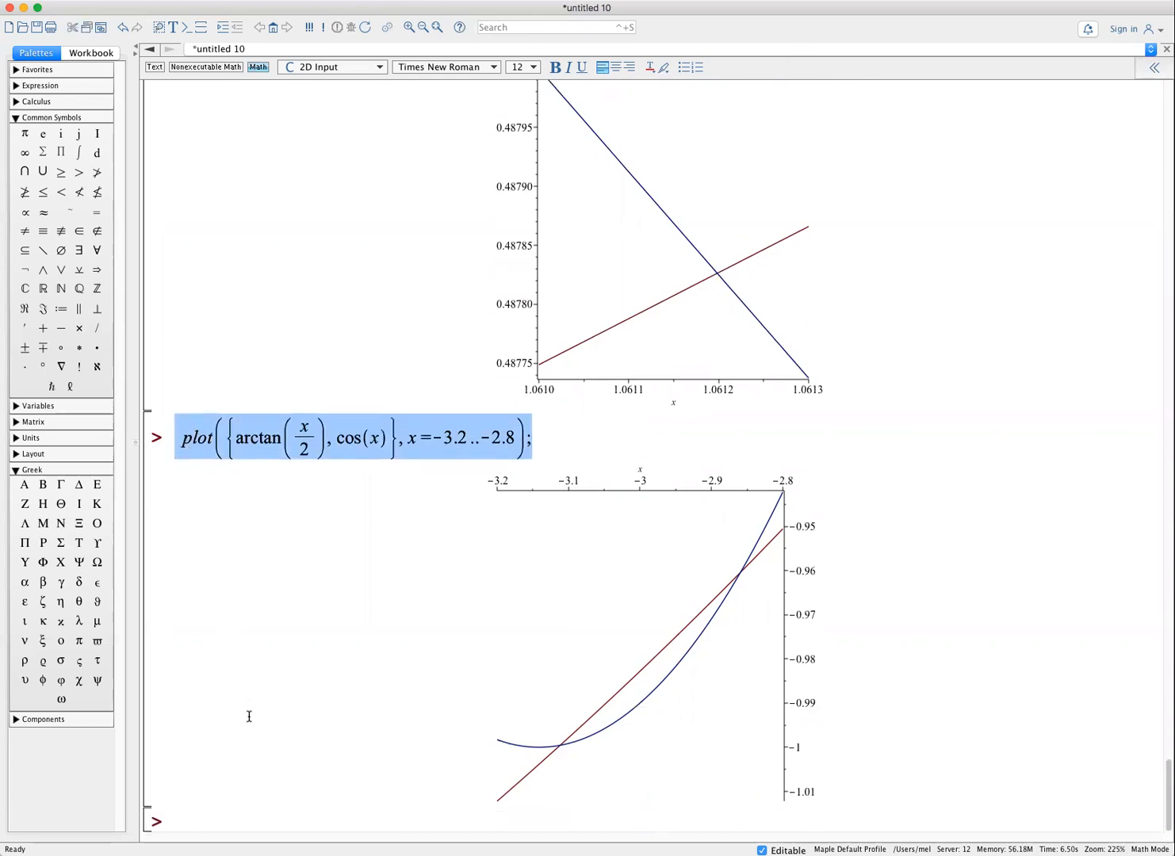
click(207, 815)
key(ctrl+v)
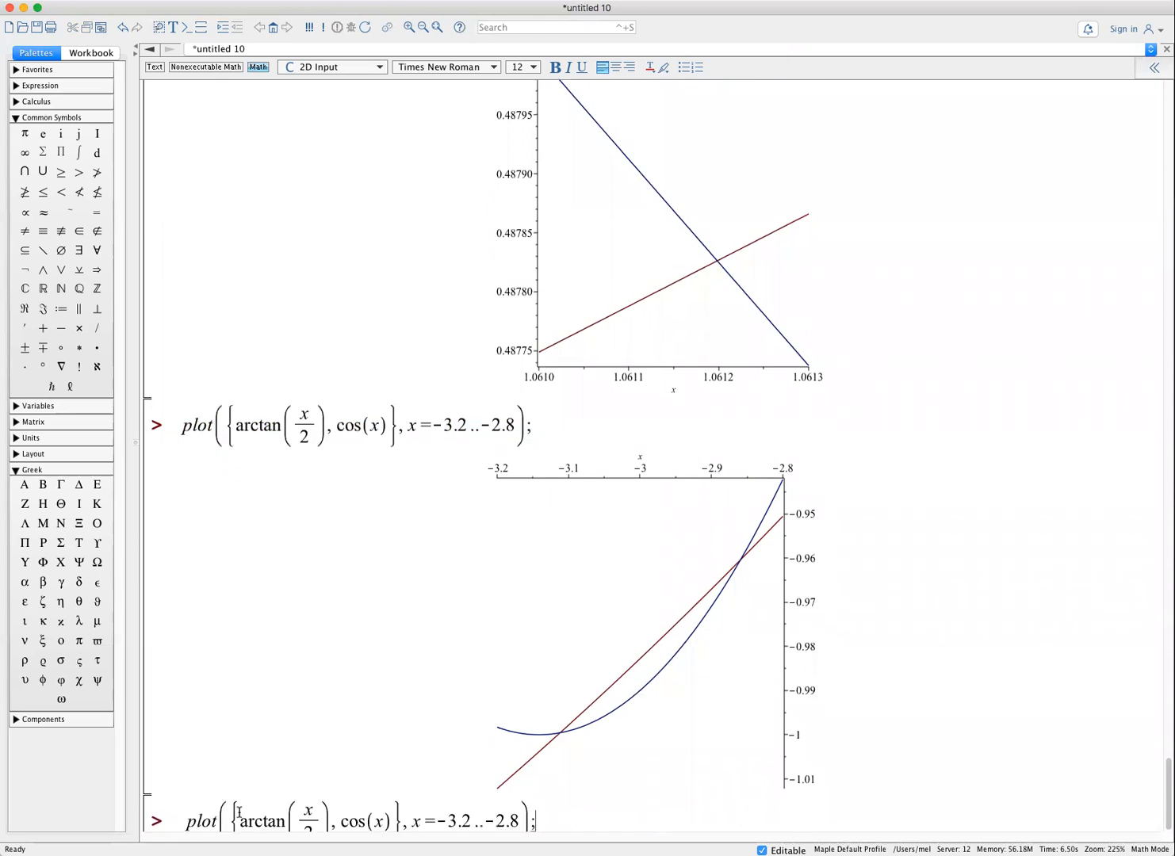
key(Return)
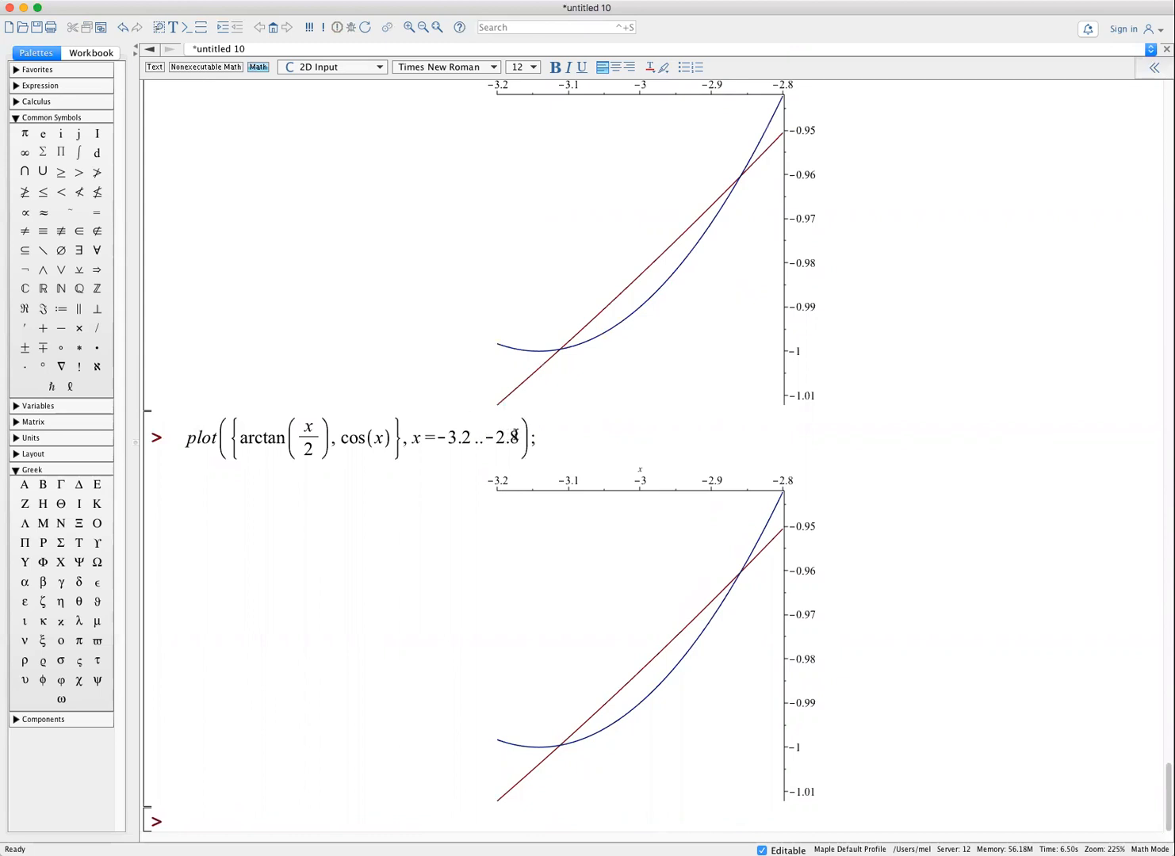
- Re-execute the copied plot with upper limit -3.1, and again with its lower limit set to -3.12
drag(513, 437, 492, 438)
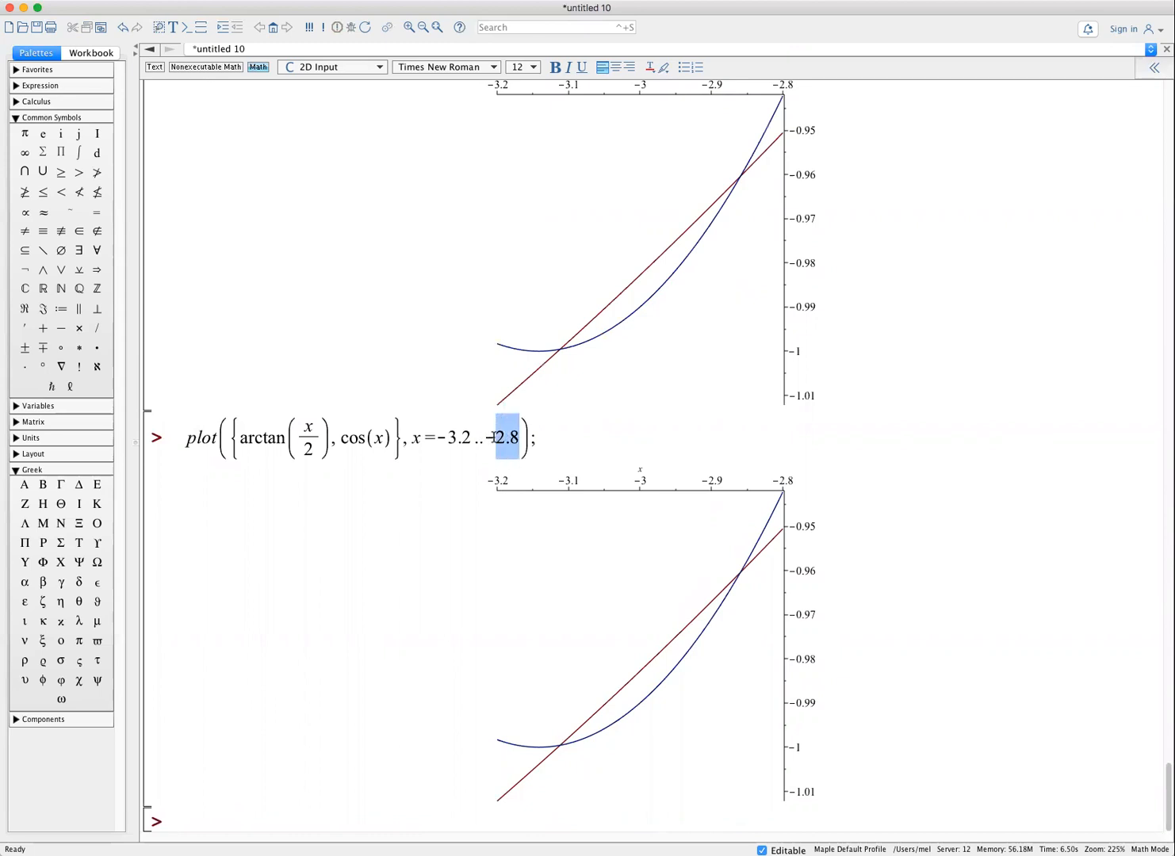
text(3.1)
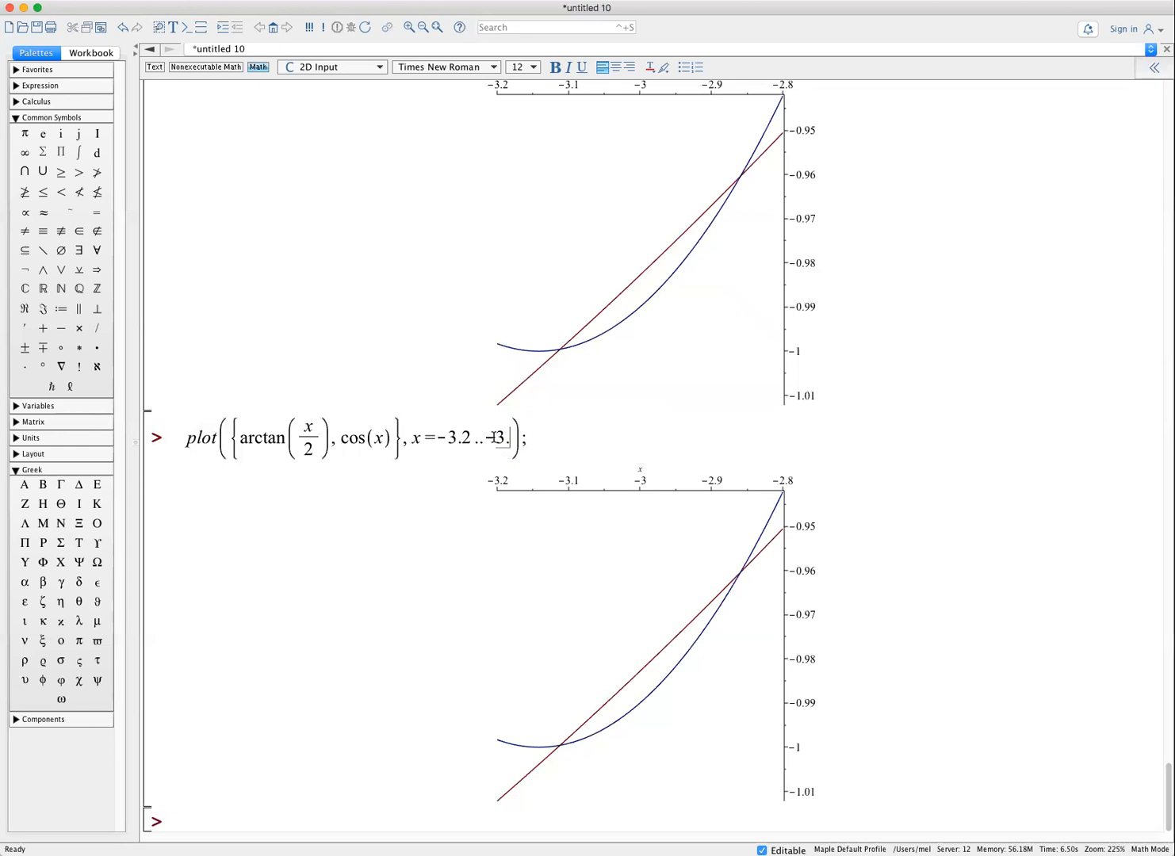
key(Return)
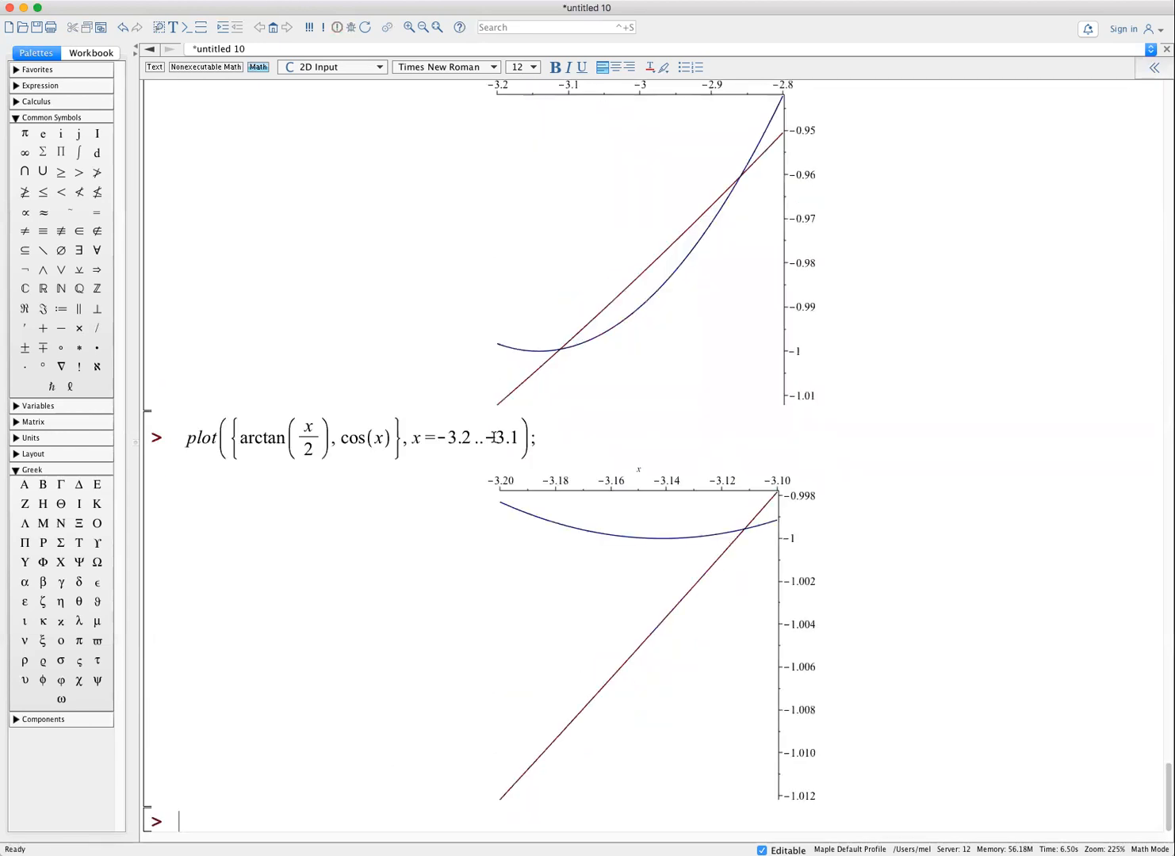
click(464, 438)
text(1)
key(Return)
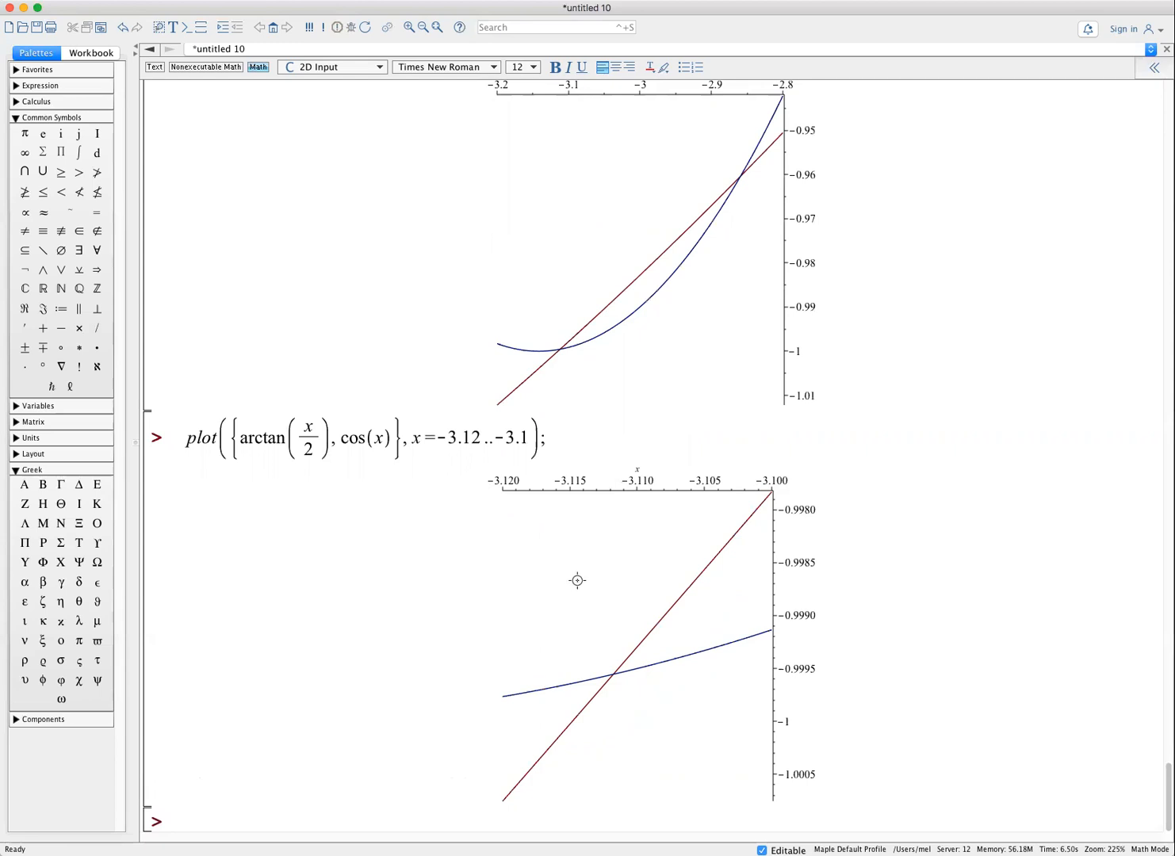
- Tighten the copied plot's range to x=-3.115..-3.111, re-executing after each limit change, and compare it with the x=-3.2..-2.8 plot
click(476, 438)
key(BackSpace)
text(15)
key(Return)
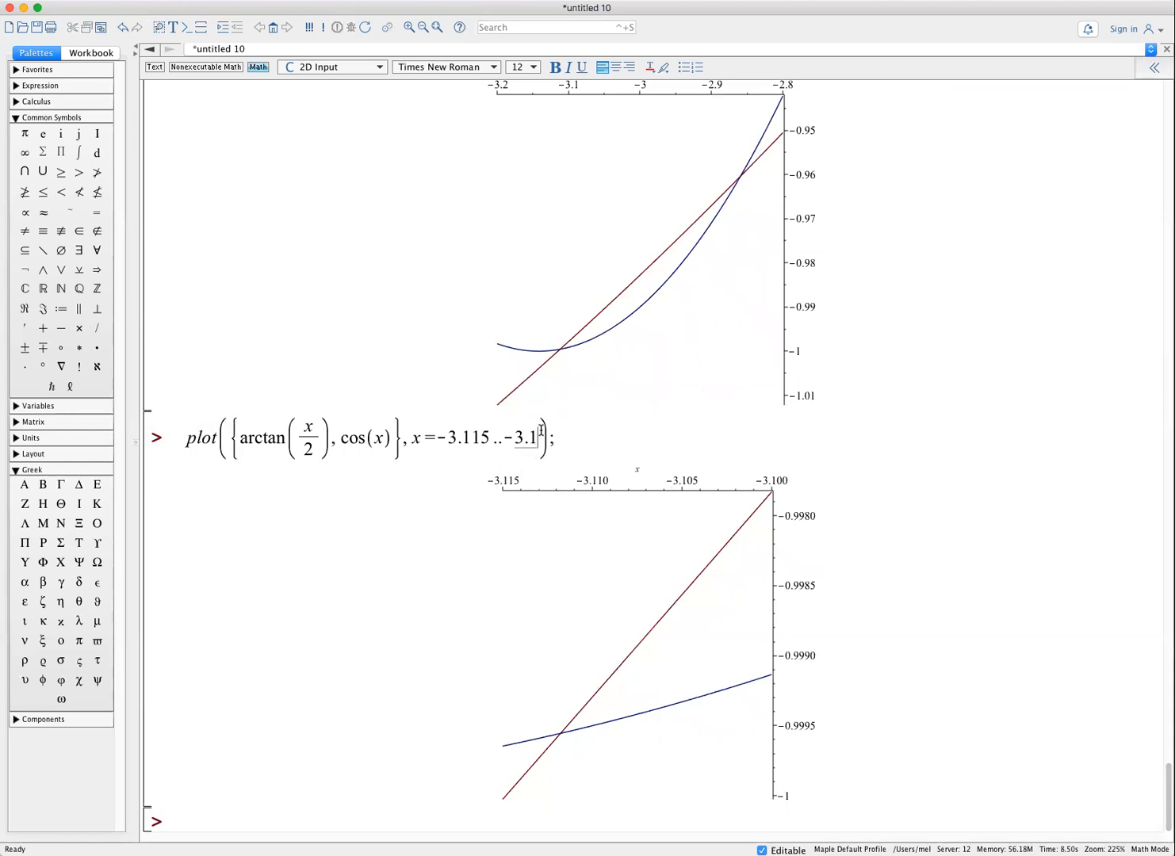
text(11)
key(Return)
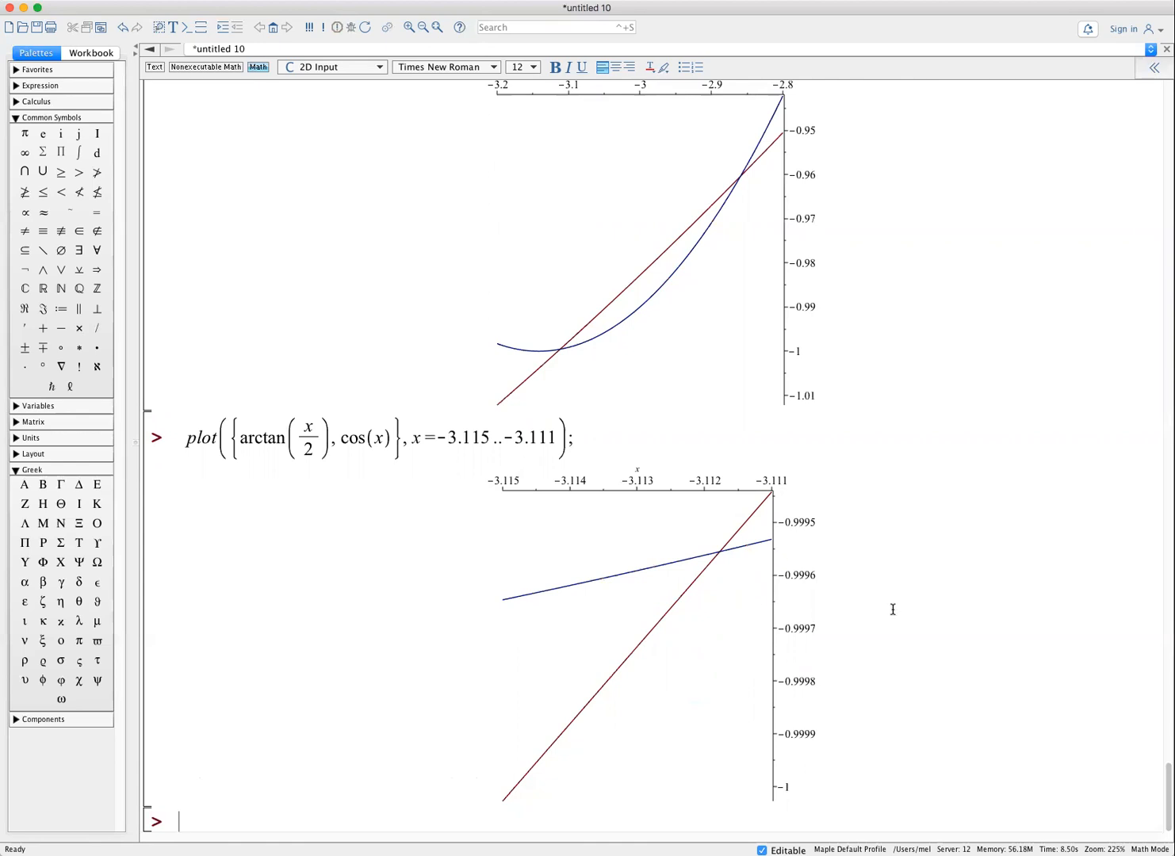
scroll(893, 609, up, 5)
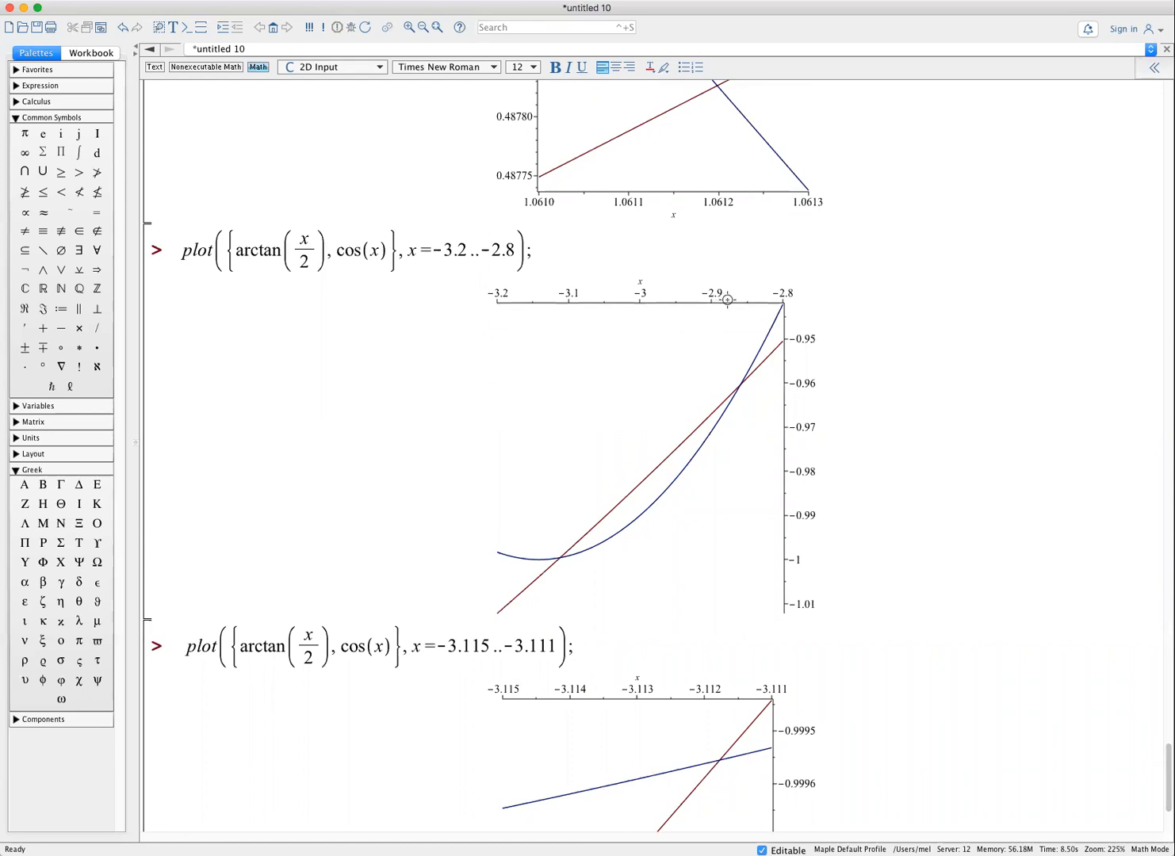
scroll(949, 463, down, 5)
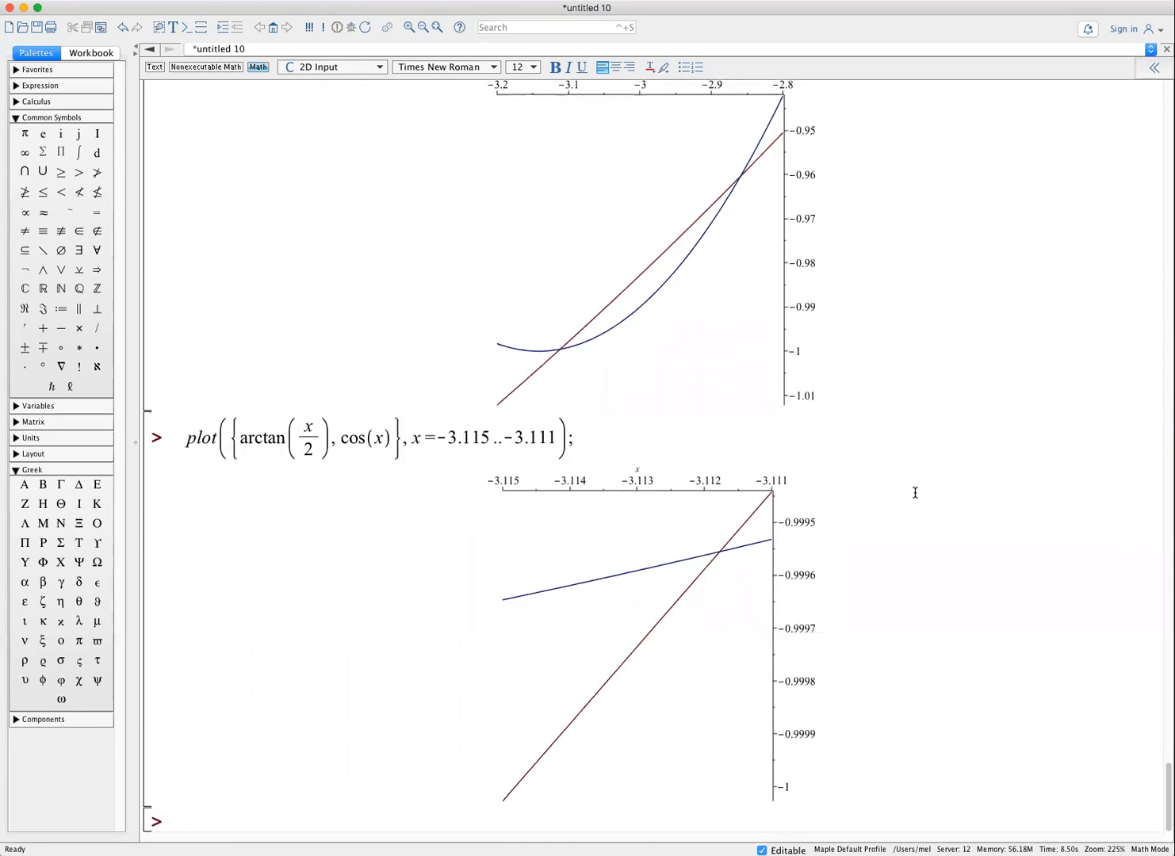
- Set the lower limit of the x=-3.2..-2.8 plot to -2.9 and re-execute it
scroll(845, 611, up, 3)
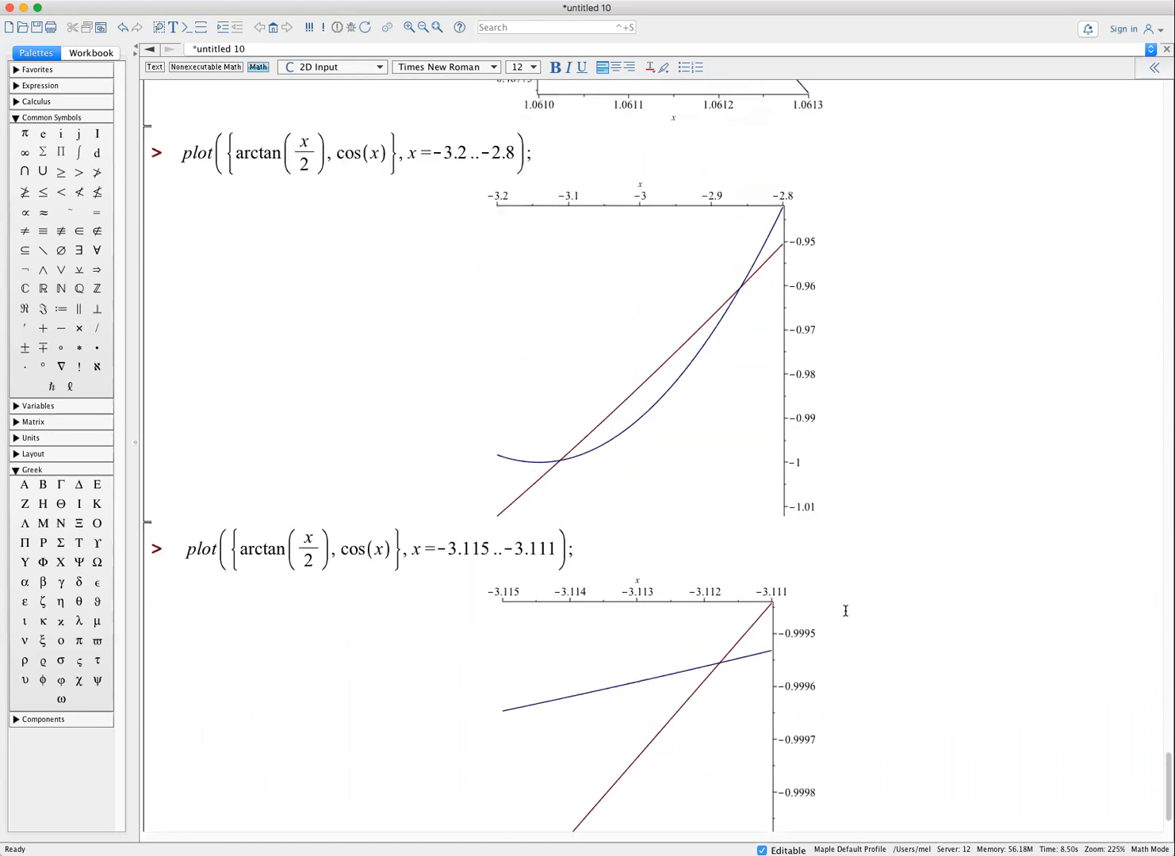
scroll(845, 610, up, 1)
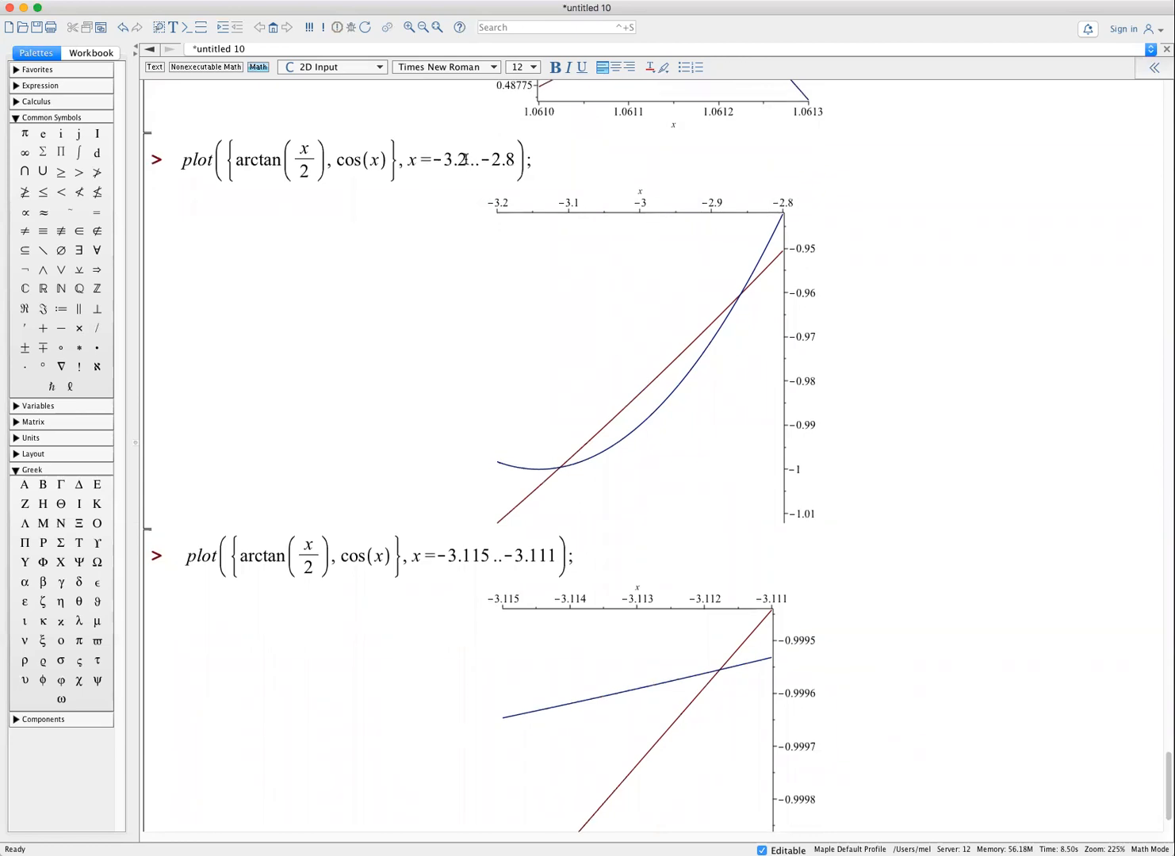
click(466, 159)
key(BackSpace)
key(BackSpace)
key(BackSpace)
text(2)
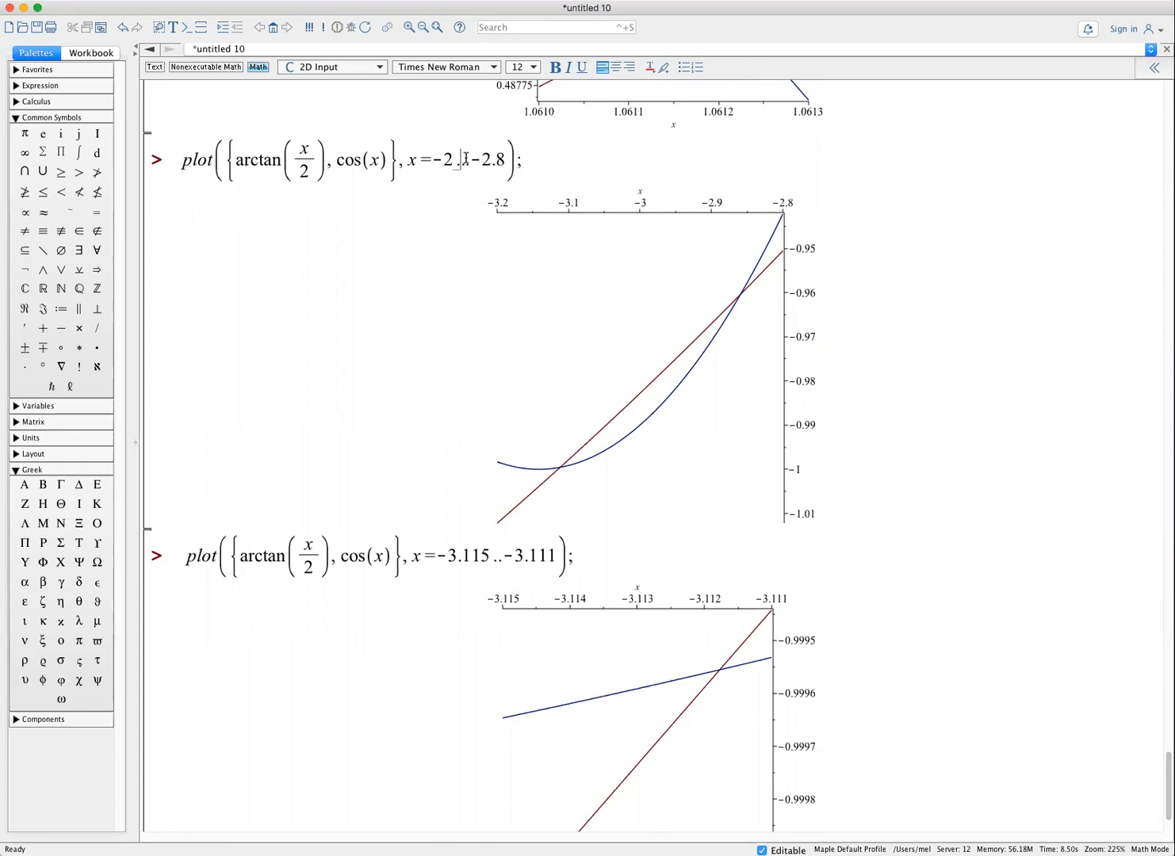
text(.9)
key(Return)
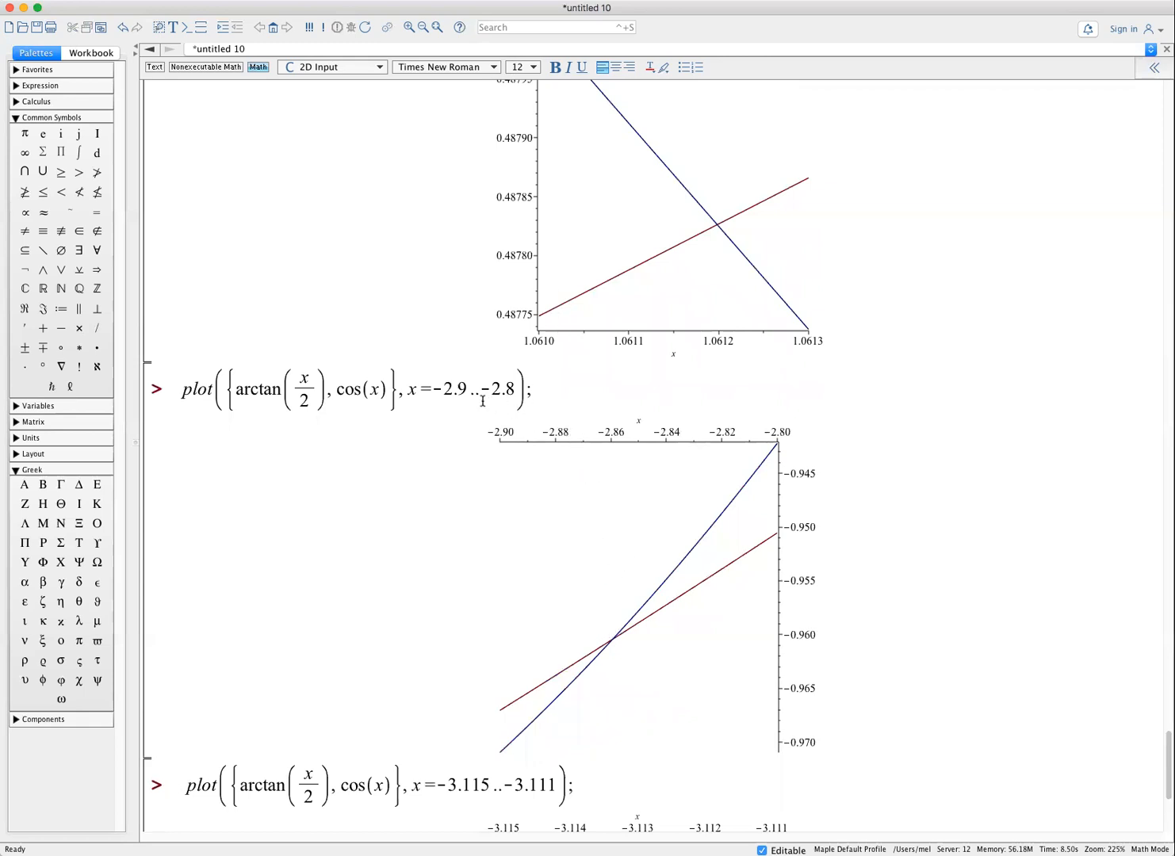
- Narrow the same plot's range to x=-2.88..-2.86 and re-execute it
click(461, 389)
key(BackSpace)
text(88)
click(525, 389)
text(6)
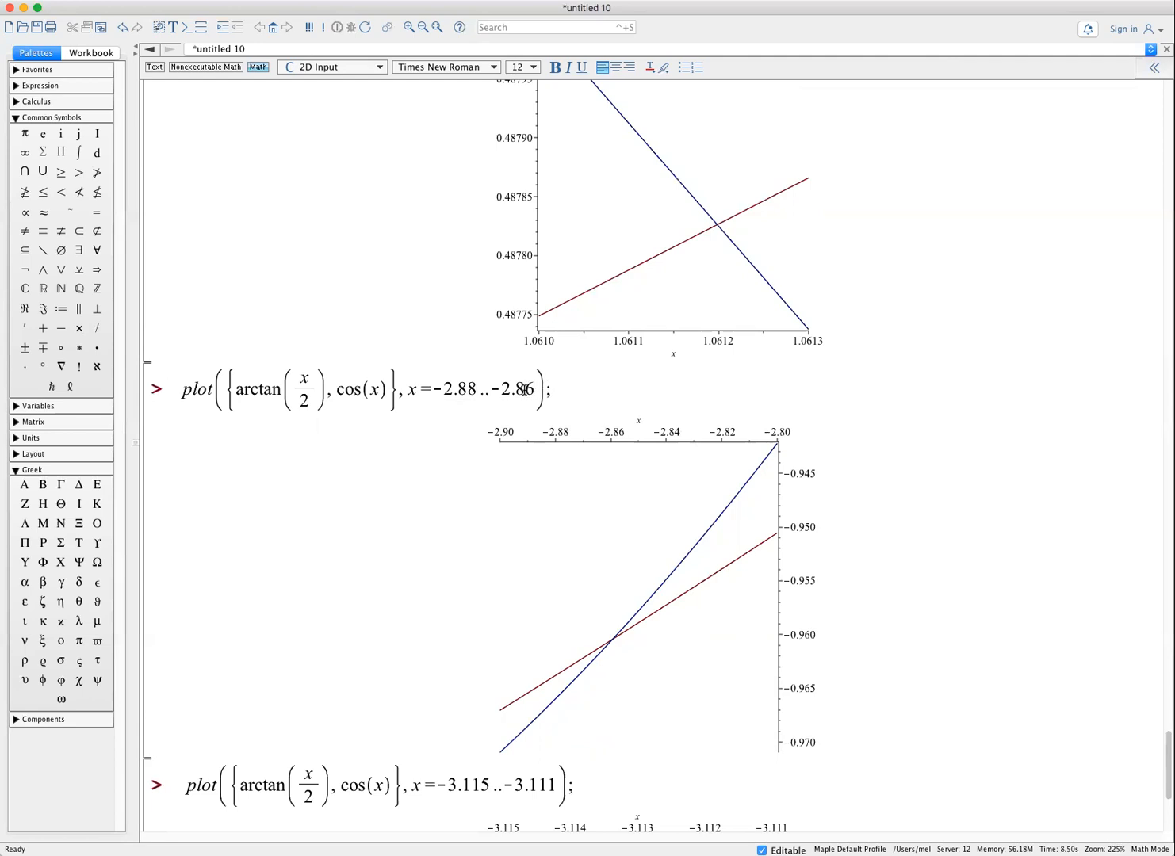
key(Return)
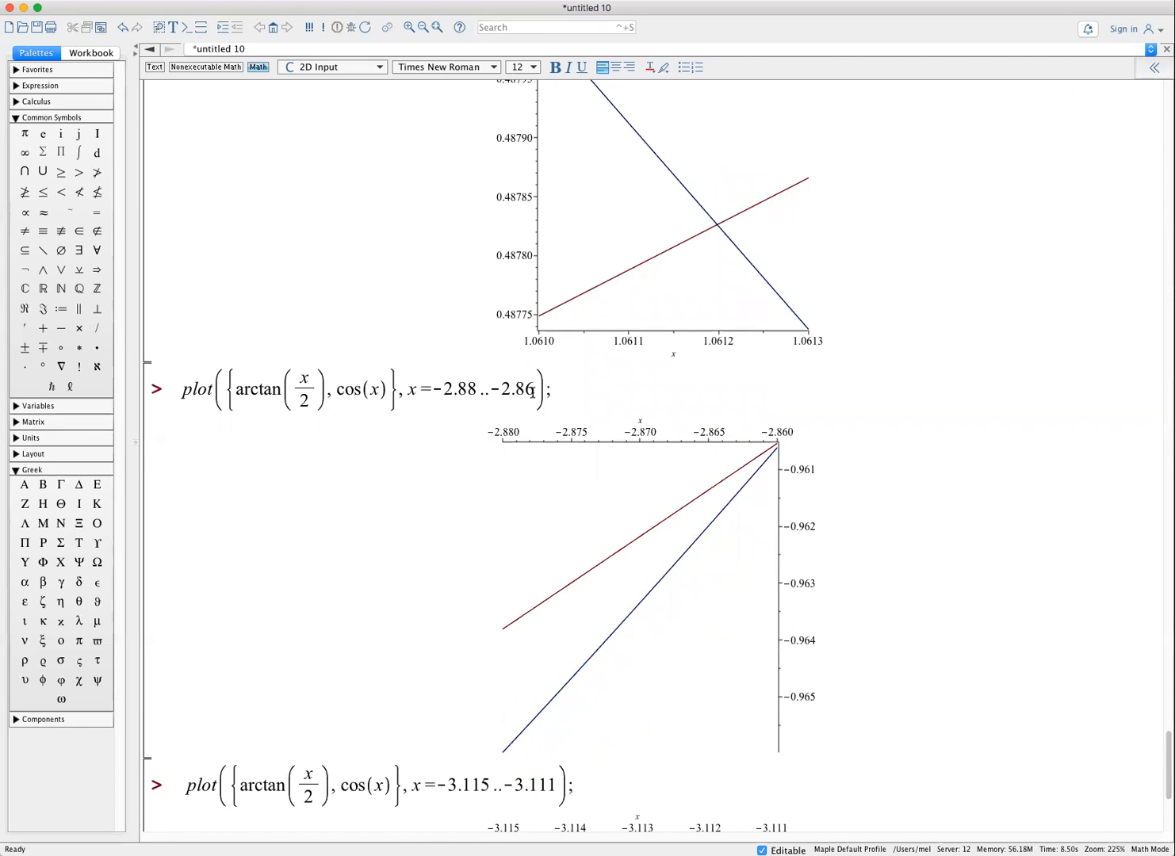
- Re-execute the plot with upper limit -2.85, and again with its lower limit set to -2.87
click(531, 390)
key(BackSpace)
text(5)
key(Return)
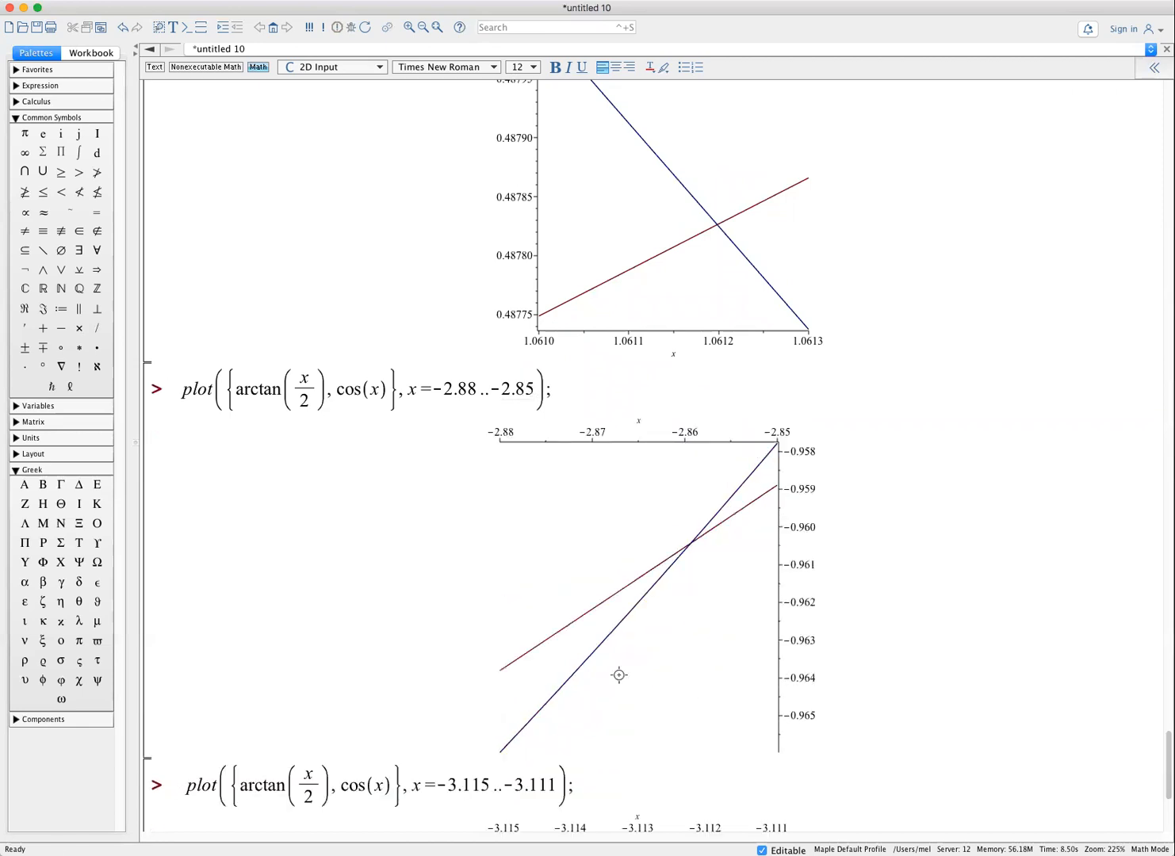
click(472, 383)
key(BackSpace)
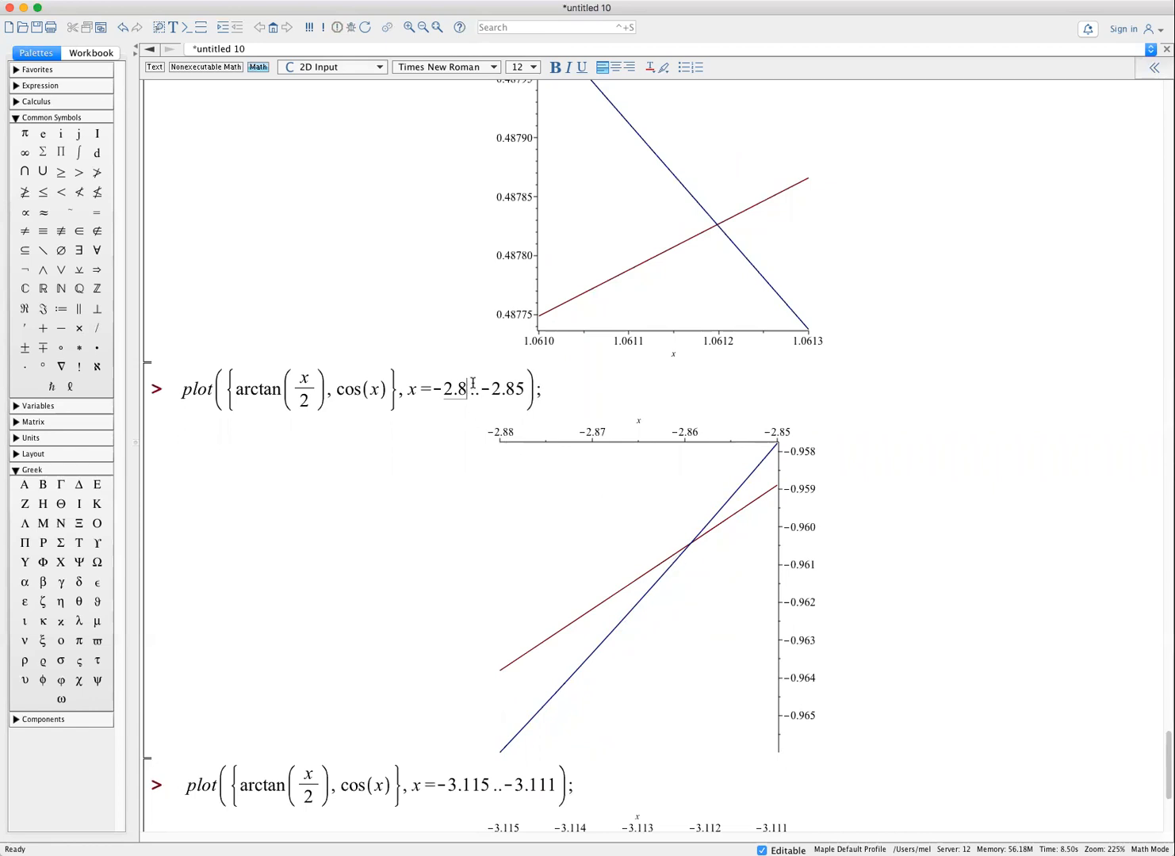
text(7)
key(Return)
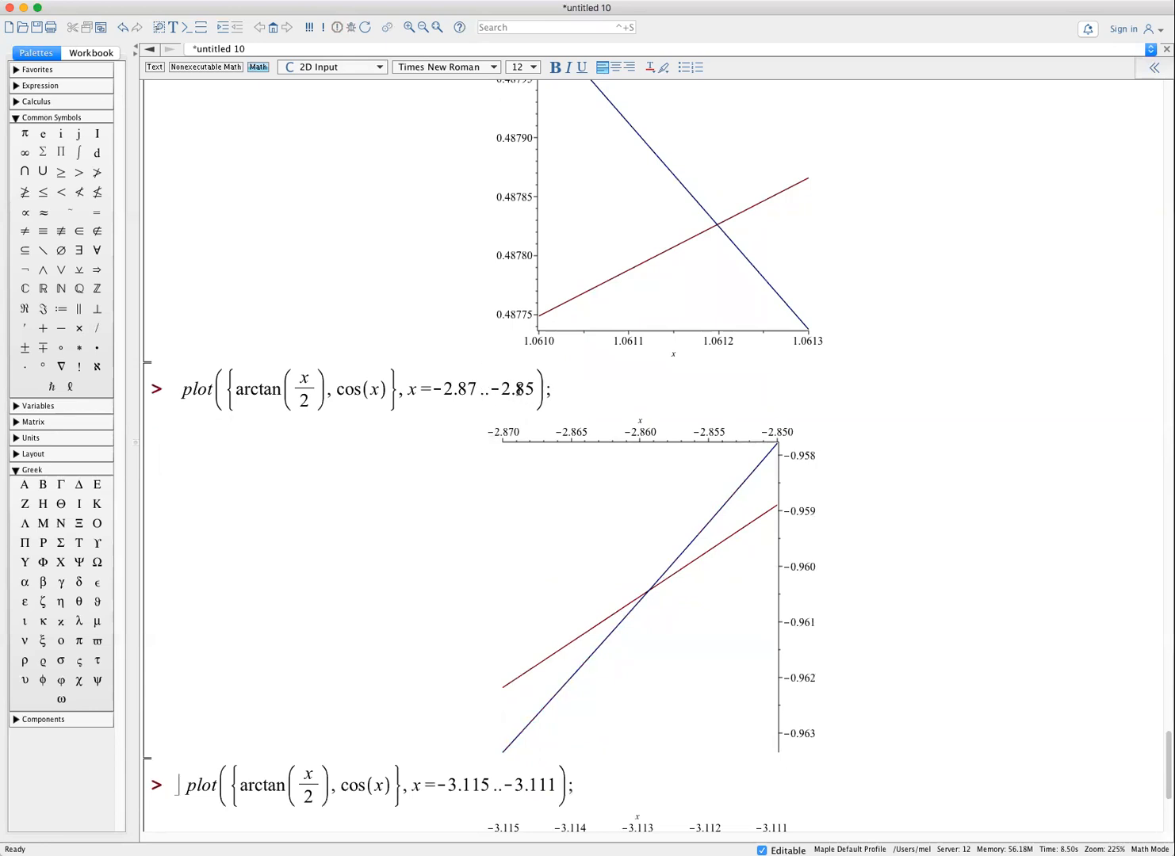
- Tighten the plot's range to x=-2.862..-2.859 and re-execute it
click(532, 386)
text(9)
click(476, 389)
key(BackSpace)
text(62)
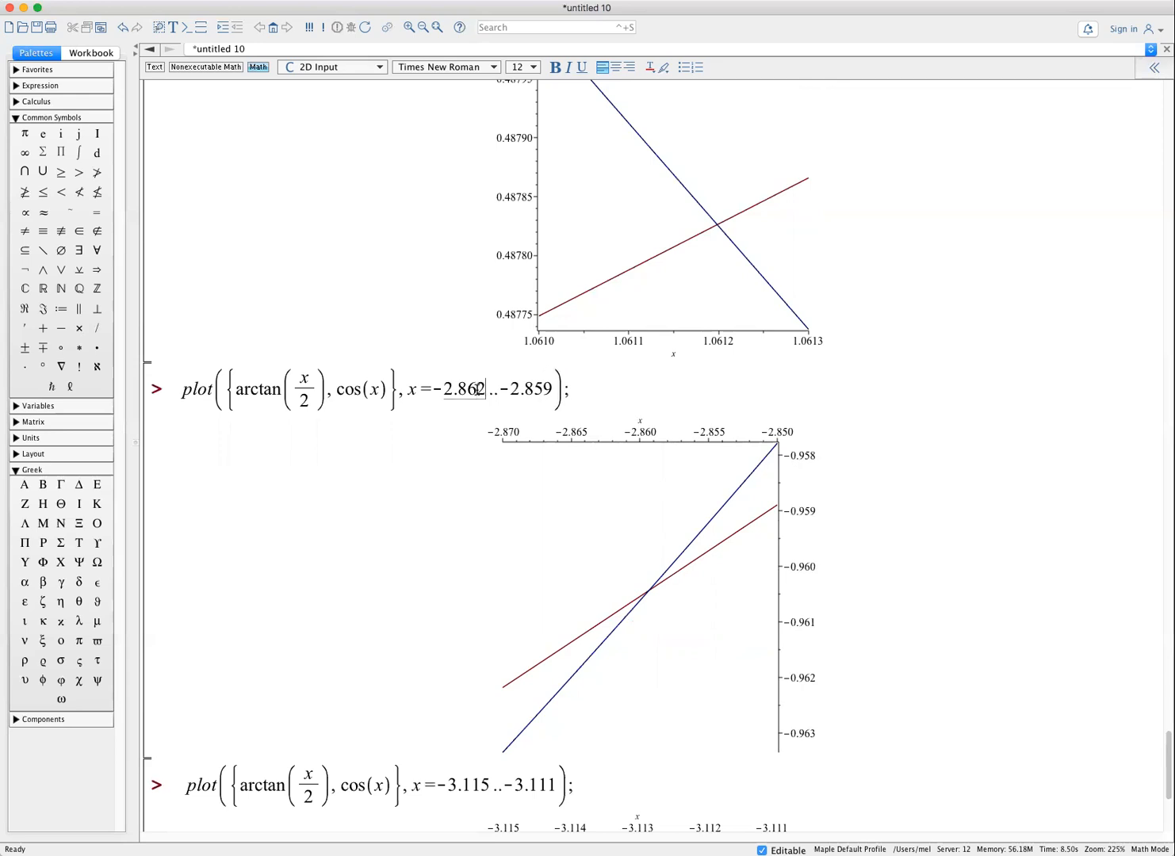
key(Return)
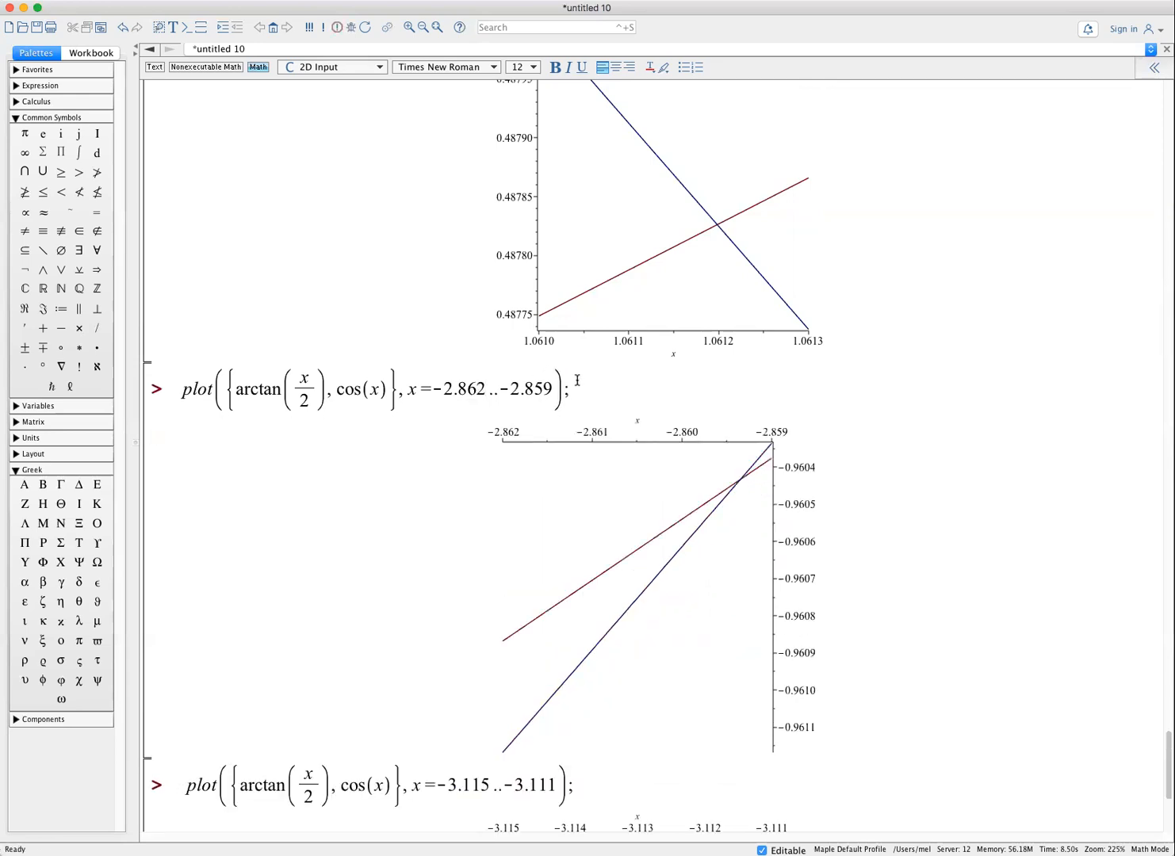
- Change the plot's lower limit to -2.86 and re-execute it
click(481, 388)
key(BackSpace)
key(Return)
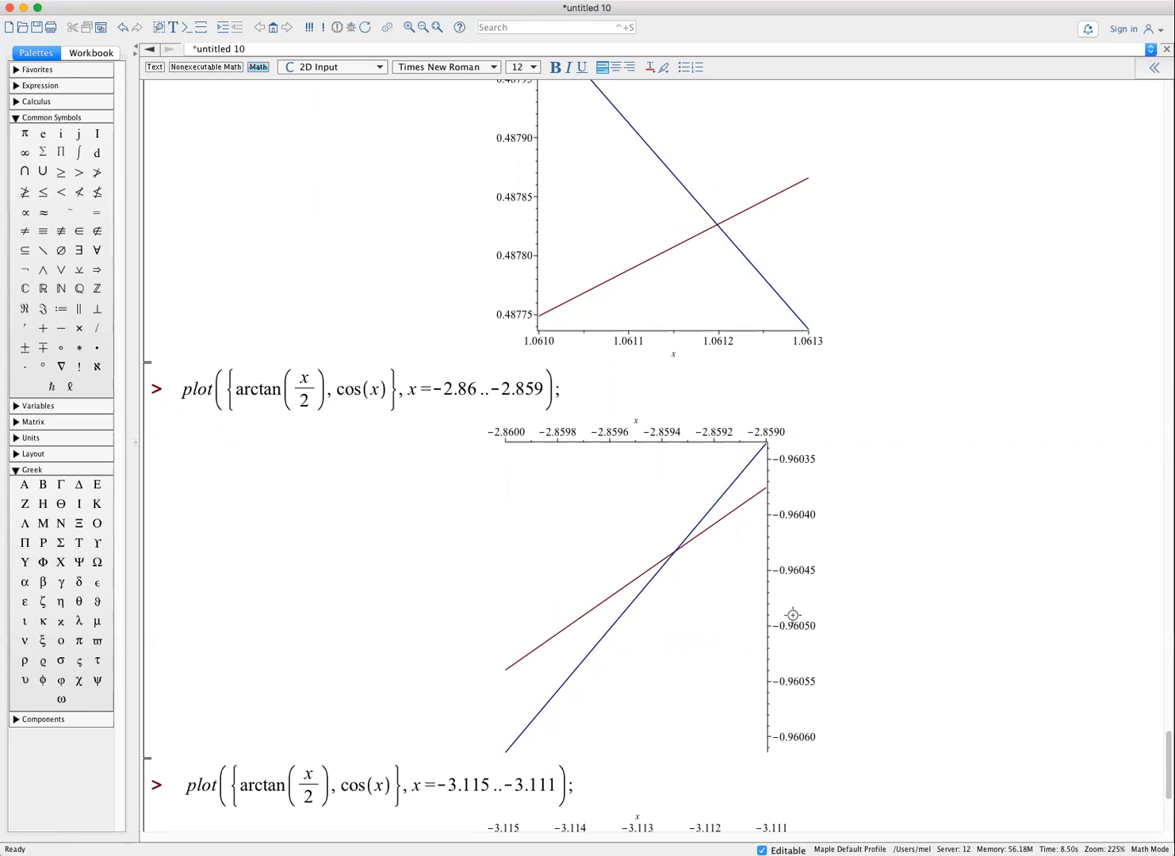
- Leave an empty prompt below the last plot and enter the comment "# Problem 8" on the following prompt
scroll(860, 620, down, 8)
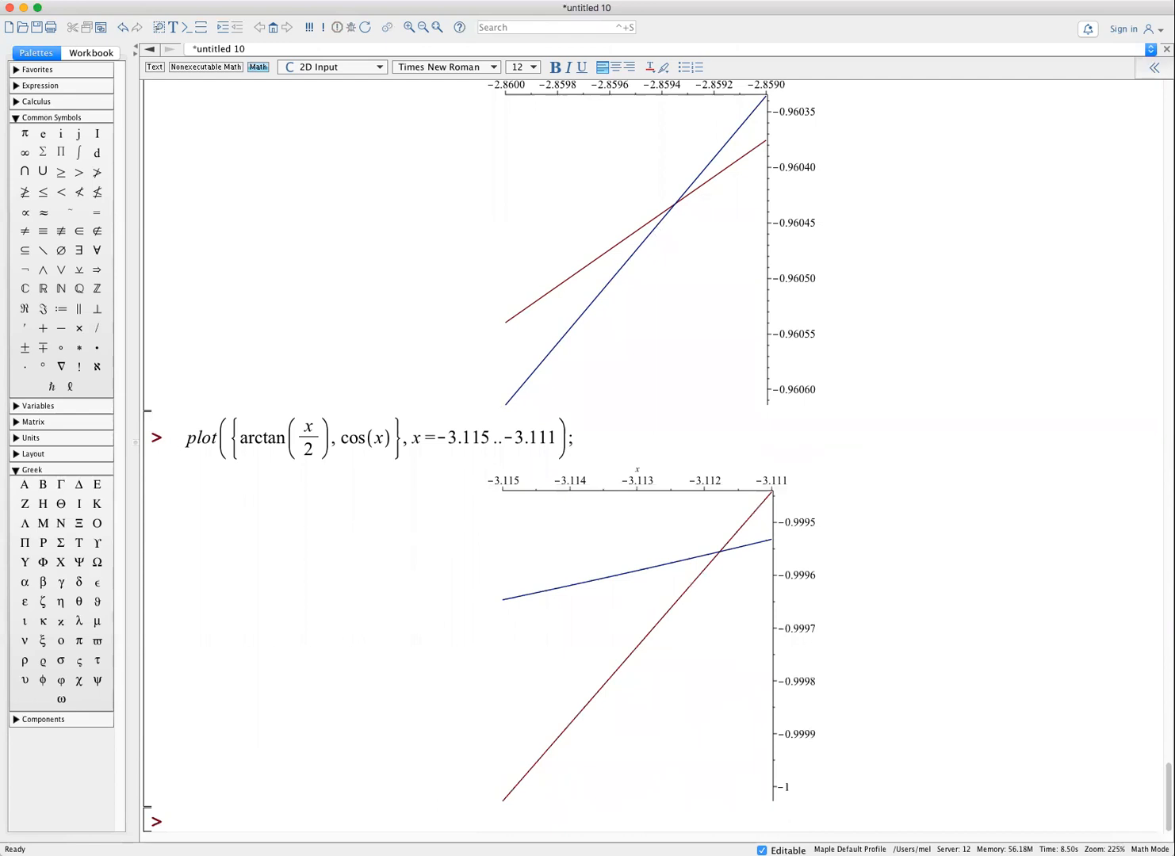
click(195, 824)
key(Return)
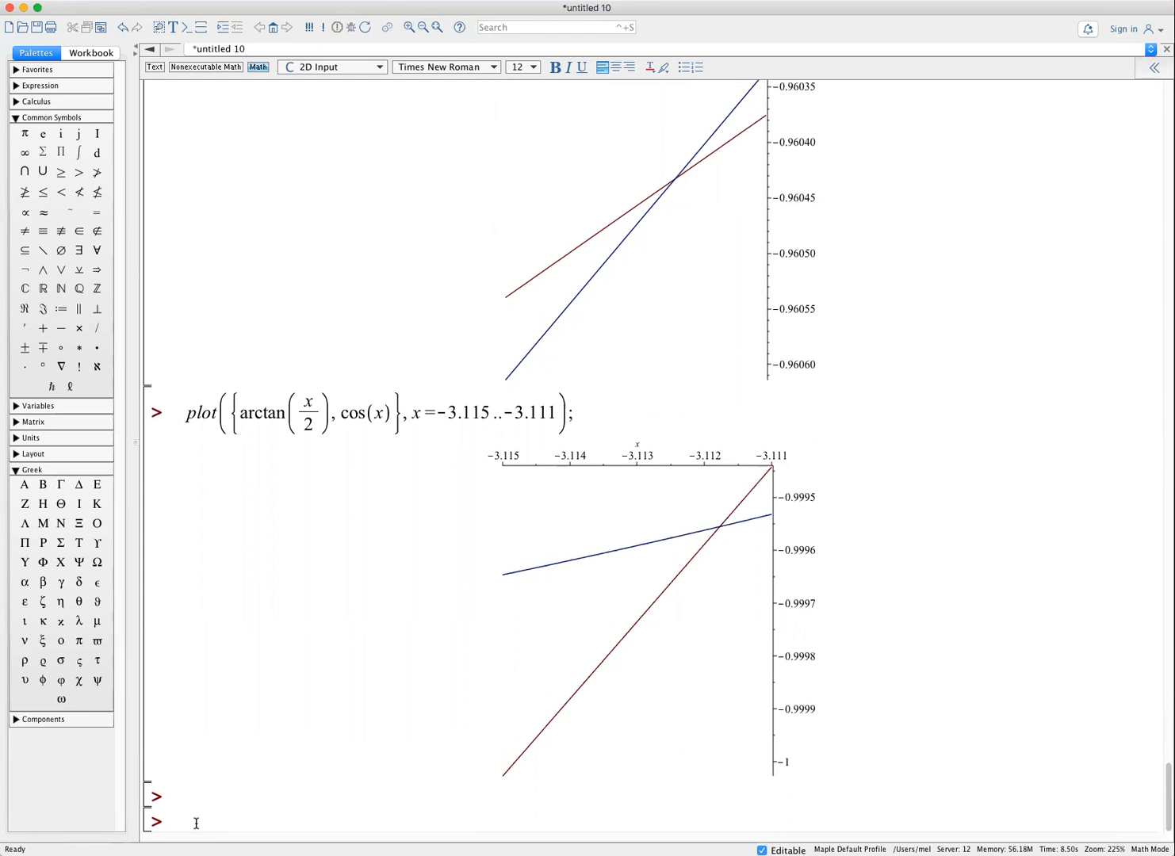
text(# Problem )
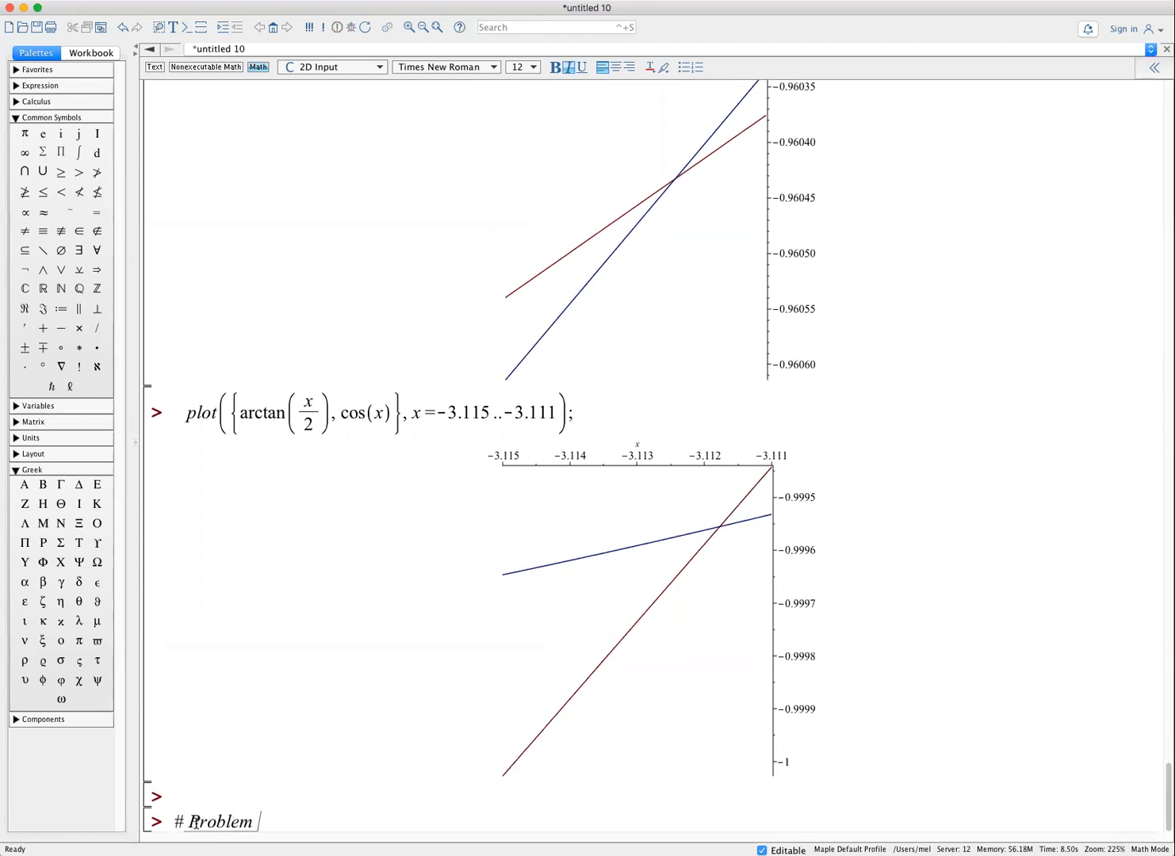
text(8)
key(Return)
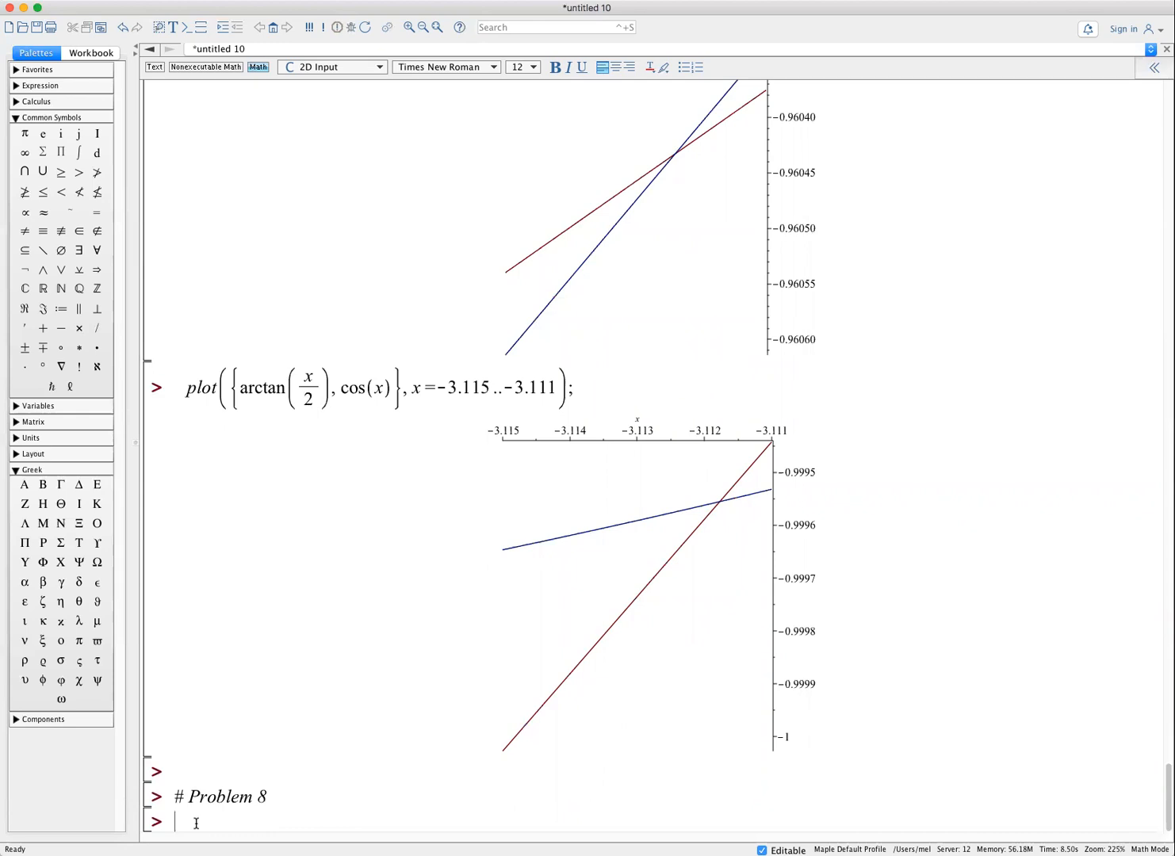
- Enter the inert limit Limit(sin(7*x)/(8*x), x=0) followed by an equals sign
text(Limit)
text(()
text(sin)
text(()
text(7)
text(*x))
text(/8*x)
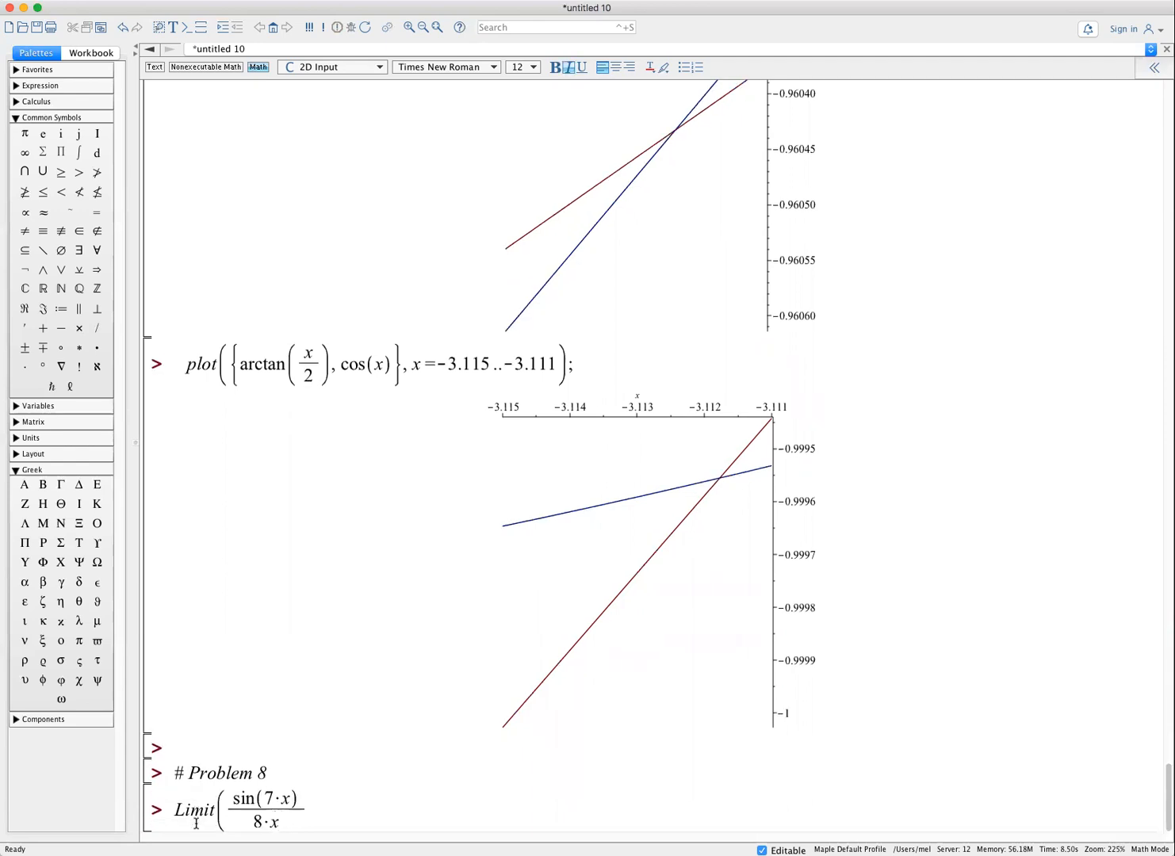
text(, x=0)=)
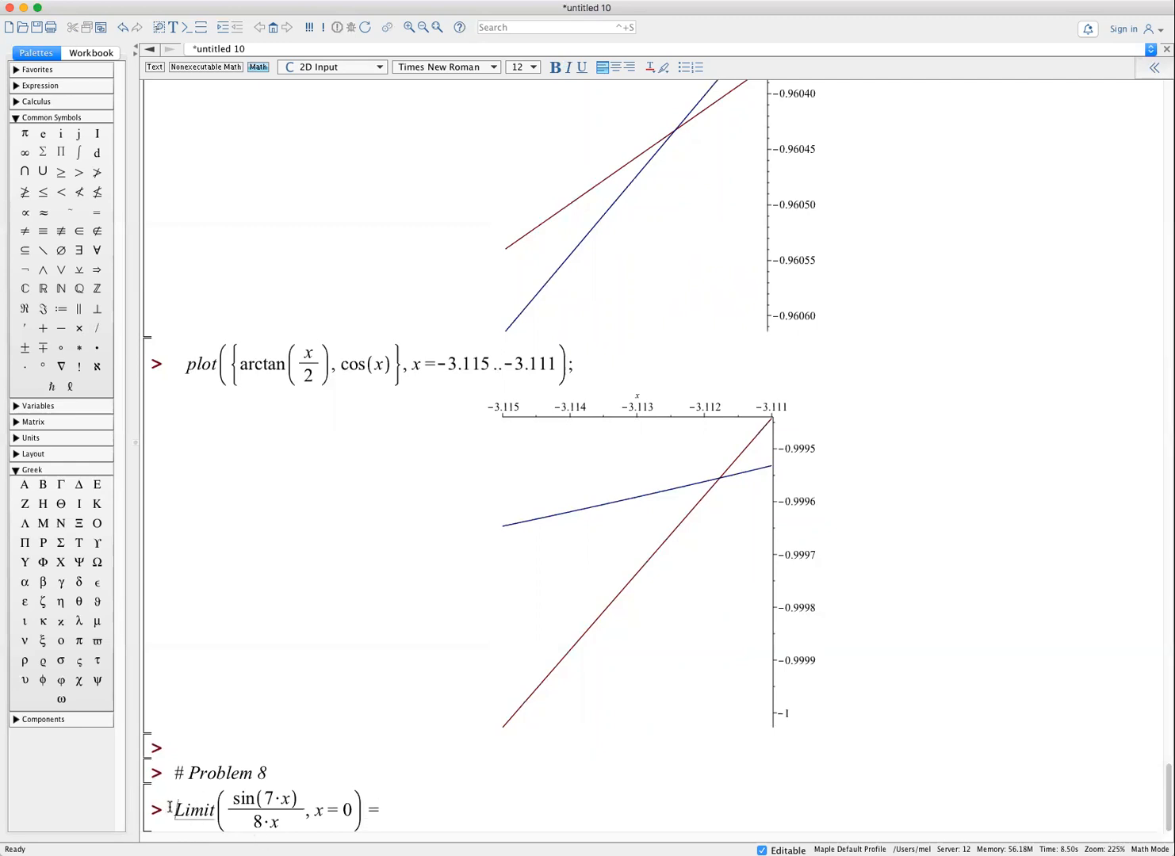
- Complete the equation with a copy of the expression as lowercase limit(sin(7*x)/(8*x), x=0); and execute it
drag(173, 809, 256, 800)
key(super+c)
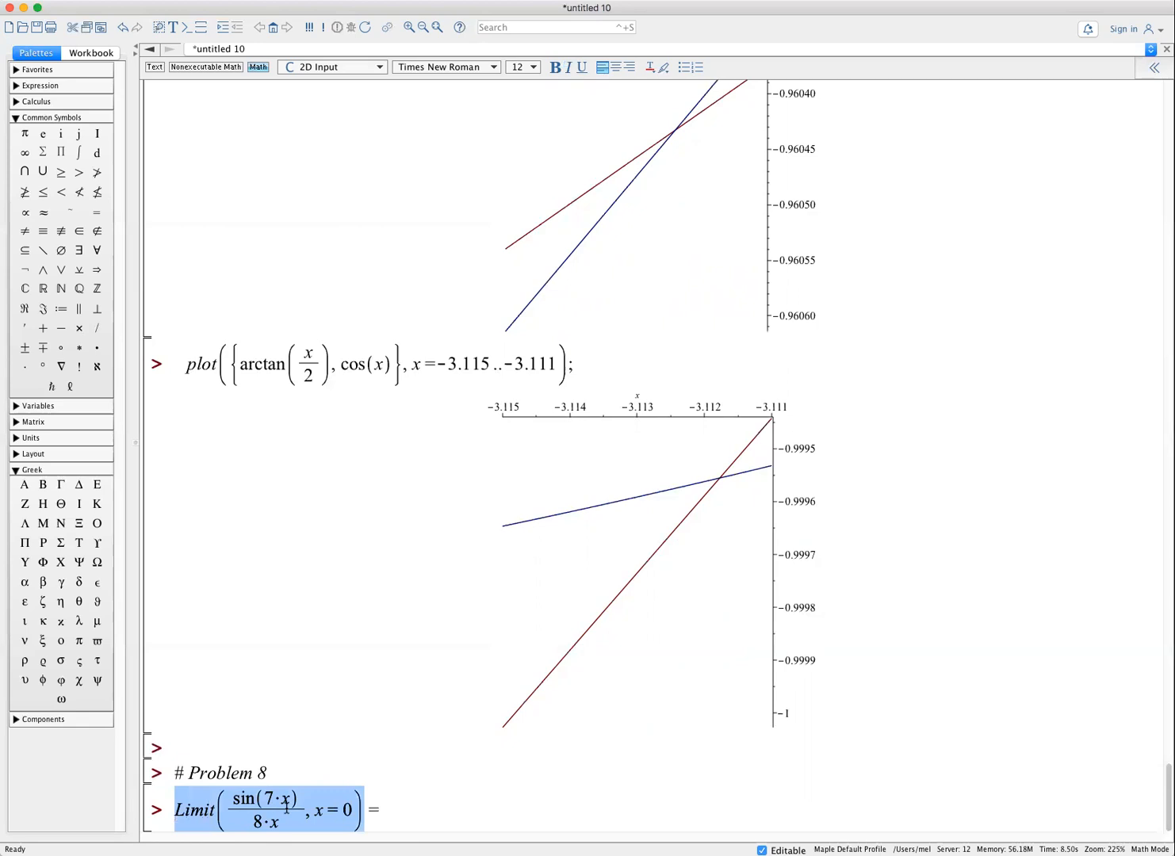
click(391, 809)
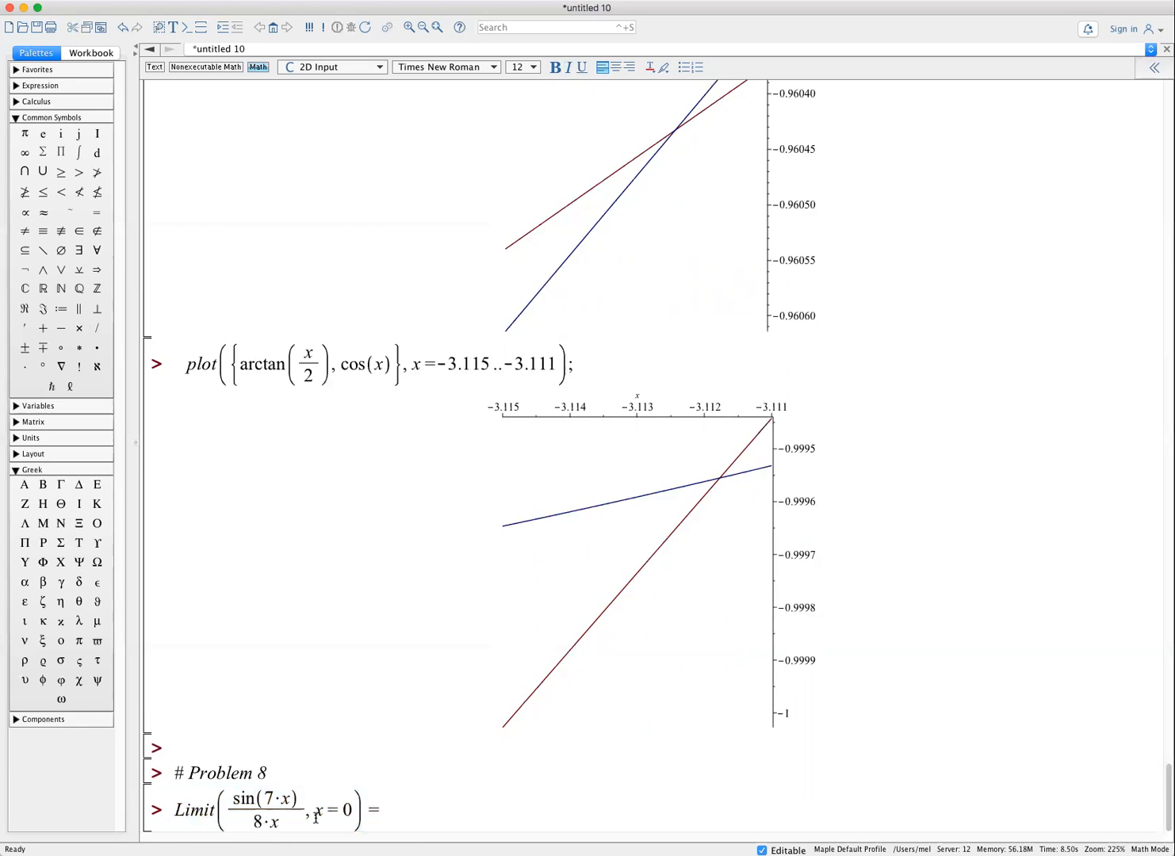
key(super+v)
click(399, 809)
key(BackSpace)
text(l)
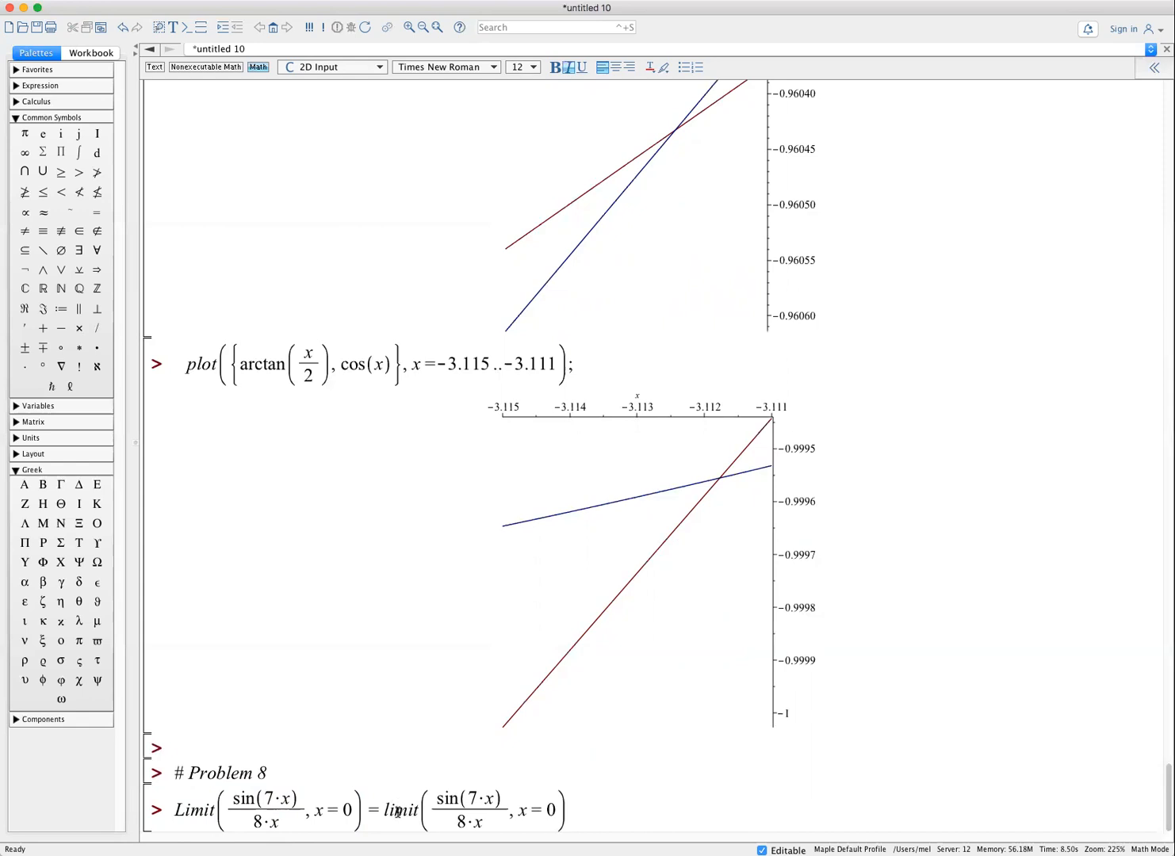
click(585, 811)
text(;)
key(Return)
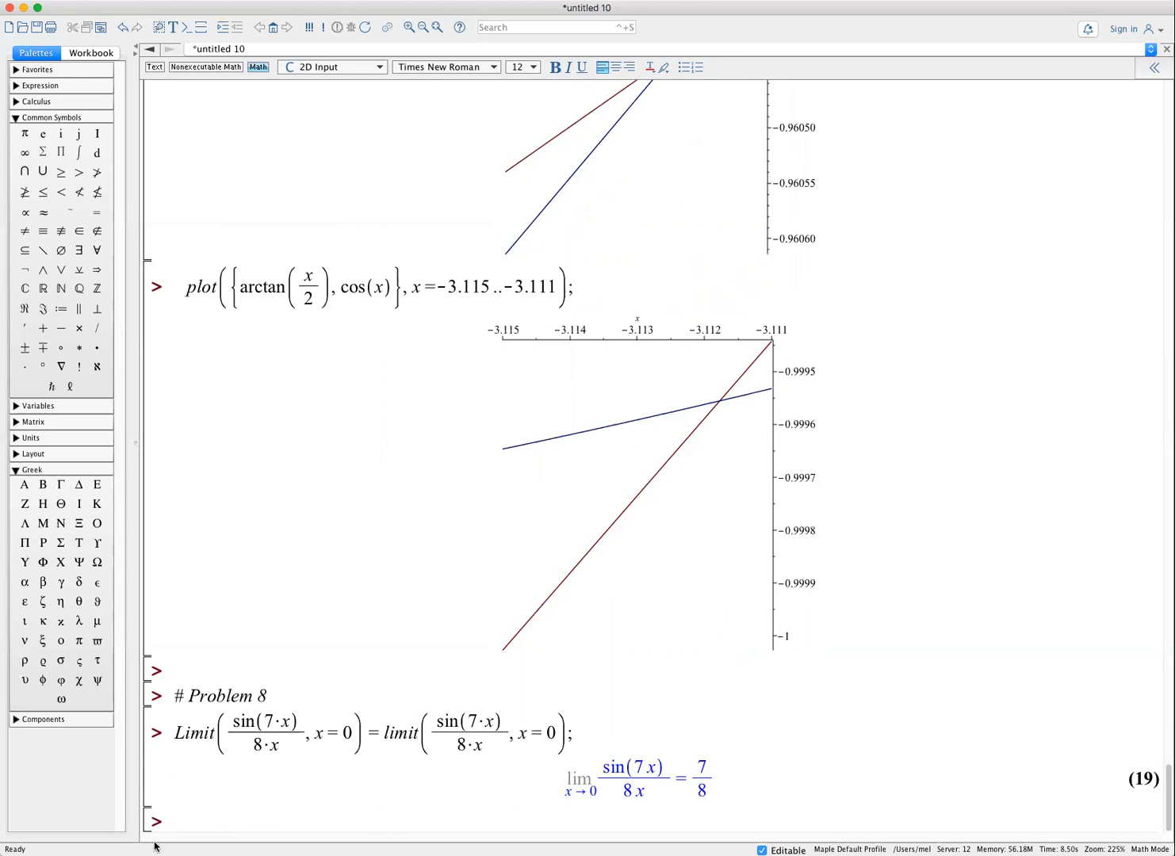
- Copy the whole sin(7*x)/(8*x) limit equation to the empty prompt below
drag(175, 731, 587, 740)
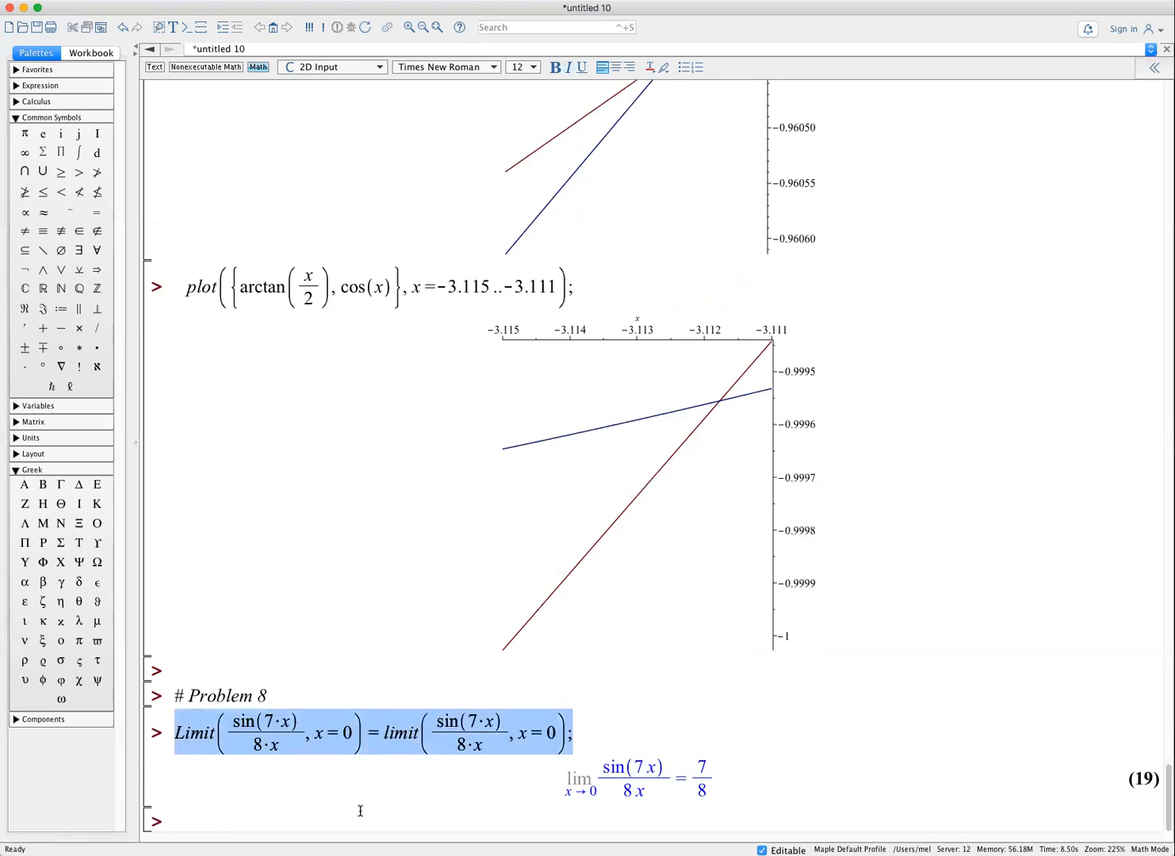
click(205, 827)
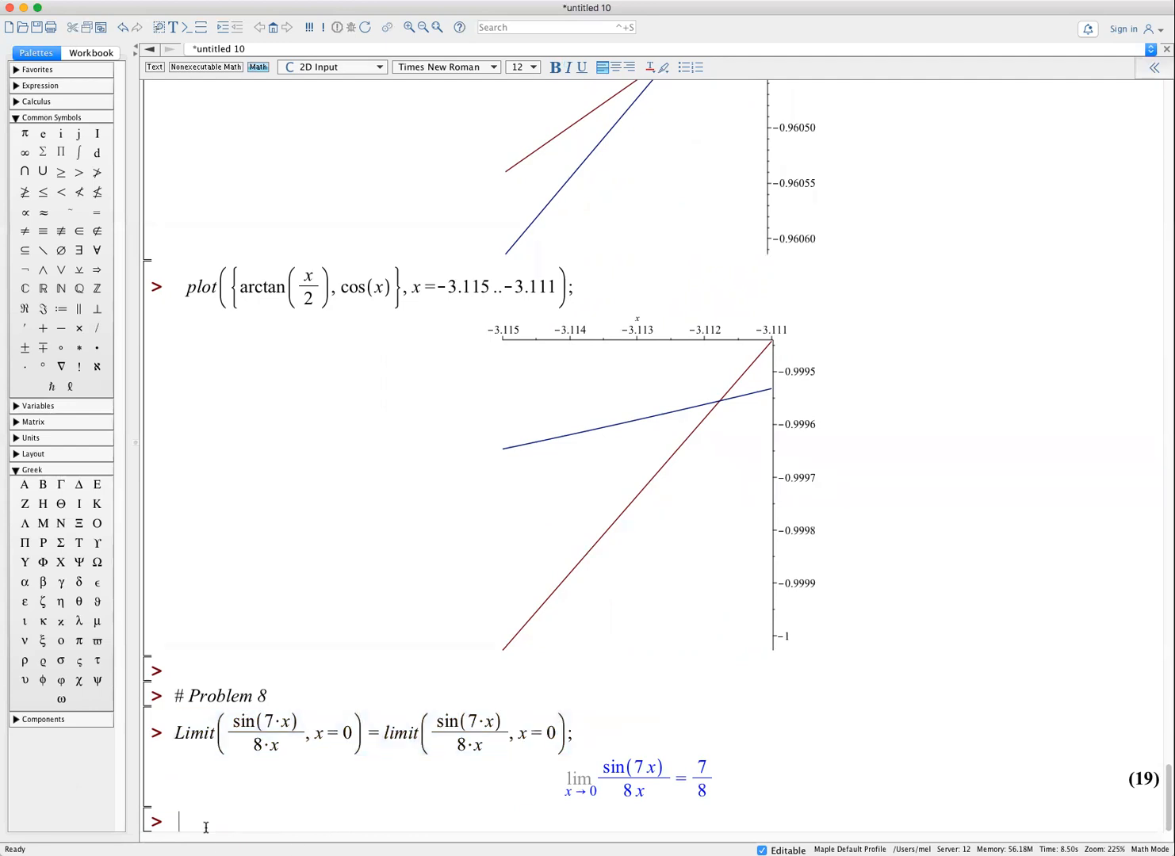
text(Limit(sin(7*x)/(8*x), x = 0) = limit(sin(7*x)/(8*x), x = 0);)
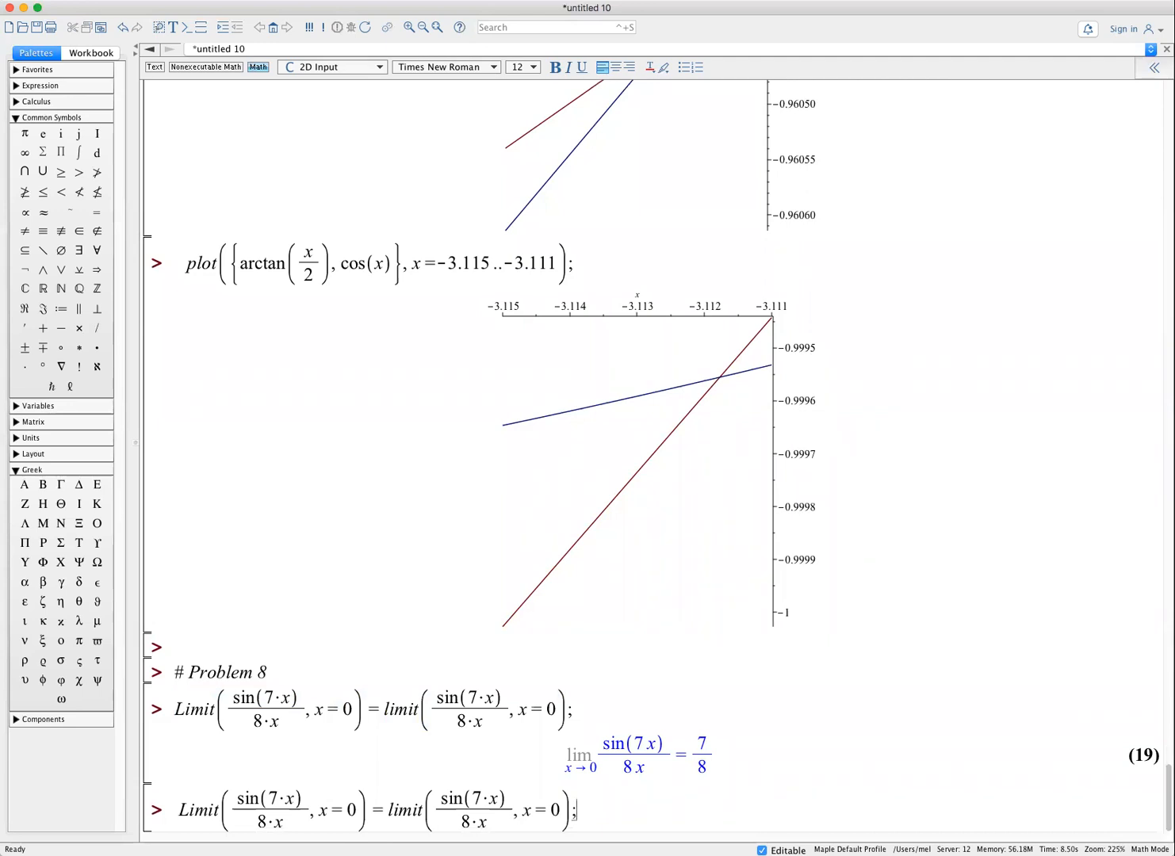
- Replace the arguments of the copied equation's inert Limit with 3^(1/n), n=infinity
drag(229, 805, 354, 808)
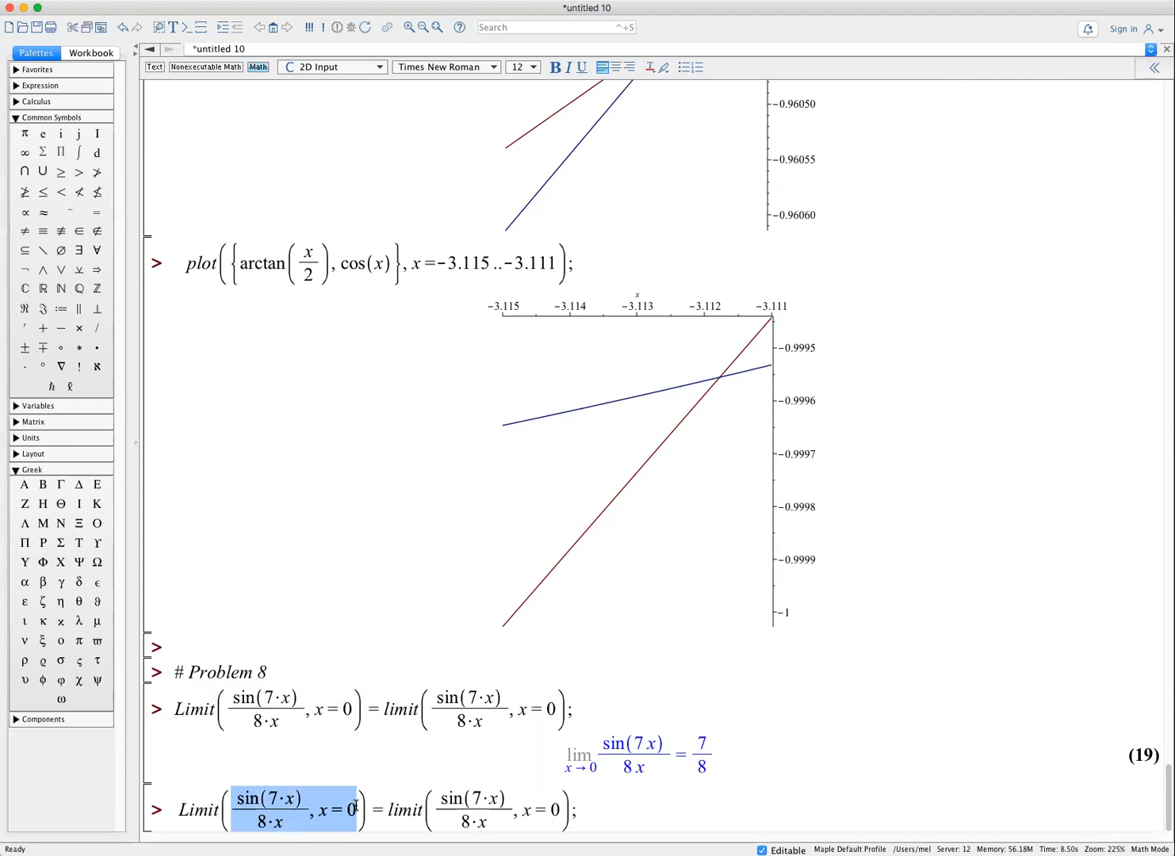
text(3)
text(^(1/n)
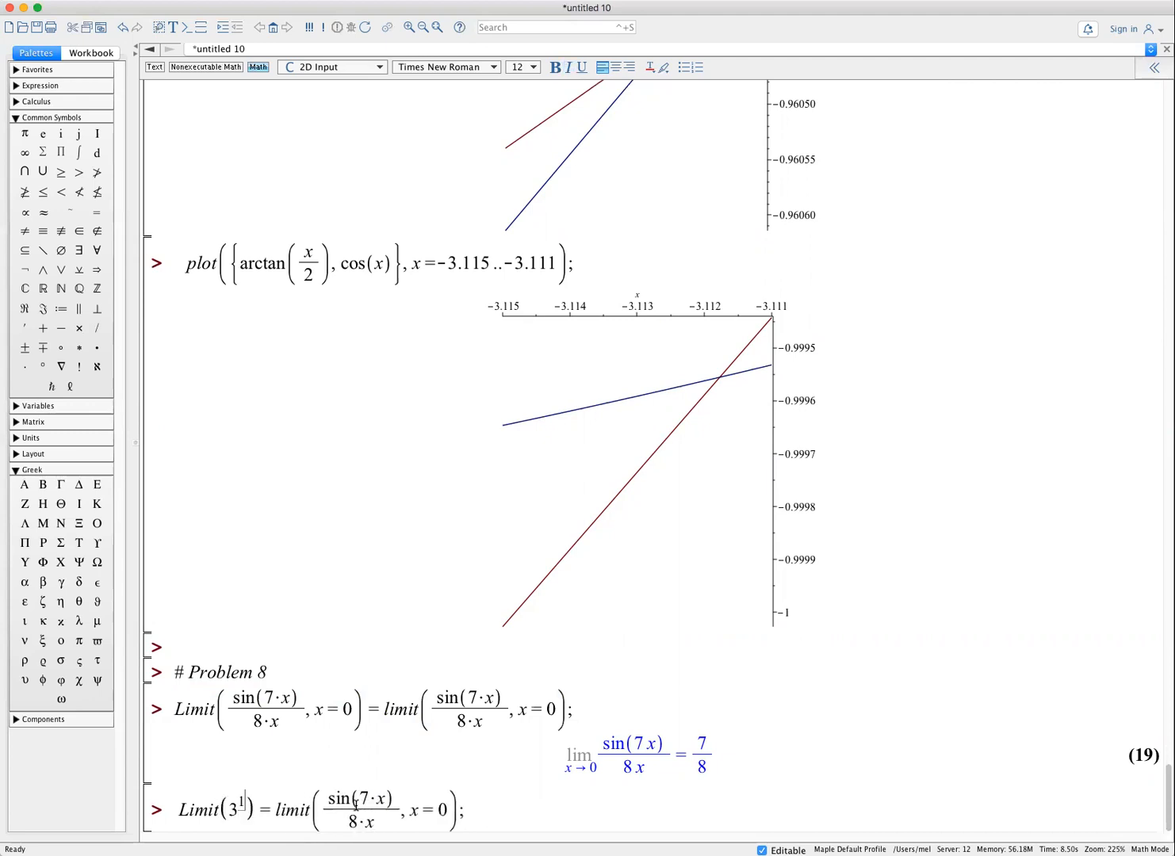
key(Right)
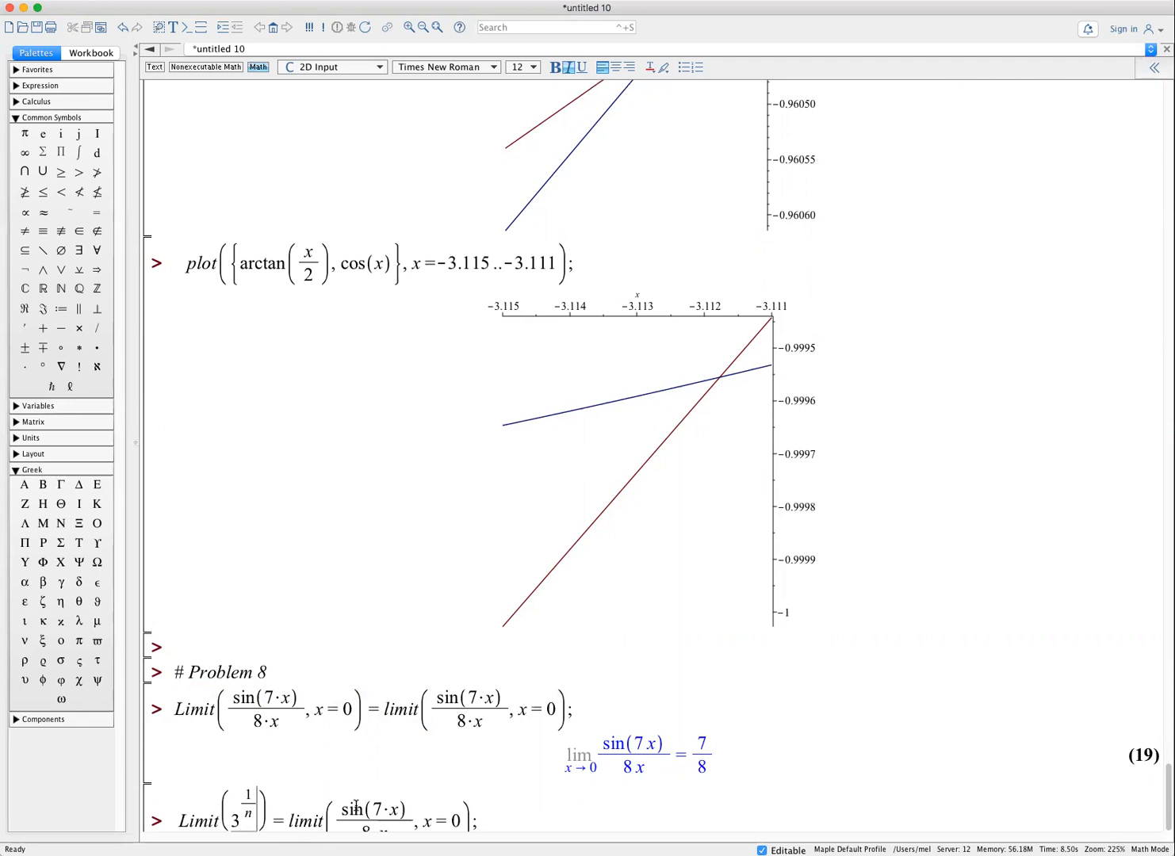
text(n )
text(= infini)
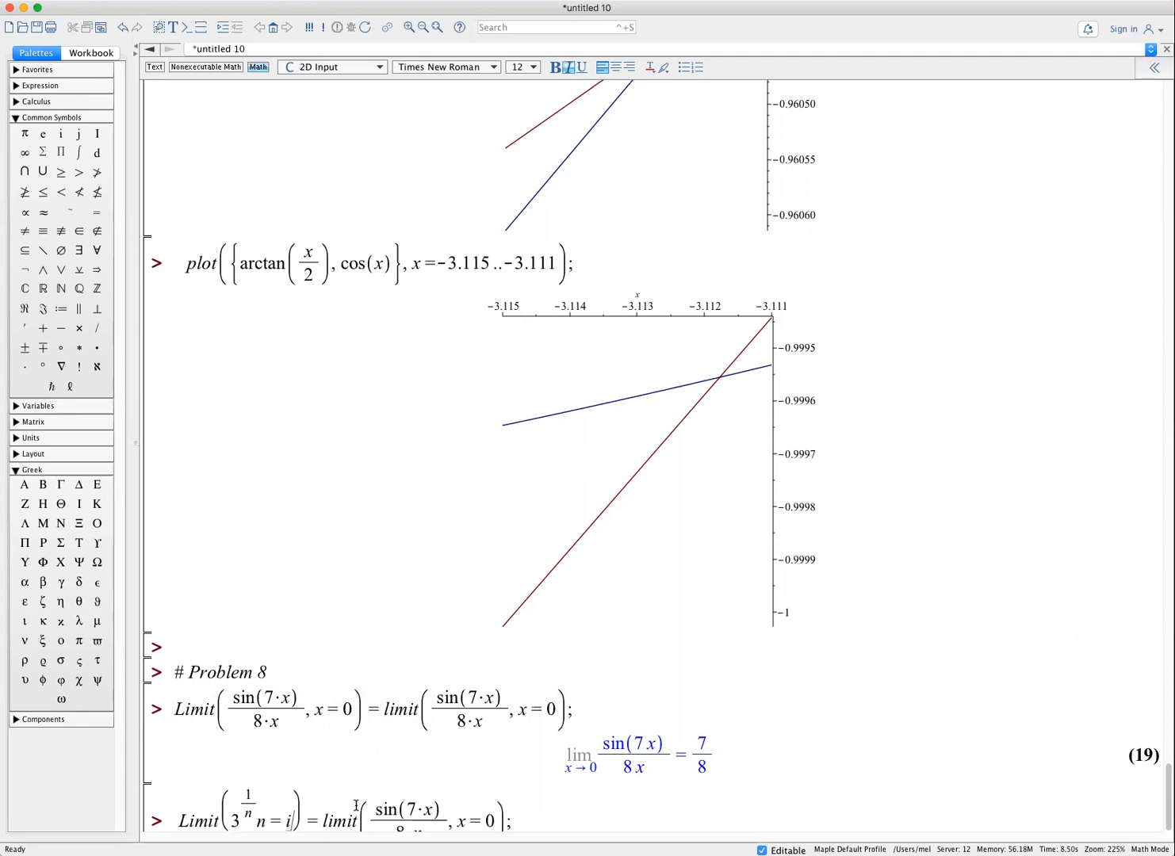
text(ty)
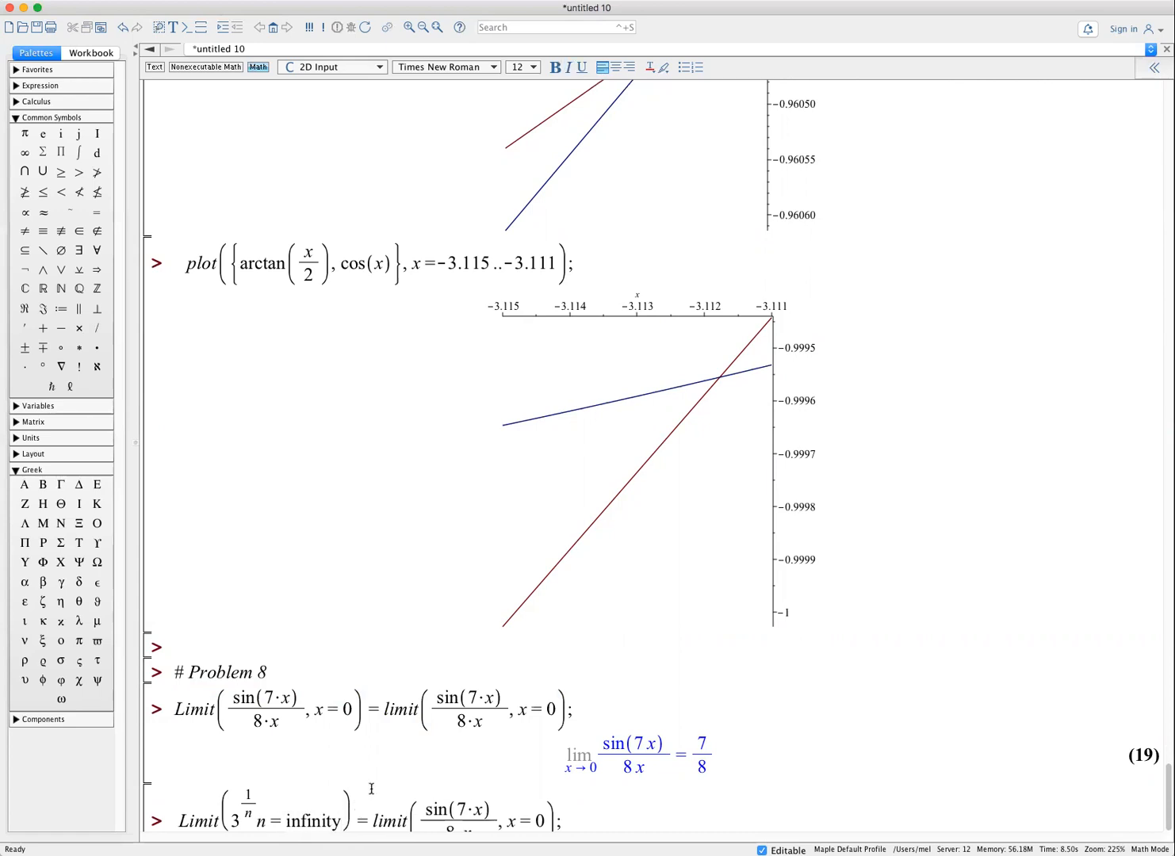
click(258, 820)
text(,)
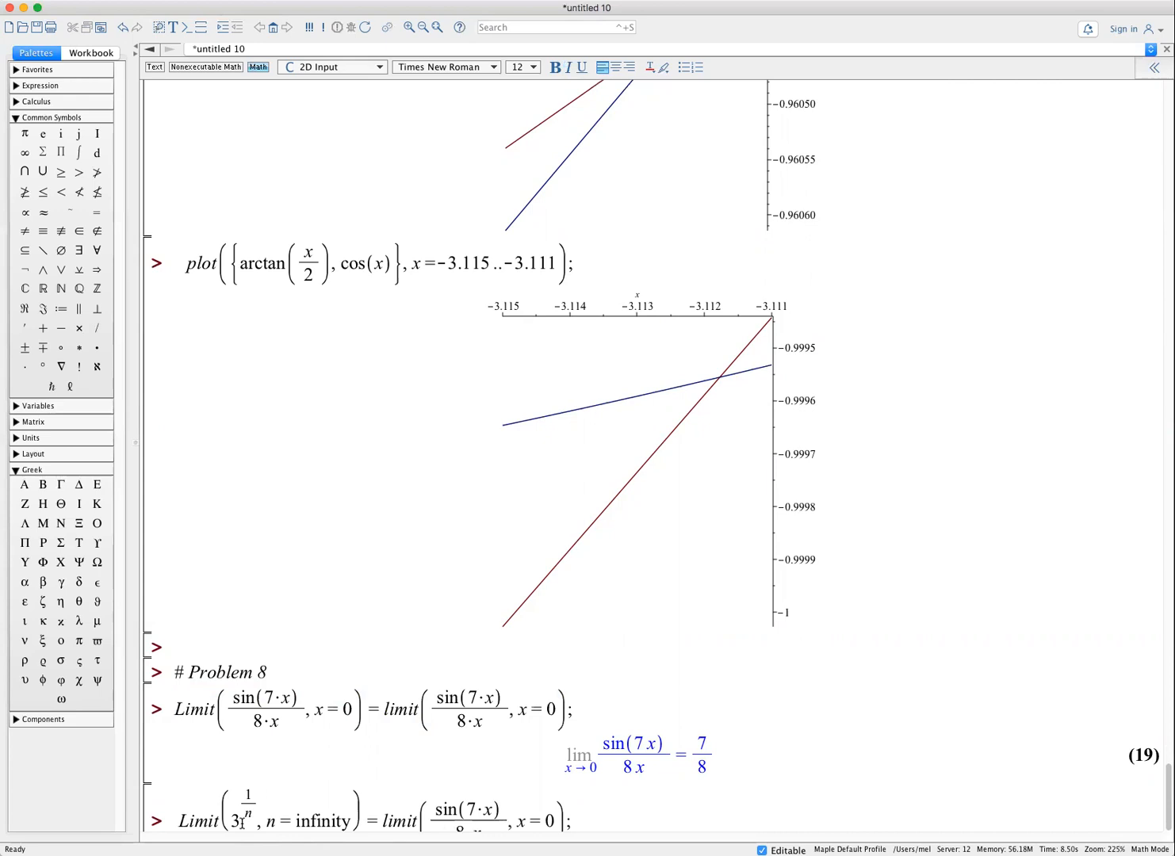
- Replace the arguments of the lowercase limit on the right-hand side with a copy of 3^(1/n), n=infinity
drag(231, 821, 349, 828)
key(super+c)
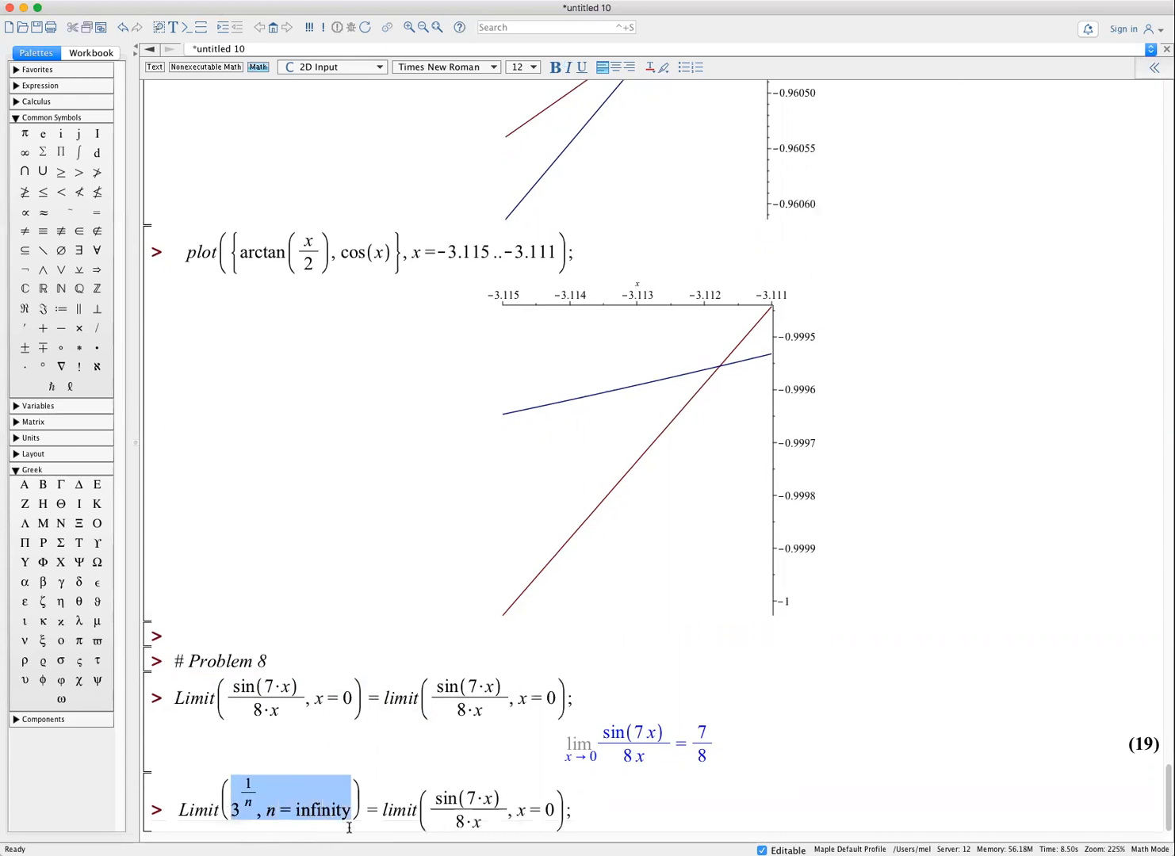
click(434, 803)
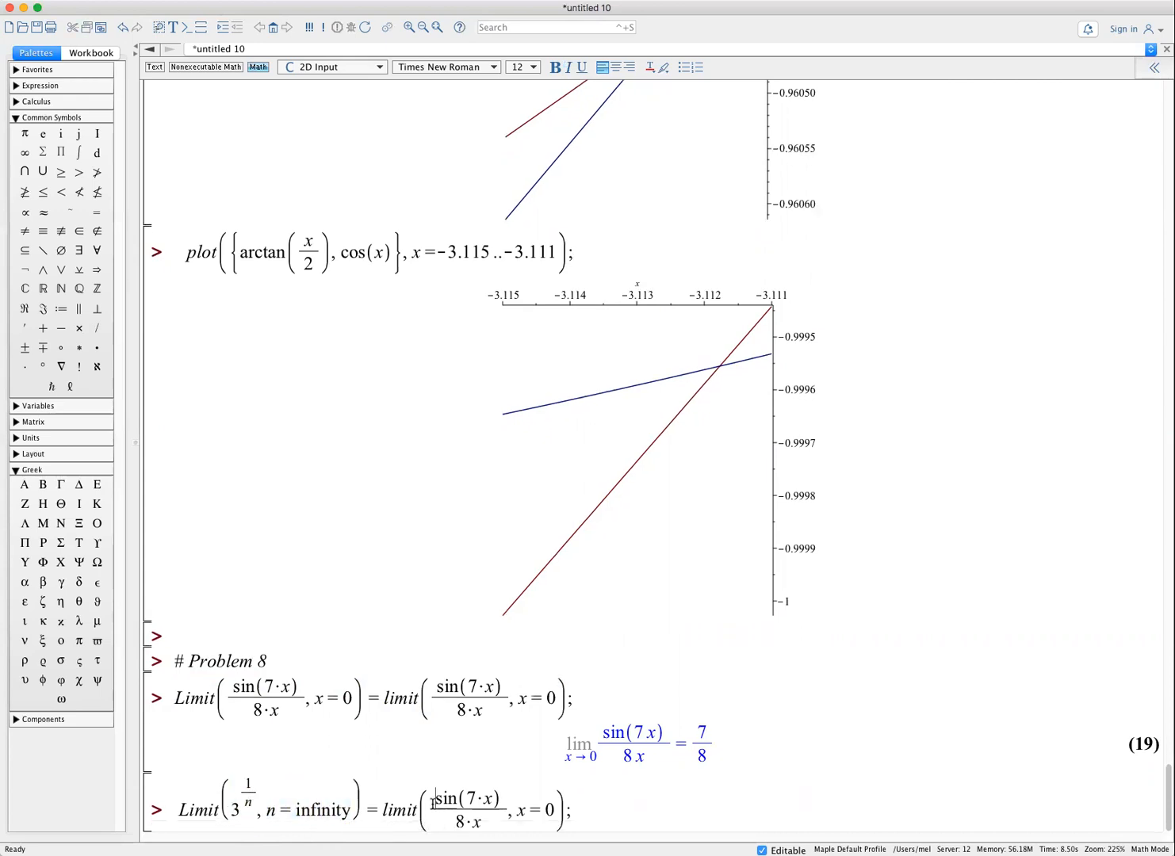
drag(427, 804, 550, 810)
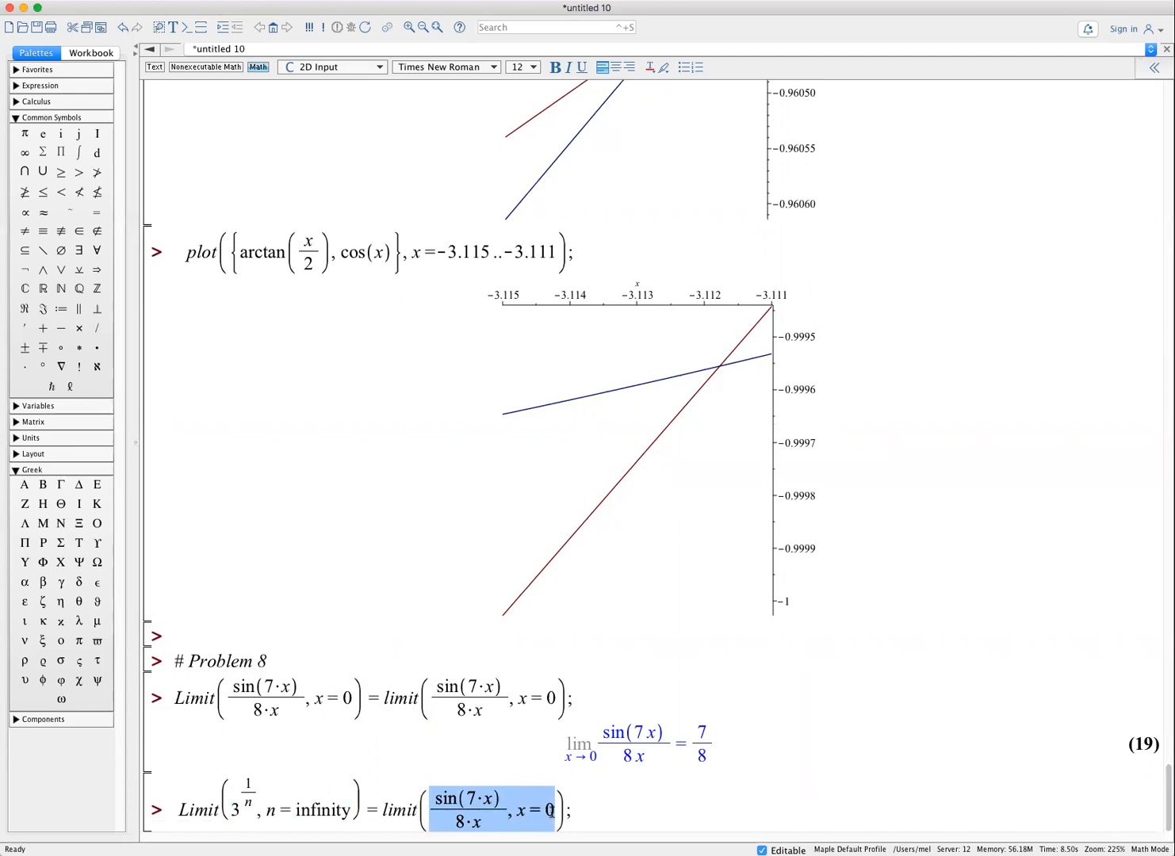
key(super+v)
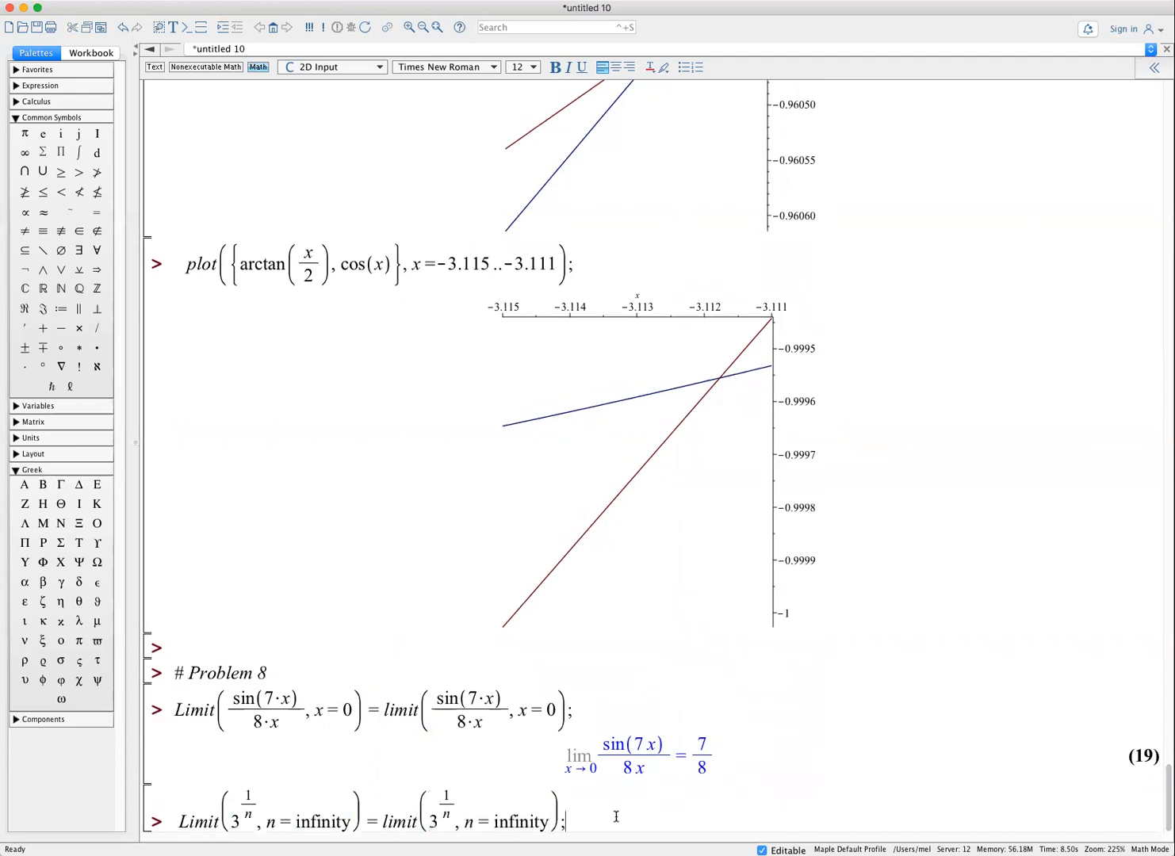
- Execute the 3^(1/n) limit equation and copy it with its output to the empty prompt below
key(Return)
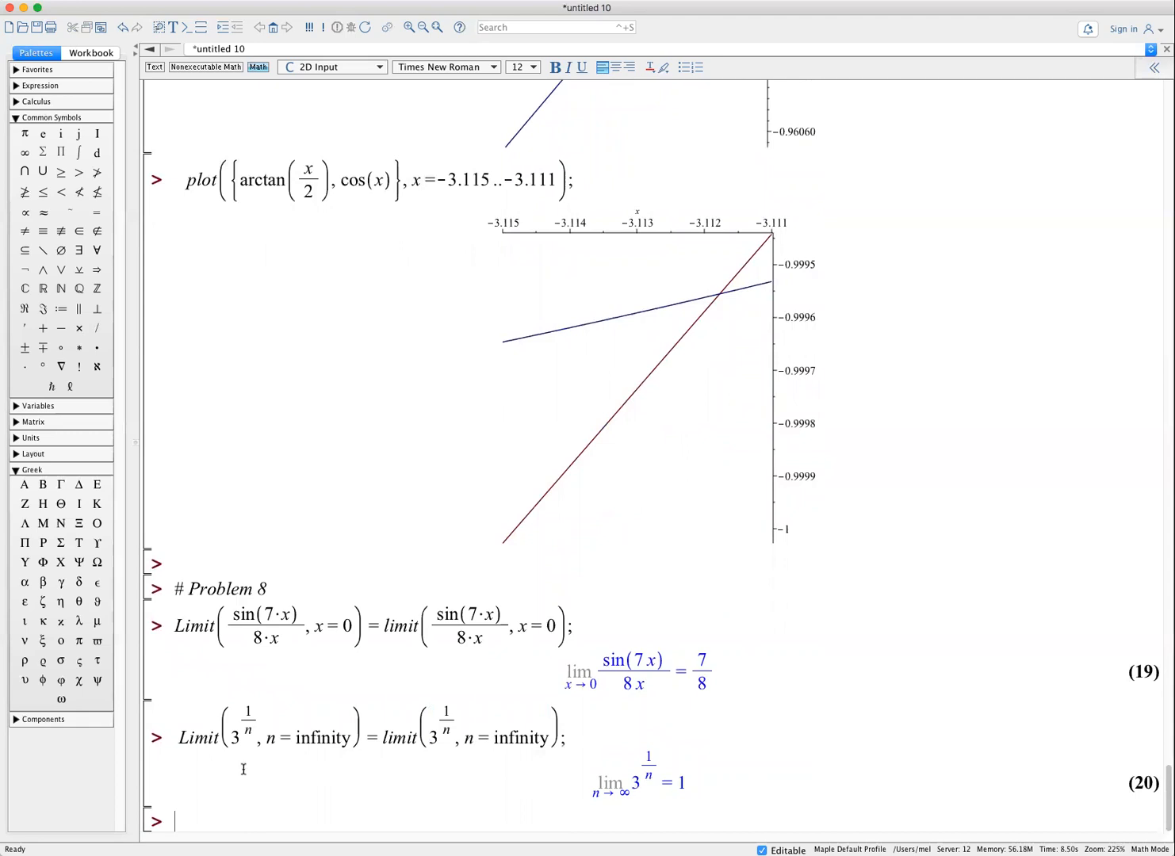
drag(174, 737, 396, 830)
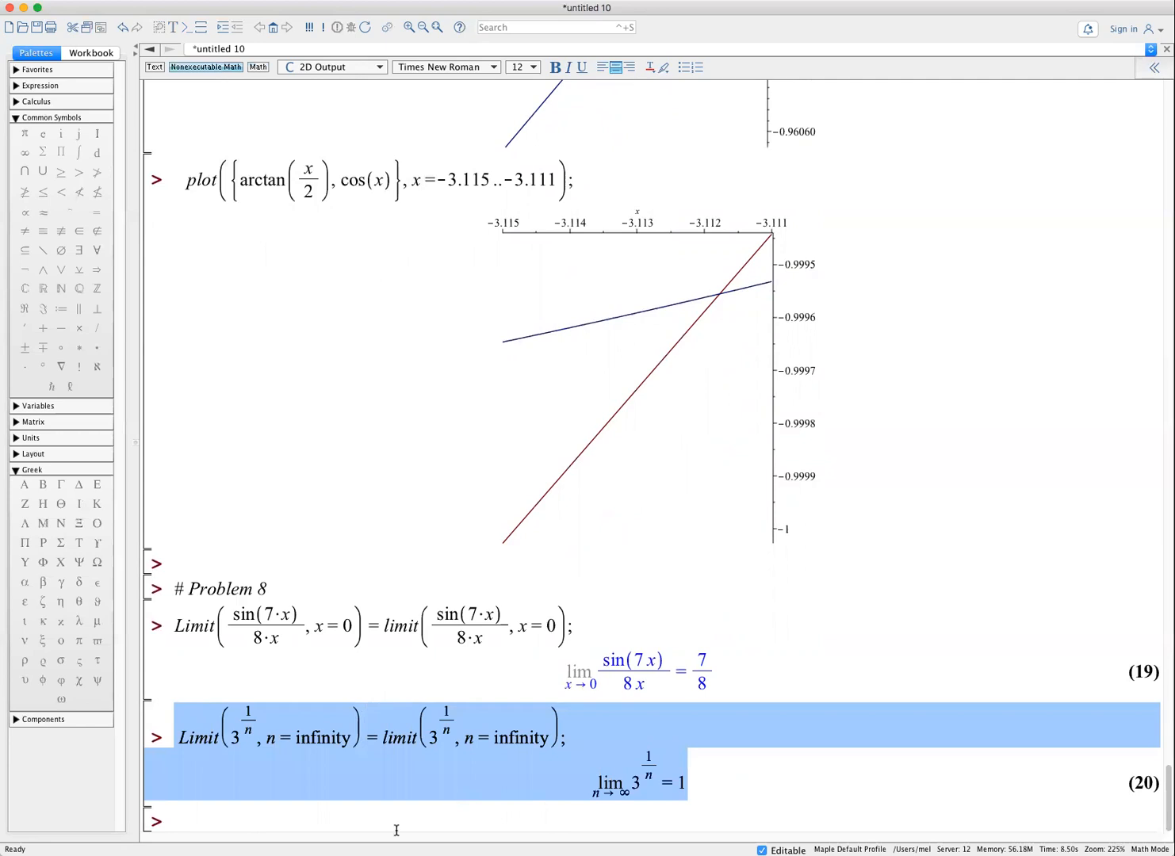
click(252, 824)
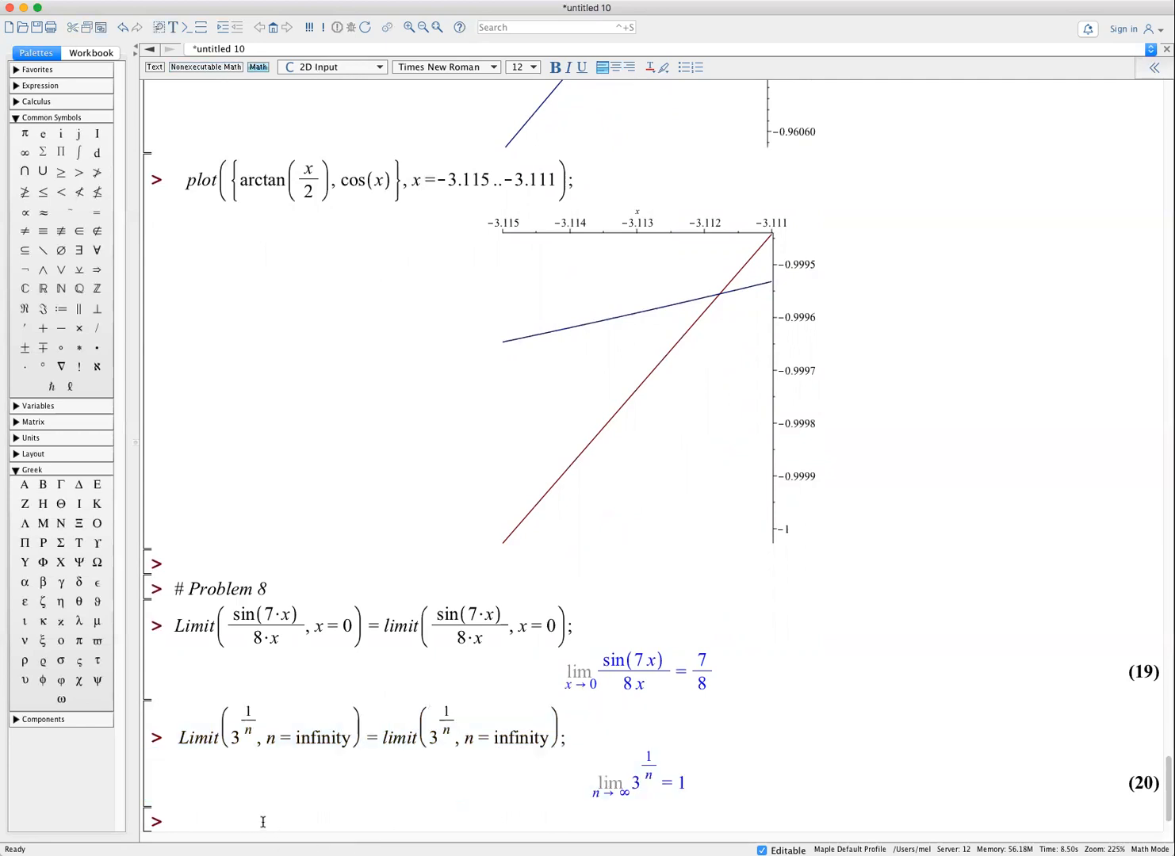
key(super+v)
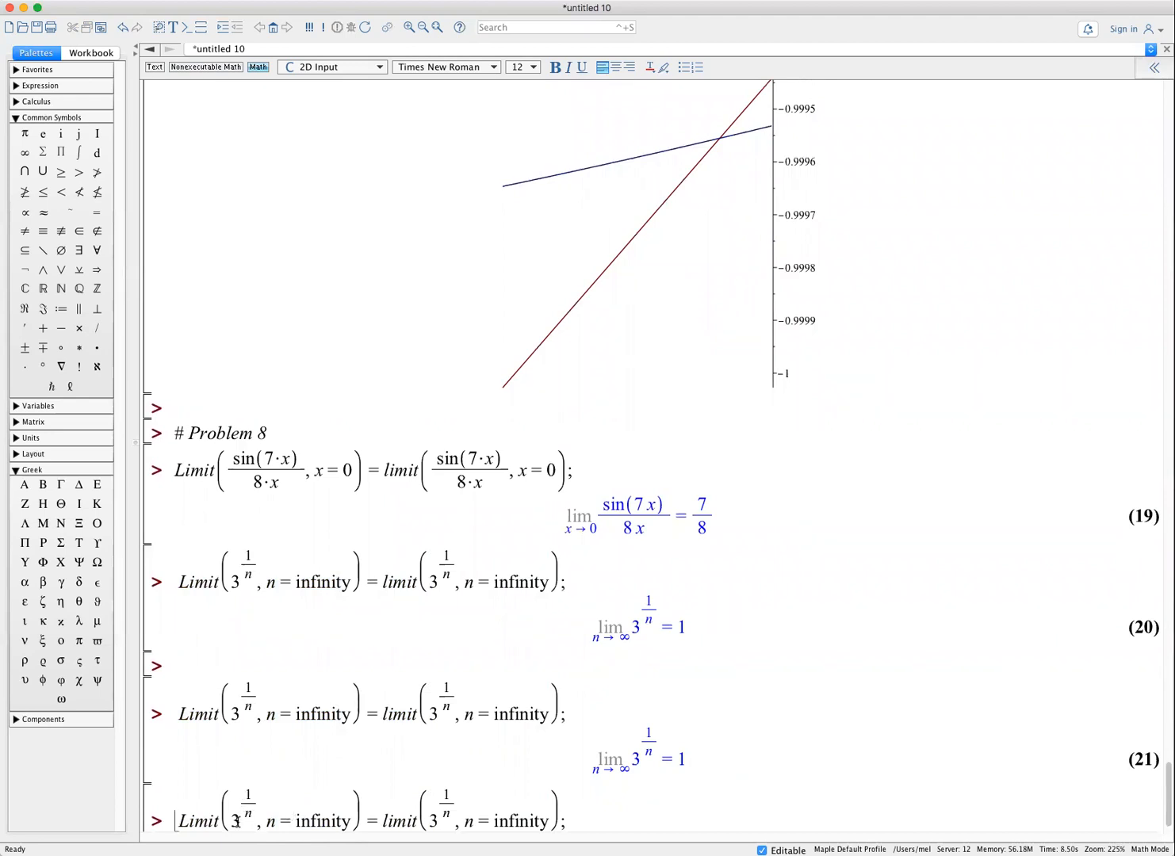
- Change the base of the power in the inert Limit of the bottommost equation to n
key(BackSpace)
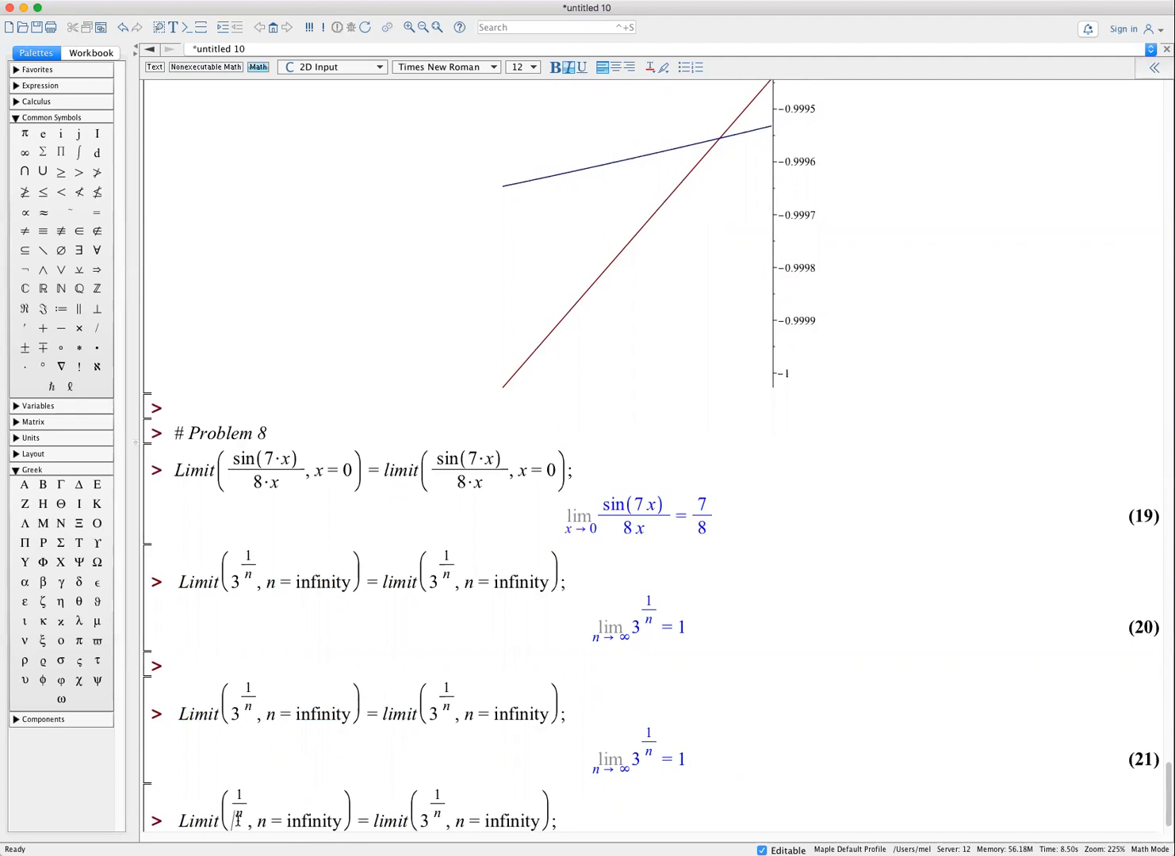
text(n)
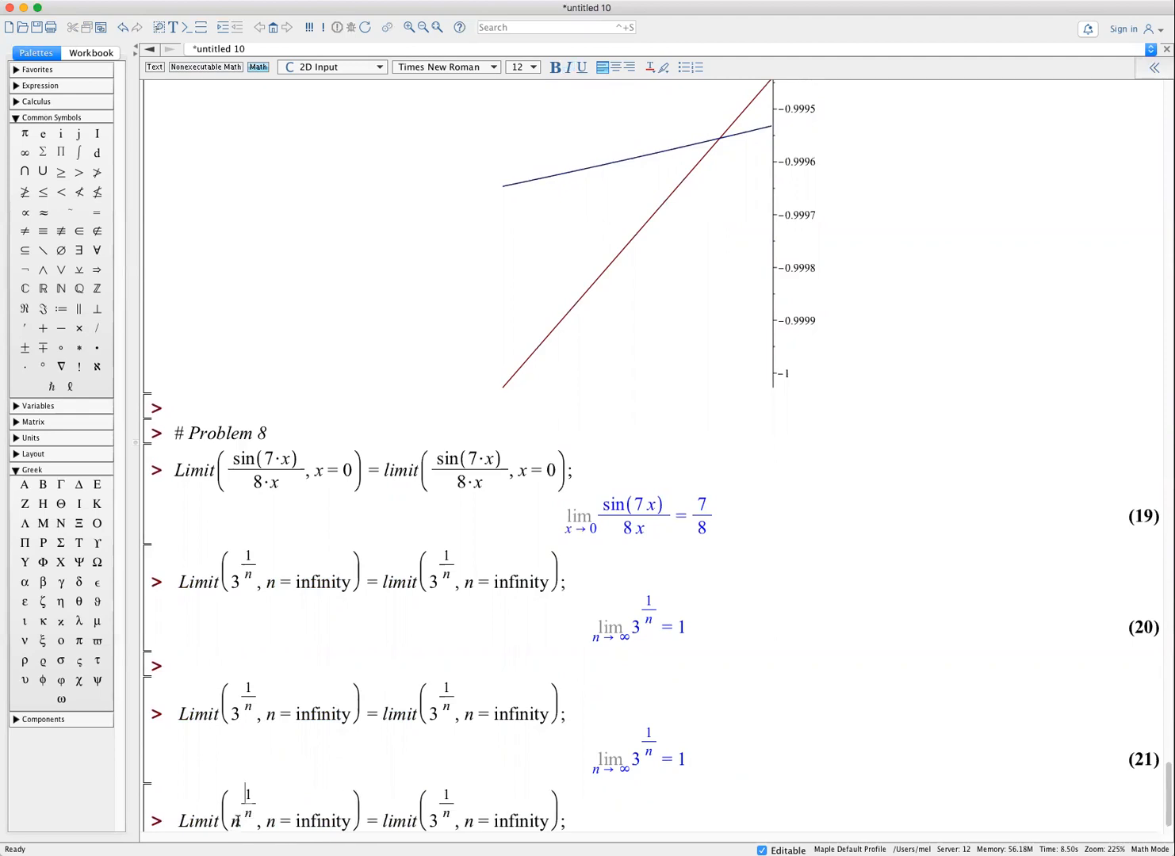
key(Left)
key(Left)
click(251, 796)
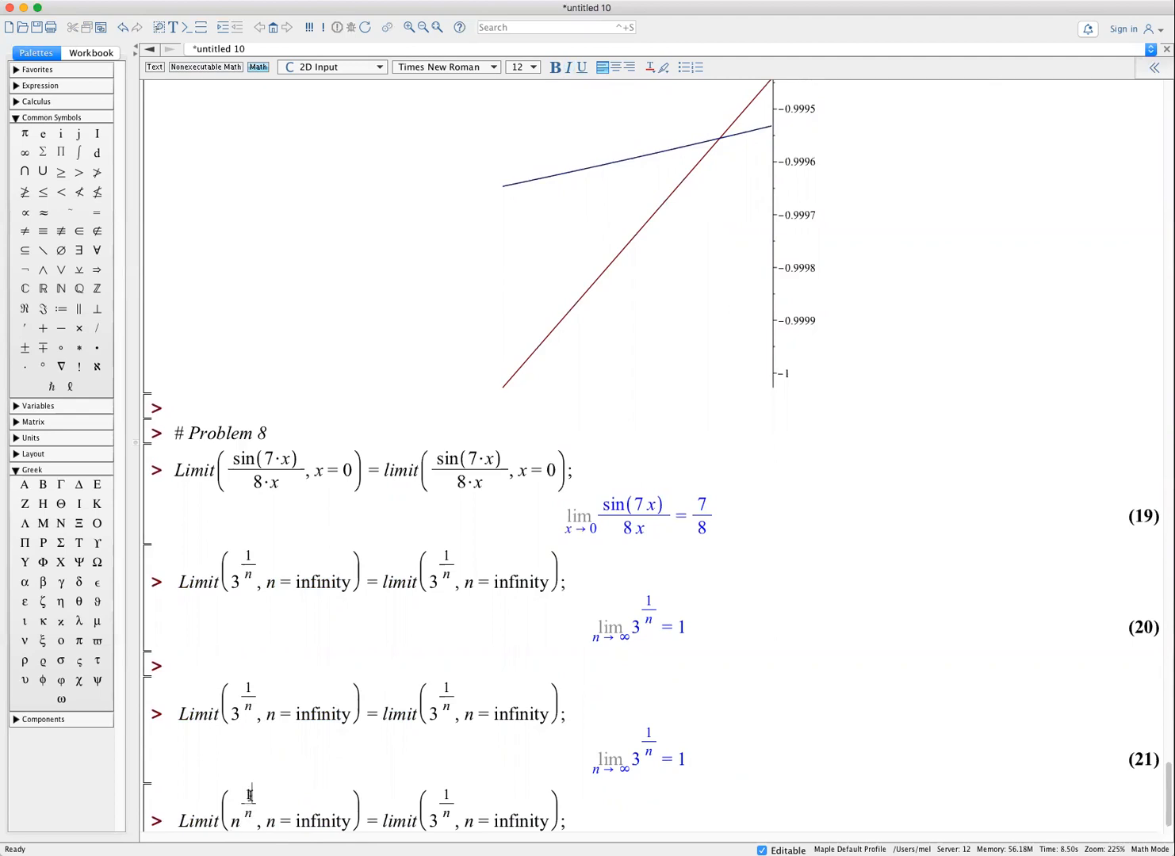